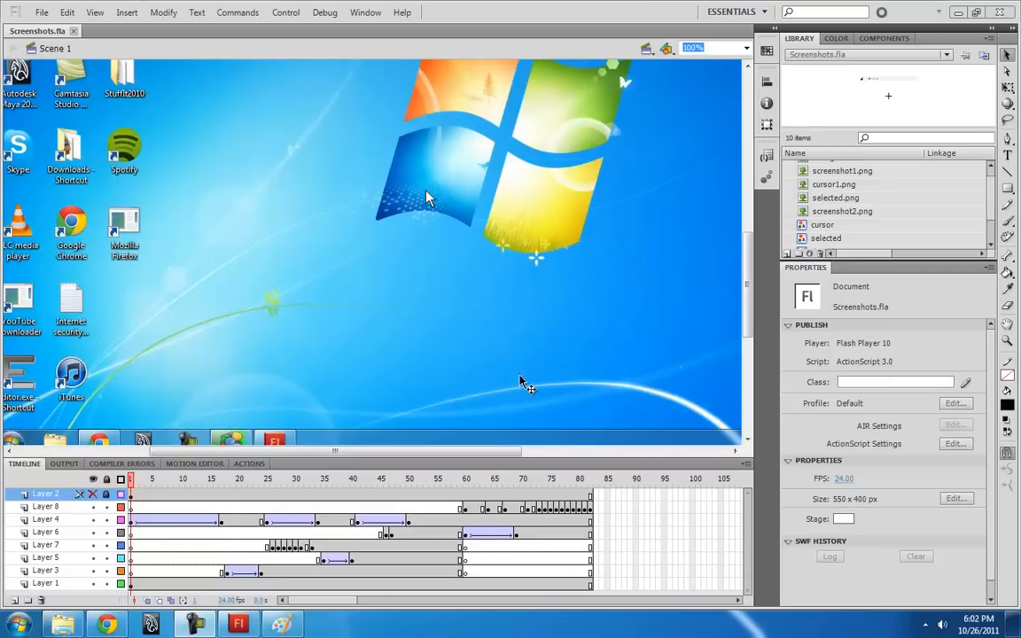
- Preview the finished Screenshots.fla animation from frame 1 to its last frame, and return to frame 1
{"action": "left_click_drag", "start_coordinate": [336, 451], "coordinate": [339, 452]}
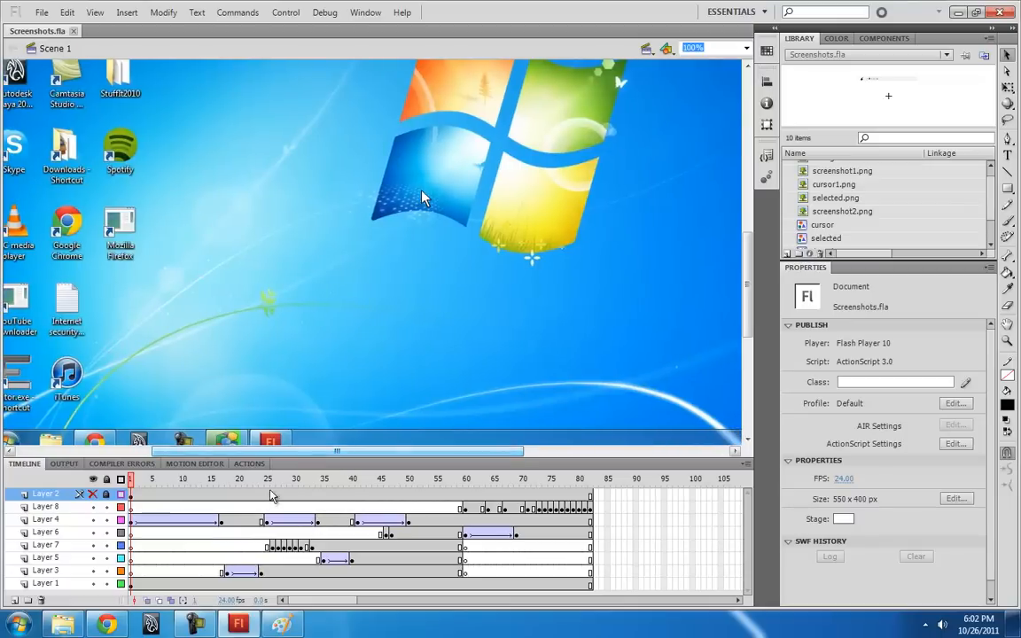
{"action": "left_click", "coordinate": [132, 497]}
{"action": "key", "text": "Return"}
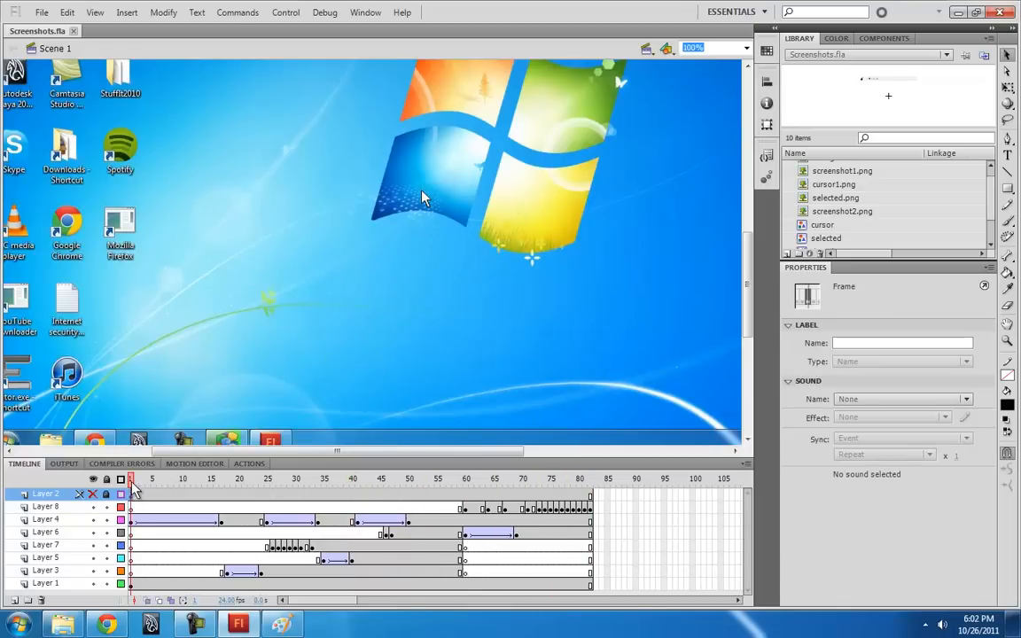
{"action": "left_click_drag", "start_coordinate": [133, 480], "coordinate": [589, 483]}
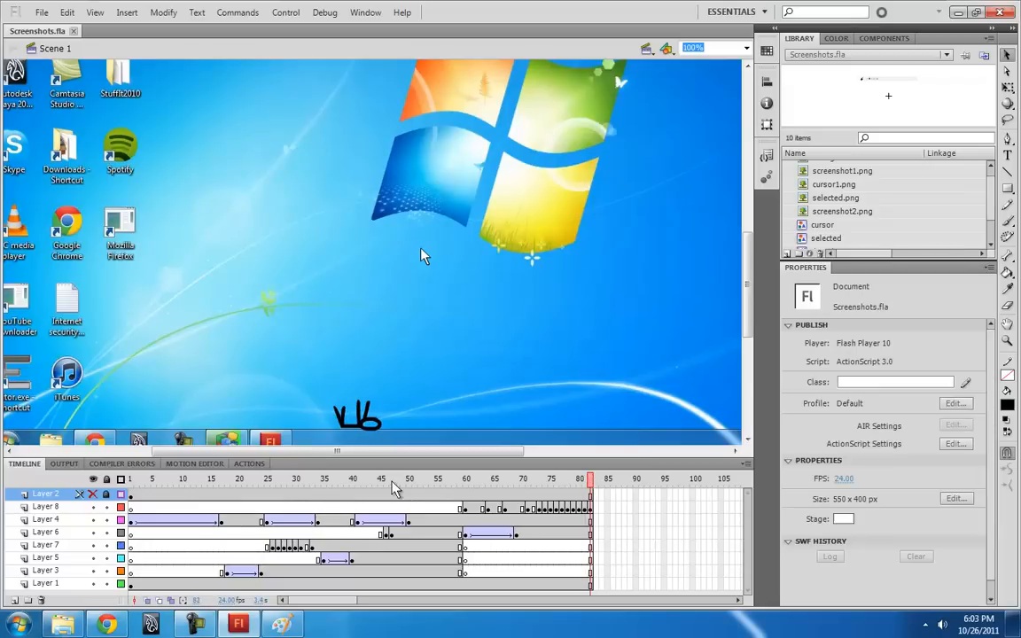
{"action": "left_click", "coordinate": [130, 480]}
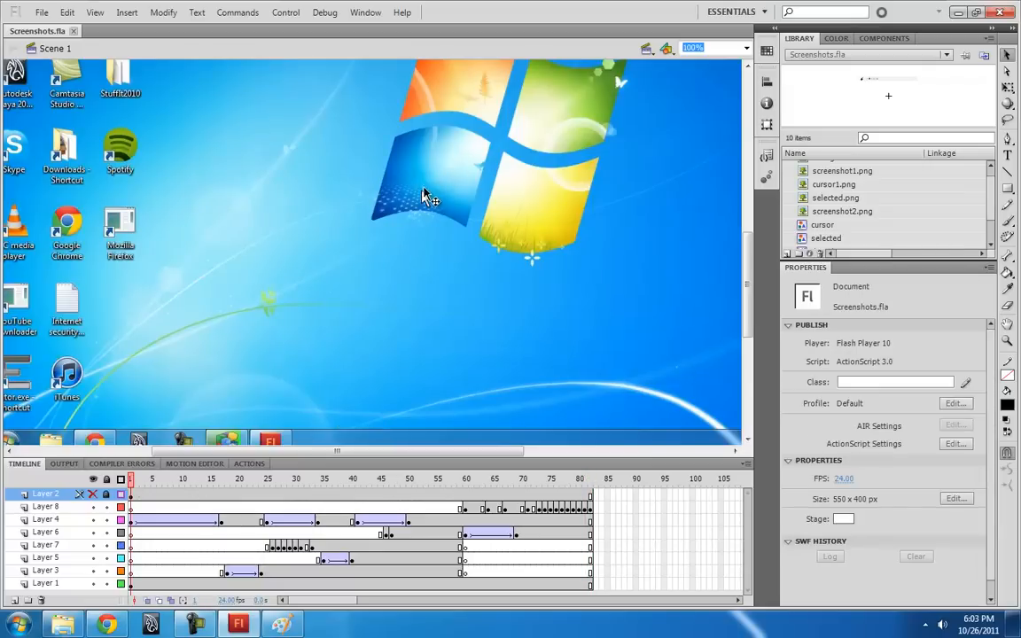
- Create a new ActionScript 3.0 document
{"action": "left_click", "coordinate": [42, 13]}
{"action": "left_click", "coordinate": [76, 32]}
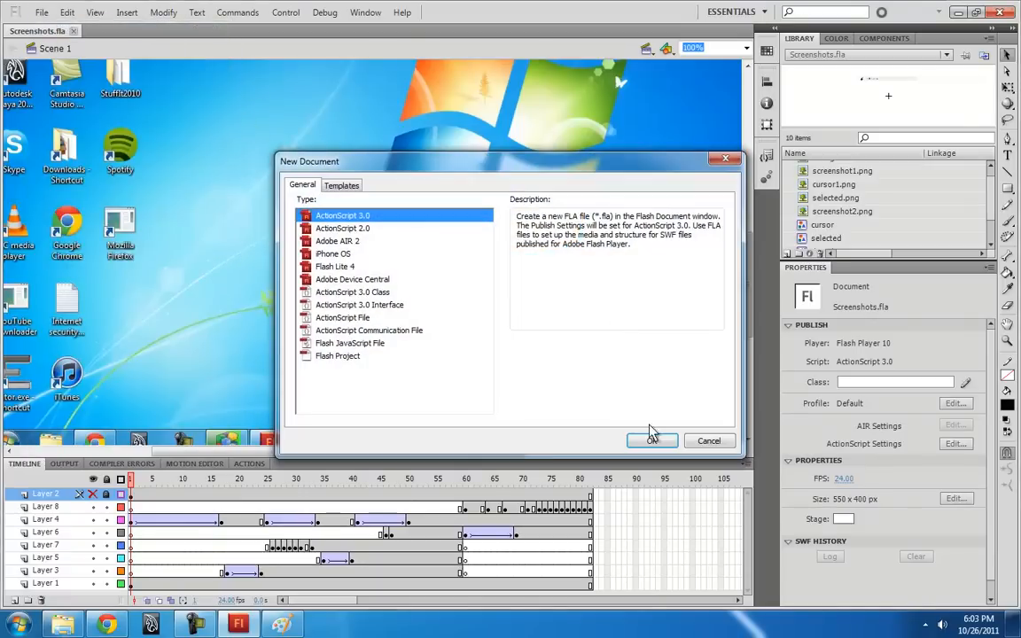
{"action": "left_click", "coordinate": [646, 436]}
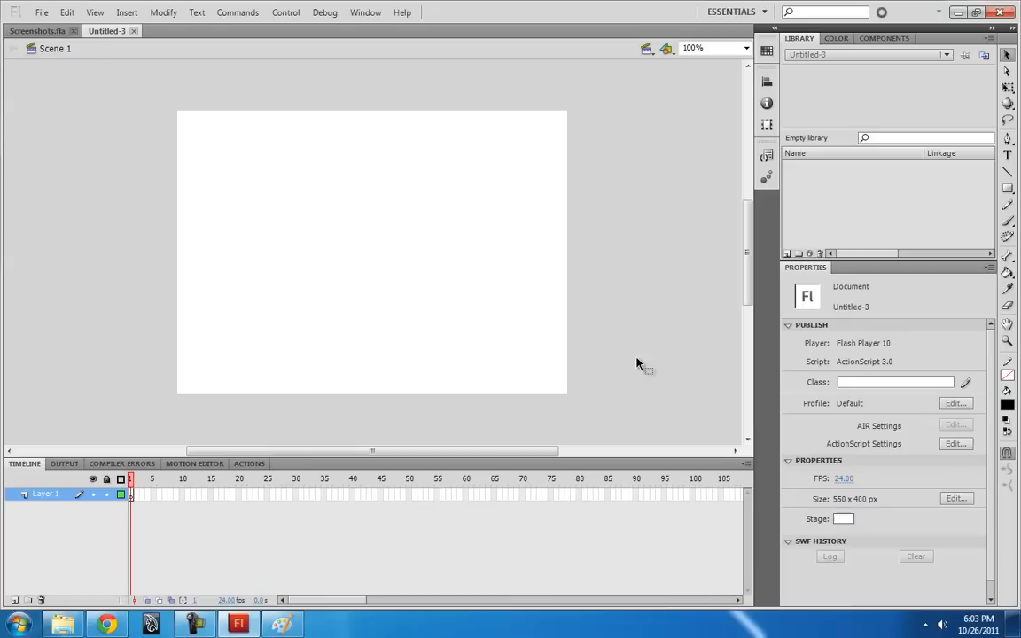
- Switch to Chrome and review the keyboard image and the About.com instructions for capturing a screen shot with Mac OS X
{"action": "left_click", "coordinate": [106, 625]}
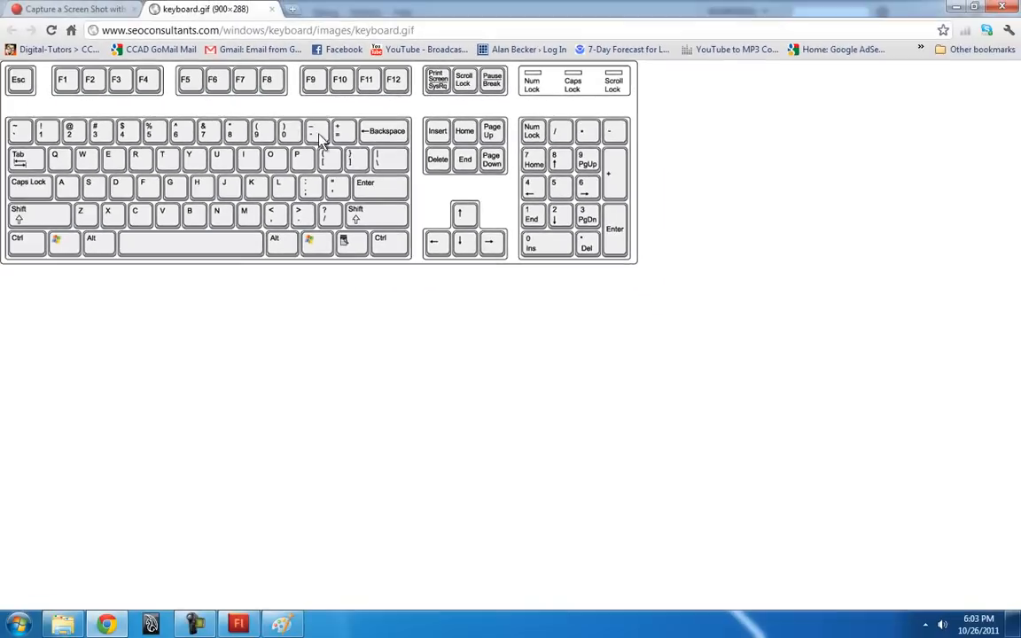
{"action": "left_click", "coordinate": [65, 8]}
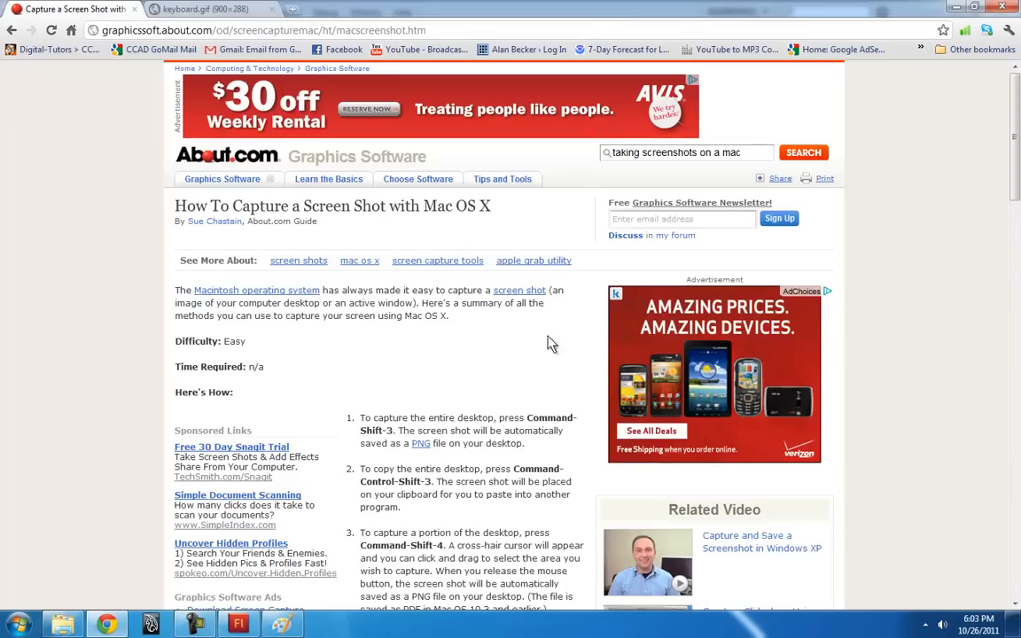
{"action": "scroll", "coordinate": [518, 308], "scroll_direction": "down", "scroll_amount": 4}
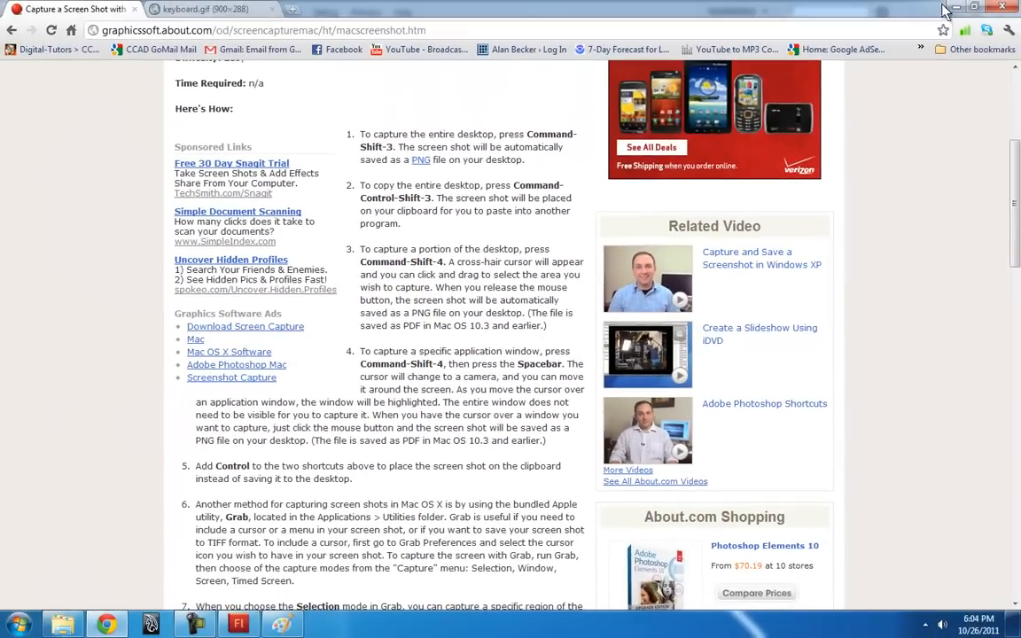
- Minimize Chrome and Flash to expose the bare desktop for the screenshot, and return to Flash
{"action": "left_click", "coordinate": [954, 7]}
{"action": "left_click", "coordinate": [958, 11]}
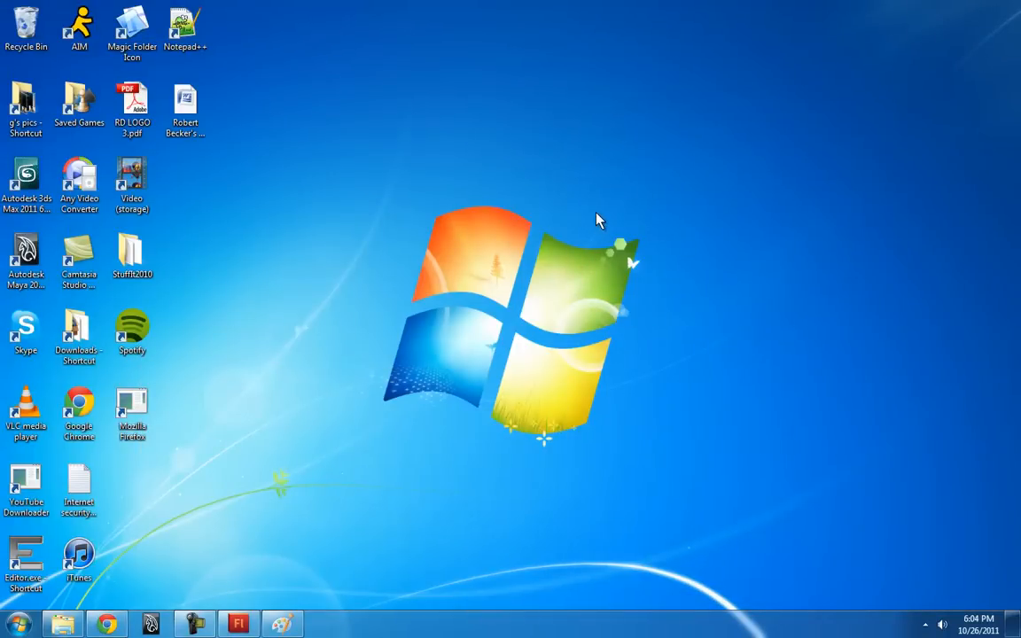
{"action": "left_click", "coordinate": [237, 624]}
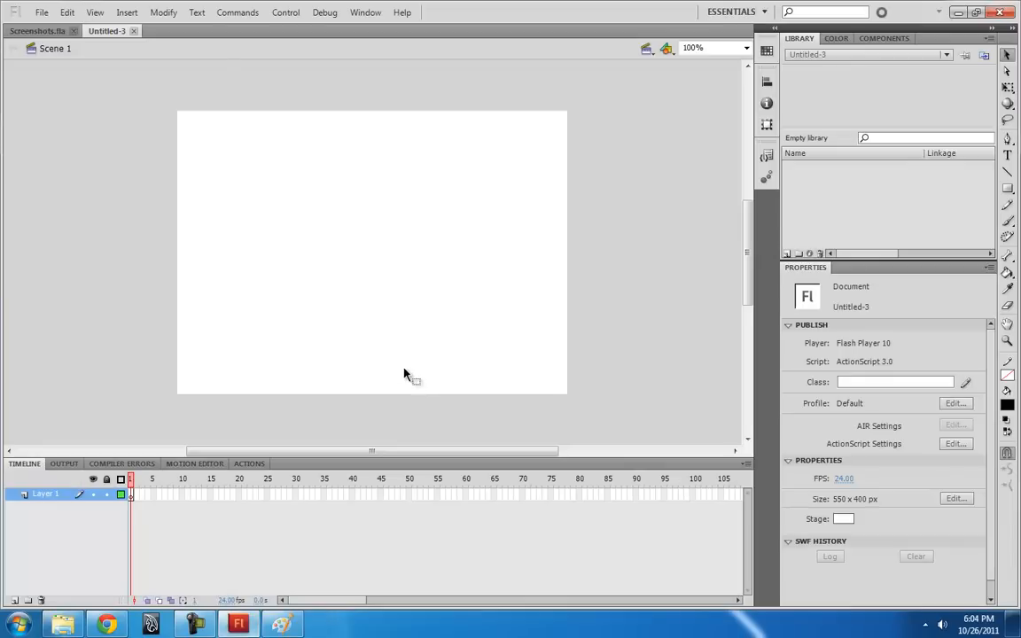
- Paste the desktop screenshot into the new document and move it over the stage to about X -235, Y -185
{"action": "right_click", "coordinate": [326, 230]}
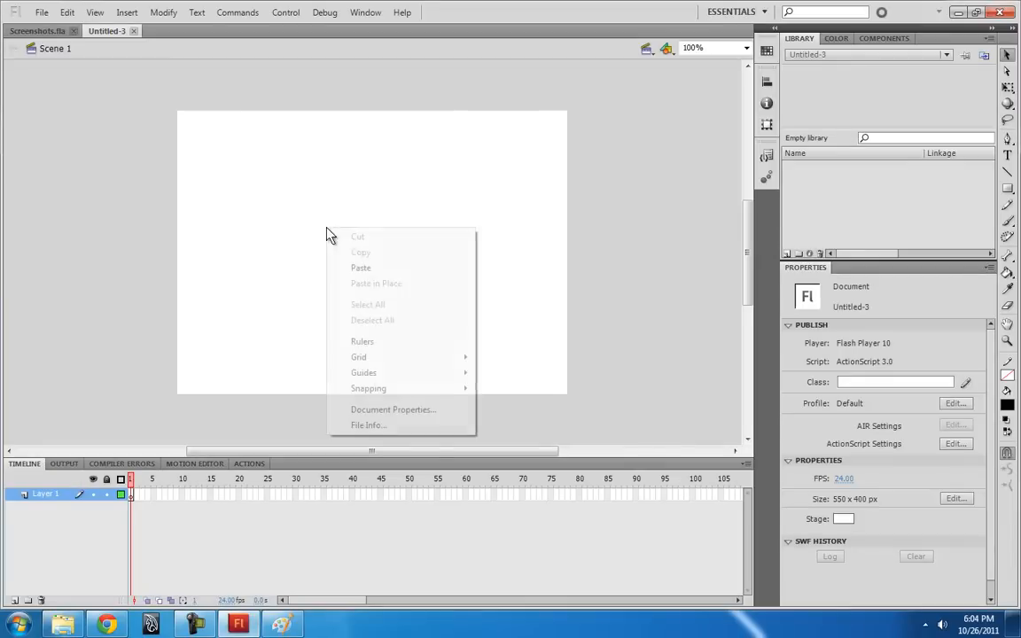
{"action": "left_click", "coordinate": [358, 267]}
{"action": "left_click_drag", "start_coordinate": [596, 415], "coordinate": [310, 209]}
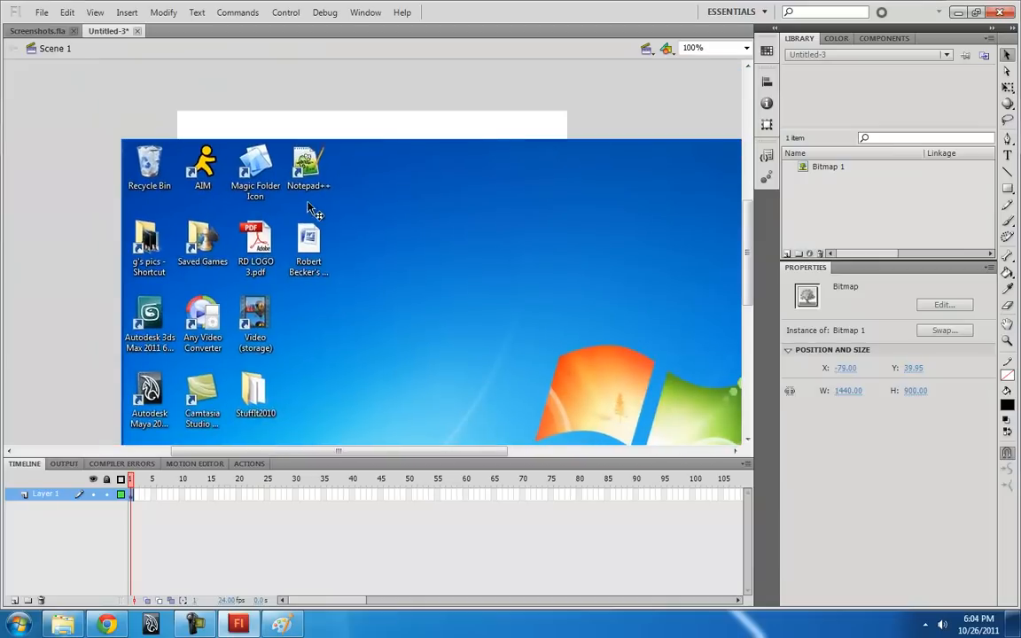
{"action": "left_click_drag", "start_coordinate": [263, 181], "coordinate": [361, 204]}
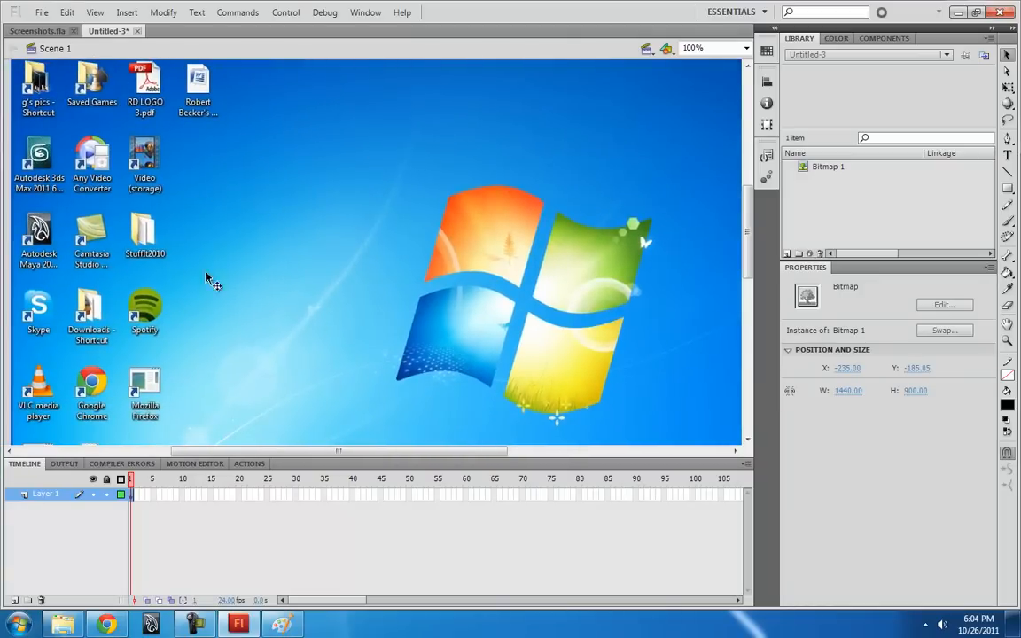
- Add a new layer above the screenshot and set the Rectangle tool's corner radius to 0
{"action": "left_click", "coordinate": [14, 601]}
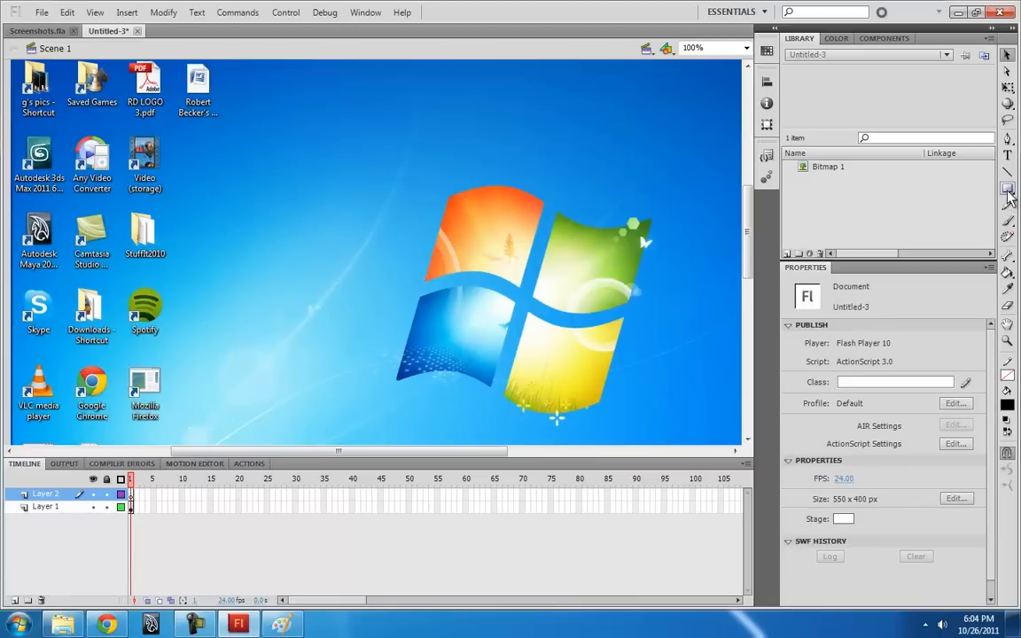
{"action": "key", "text": "r"}
{"action": "left_click_drag", "start_coordinate": [857, 475], "coordinate": [747, 487]}
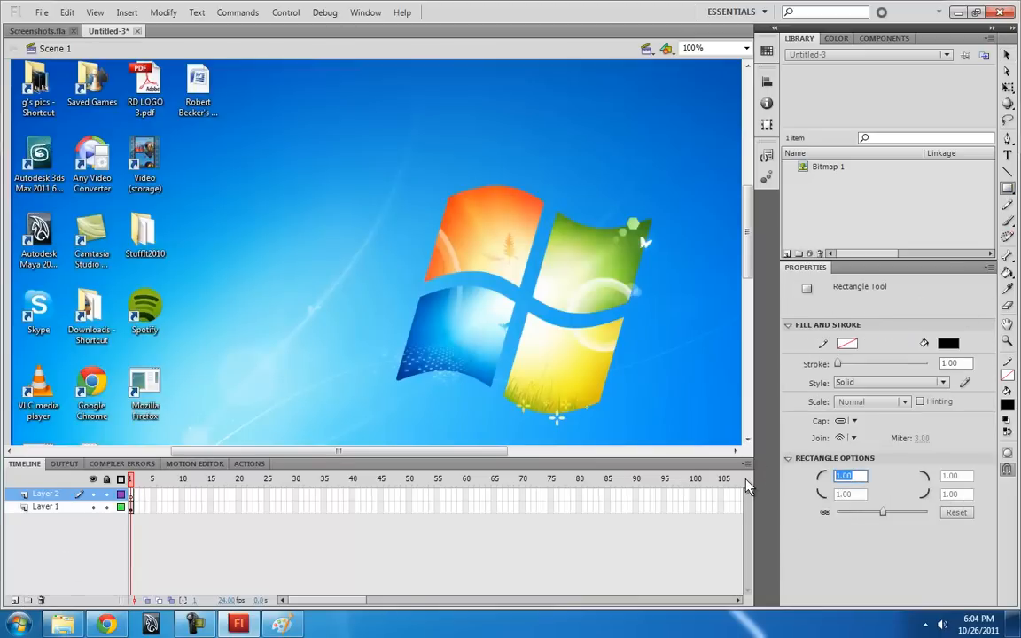
{"action": "type", "text": "0"}
{"action": "key", "text": "Return"}
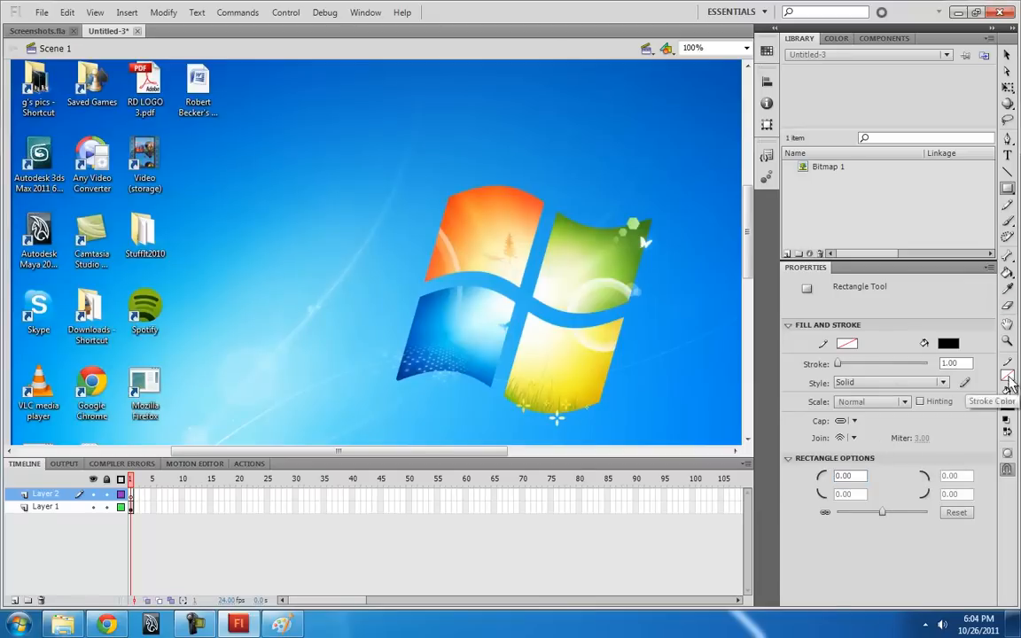
- Draw a rectangle about 379 x 238 px with a black stroke and no fill over the screenshot on the new layer
{"action": "left_click", "coordinate": [1007, 404]}
{"action": "left_click", "coordinate": [817, 399]}
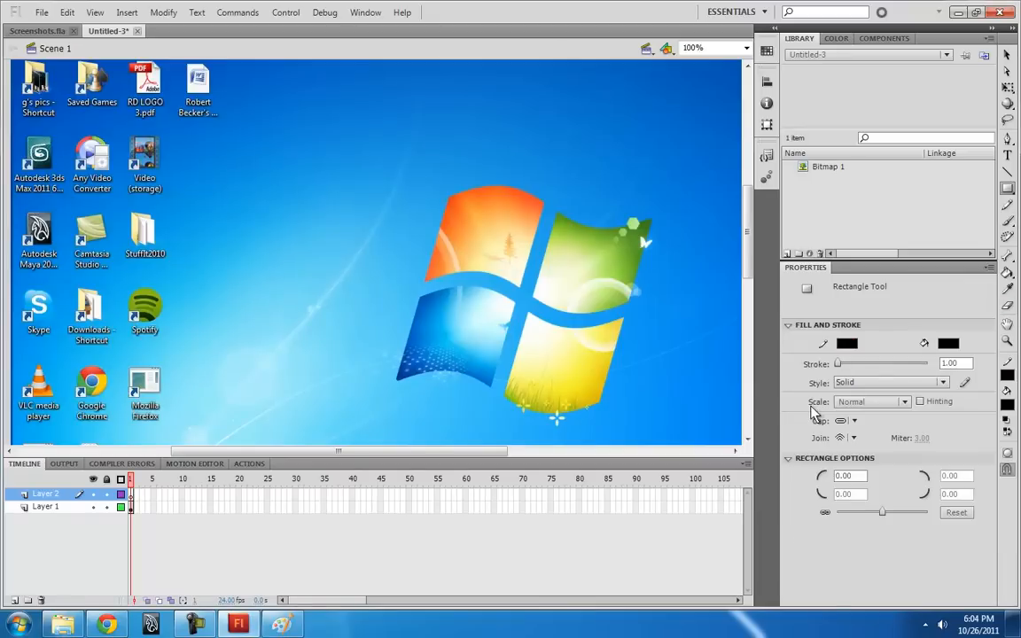
{"action": "left_click", "coordinate": [1007, 405]}
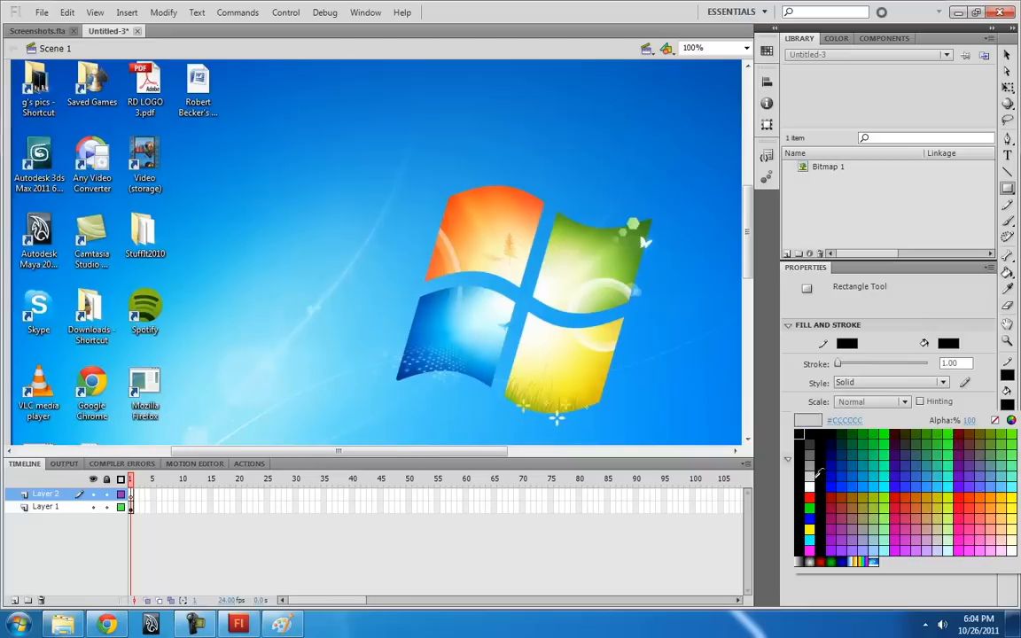
{"action": "left_click", "coordinate": [994, 420]}
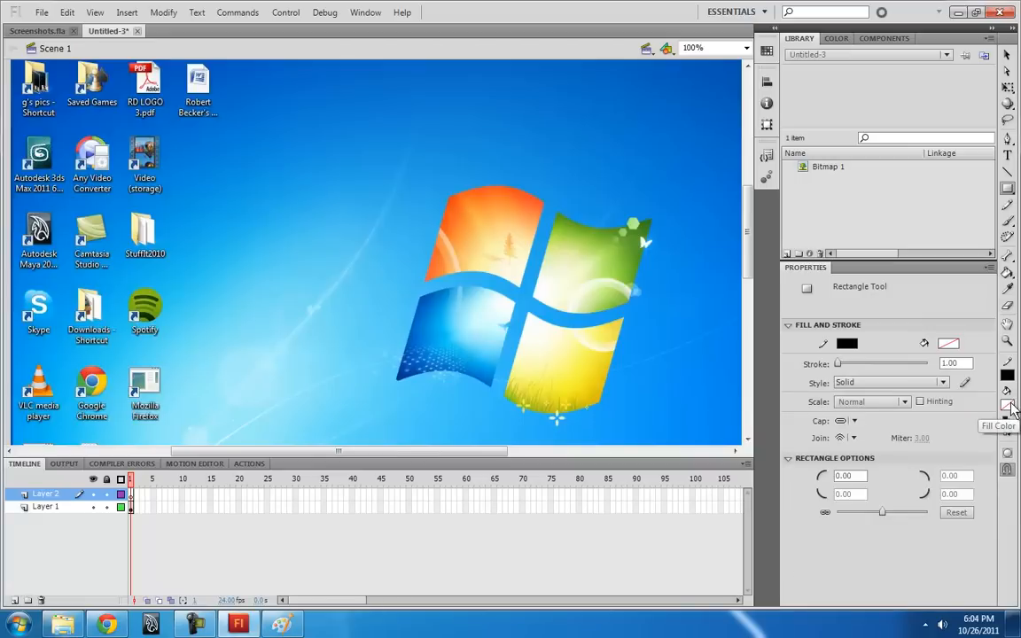
{"action": "left_click_drag", "start_coordinate": [220, 130], "coordinate": [488, 300]}
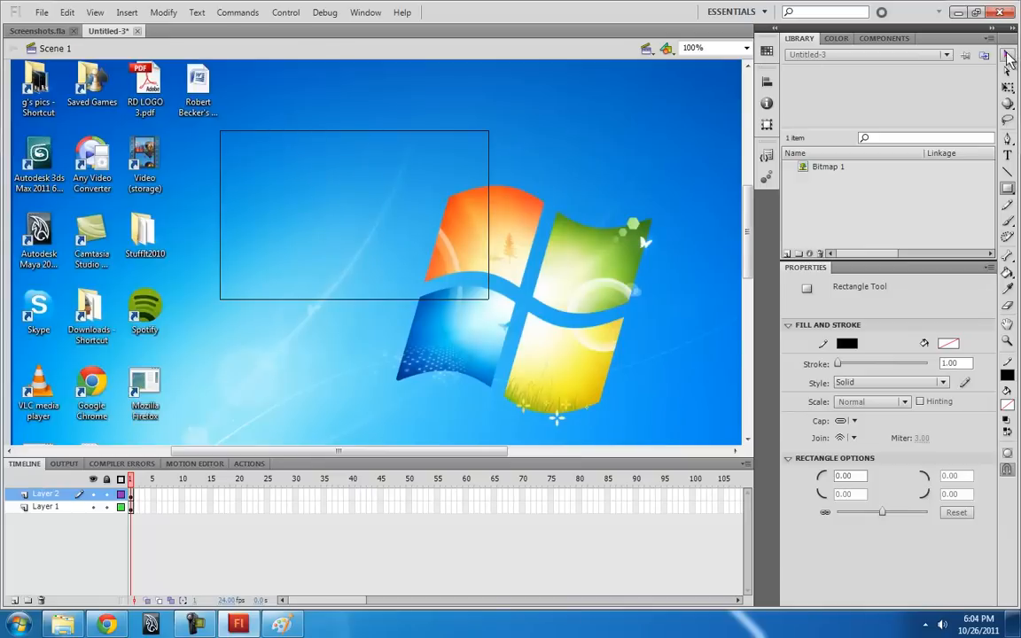
- Select the whole rectangle outline and set its position to X 0, Y 0
{"action": "left_click", "coordinate": [1007, 55]}
{"action": "double_click", "coordinate": [368, 131]}
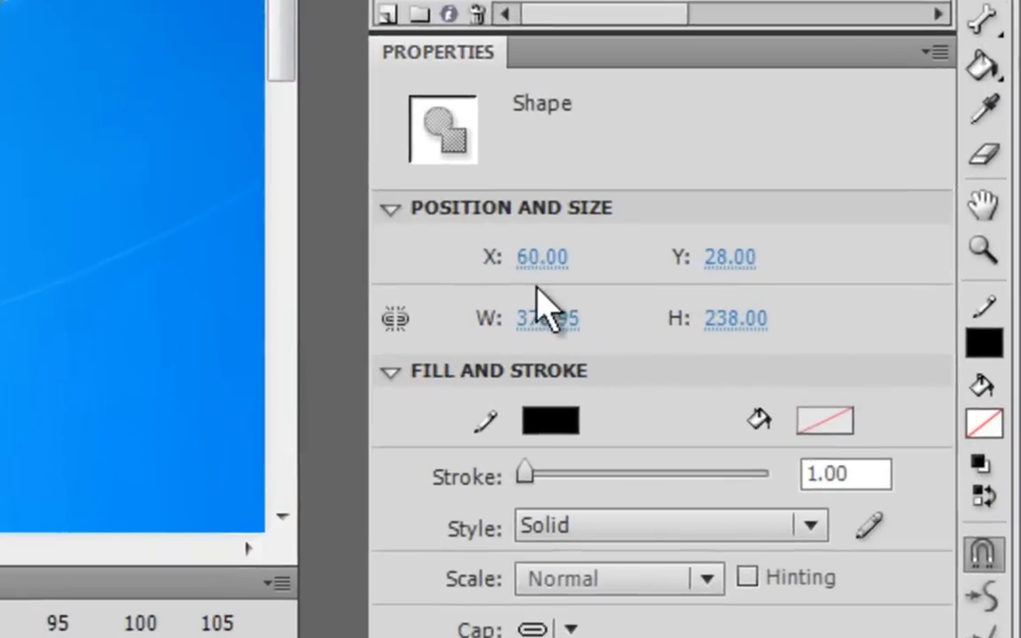
{"action": "left_click", "coordinate": [842, 341]}
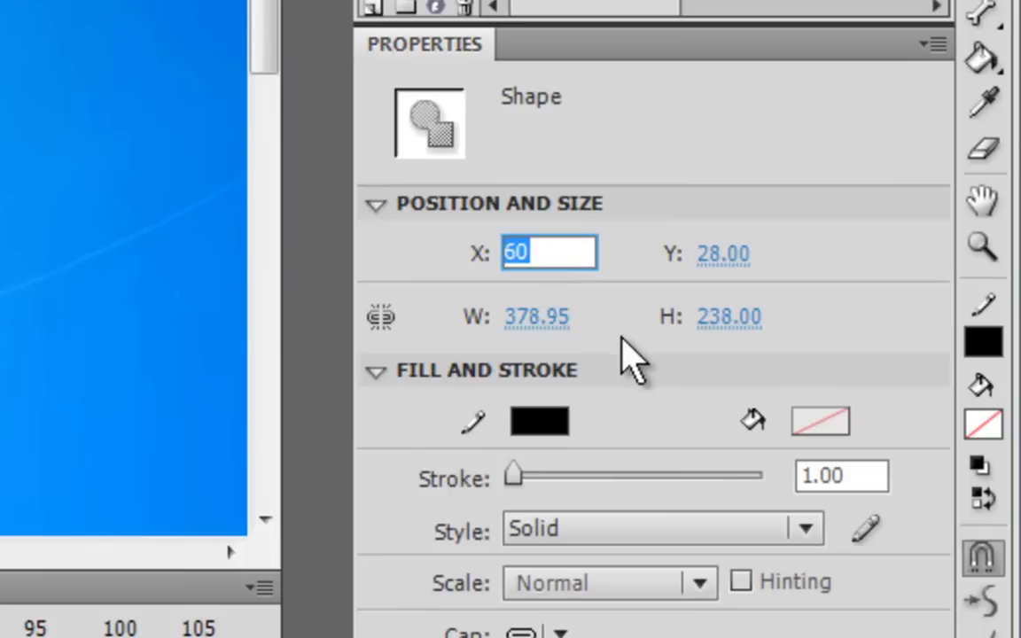
{"action": "type", "text": "0"}
{"action": "left_click", "coordinate": [724, 255]}
{"action": "type", "text": "0"}
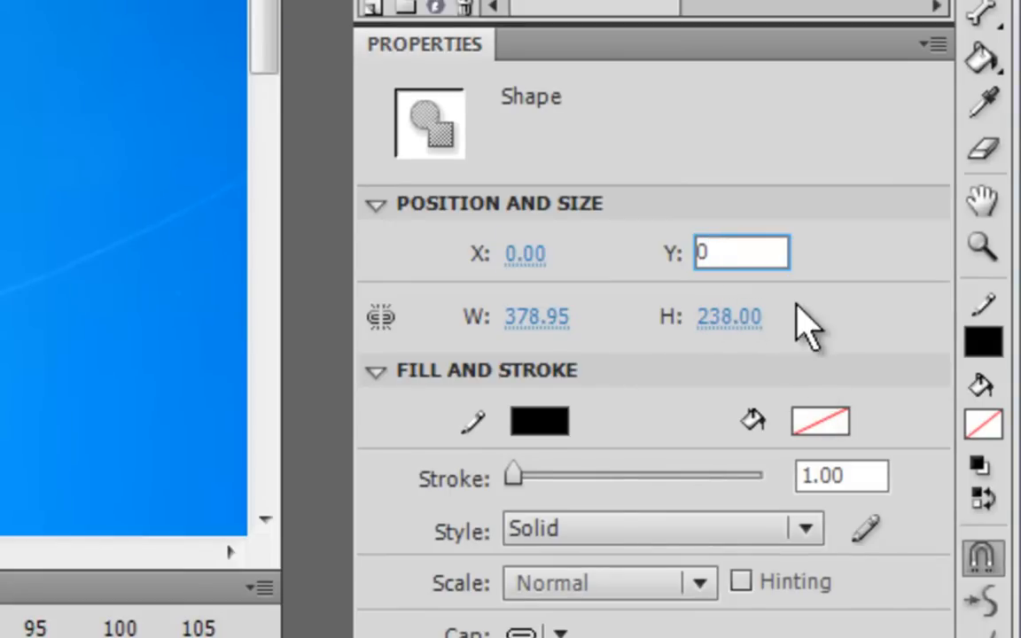
- Set the rectangle outline's width to 550 and height to 400, keeping width and height unlinked
{"action": "left_click", "coordinate": [543, 317]}
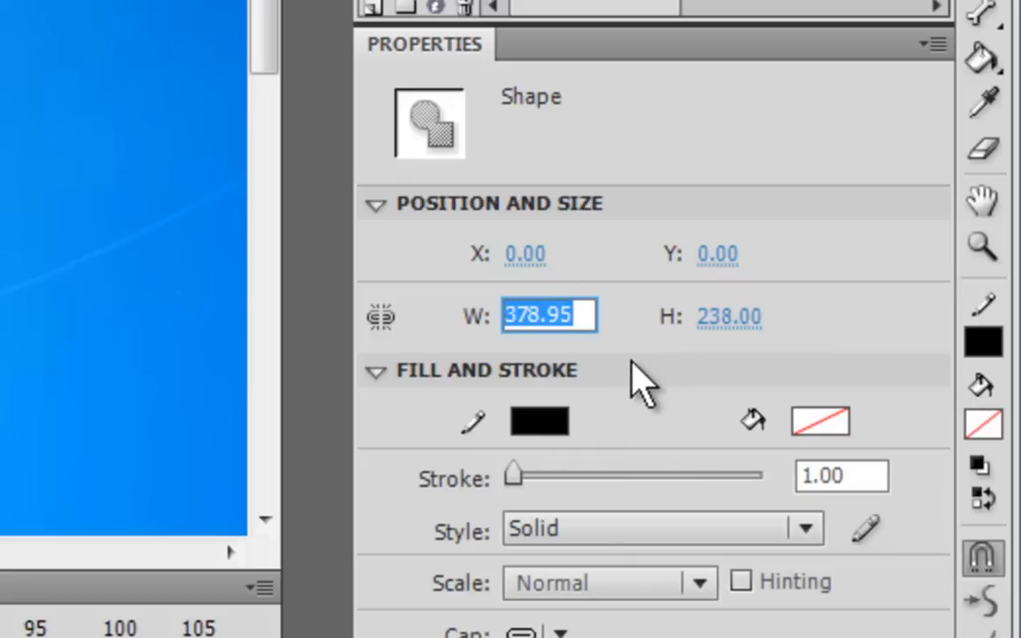
{"action": "type", "text": "550"}
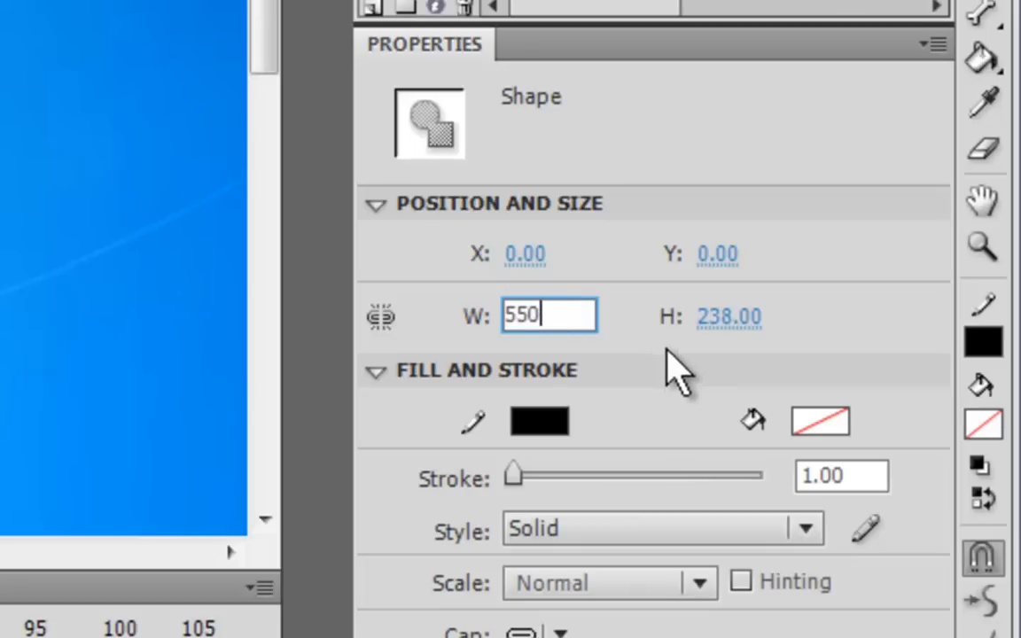
{"action": "key", "text": "Return"}
{"action": "left_click", "coordinate": [380, 319]}
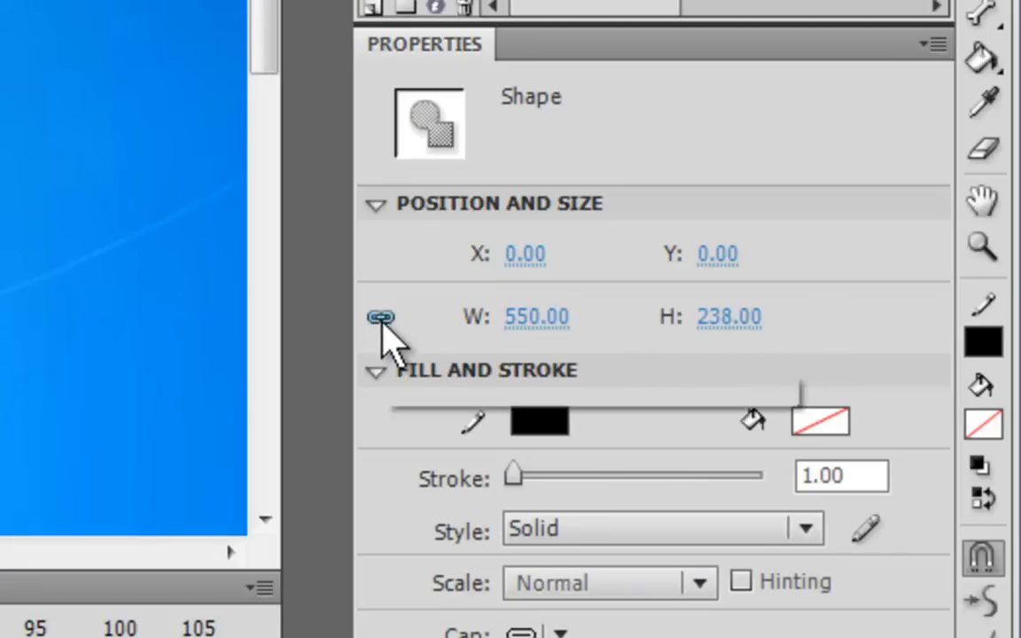
{"action": "left_click", "coordinate": [382, 321]}
{"action": "left_click", "coordinate": [727, 317]}
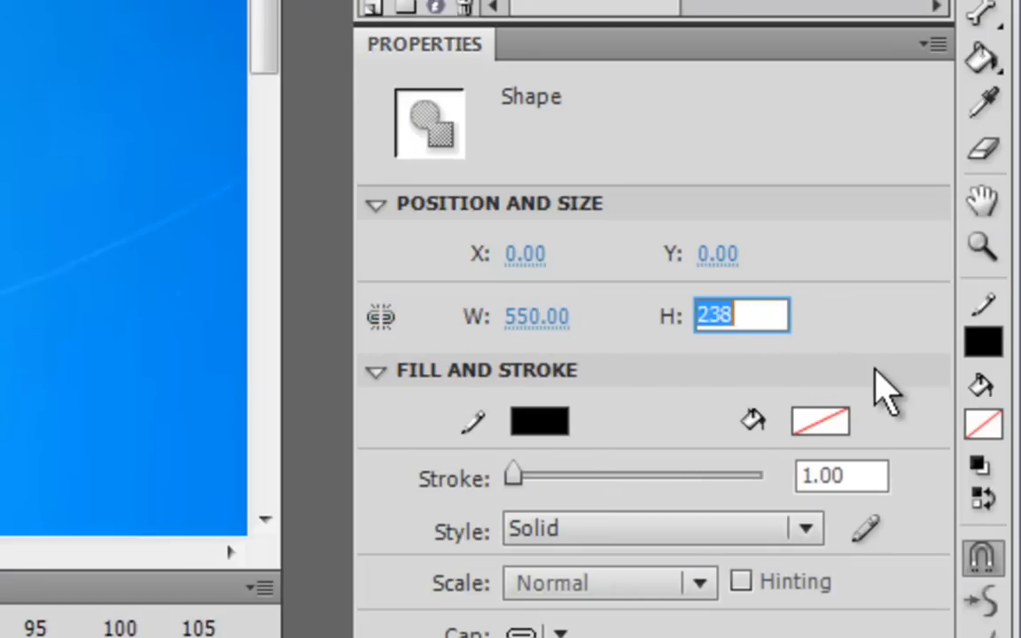
{"action": "type", "text": "400"}
{"action": "key", "text": "Return"}
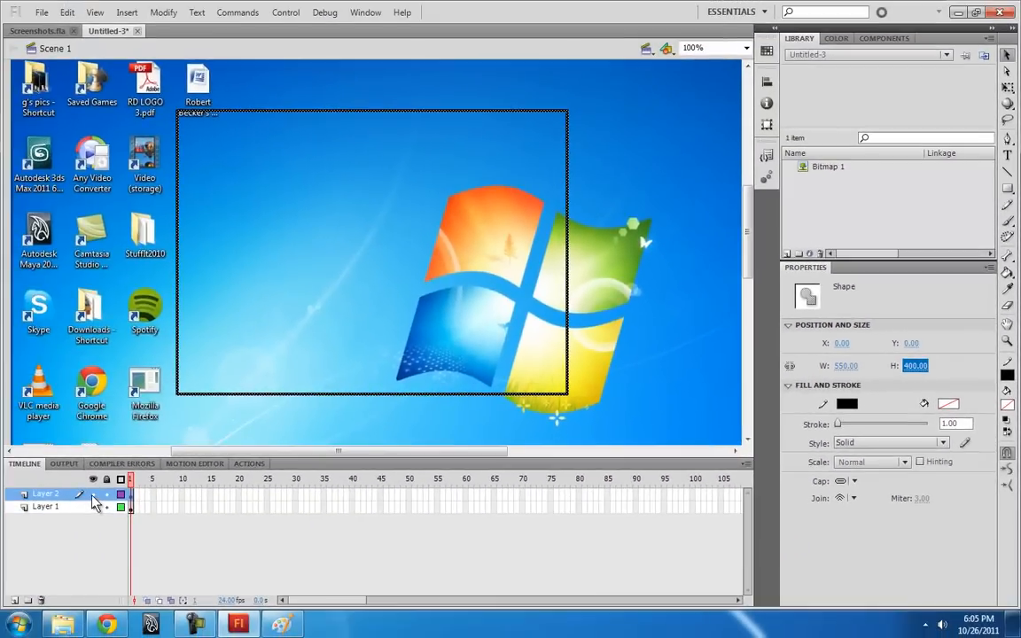
- Toggle Layer 1's visibility to check the rectangle outline against the stage edges, leaving the layer shown
{"action": "left_click", "coordinate": [92, 507]}
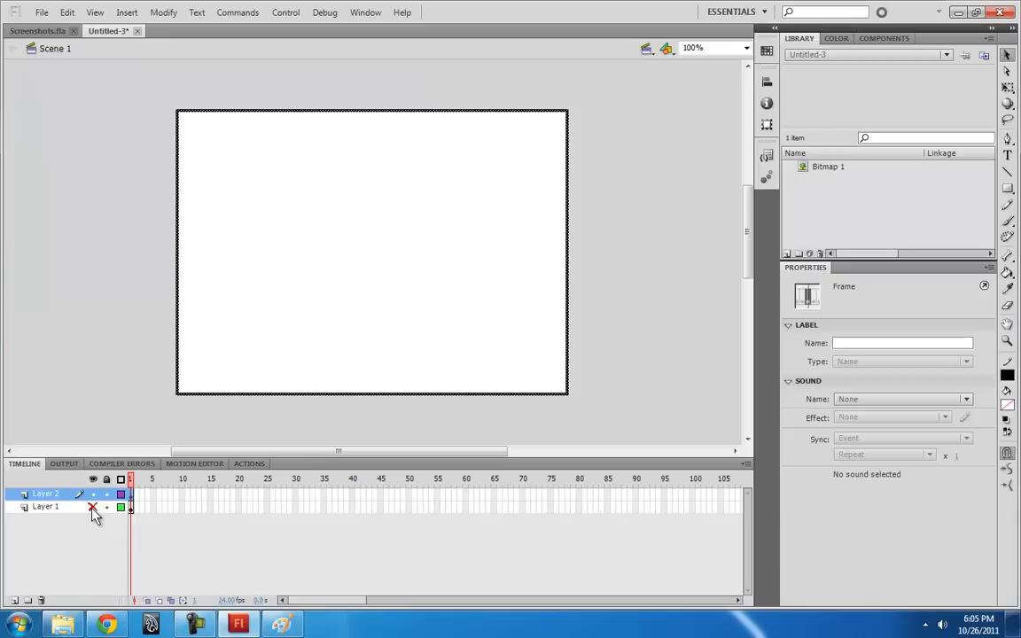
{"action": "left_click", "coordinate": [92, 507]}
{"action": "left_click", "coordinate": [92, 507]}
{"action": "left_click", "coordinate": [92, 506]}
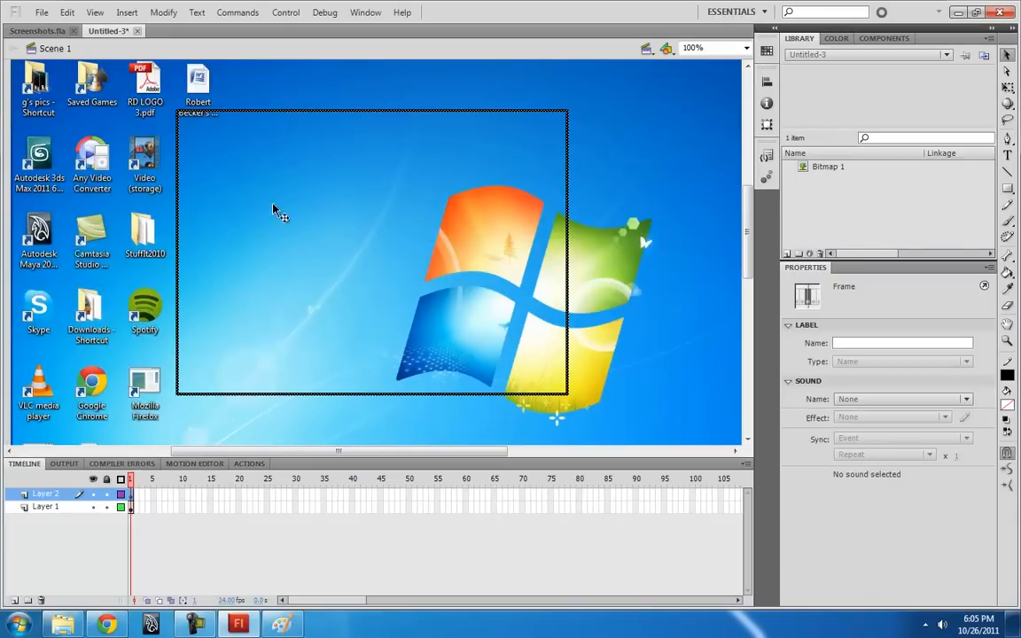
- Lock Layer 2 and move the screenshot beneath the outline to about X -212, Y -250
{"action": "left_click", "coordinate": [106, 494]}
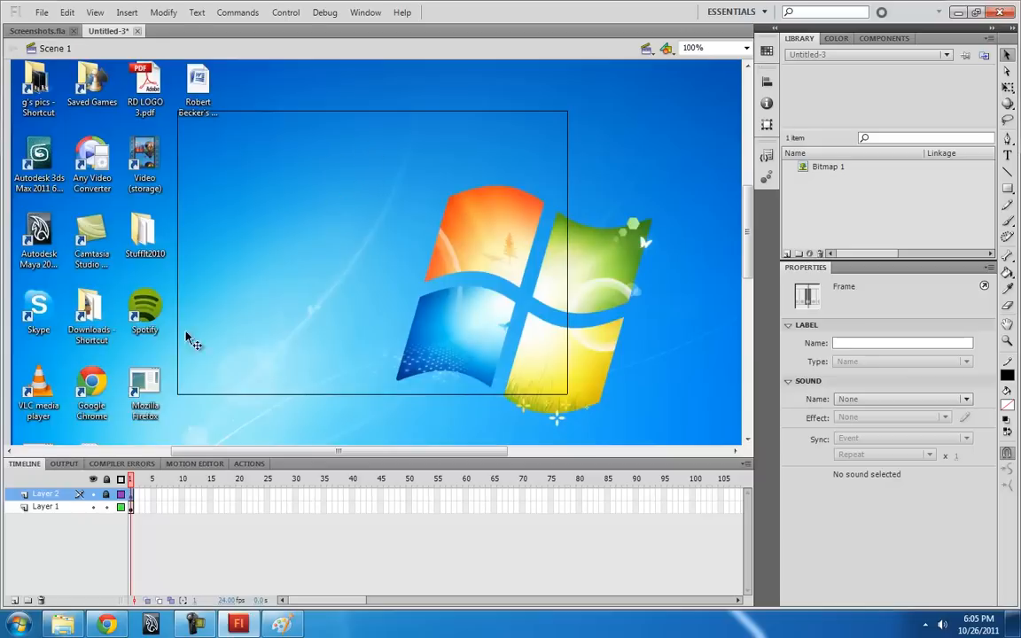
{"action": "left_click", "coordinate": [106, 495]}
{"action": "left_click", "coordinate": [106, 494]}
{"action": "left_click", "coordinate": [107, 494]}
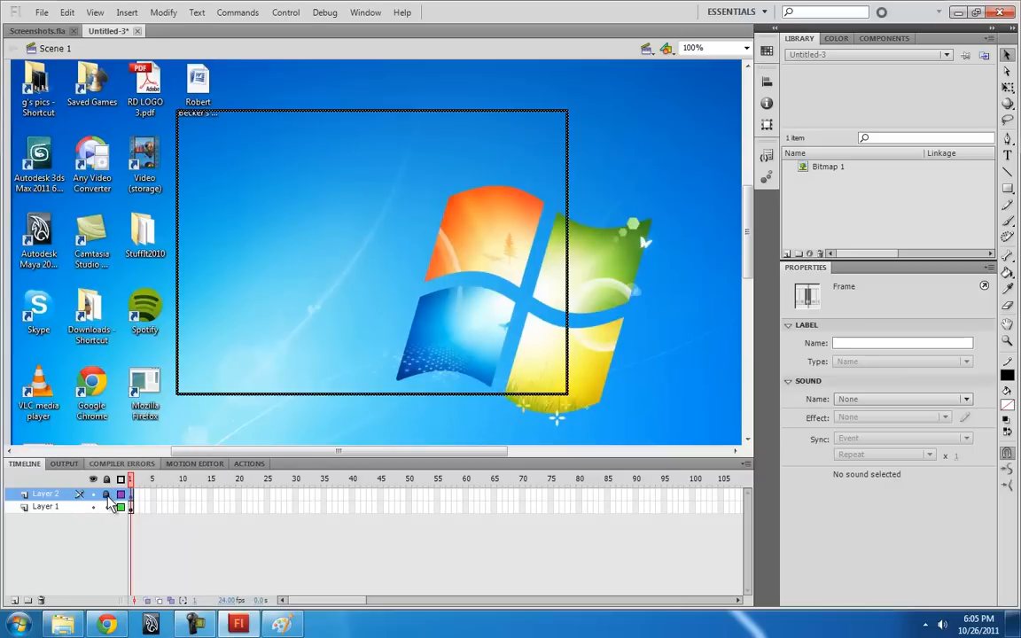
{"action": "left_click", "coordinate": [107, 495]}
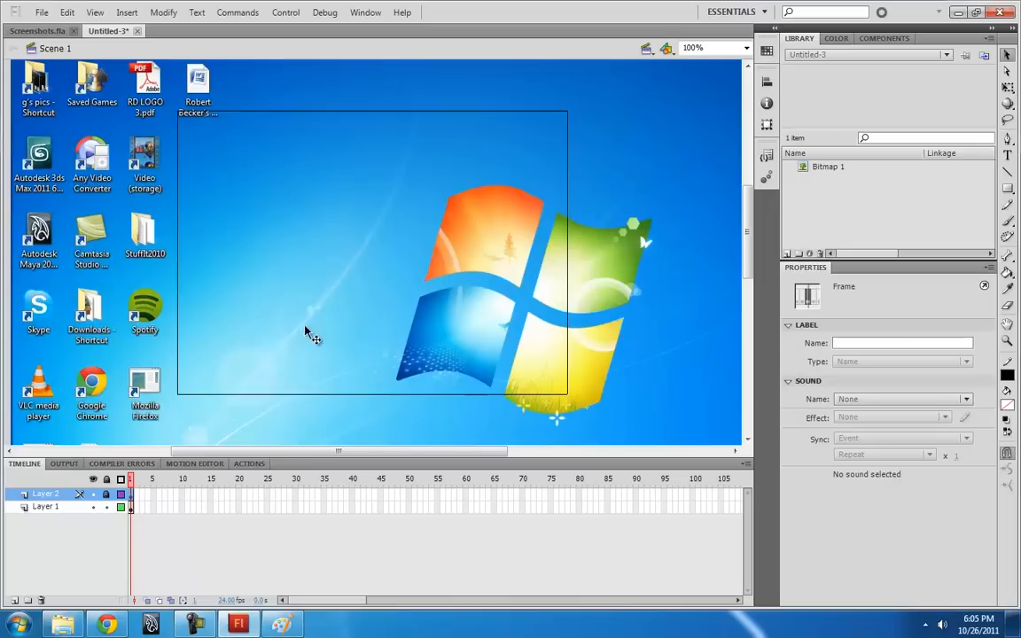
{"action": "left_click_drag", "start_coordinate": [389, 272], "coordinate": [358, 234]}
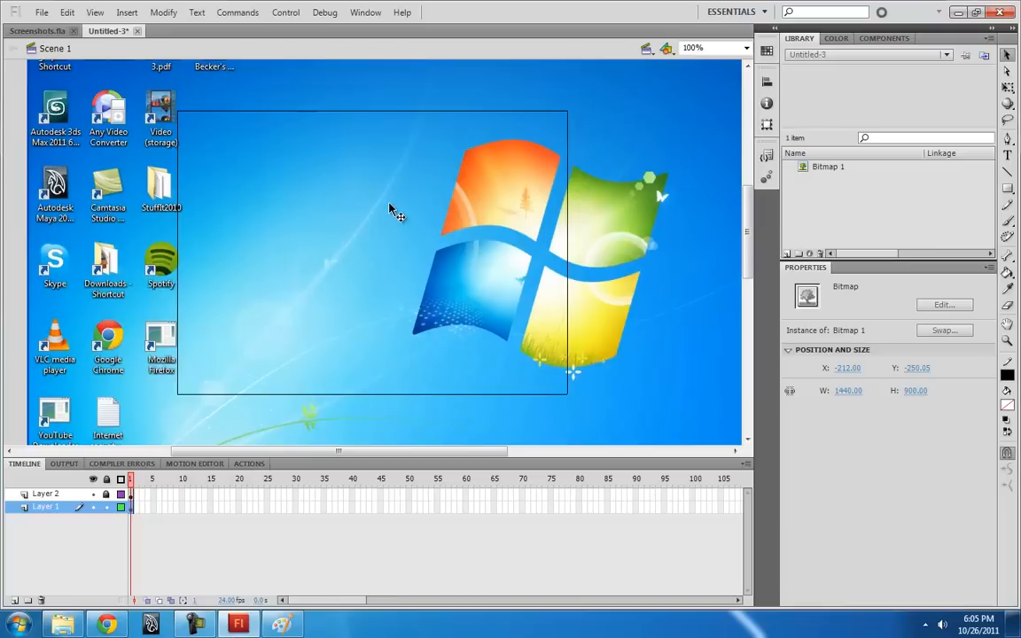
- Switch to the desktop, open the mouse pointer settings from Personalization, and reposition the Mouse Properties dialog
{"action": "left_click", "coordinate": [957, 13]}
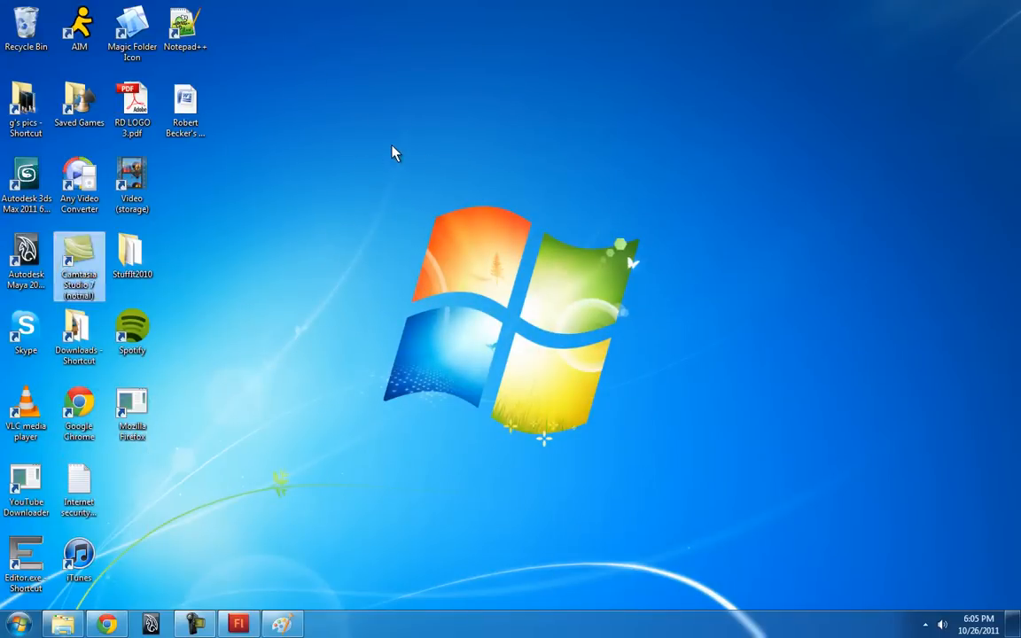
{"action": "right_click", "coordinate": [217, 145]}
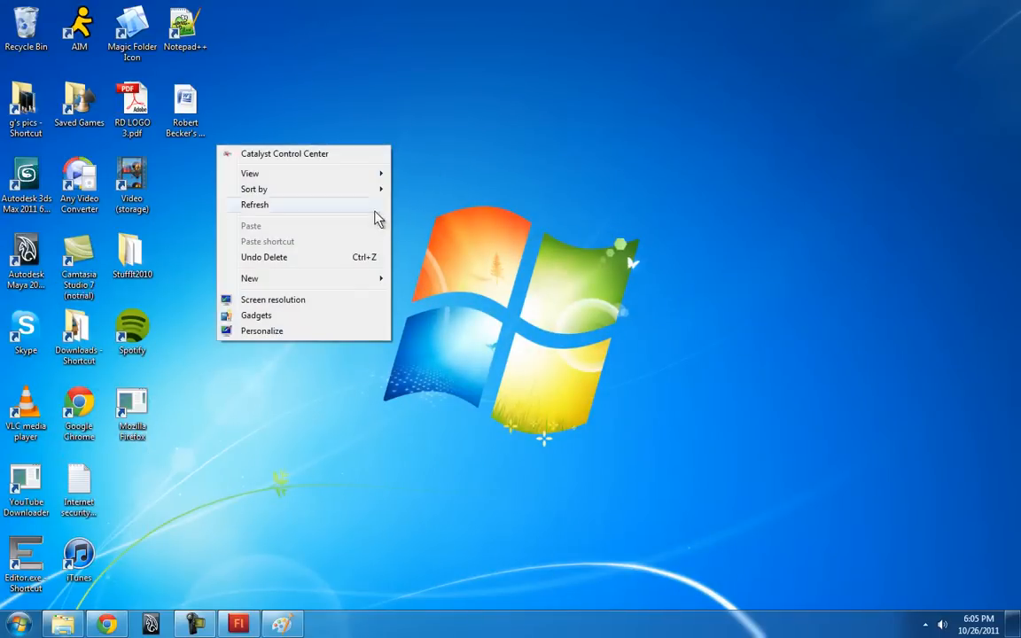
{"action": "left_click", "coordinate": [257, 332]}
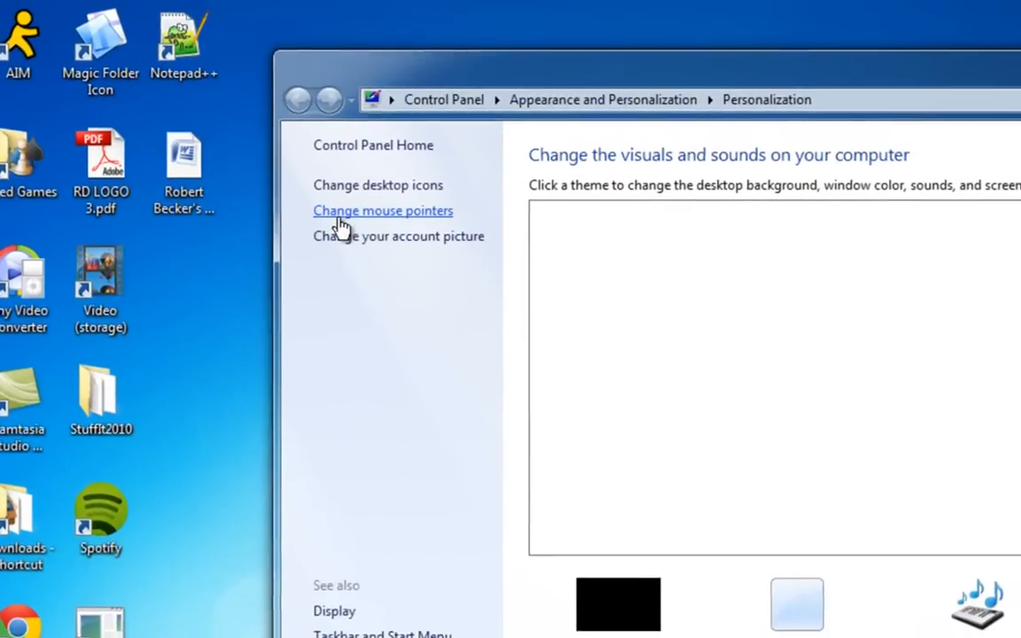
{"action": "left_click", "coordinate": [380, 212]}
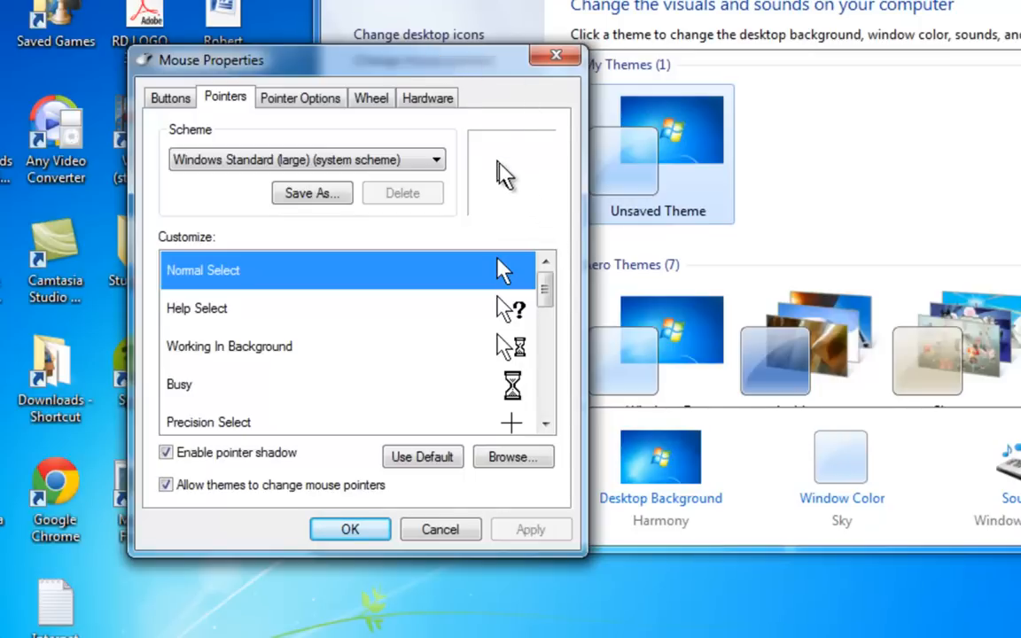
{"action": "left_click_drag", "start_coordinate": [434, 69], "coordinate": [520, 91]}
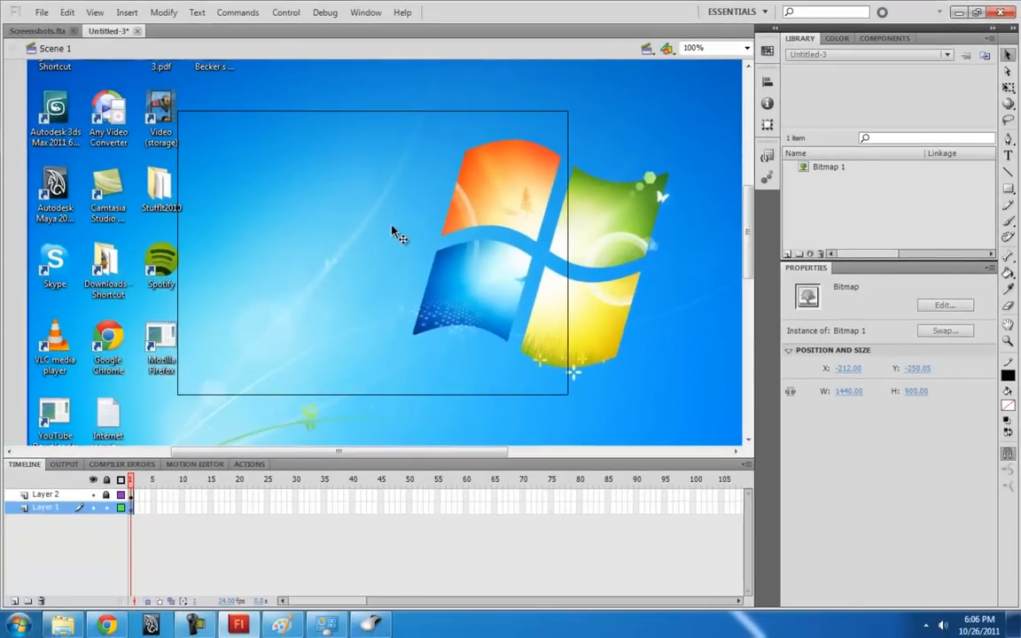
- In the Flash document, paste the Mouse Properties screenshot and move it to about X 15, Y 28
{"action": "right_click", "coordinate": [328, 194]}
{"action": "left_click", "coordinate": [381, 256]}
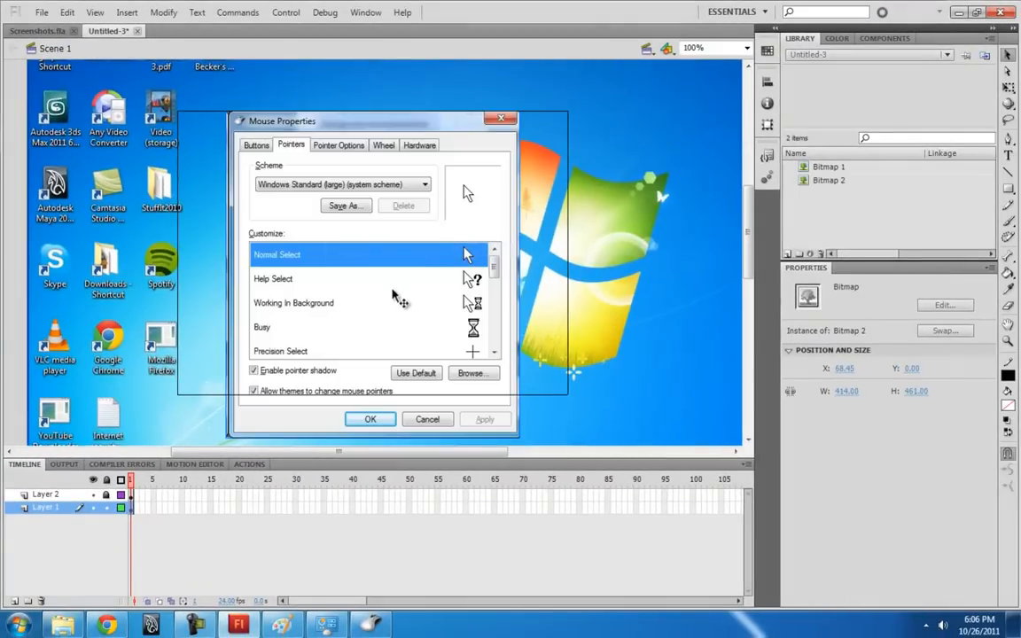
{"action": "left_click_drag", "start_coordinate": [396, 297], "coordinate": [358, 316]}
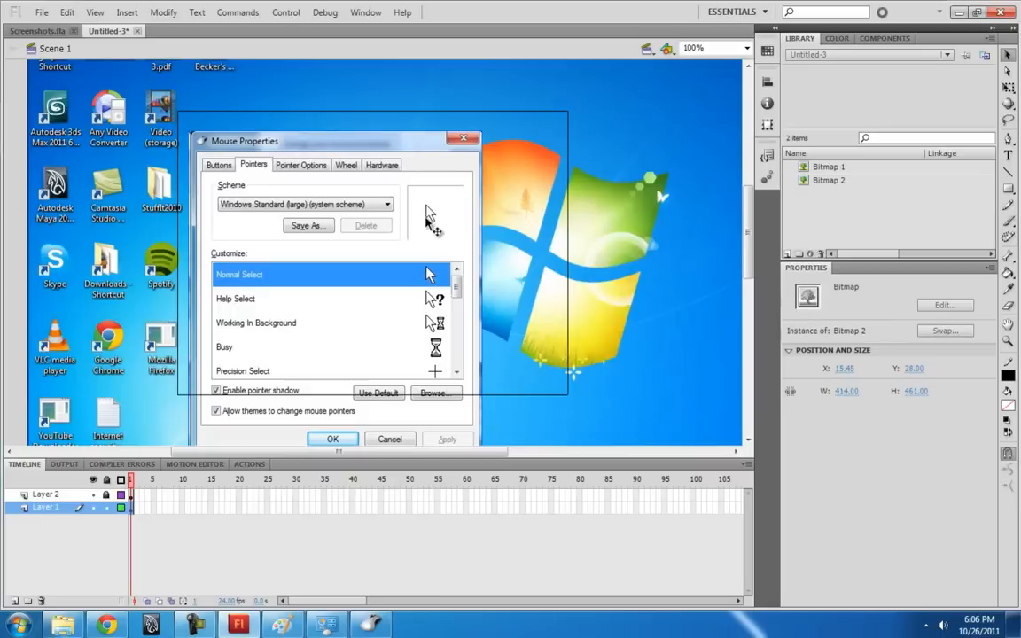
- Add a new layer directly above Layer 1 and set the Line tool's stroke colour to red
{"action": "left_click", "coordinate": [14, 601]}
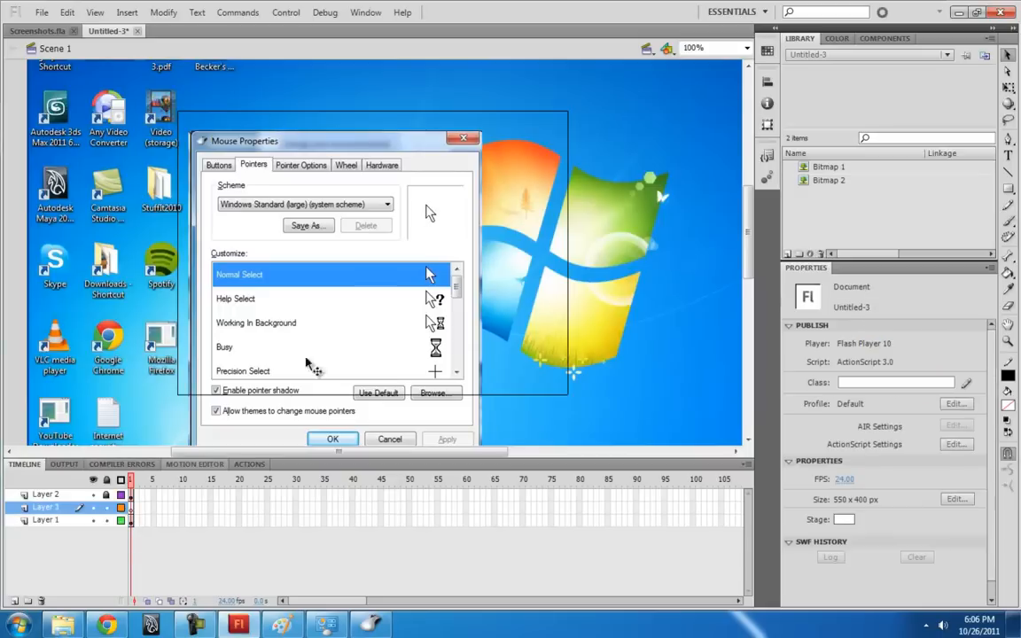
{"action": "left_click", "coordinate": [132, 513]}
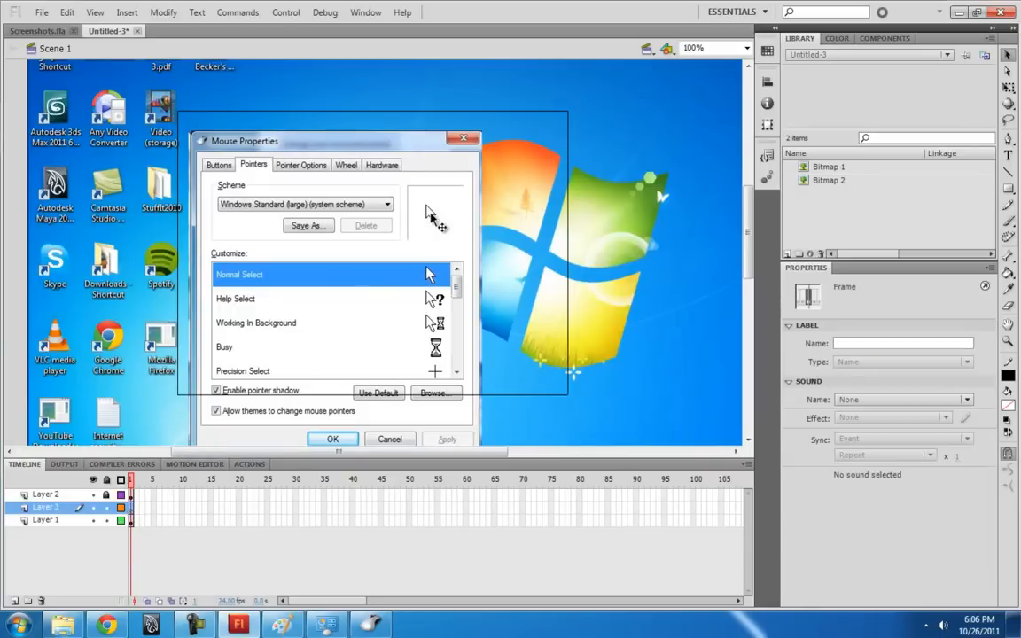
{"action": "key", "text": "ctrl+equal"}
{"action": "key", "text": "ctrl+equal"}
{"action": "left_click_drag", "start_coordinate": [574, 128], "coordinate": [403, 244]}
{"action": "left_click", "coordinate": [405, 248]}
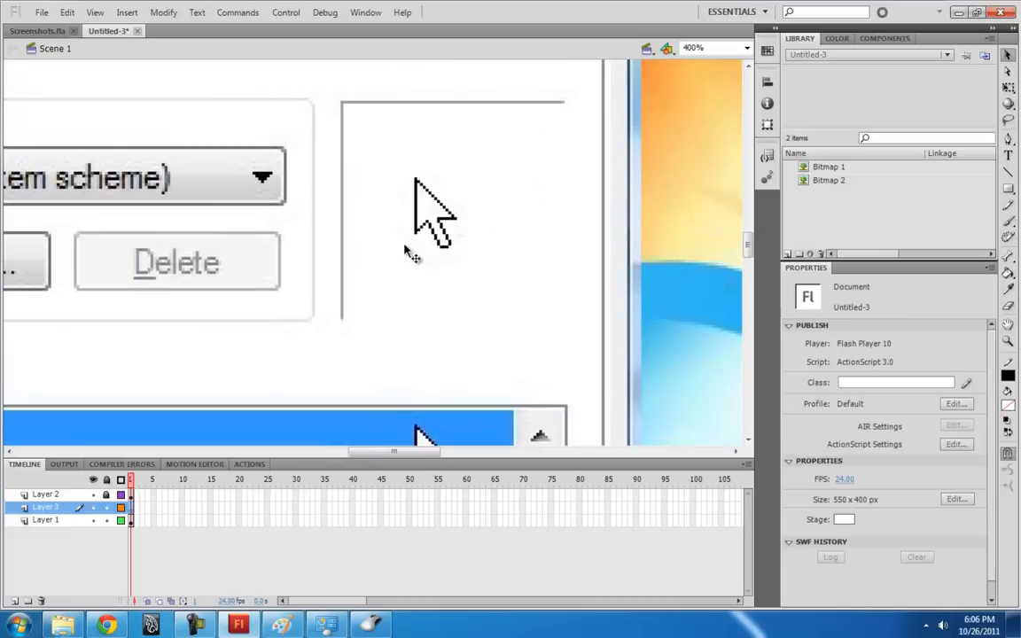
{"action": "key", "text": "ctrl+equal"}
{"action": "left_click_drag", "start_coordinate": [494, 173], "coordinate": [378, 253]}
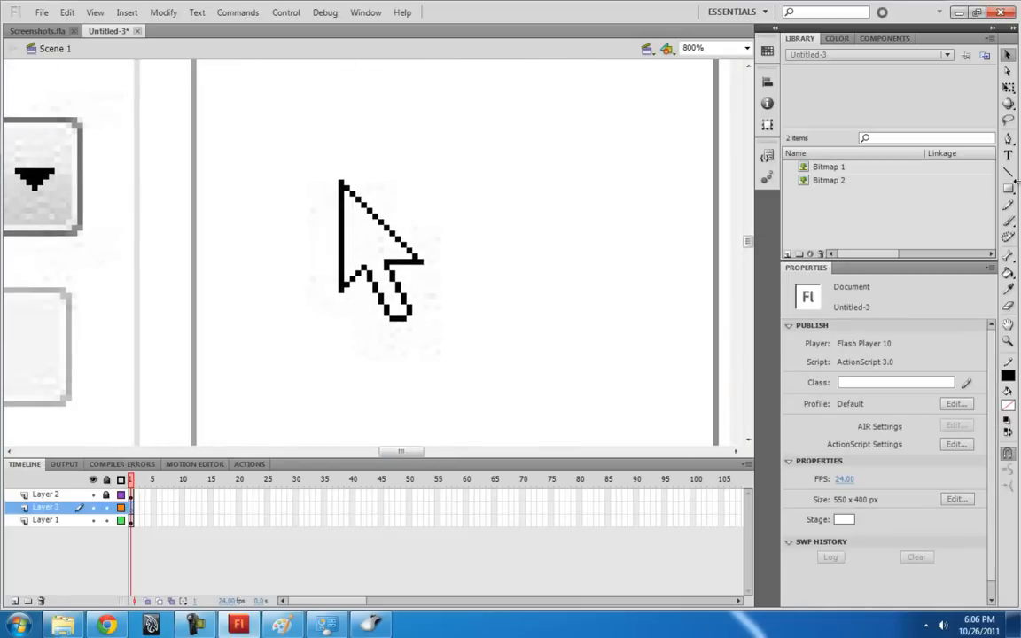
{"action": "key", "text": "n"}
{"action": "left_click", "coordinate": [1008, 376]}
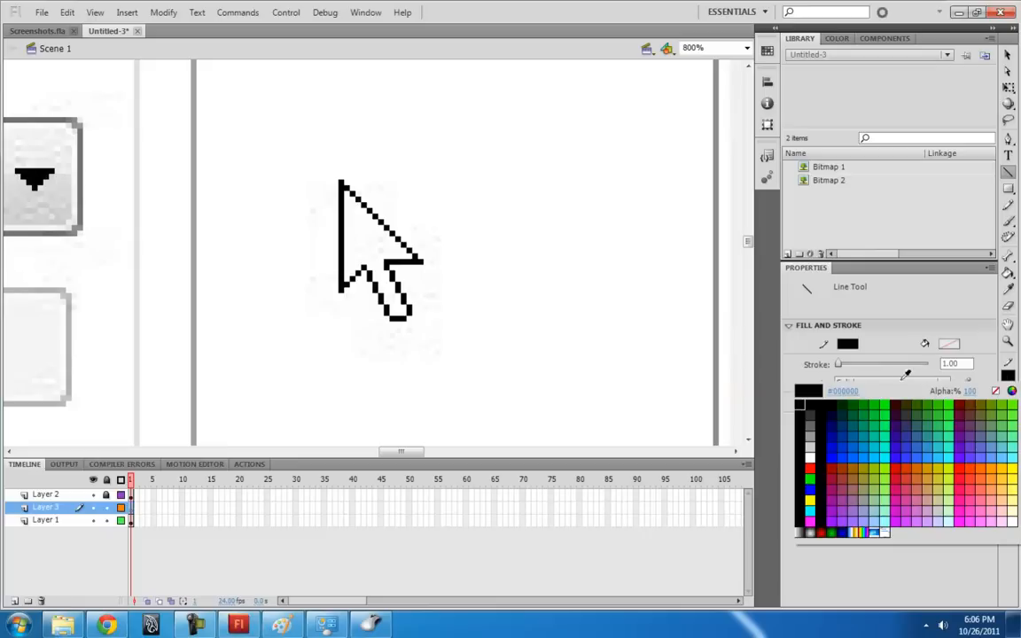
{"action": "left_click", "coordinate": [732, 417]}
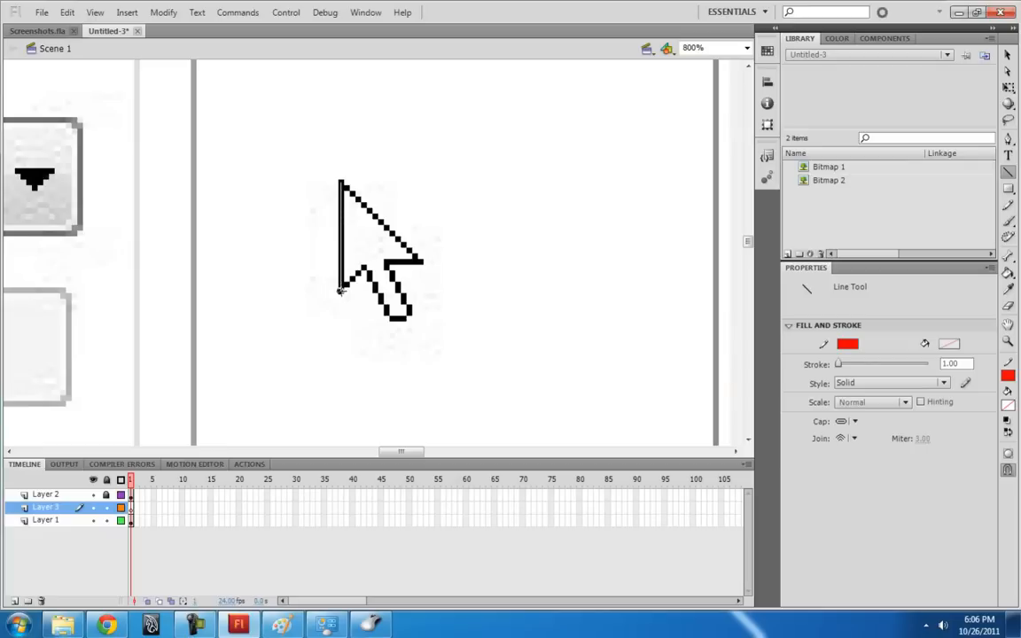
- Trace the preview arrow pointer with connected red lines on Layer 3 and curve the tail's bottom edge outward
{"action": "left_click_drag", "start_coordinate": [341, 181], "coordinate": [341, 290]}
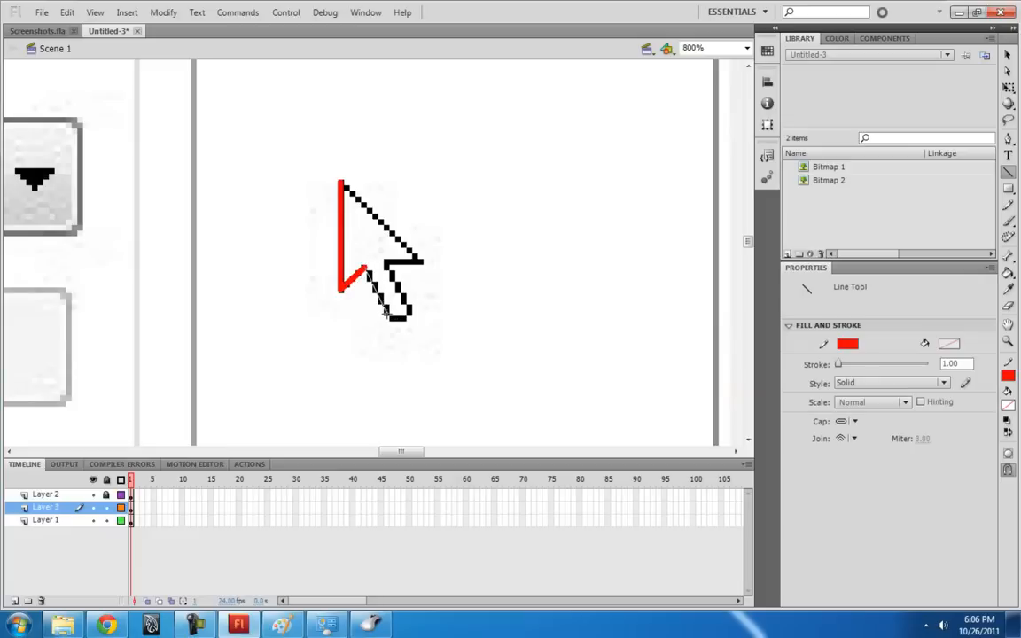
{"action": "left_click_drag", "start_coordinate": [385, 311], "coordinate": [387, 313]}
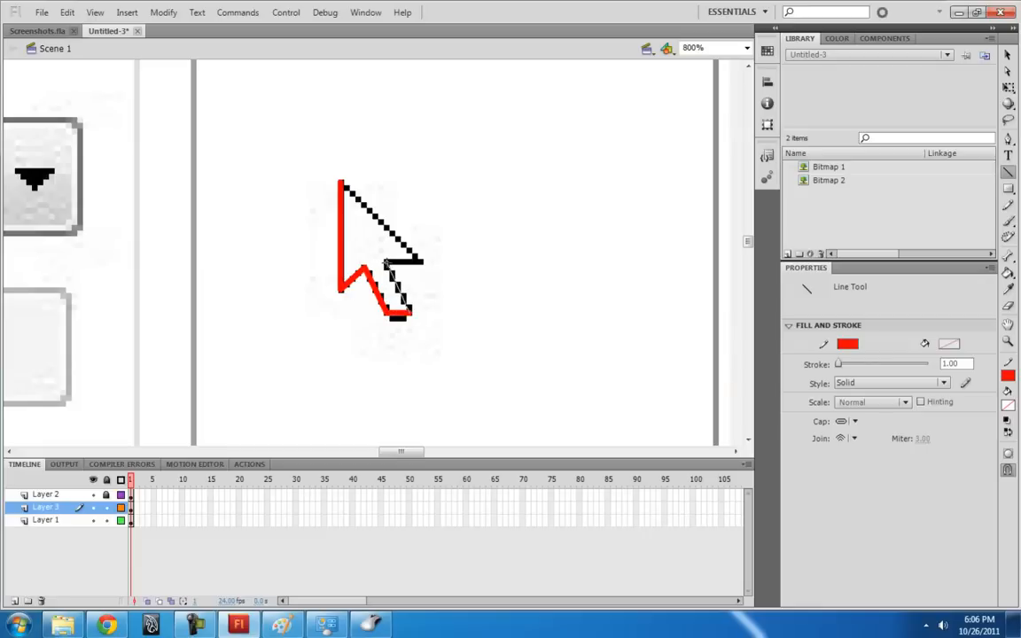
{"action": "left_click_drag", "start_coordinate": [386, 263], "coordinate": [423, 262]}
{"action": "left_click_drag", "start_coordinate": [423, 263], "coordinate": [341, 183]}
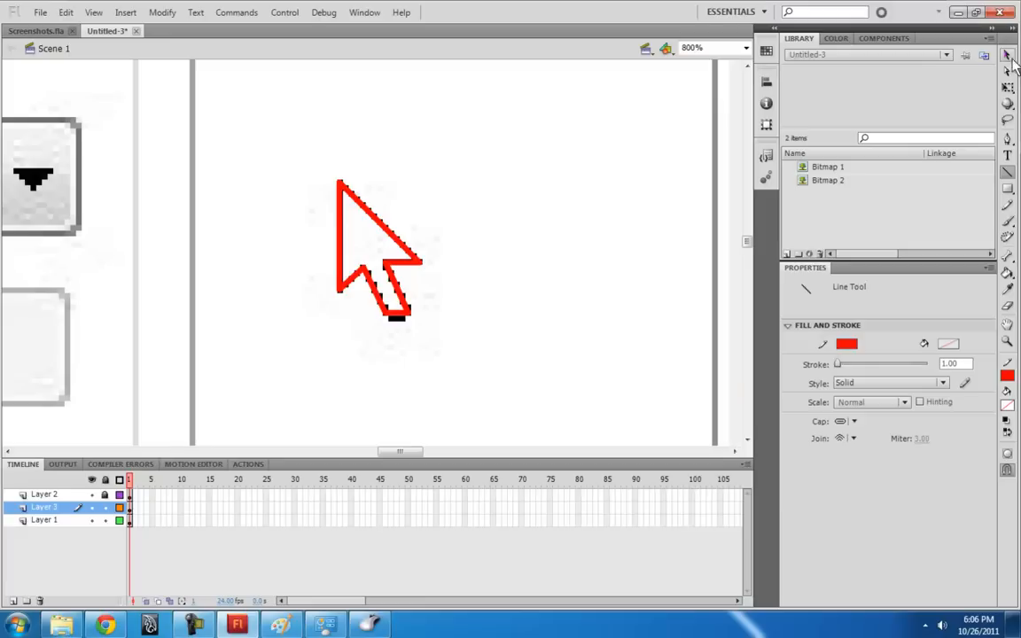
{"action": "key", "text": "v"}
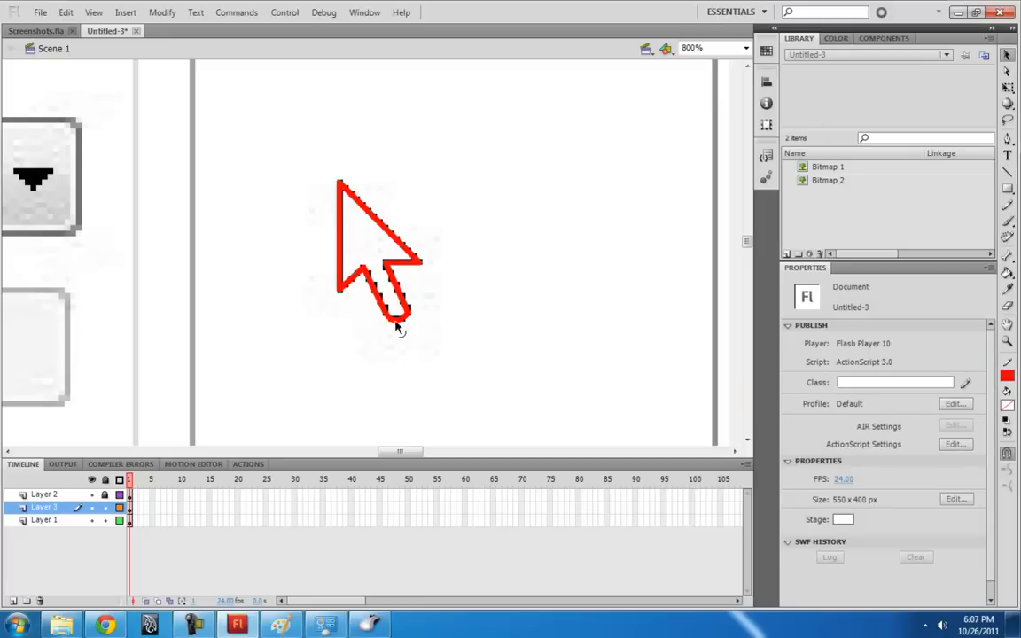
- Fill the traced pointer outline with white using the Paint Bucket tool
{"action": "left_click", "coordinate": [1006, 272]}
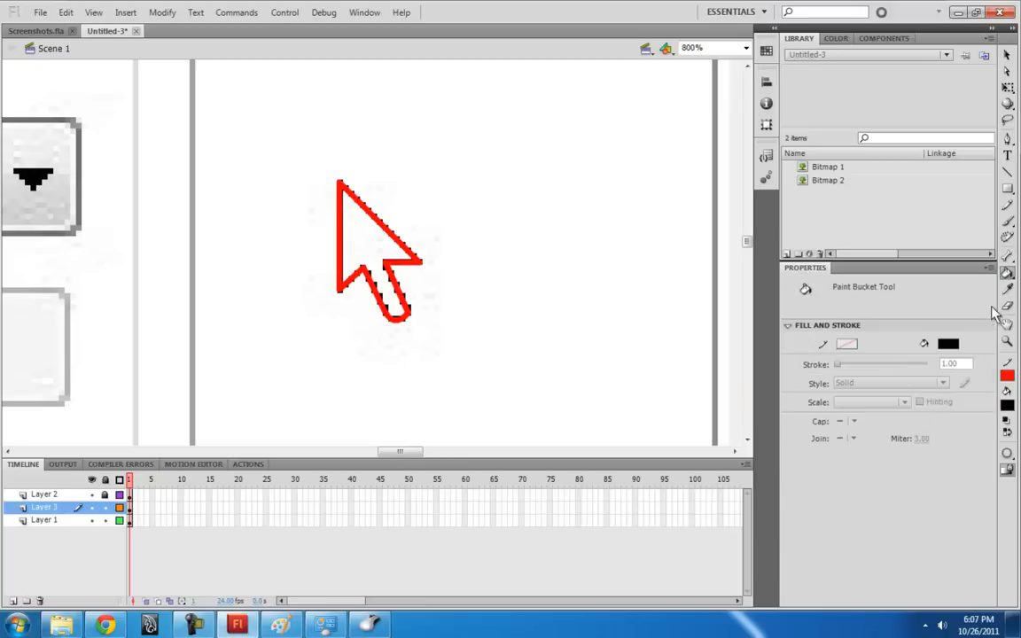
{"action": "left_click", "coordinate": [1006, 405]}
{"action": "left_click", "coordinate": [719, 441]}
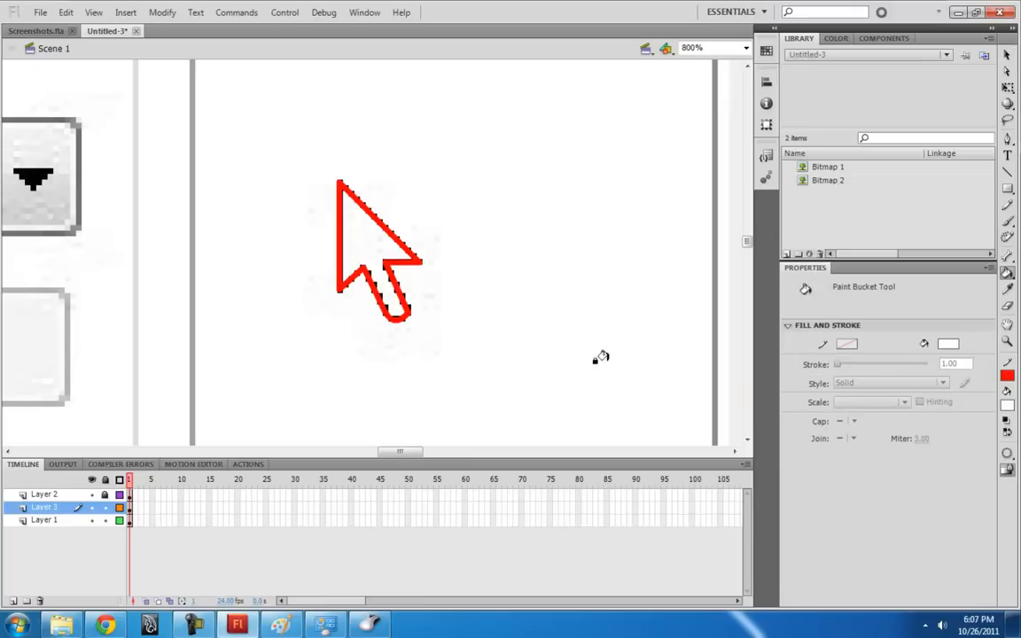
- Select the pointer's whole red outline and change its stroke colour to black
{"action": "left_click", "coordinate": [1006, 57]}
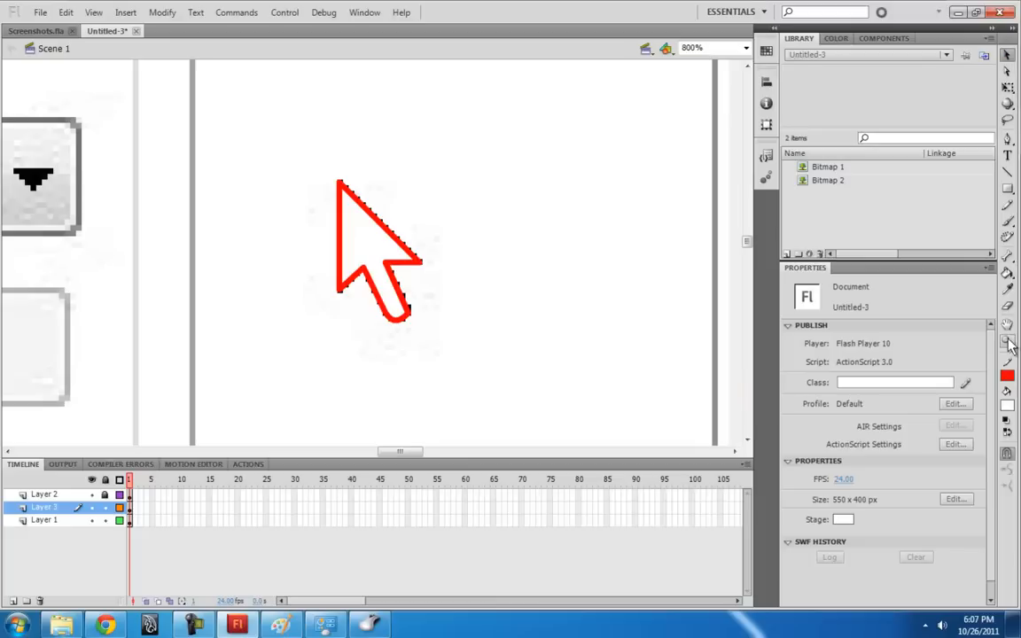
{"action": "left_click", "coordinate": [416, 262]}
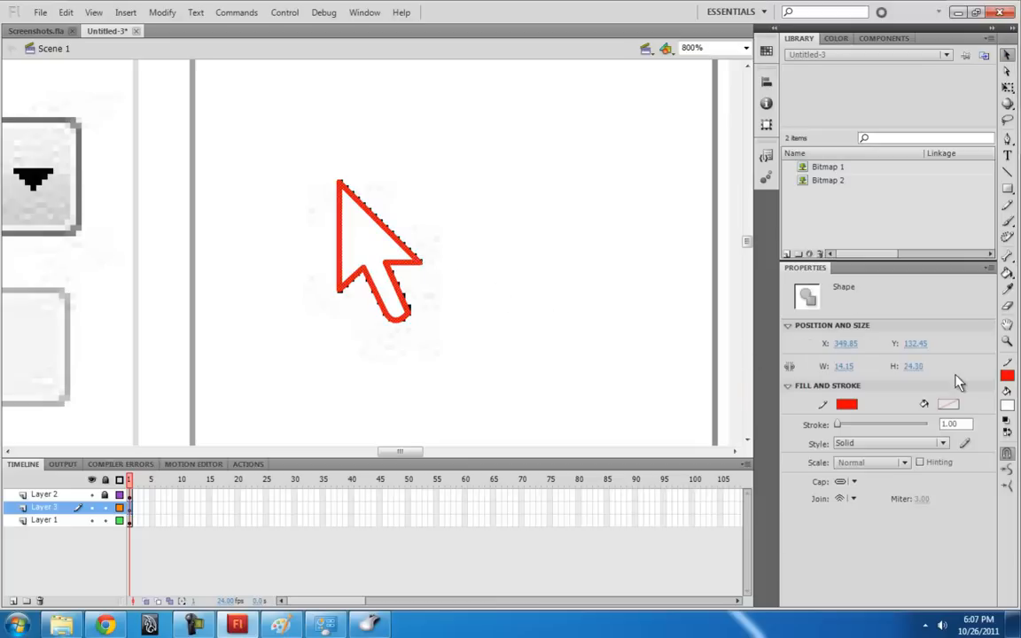
{"action": "left_click", "coordinate": [1006, 375]}
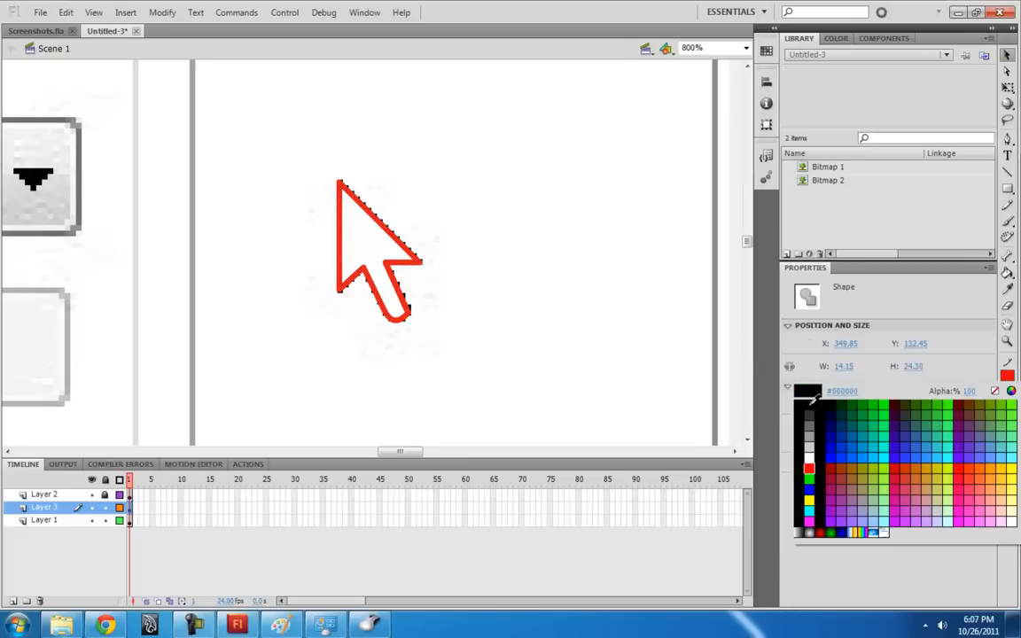
{"action": "left_click", "coordinate": [810, 400]}
- Delete the pasted Mouse Properties screenshot, keeping the traced pointer and the desktop image
{"action": "key", "text": "ctrl+minus"}
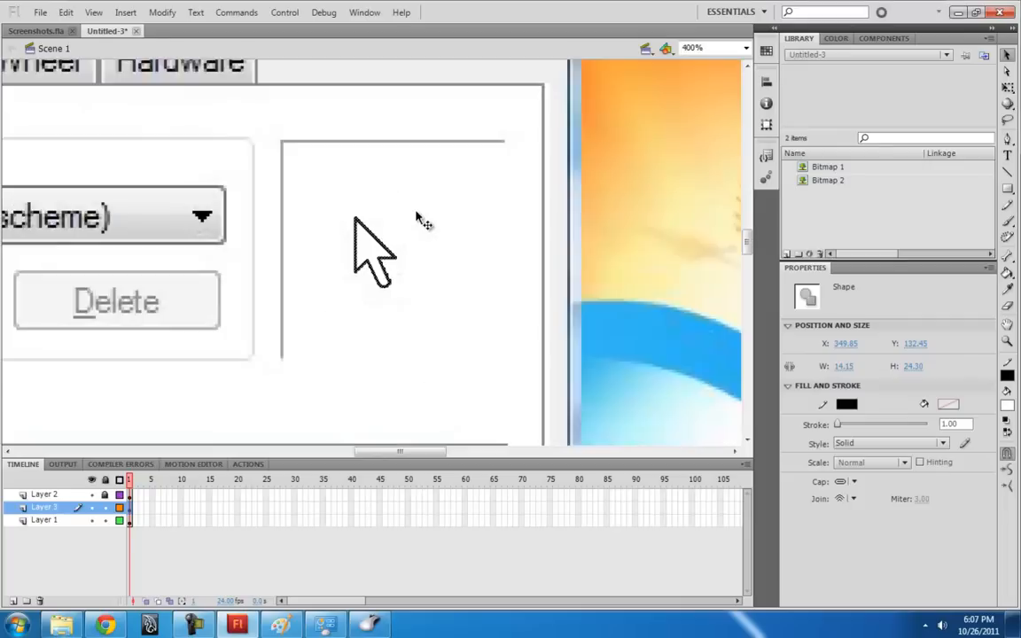
{"action": "key", "text": "ctrl+minus"}
{"action": "key", "text": "ctrl+minus"}
{"action": "left_click", "coordinate": [280, 274]}
{"action": "key", "text": "Delete"}
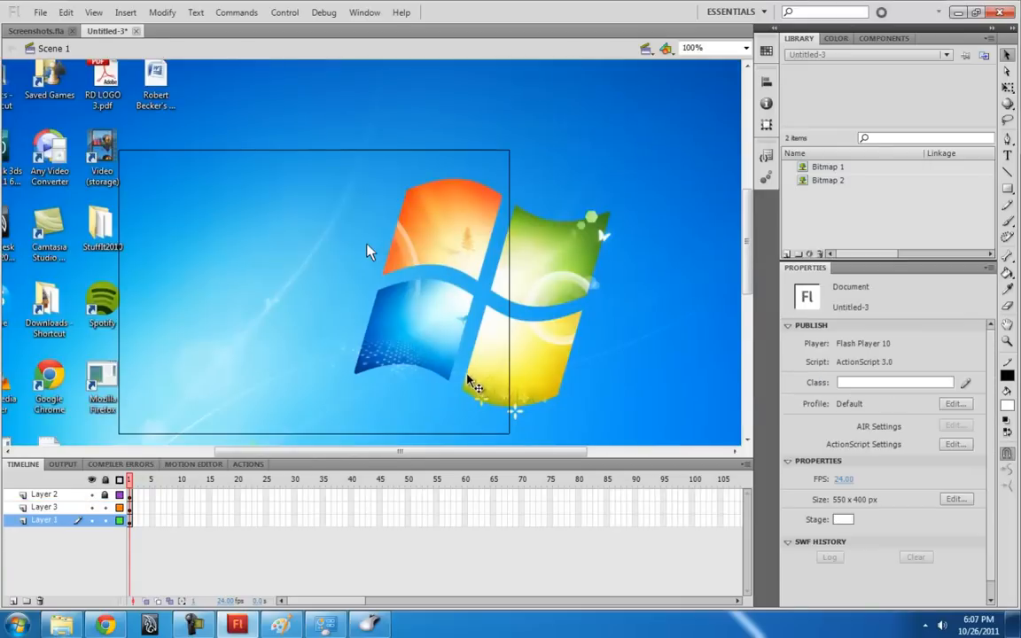
- Convert the whole pointer drawing into a graphic symbol named cursor
{"action": "left_click", "coordinate": [371, 255]}
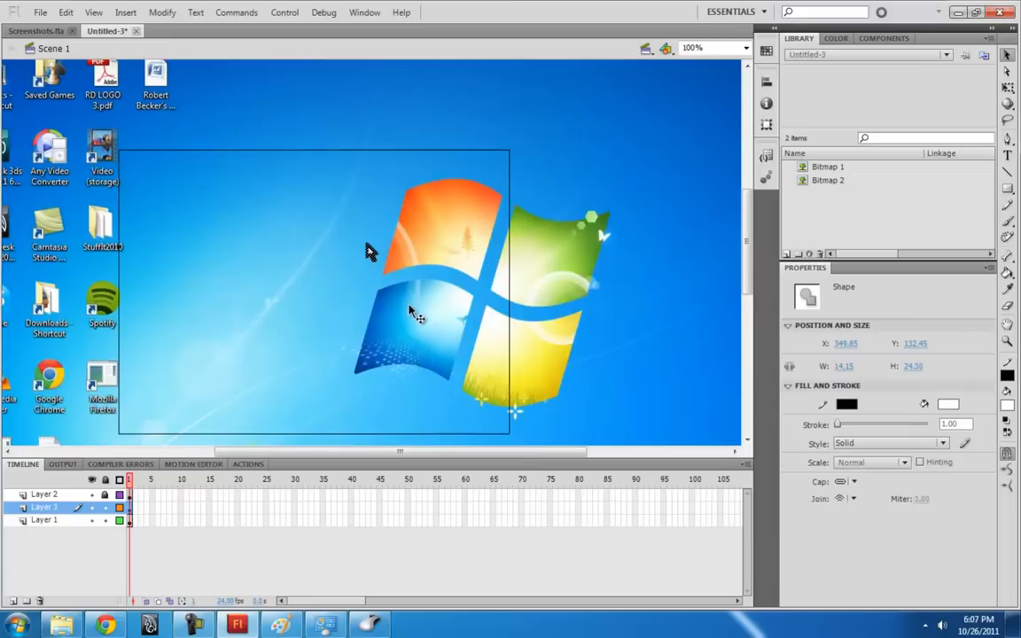
{"action": "key", "text": "F8"}
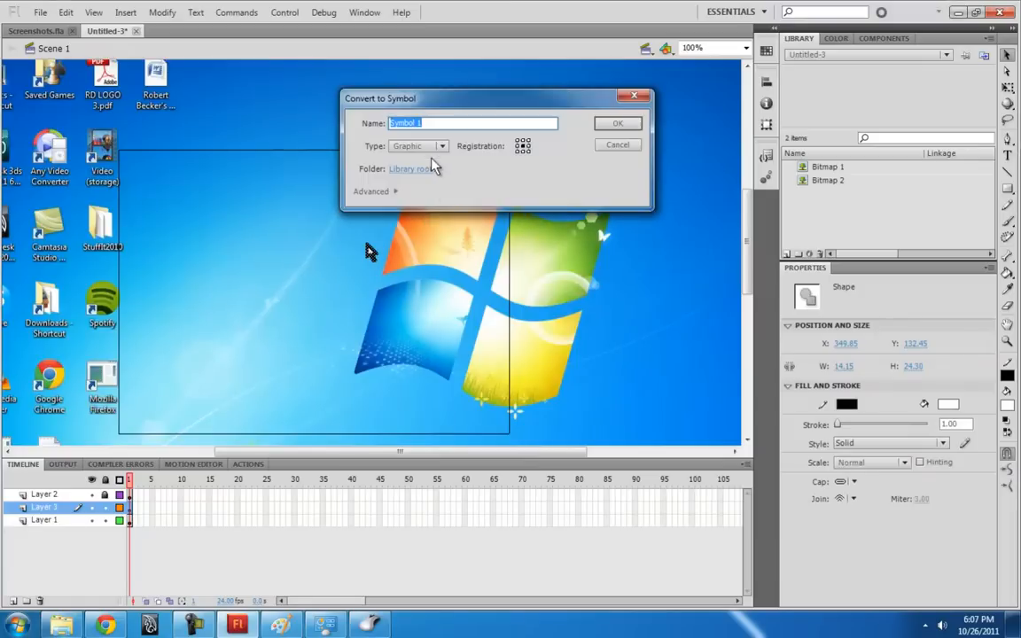
{"action": "left_click", "coordinate": [607, 129]}
- Inside the cursor symbol, move the shape so the arrow's tip sits on the registration point, and return to the main scene
{"action": "left_click", "coordinate": [371, 253]}
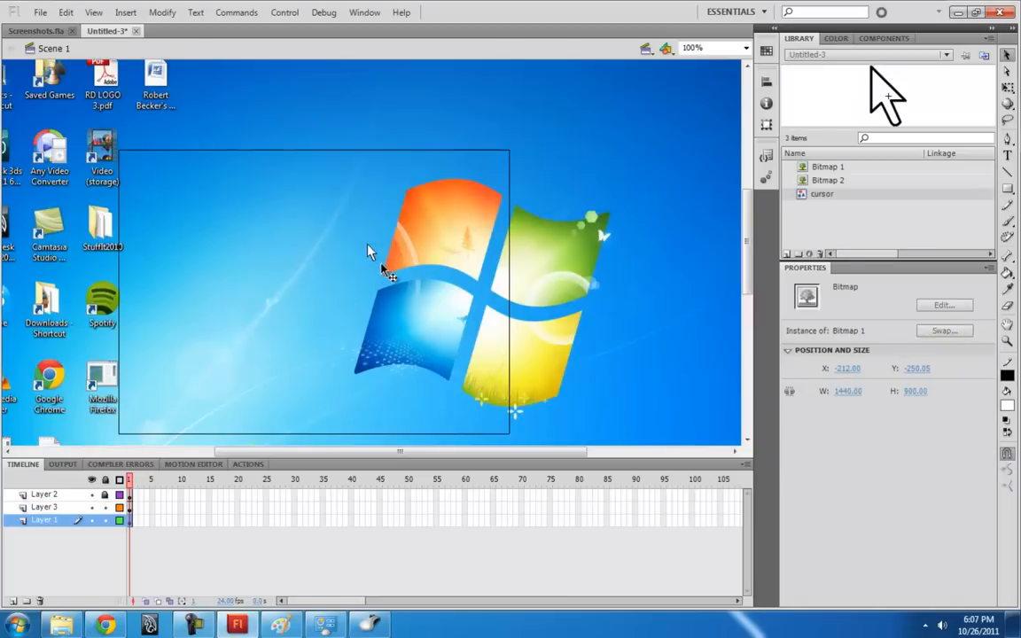
{"action": "double_click", "coordinate": [371, 253]}
{"action": "key", "text": "ctrl+equal"}
{"action": "key", "text": "ctrl+equal"}
{"action": "key", "text": "ctrl+equal"}
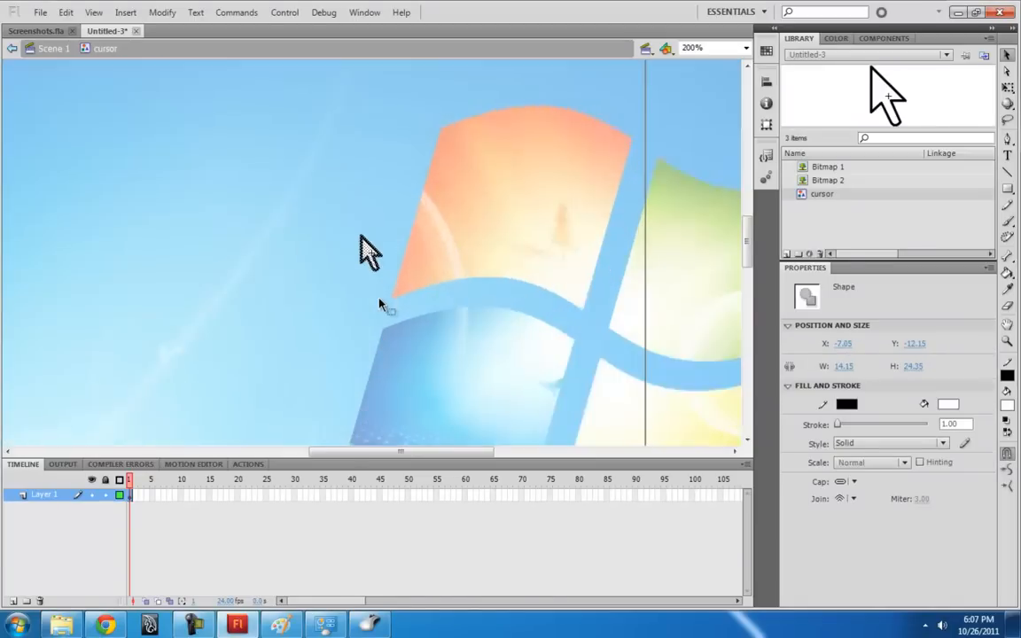
{"action": "left_click_drag", "start_coordinate": [358, 238], "coordinate": [397, 304]}
{"action": "double_click", "coordinate": [348, 262]}
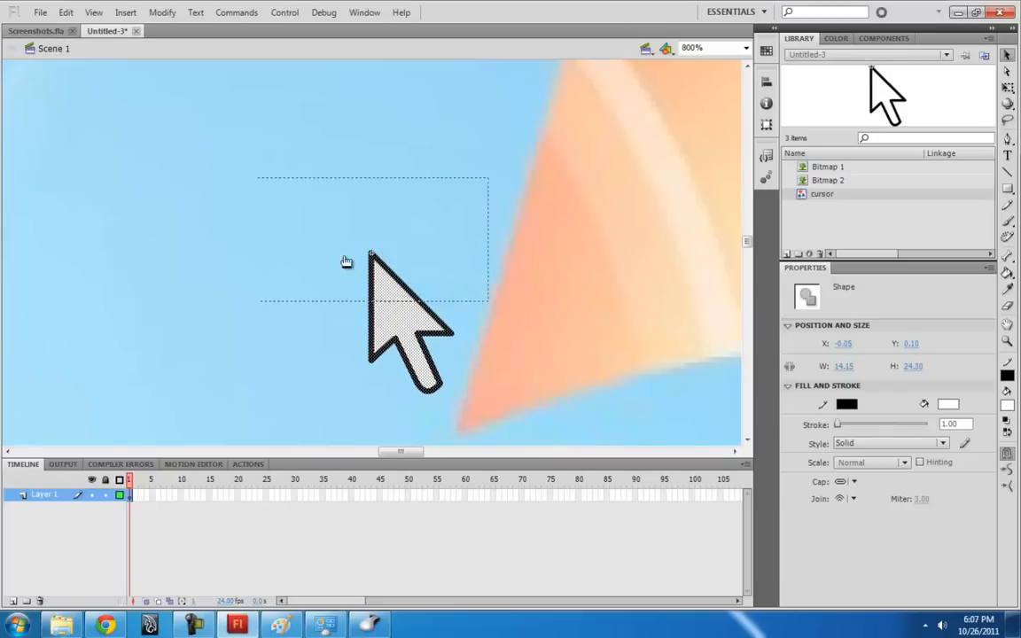
- Extend all three layers to frame 70
{"action": "key", "text": "ctrl+minus"}
{"action": "key", "text": "ctrl+minus"}
{"action": "key", "text": "ctrl+minus"}
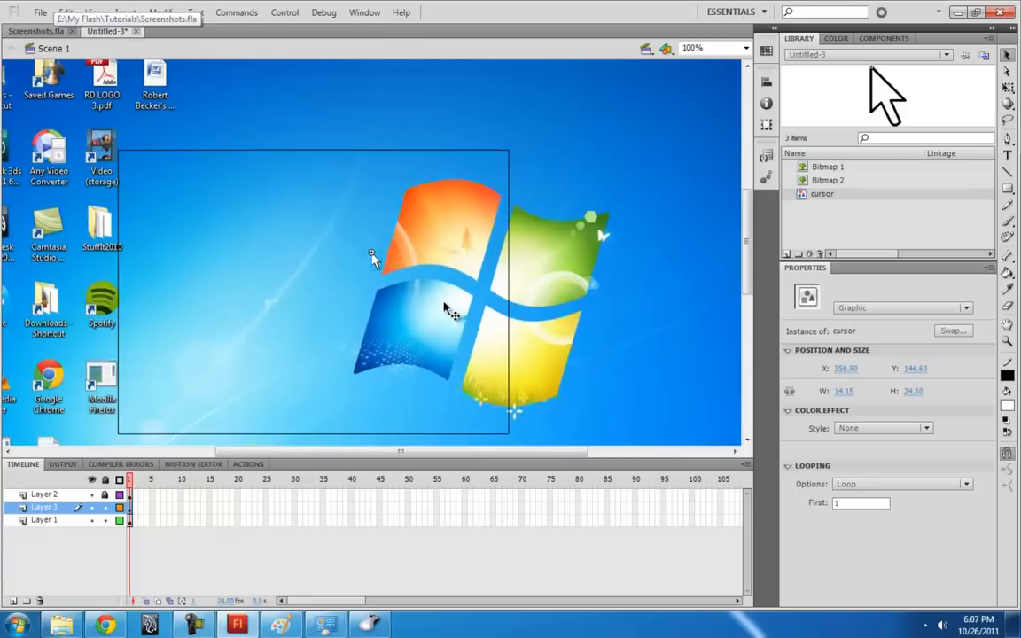
{"action": "left_click", "coordinate": [396, 337]}
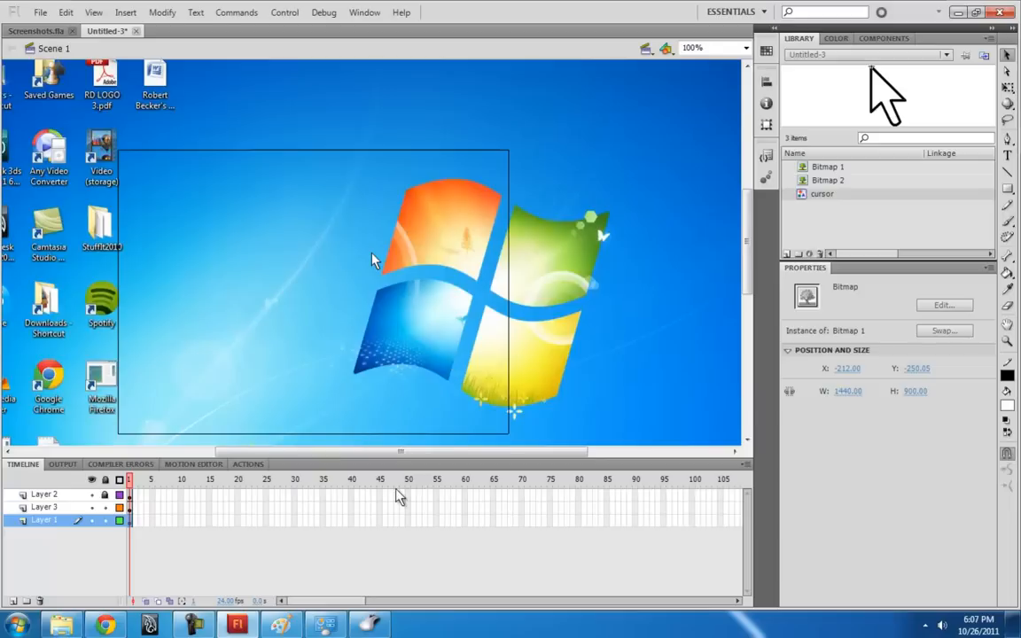
{"action": "left_click_drag", "start_coordinate": [523, 498], "coordinate": [523, 567]}
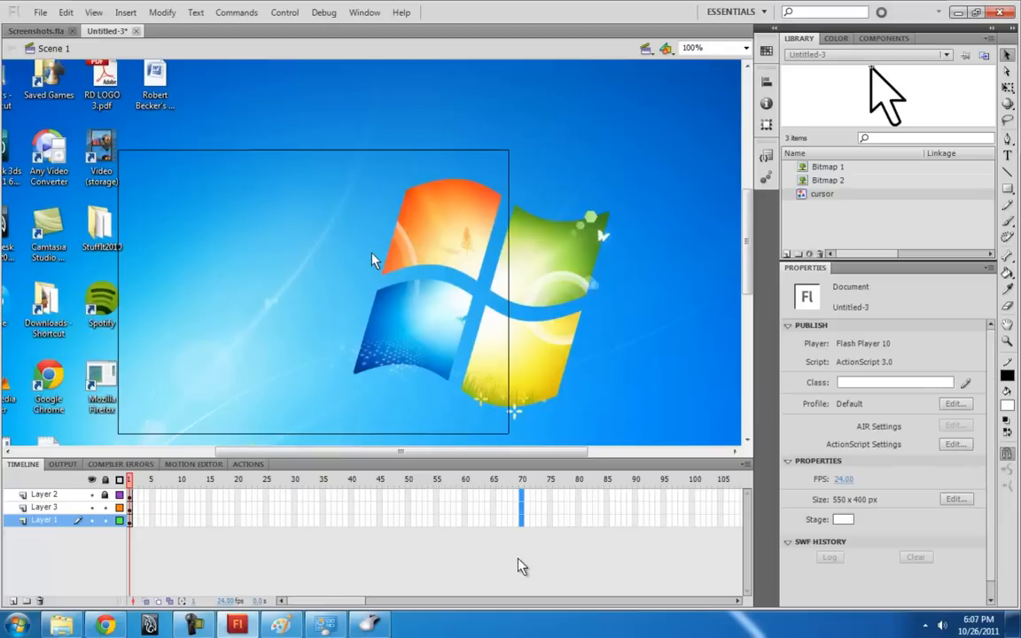
{"action": "key", "text": "F5"}
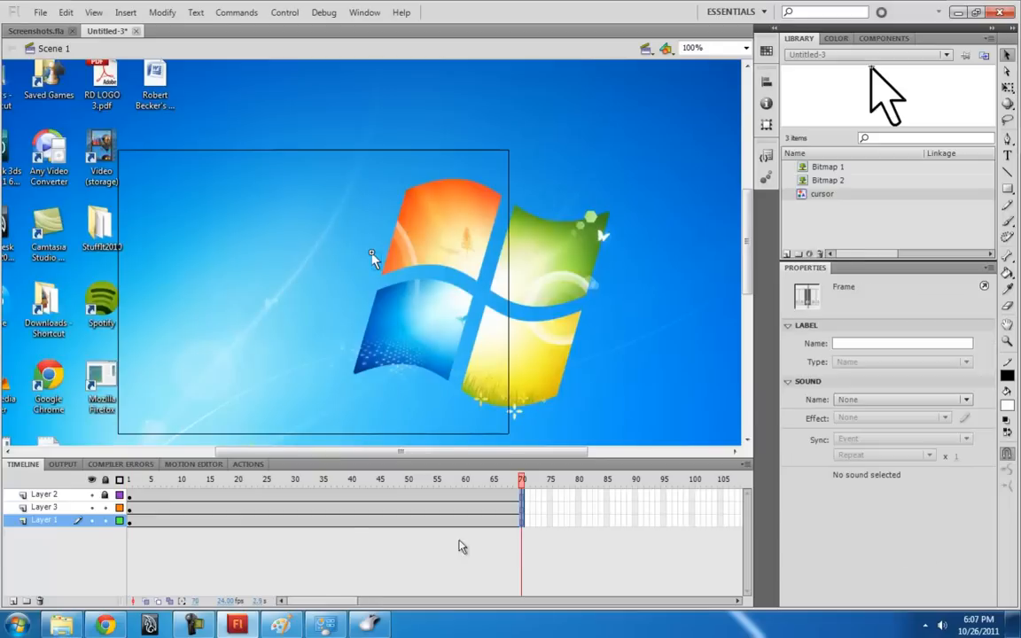
- Insert a keyframe at frame 12 on Layer 3 for the cursor
{"action": "left_click", "coordinate": [130, 509]}
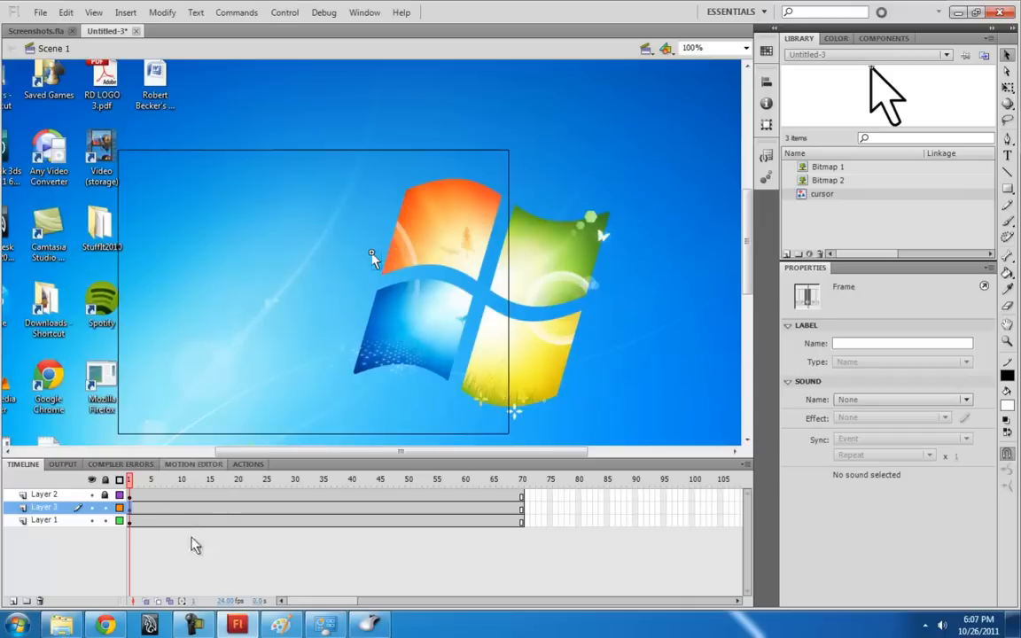
{"action": "left_click", "coordinate": [188, 510]}
{"action": "left_click", "coordinate": [193, 509]}
{"action": "key", "text": "F6"}
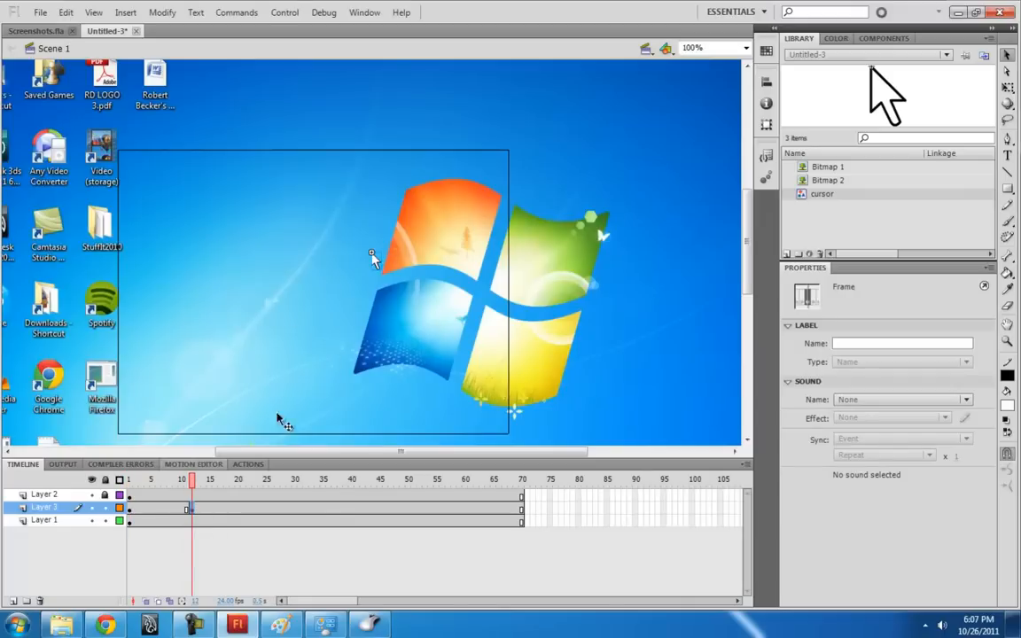
- Move the cursor at frame 12 to about X 256.9, Y 78.6, and create a classic tween from its frame 1 position
{"action": "left_click_drag", "start_coordinate": [374, 259], "coordinate": [301, 213]}
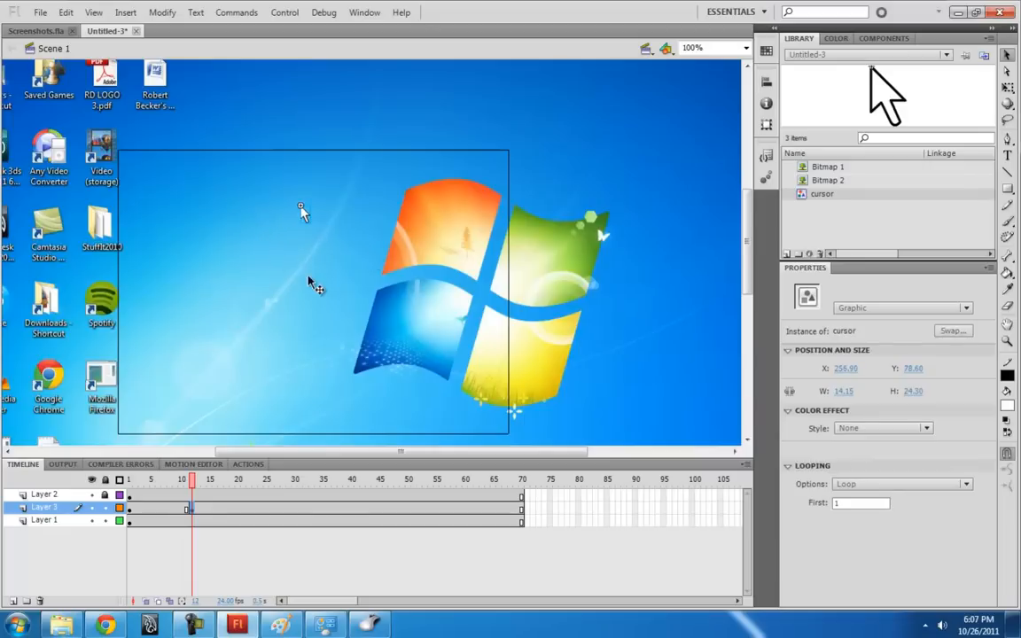
{"action": "right_click", "coordinate": [163, 507]}
{"action": "left_click", "coordinate": [231, 161]}
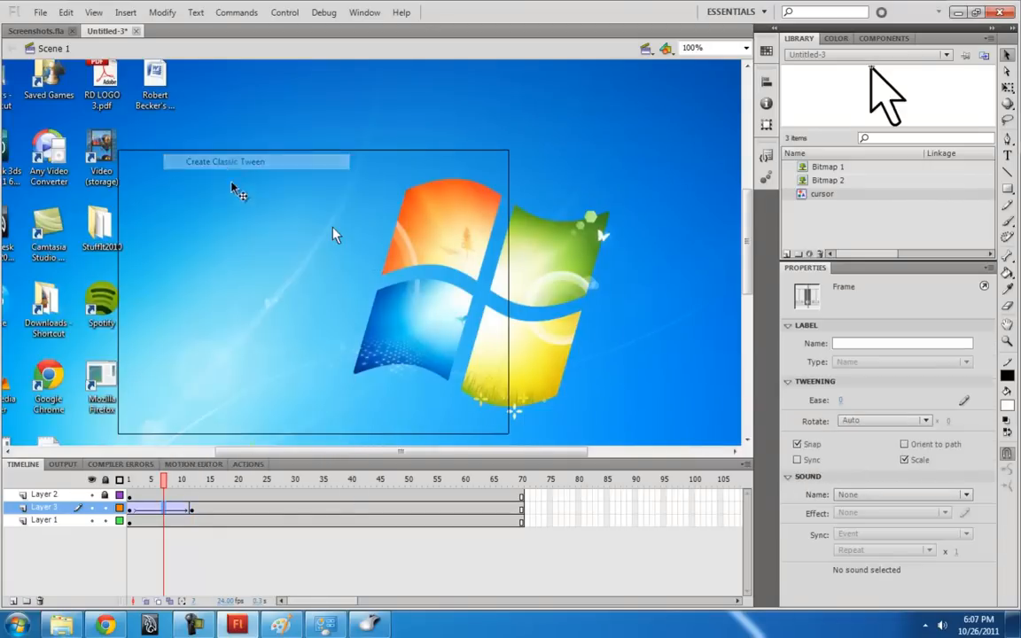
{"action": "left_click", "coordinate": [131, 511]}
{"action": "key", "text": "Return"}
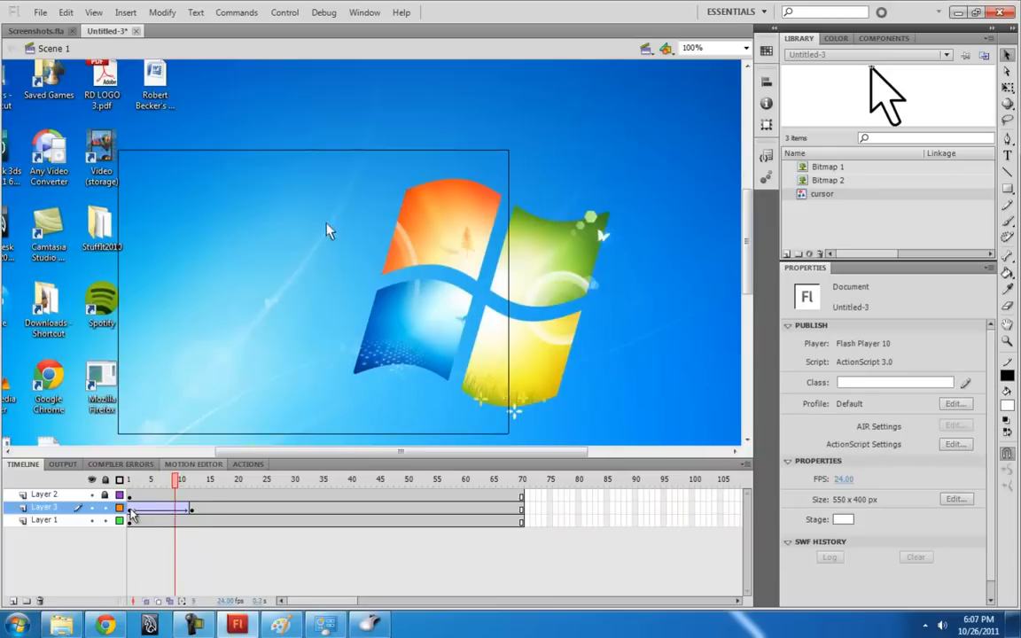
- Give the cursor tween a custom S-shaped ease that starts and ends gently, and move its end keyframe to frame 11
{"action": "left_click", "coordinate": [132, 510]}
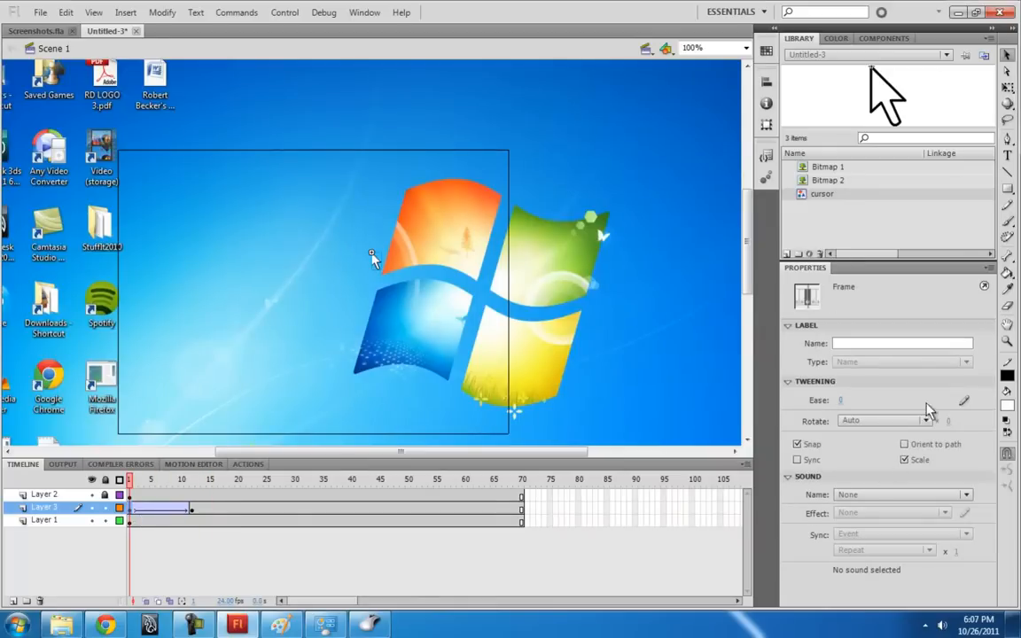
{"action": "left_click", "coordinate": [963, 400]}
{"action": "left_click_drag", "start_coordinate": [336, 422], "coordinate": [441, 419]}
{"action": "left_click", "coordinate": [639, 215]}
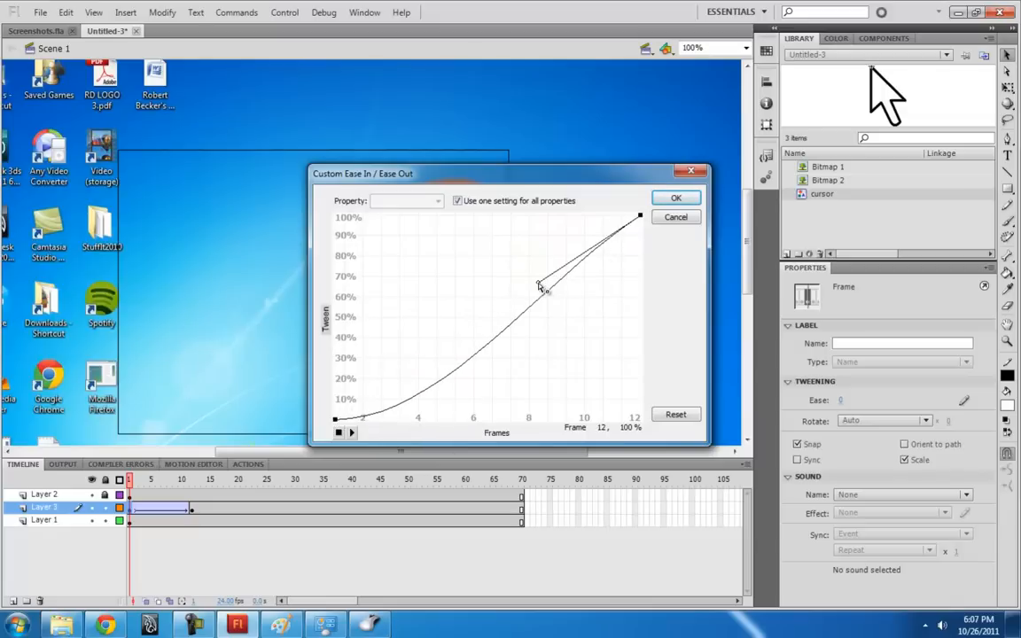
{"action": "left_click_drag", "start_coordinate": [538, 284], "coordinate": [496, 216]}
{"action": "left_click", "coordinate": [675, 199]}
{"action": "key", "text": "Return"}
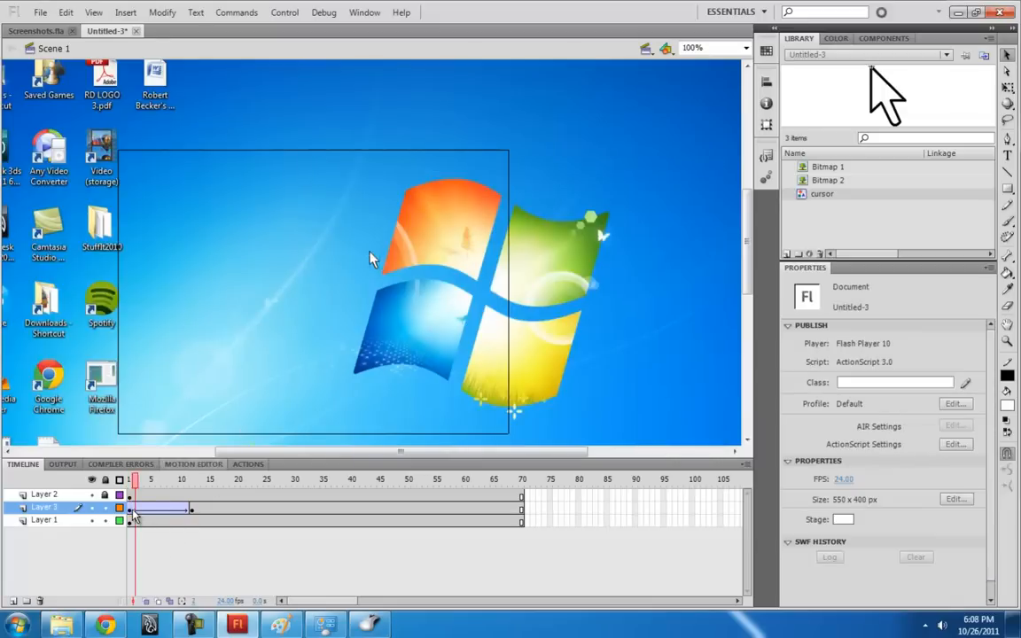
{"action": "left_click", "coordinate": [131, 511]}
{"action": "left_click", "coordinate": [191, 512]}
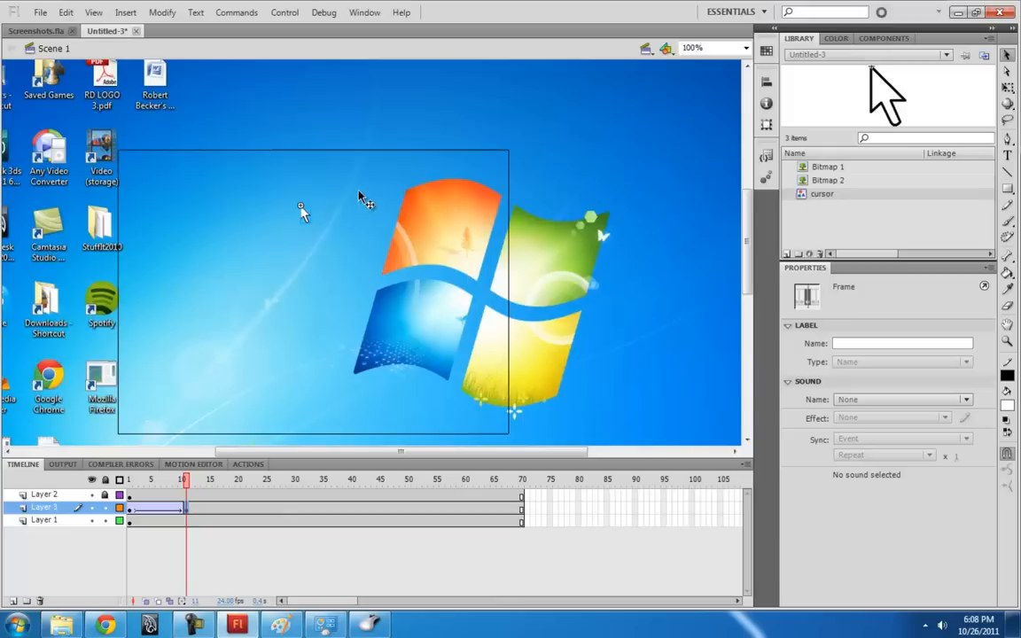
- Switch to the desktop, close Mouse Properties and Personalization, and open the desktop's context menu for a screenshot
{"action": "left_click", "coordinate": [958, 12]}
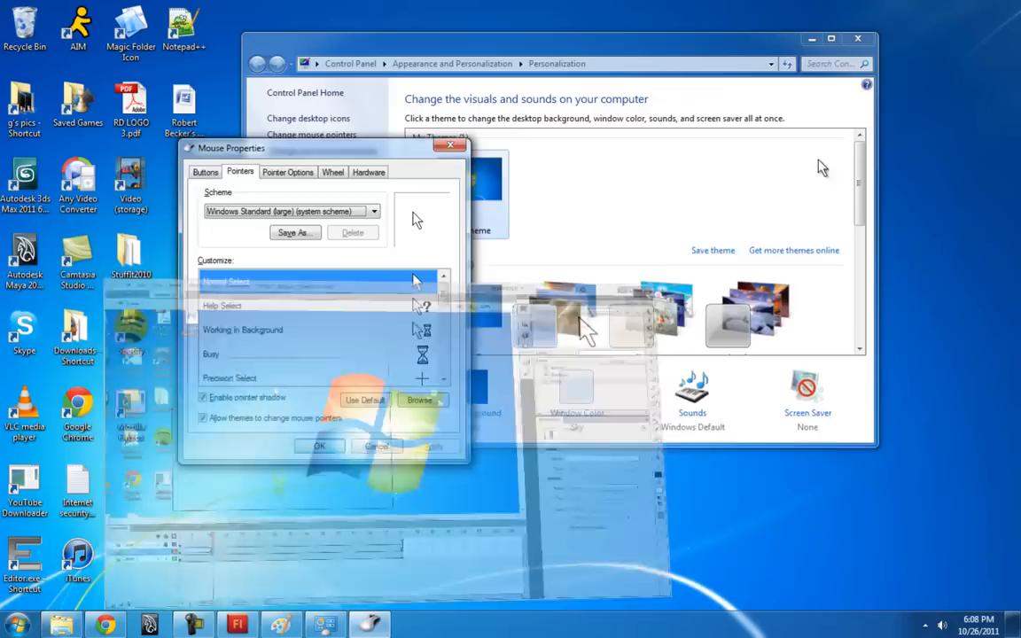
{"action": "left_click", "coordinate": [454, 145]}
{"action": "left_click", "coordinate": [856, 39]}
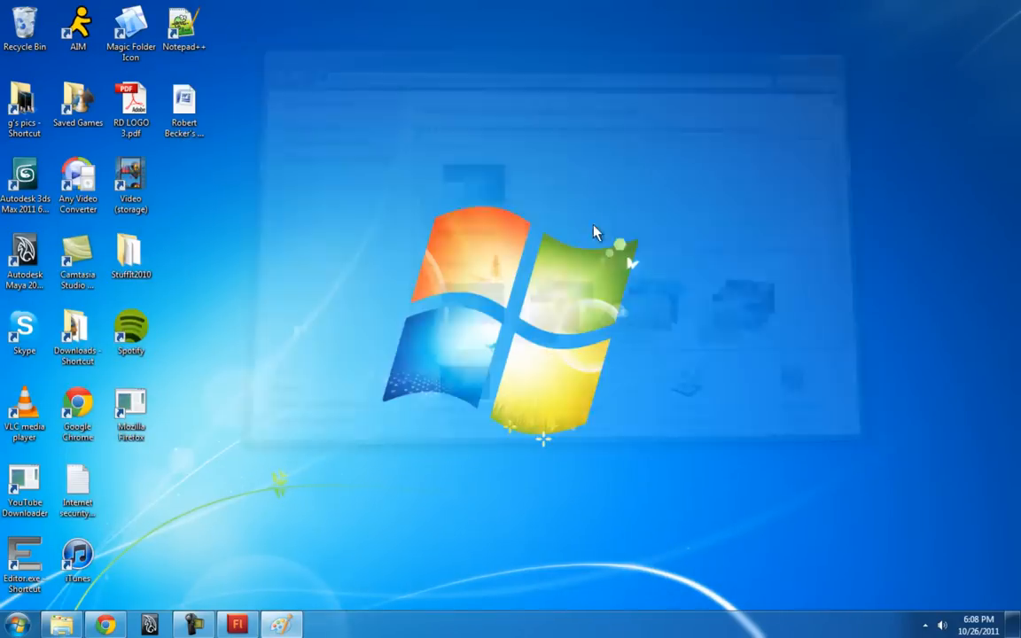
{"action": "right_click", "coordinate": [607, 175]}
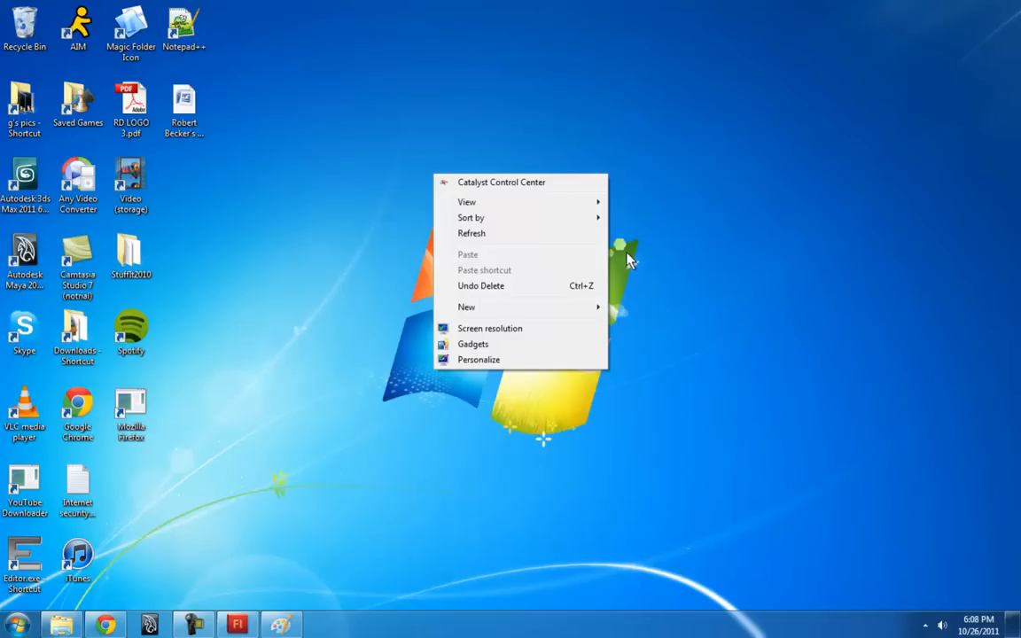
- Switch to Paint, start a new image, and paste the screenshot of the desktop with its context menu
{"action": "left_click", "coordinate": [234, 620]}
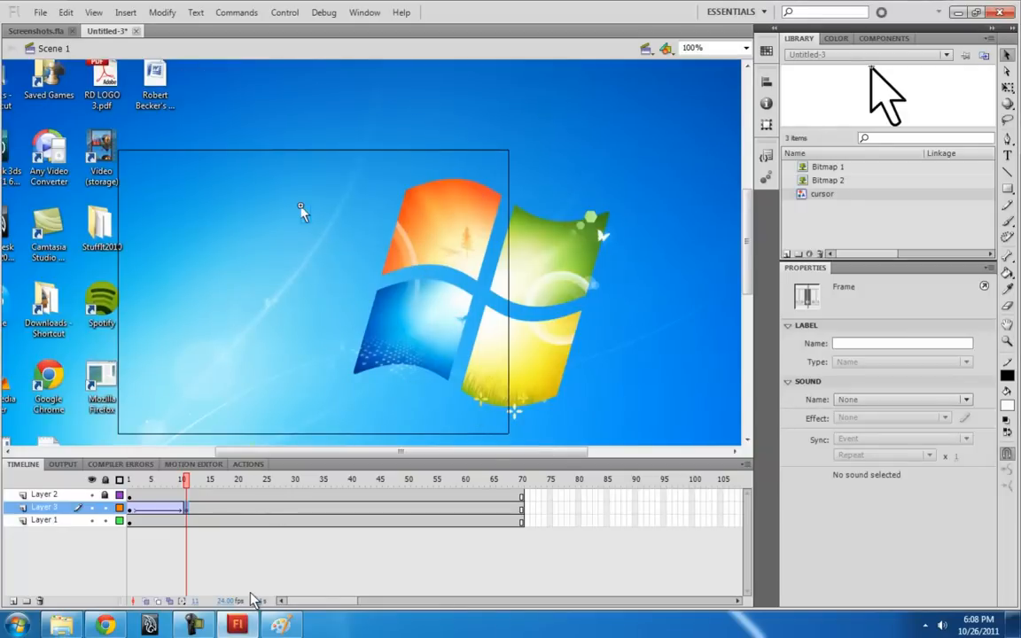
{"action": "left_click", "coordinate": [281, 626]}
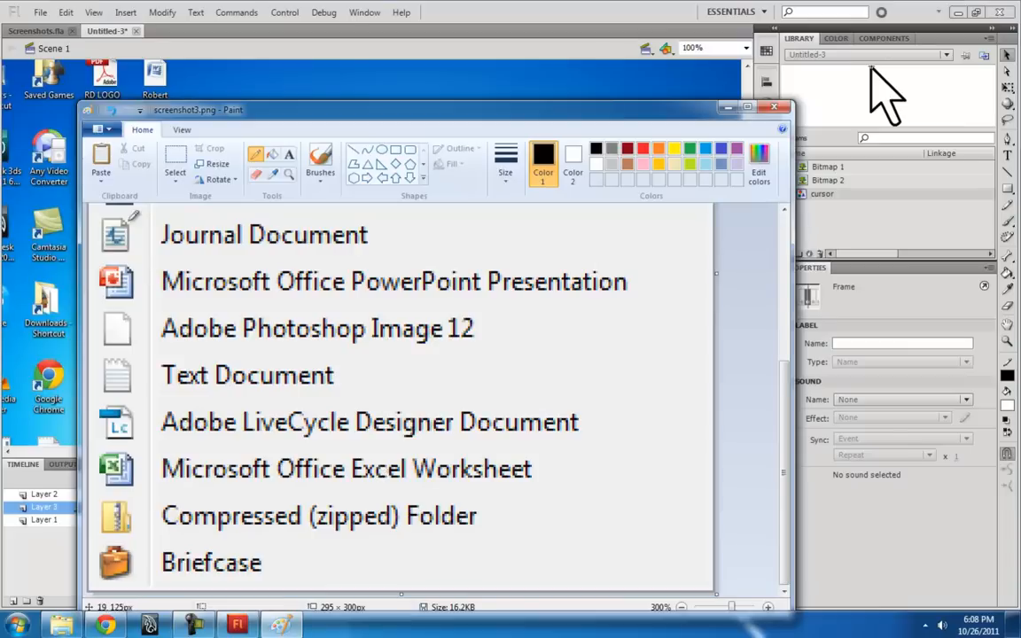
{"action": "left_click", "coordinate": [102, 129]}
{"action": "left_click", "coordinate": [107, 154]}
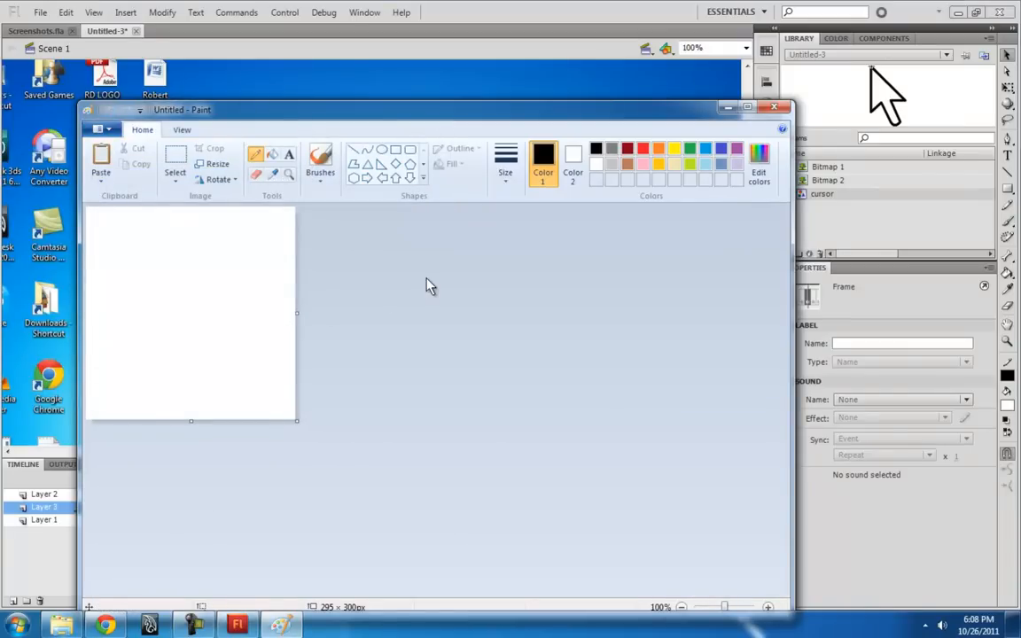
{"action": "key", "text": "ctrl+v"}
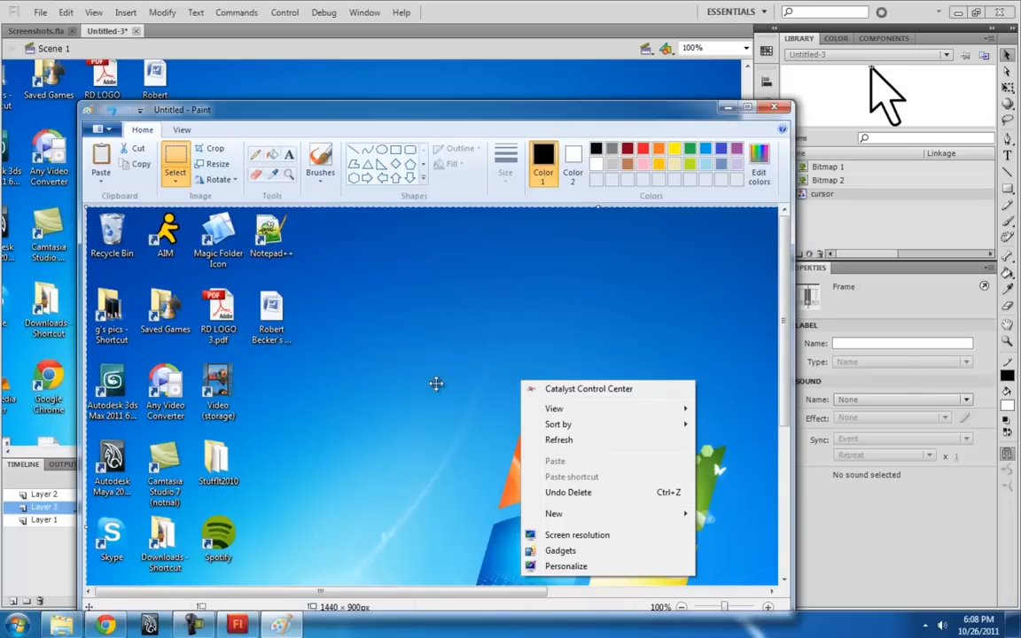
- Shift the pasted screenshot so the context menu sits in the canvas's upper-left corner, and crop the image roughly around the menu
{"action": "mouse_move", "coordinate": [588, 419]}
{"action": "left_mouse_down"}
{"action": "mouse_move", "coordinate": [290, 335]}
{"action": "mouse_move", "coordinate": [164, 269]}
{"action": "left_mouse_up"}
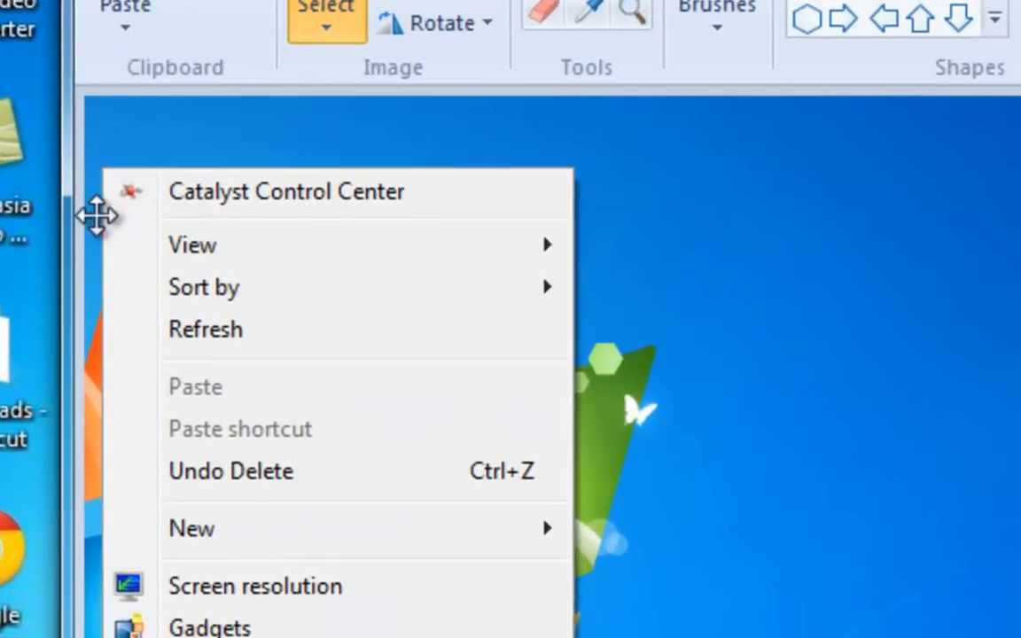
{"action": "mouse_move", "coordinate": [144, 203]}
{"action": "left_mouse_down"}
{"action": "mouse_move", "coordinate": [151, 193]}
{"action": "mouse_move", "coordinate": [133, 147]}
{"action": "left_mouse_up"}
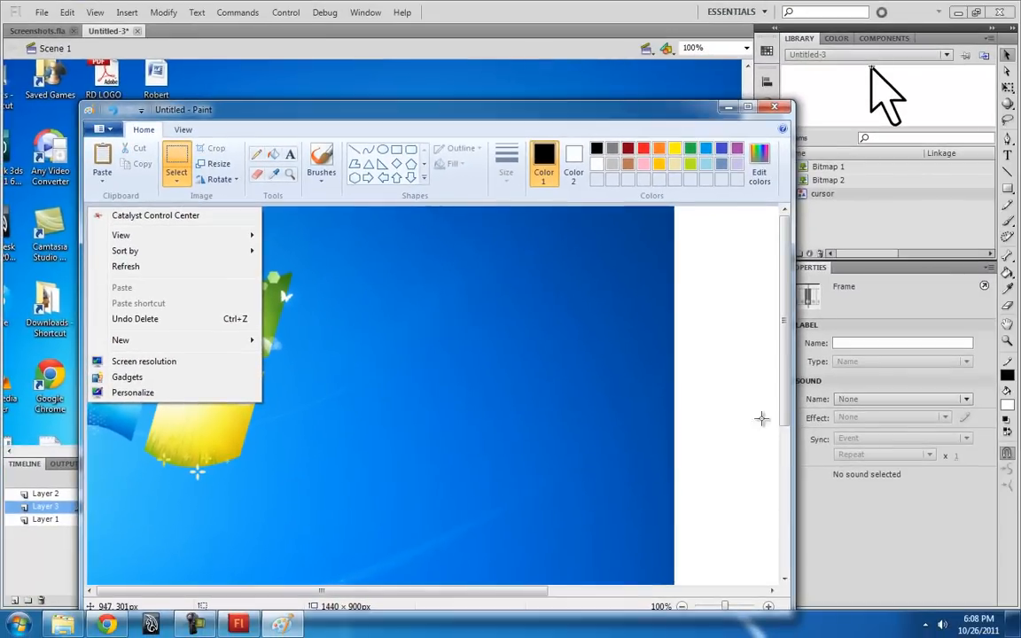
{"action": "left_click_drag", "start_coordinate": [784, 411], "coordinate": [785, 576]}
{"action": "left_click_drag", "start_coordinate": [530, 588], "coordinate": [450, 591]}
{"action": "key", "text": "ctrl+v"}
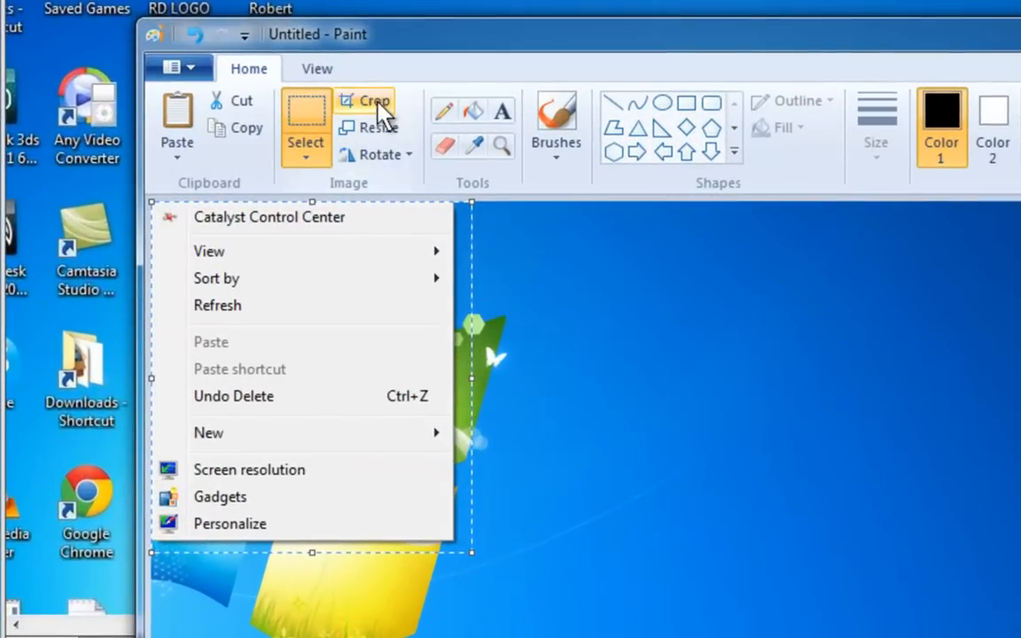
{"action": "left_click", "coordinate": [217, 149]}
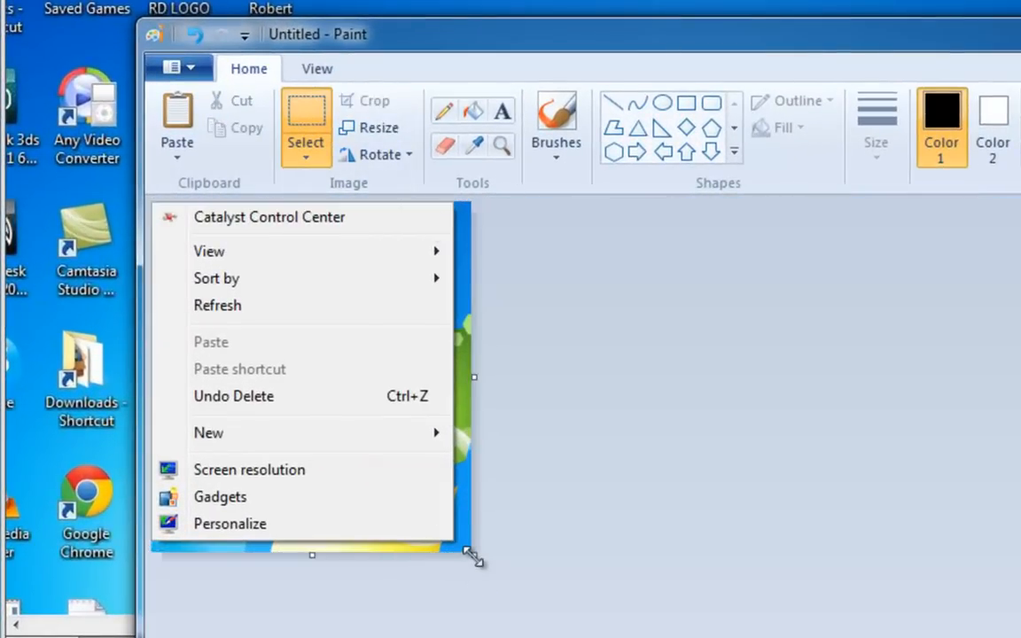
- Trim the canvas to the context menu's right and bottom edges, at 247 × 277 px
{"action": "left_click", "coordinate": [502, 144]}
{"action": "left_click", "coordinate": [451, 545]}
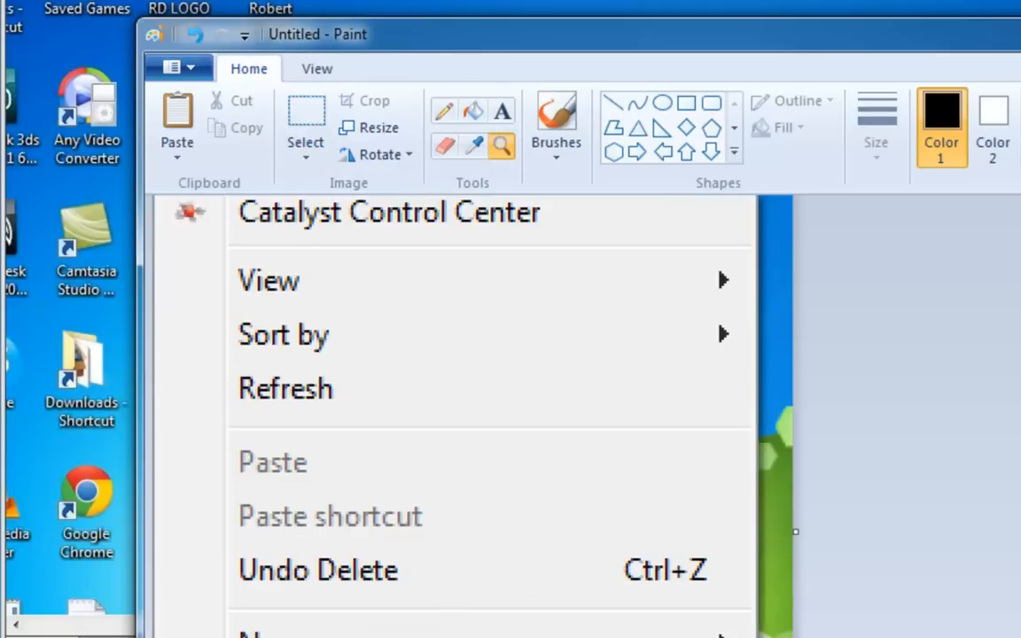
{"action": "left_click", "coordinate": [873, 610]}
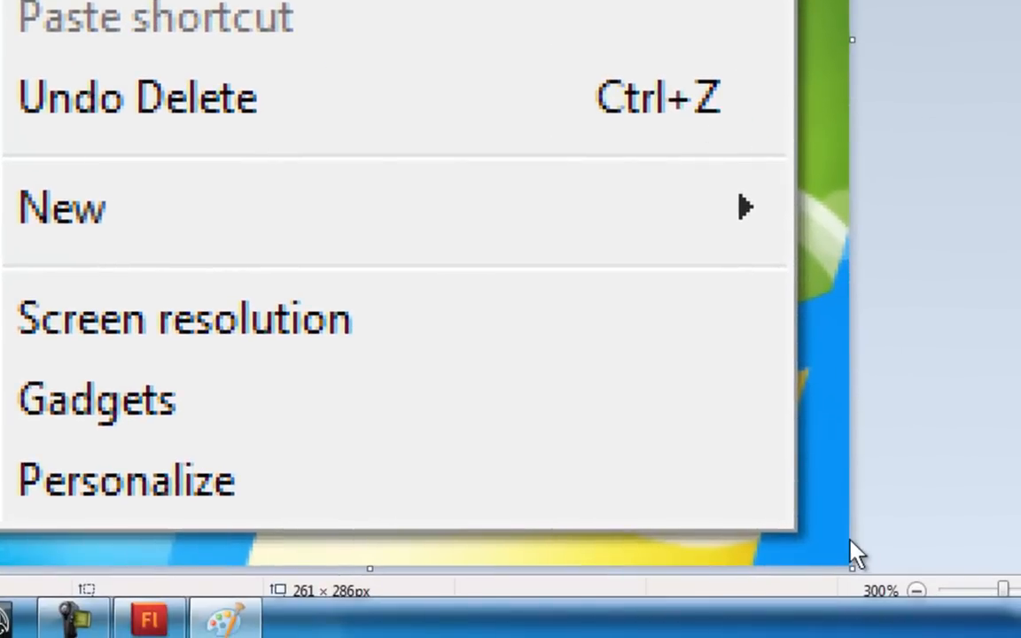
{"action": "left_click_drag", "start_coordinate": [852, 567], "coordinate": [795, 532]}
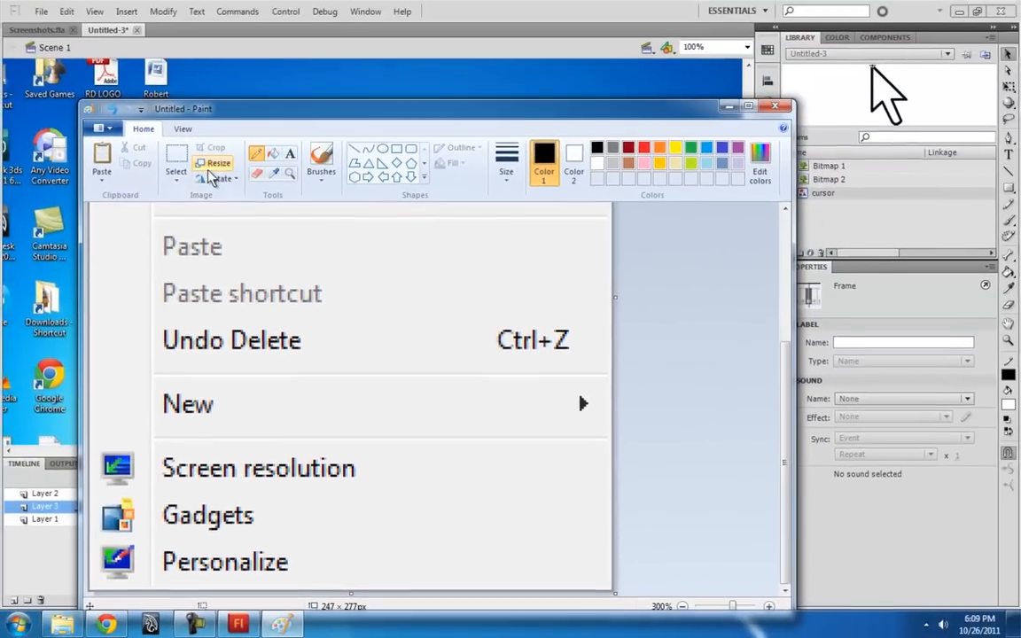
- Save the cropped menu image as screenshot1.png in PNG format in the Using Screenshots folder
{"action": "left_click", "coordinate": [100, 129]}
{"action": "mouse_move", "coordinate": [137, 251]}
{"action": "left_click", "coordinate": [288, 177]}
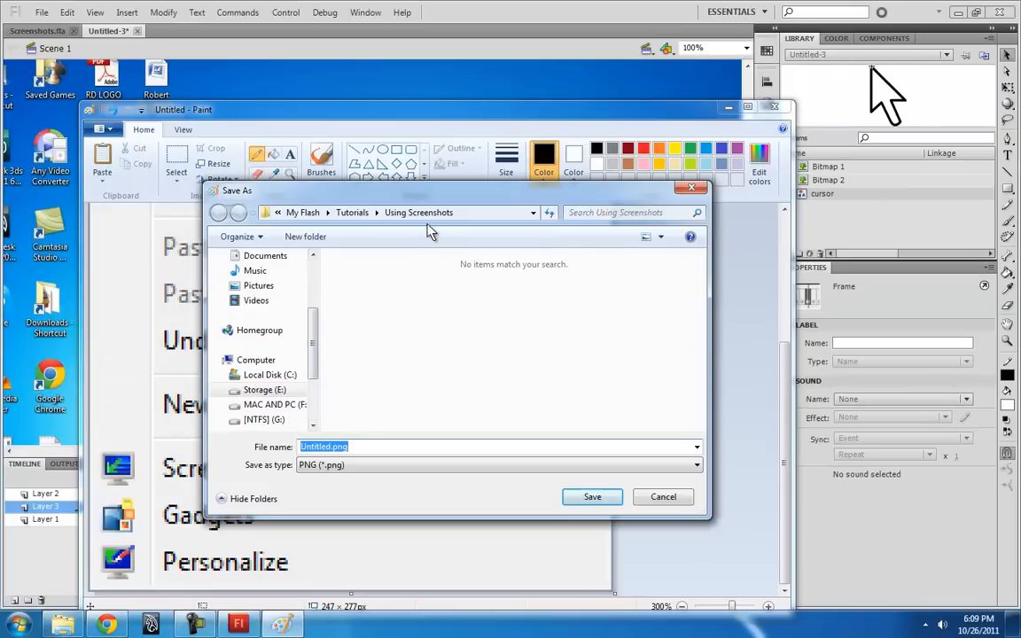
{"action": "left_click", "coordinate": [328, 447]}
{"action": "left_click_drag", "start_coordinate": [329, 447], "coordinate": [233, 451]}
{"action": "type", "text": "screenshot1"}
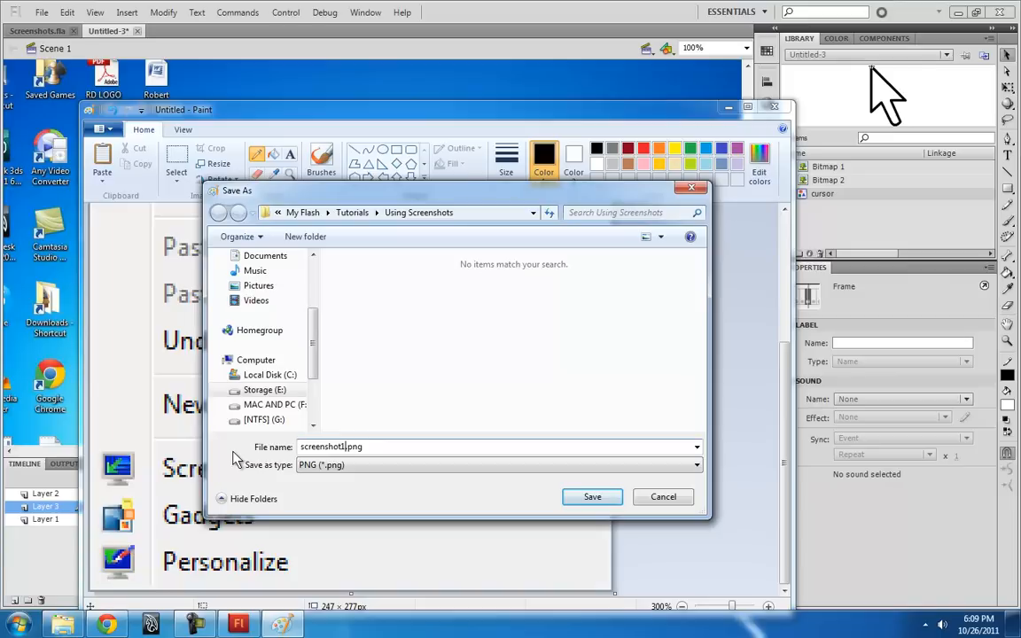
{"action": "left_click", "coordinate": [587, 495]}
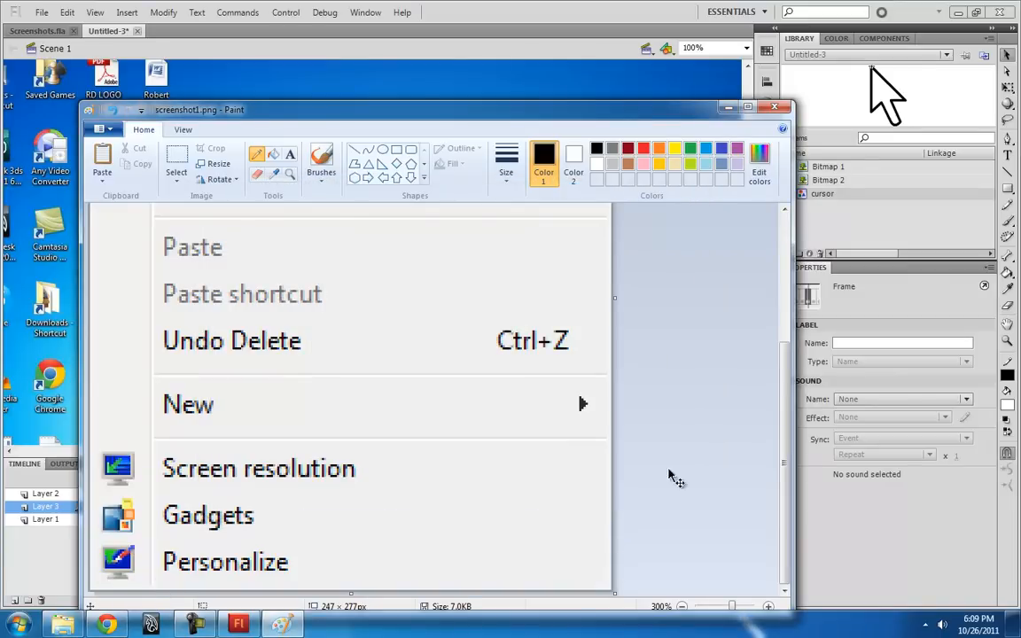
- Switch back to Flash and import screenshot1.png from the Using Screenshots folder into the document's library
{"action": "left_click", "coordinate": [729, 107]}
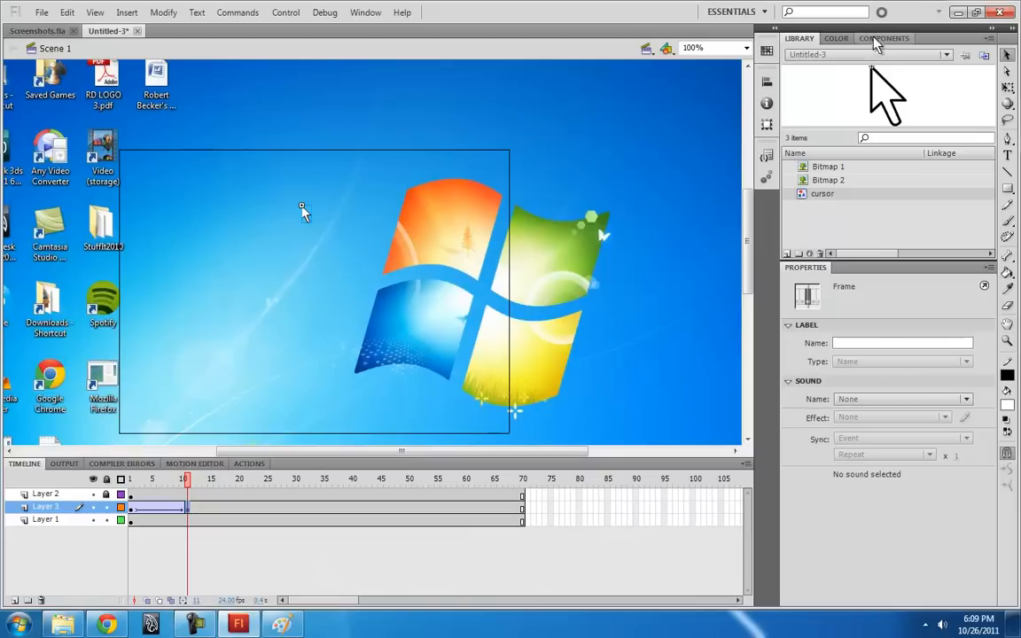
{"action": "left_click", "coordinate": [979, 13]}
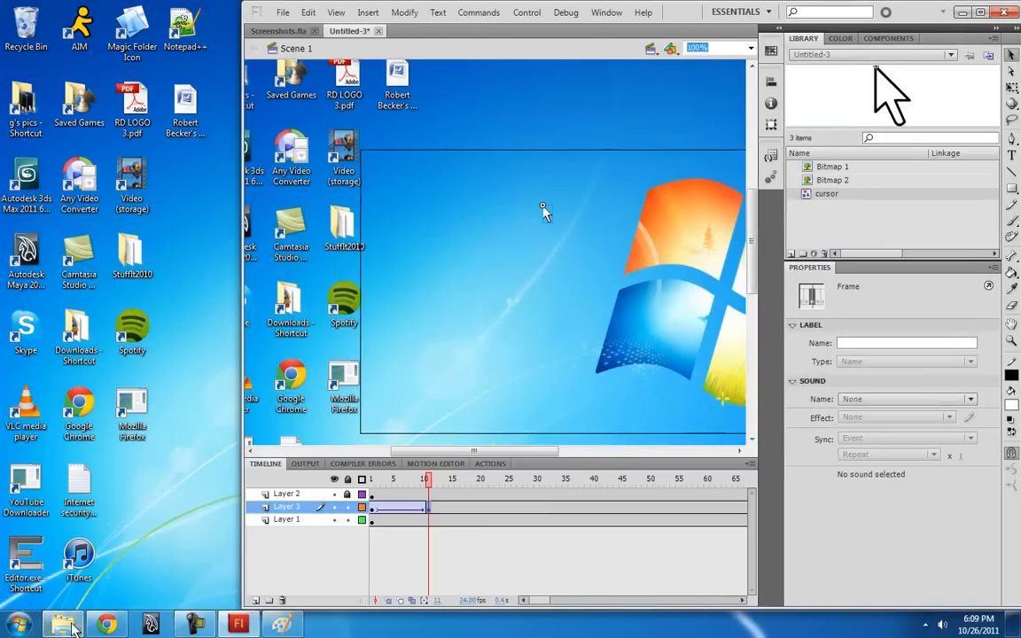
{"action": "left_click", "coordinate": [66, 624]}
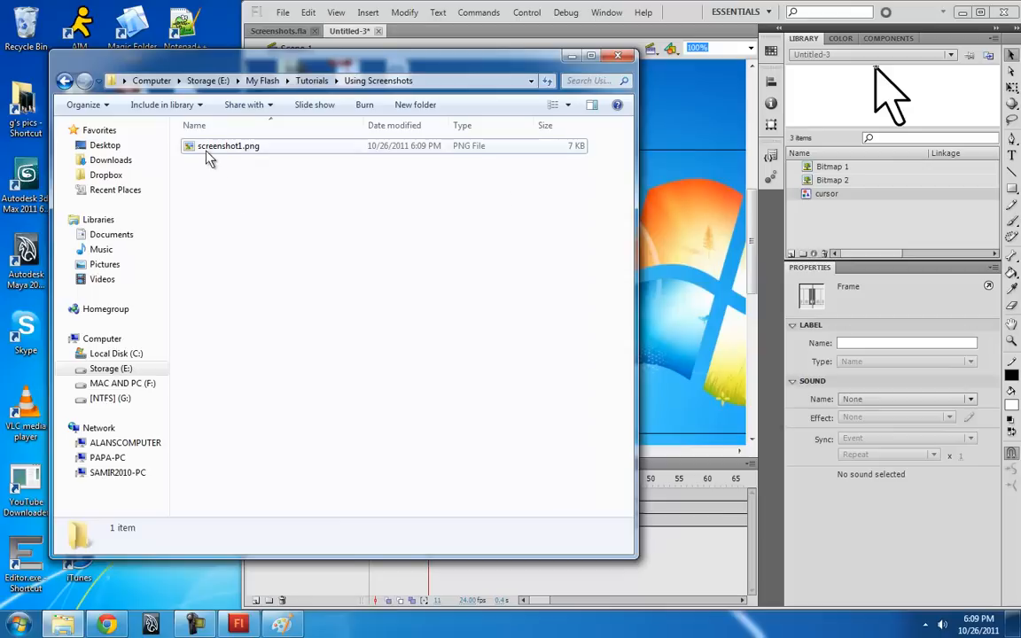
{"action": "left_click_drag", "start_coordinate": [208, 158], "coordinate": [761, 189]}
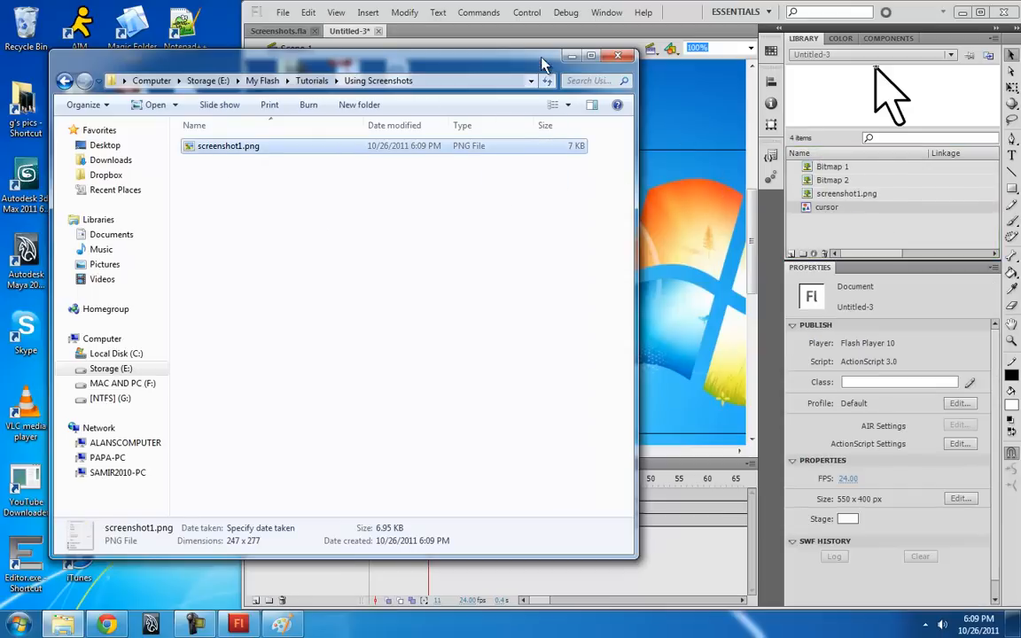
{"action": "left_click", "coordinate": [571, 56]}
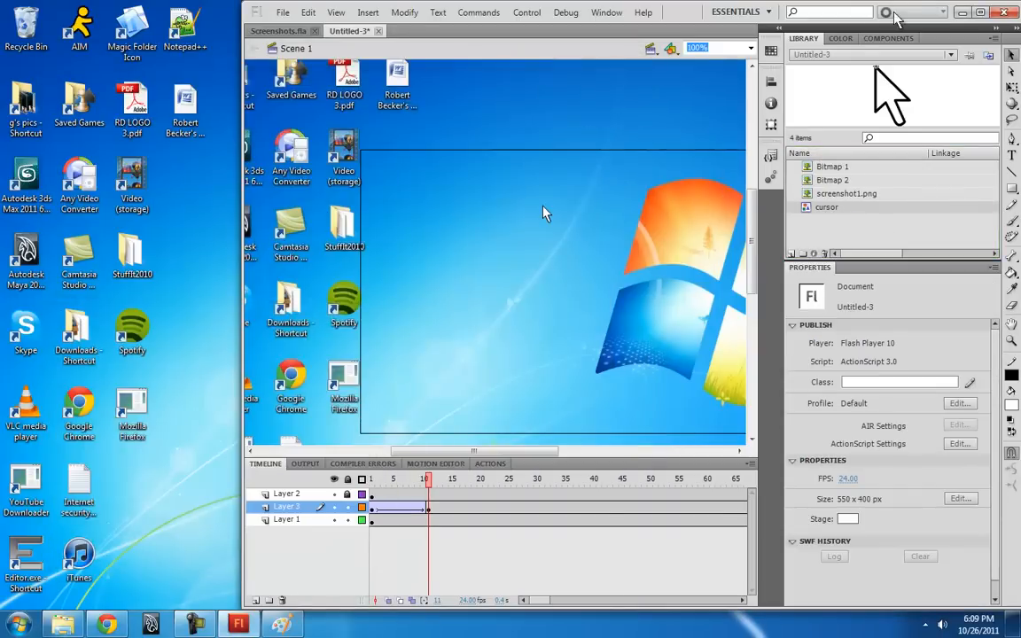
{"action": "left_click", "coordinate": [980, 13]}
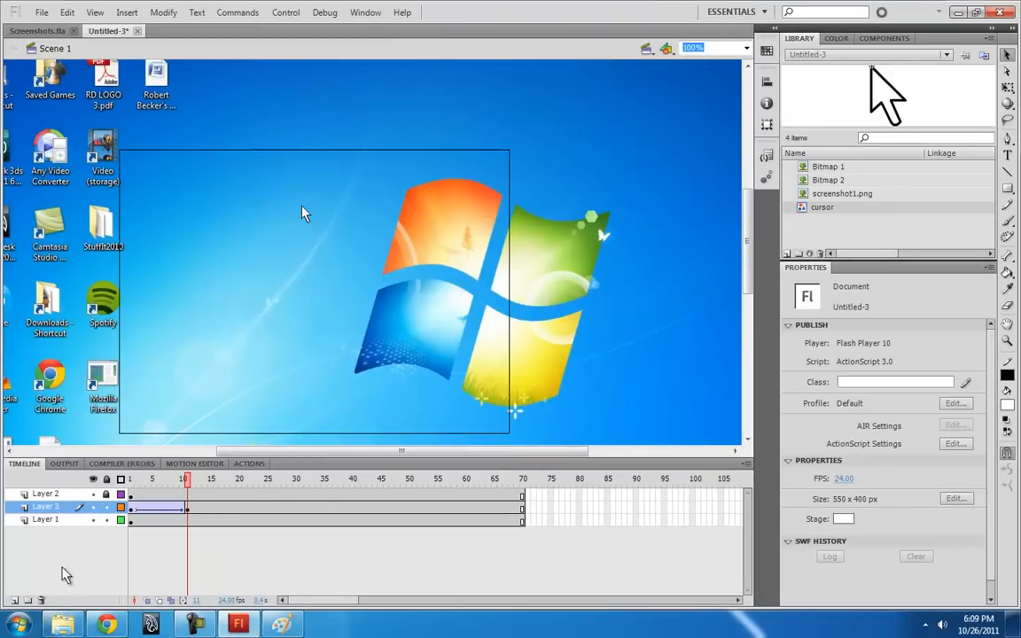
- Add a new layer and place it directly below the cursor's Layer 3
{"action": "left_click", "coordinate": [14, 600]}
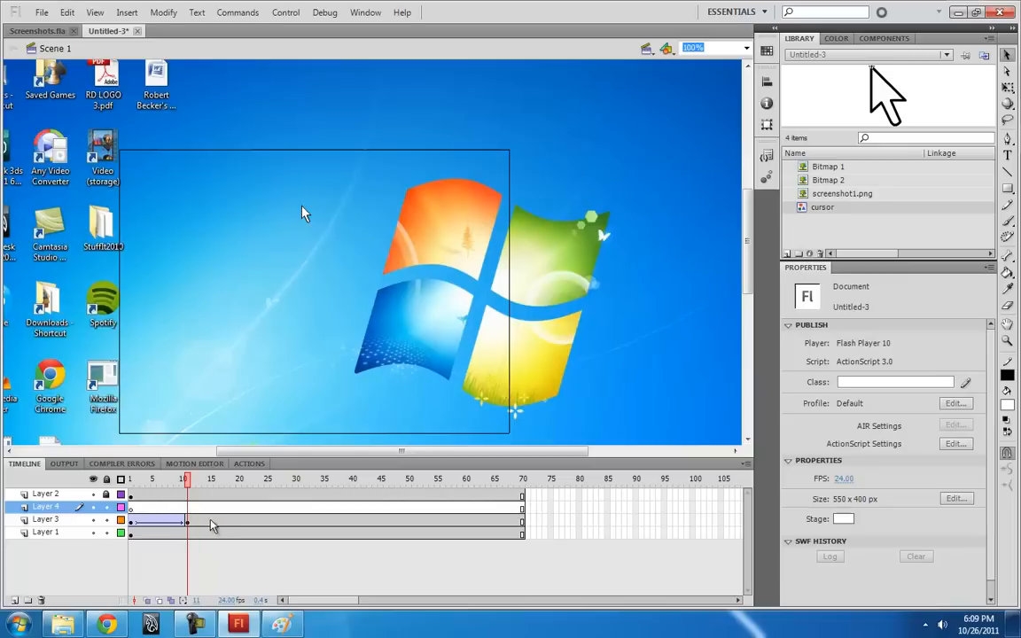
{"action": "left_click_drag", "start_coordinate": [49, 514], "coordinate": [43, 525]}
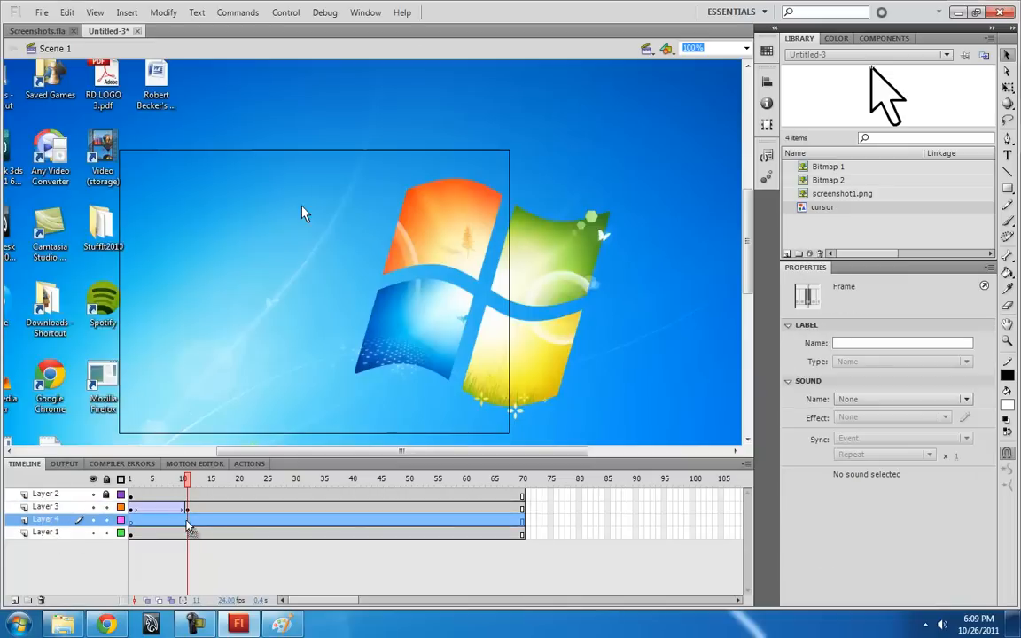
- Insert a blank keyframe at frame 14 of Layer 4 and place screenshot1.png there, with its upper-right corner at the cursor's tip
{"action": "left_click", "coordinate": [194, 521]}
{"action": "left_click", "coordinate": [205, 522]}
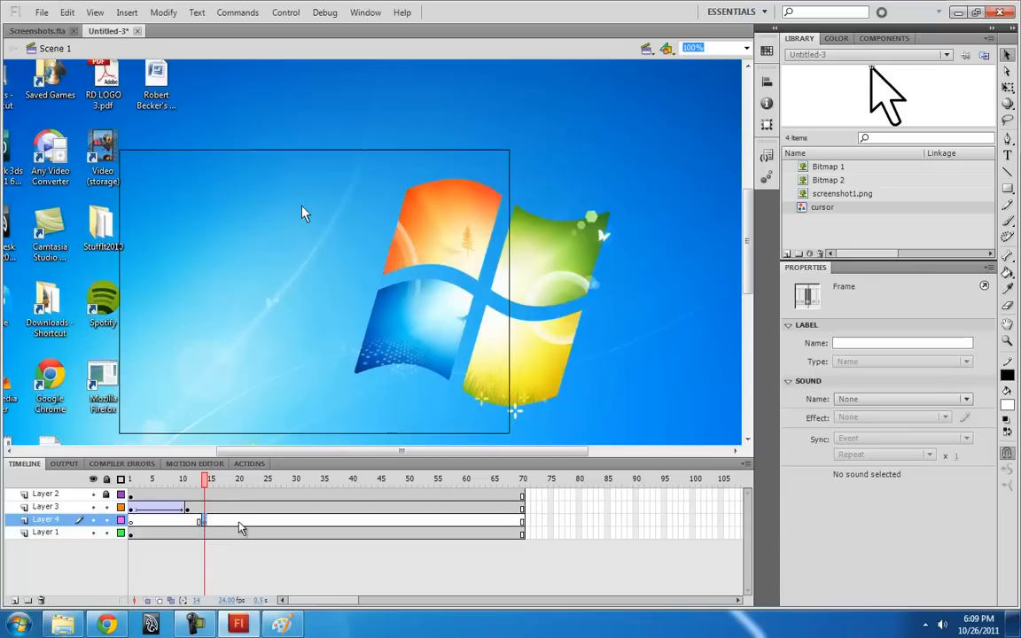
{"action": "left_click_drag", "start_coordinate": [806, 194], "coordinate": [218, 312]}
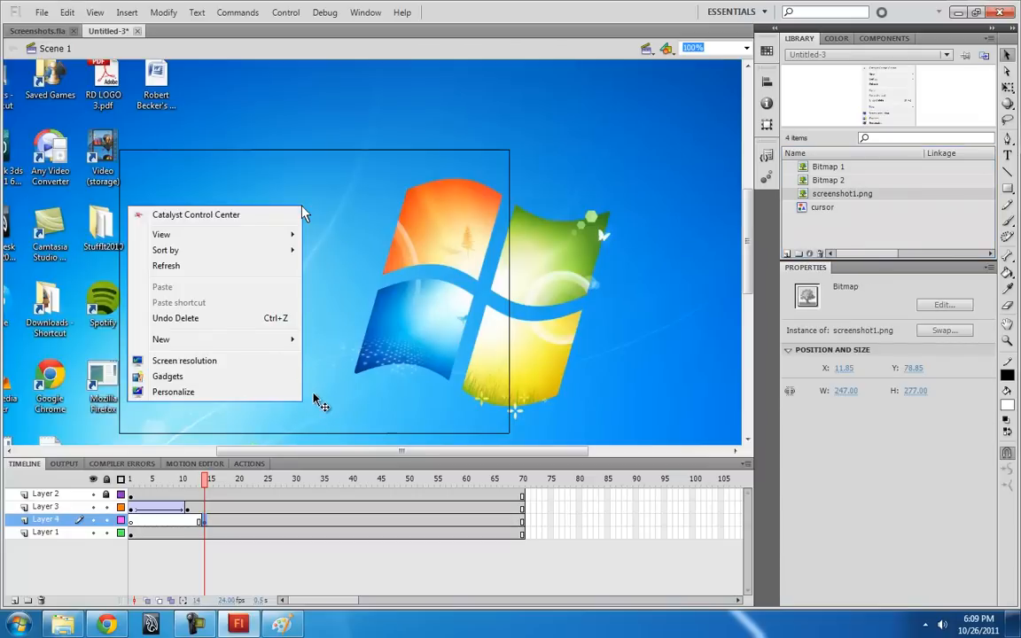
- Compare the real desktop context menu with the placed menu screenshot, viewing both side by side
{"action": "left_click", "coordinate": [980, 13]}
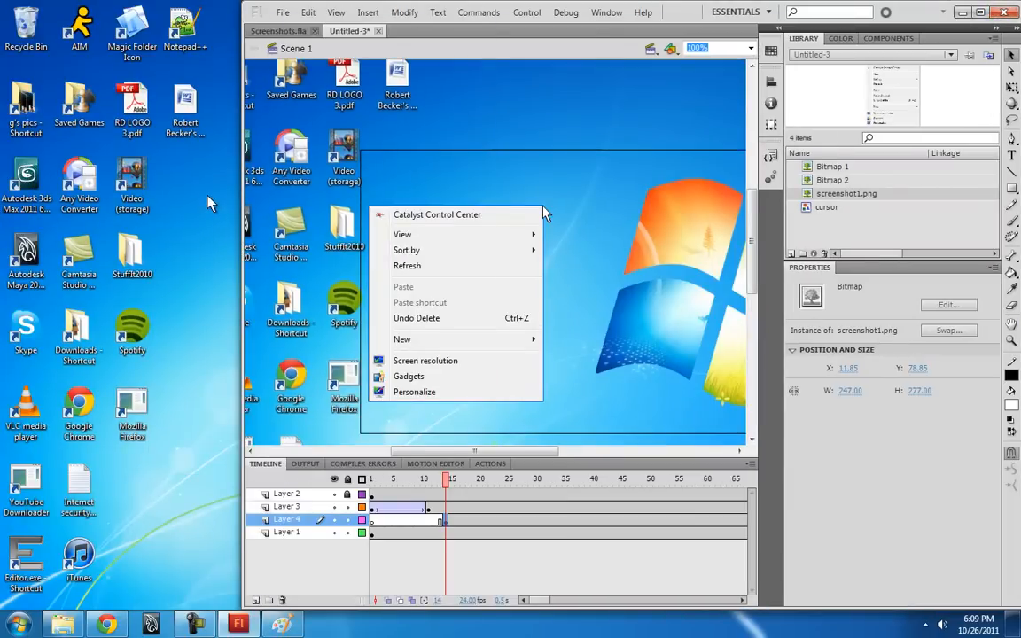
{"action": "right_click", "coordinate": [211, 203]}
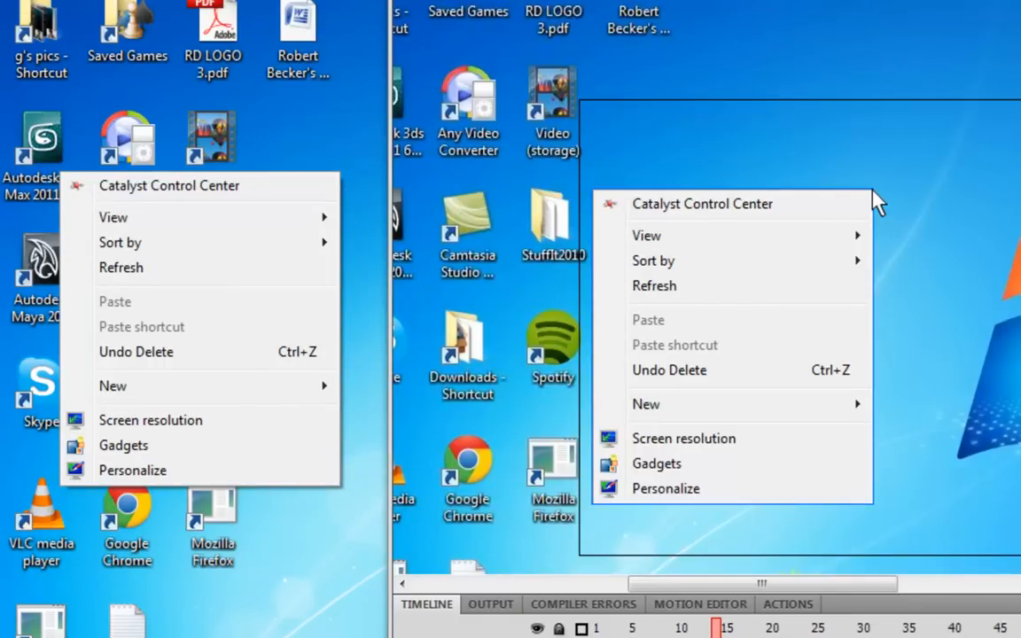
{"action": "left_click", "coordinate": [872, 190]}
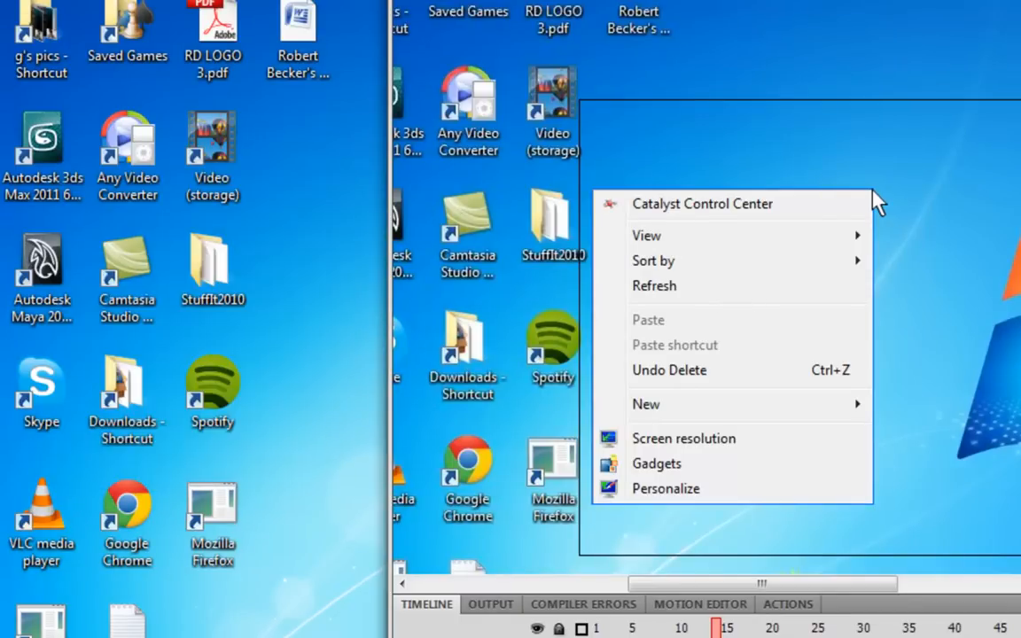
{"action": "key", "text": "super+Up"}
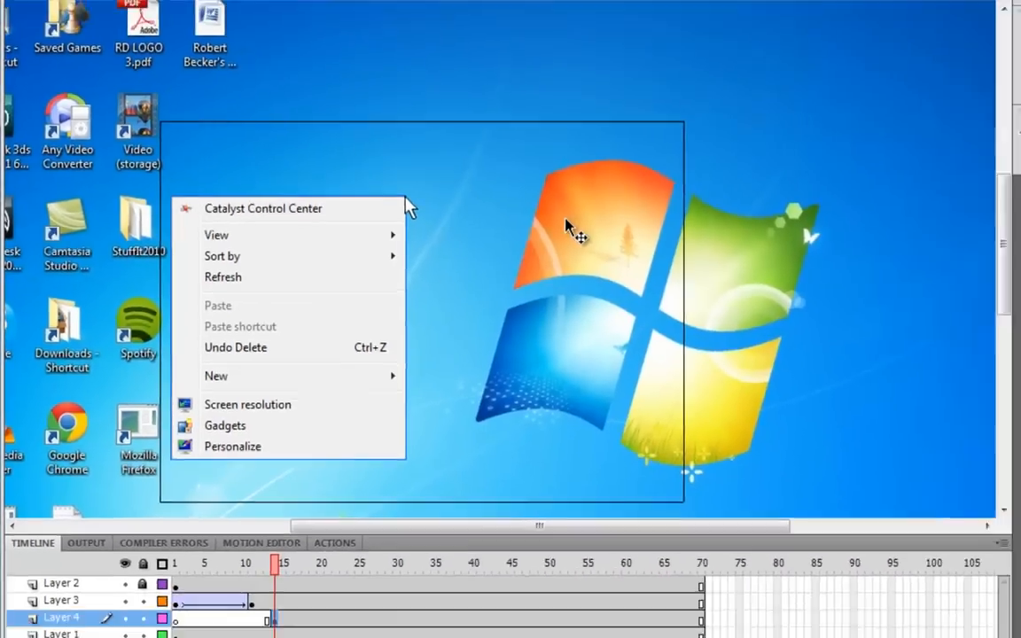
- Convert the placed menu screenshot into a Movie Clip symbol named dropdown1
{"action": "right_click", "coordinate": [384, 247]}
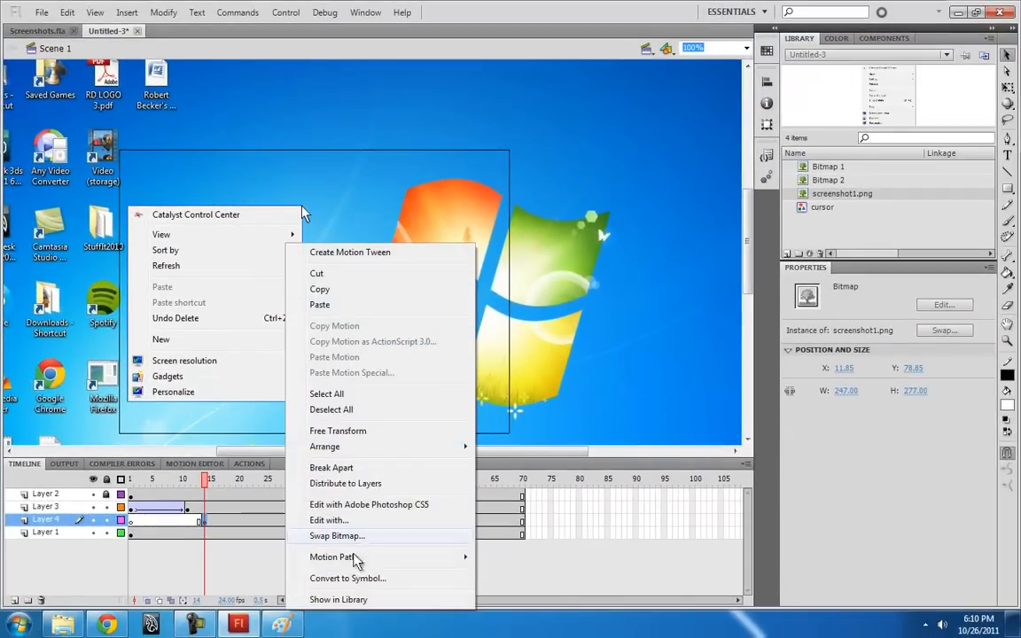
{"action": "left_click", "coordinate": [350, 578]}
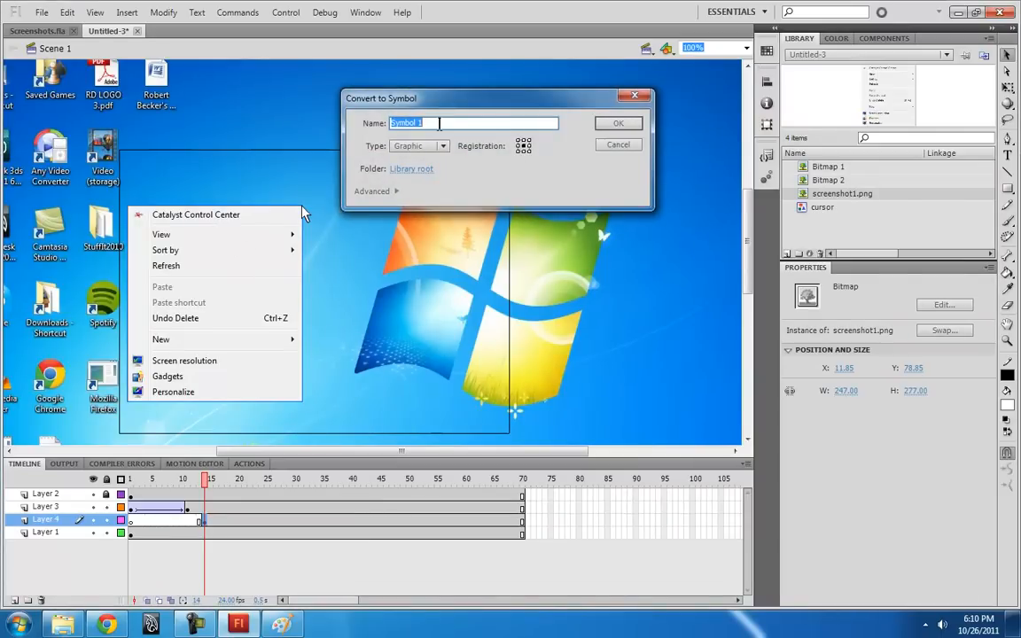
{"action": "type", "text": "dropdown1"}
{"action": "left_click", "coordinate": [442, 147]}
{"action": "left_click", "coordinate": [420, 165]}
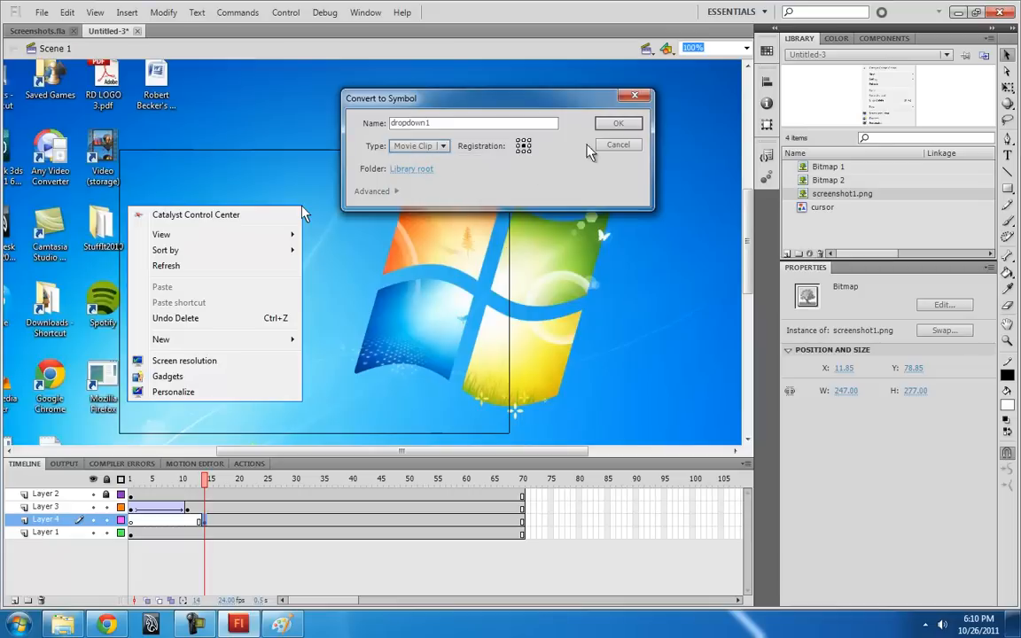
{"action": "key", "text": "Return"}
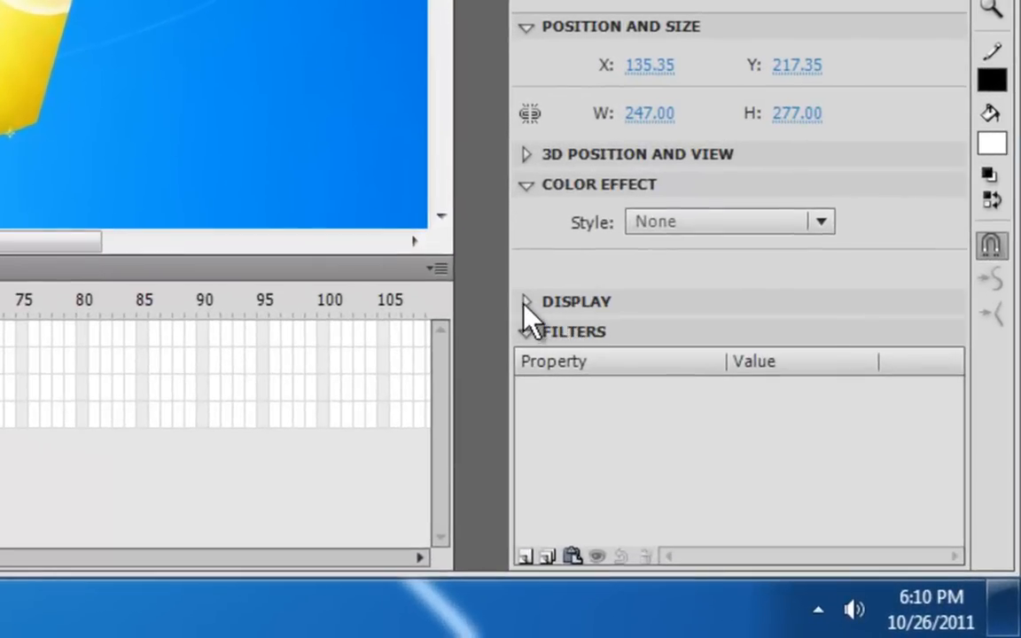
- Add a Drop Shadow filter to the dropdown1 instance and set its strength to 50%
{"action": "left_click", "coordinate": [526, 186]}
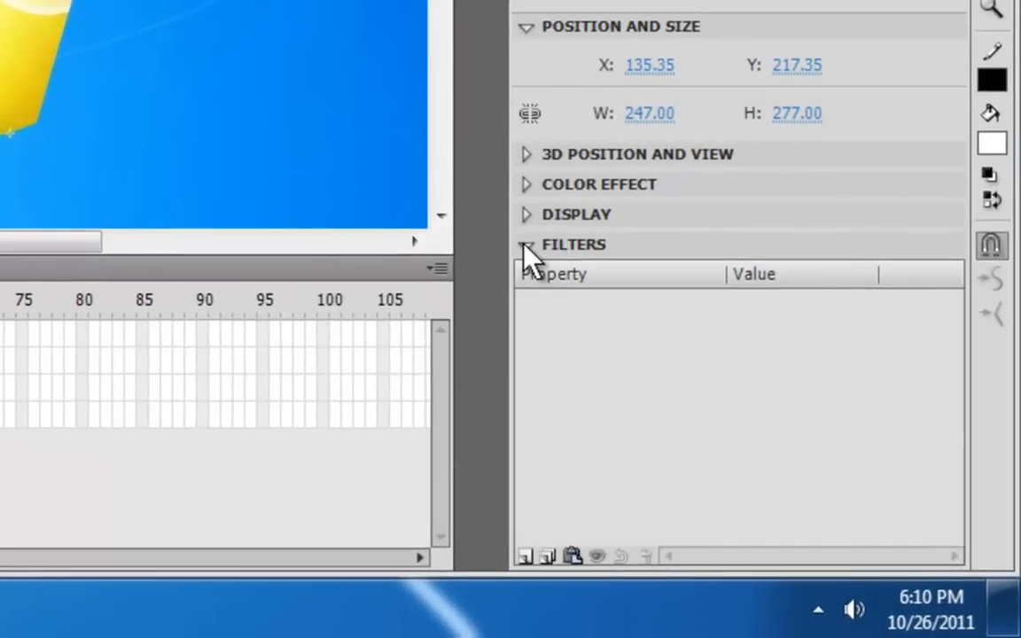
{"action": "left_click", "coordinate": [524, 556]}
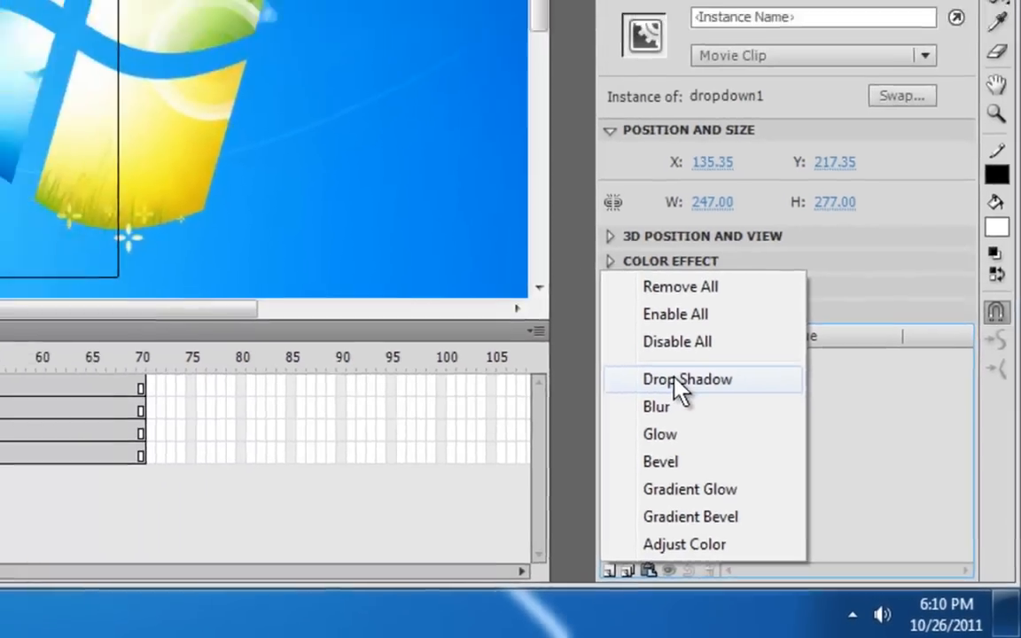
{"action": "left_click", "coordinate": [597, 326]}
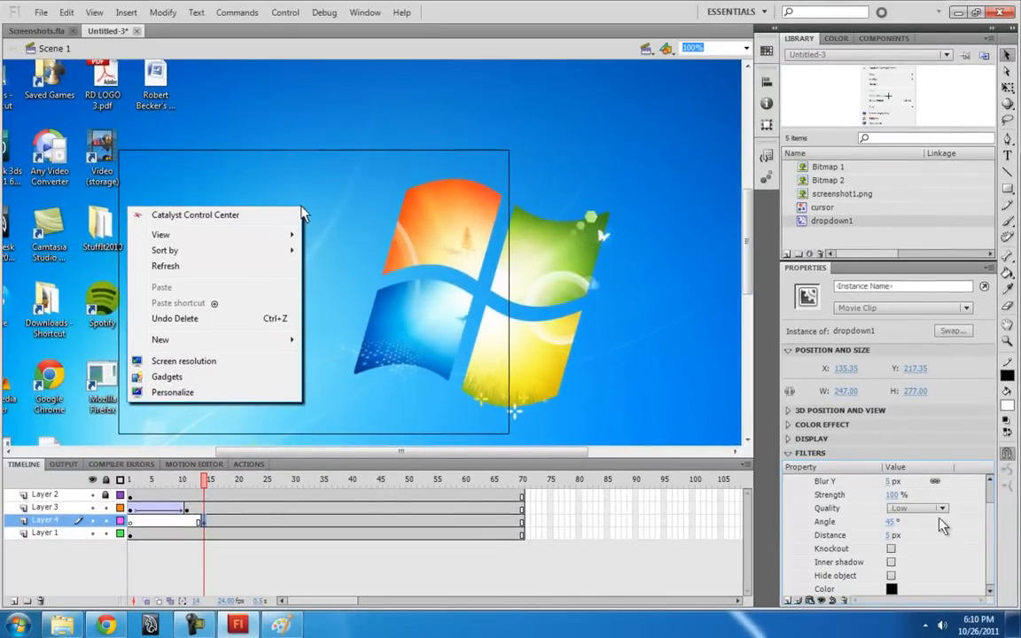
{"action": "left_click", "coordinate": [897, 495]}
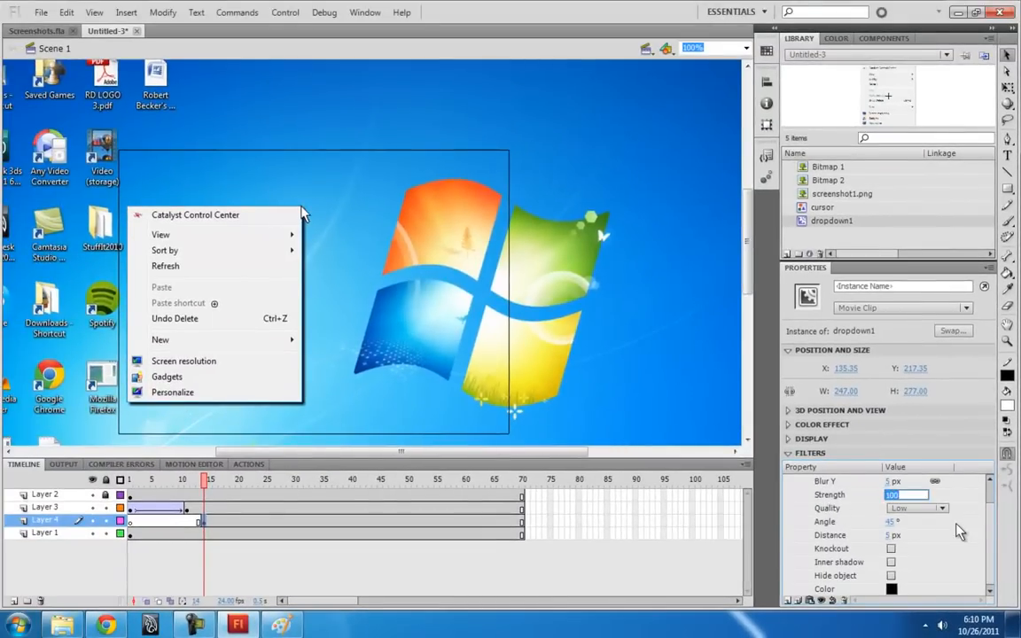
{"action": "type", "text": "50"}
{"action": "key", "text": "Return"}
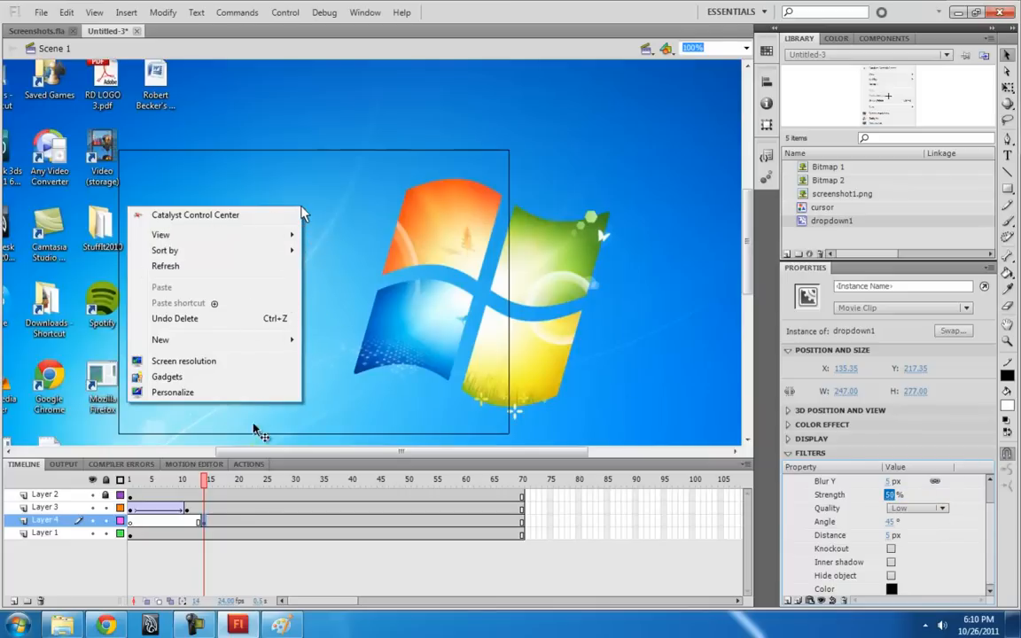
- Insert keyframes at frames 16 and 25 of Layer 3 and, at frame 25, move the cursor onto the context menu's New row
{"action": "left_click", "coordinate": [214, 508]}
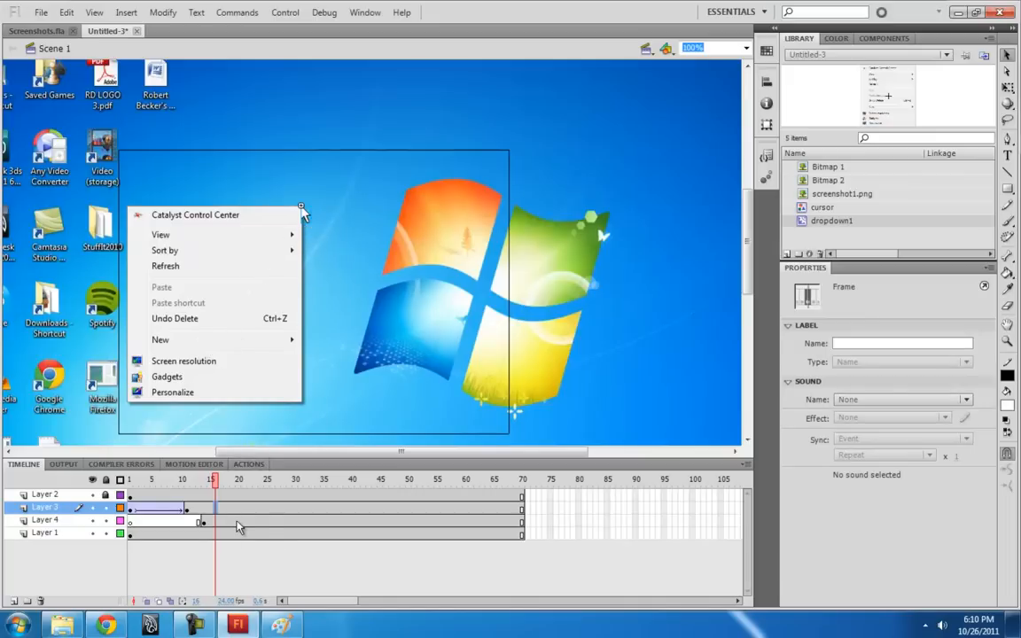
{"action": "left_click", "coordinate": [266, 507]}
{"action": "key", "text": "F6"}
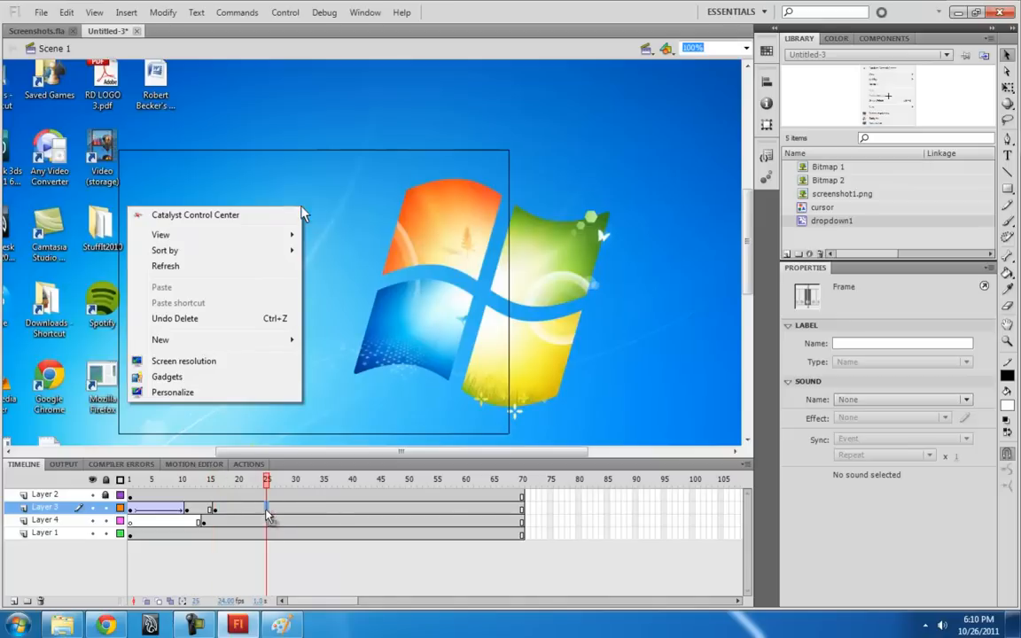
{"action": "left_click_drag", "start_coordinate": [303, 217], "coordinate": [209, 348]}
- Create a classic tween between frames 16 and 25 of Layer 3 with an S-shaped custom ease in and out
{"action": "left_click", "coordinate": [237, 507]}
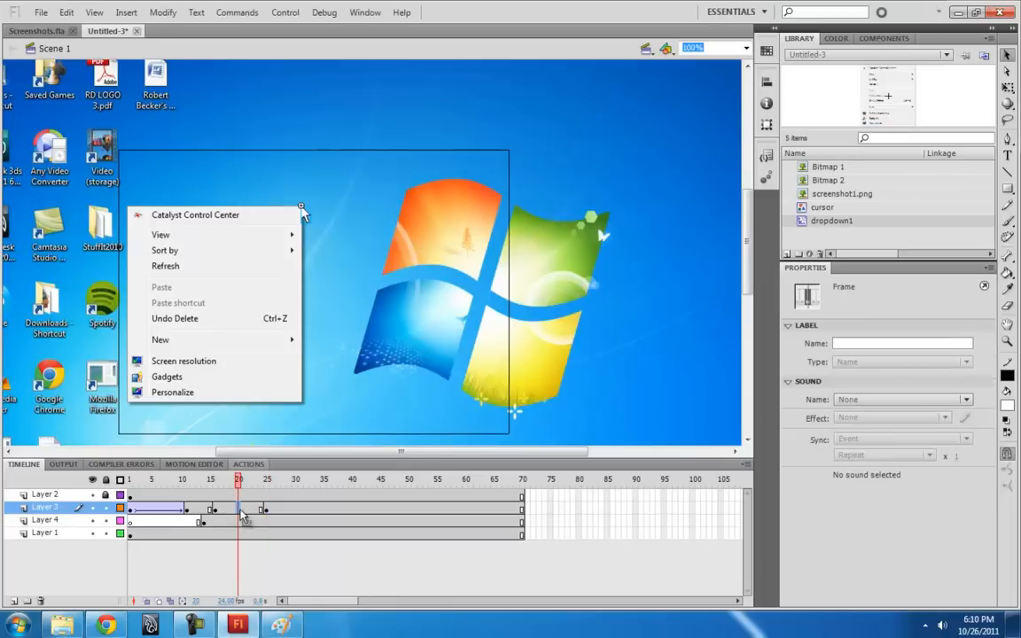
{"action": "right_click", "coordinate": [237, 507]}
{"action": "left_click", "coordinate": [324, 169]}
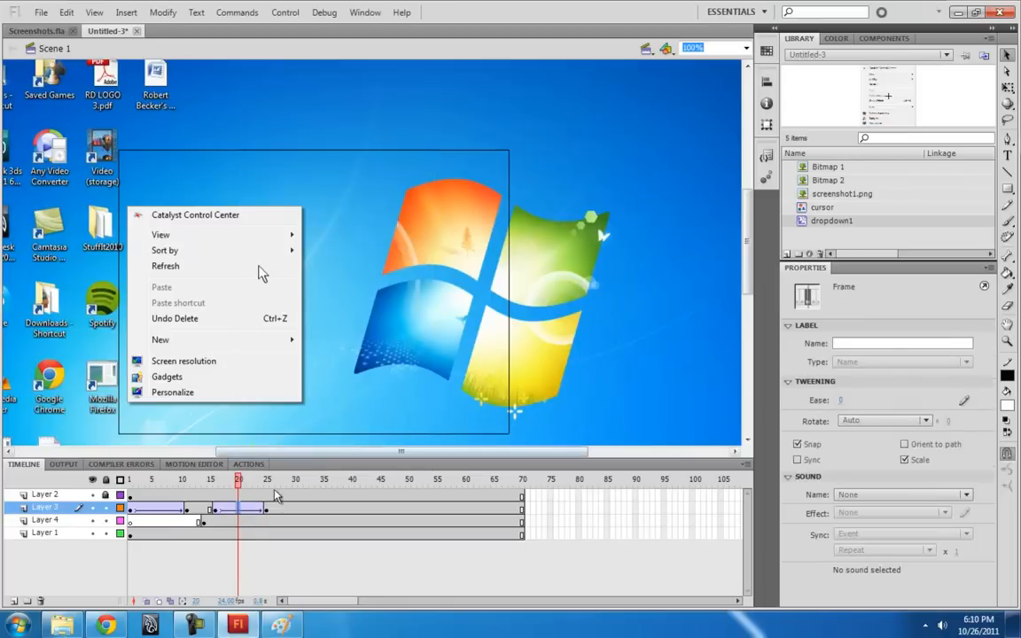
{"action": "left_click", "coordinate": [214, 510]}
{"action": "left_click", "coordinate": [964, 400]}
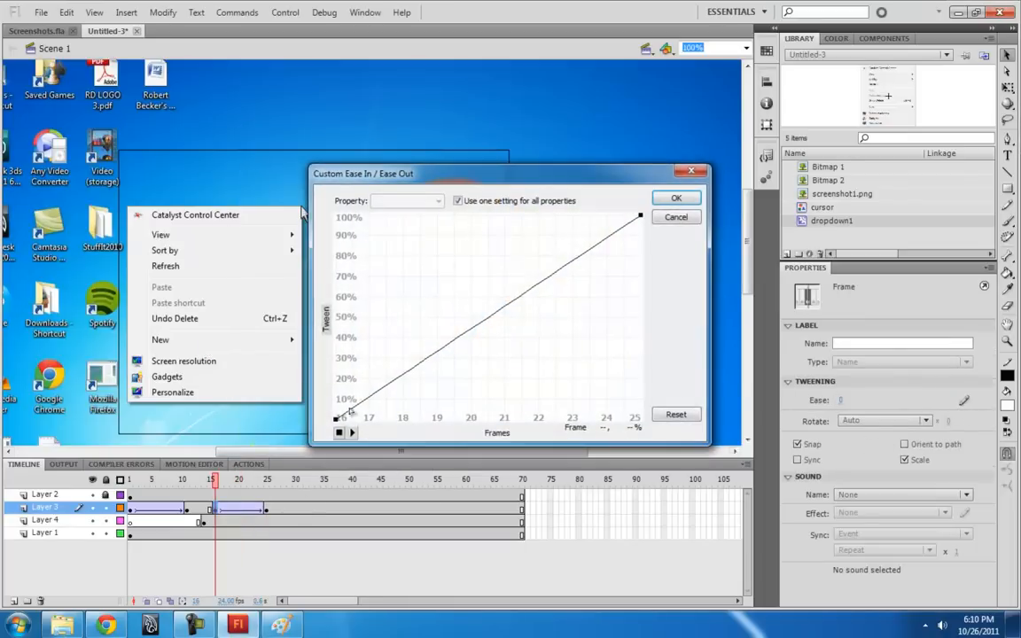
{"action": "left_click_drag", "start_coordinate": [348, 413], "coordinate": [443, 440]}
{"action": "left_click", "coordinate": [638, 219]}
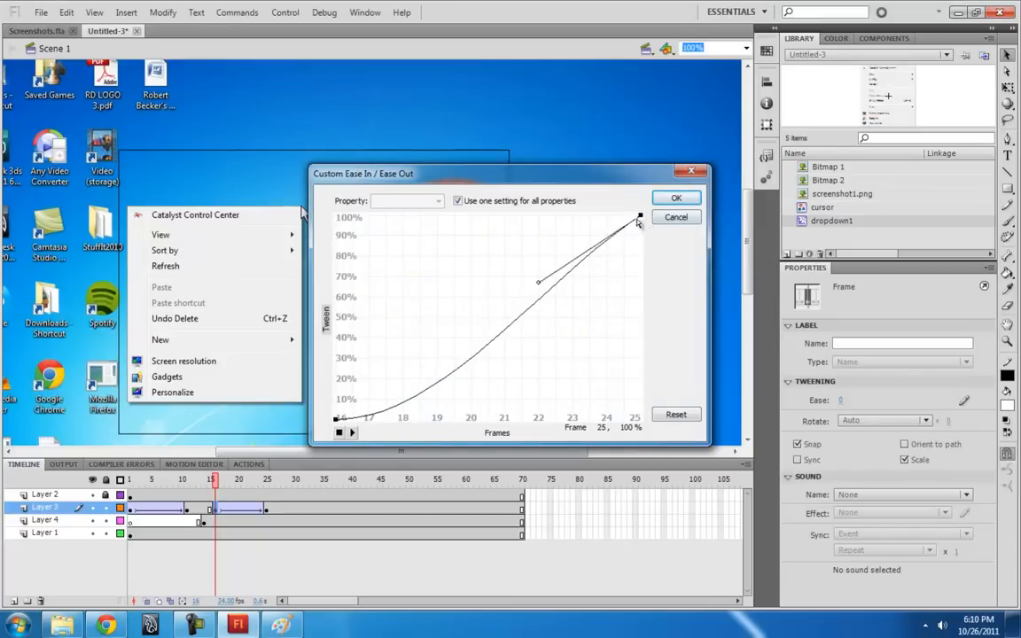
{"action": "left_click_drag", "start_coordinate": [538, 283], "coordinate": [483, 218]}
{"action": "left_click", "coordinate": [676, 198]}
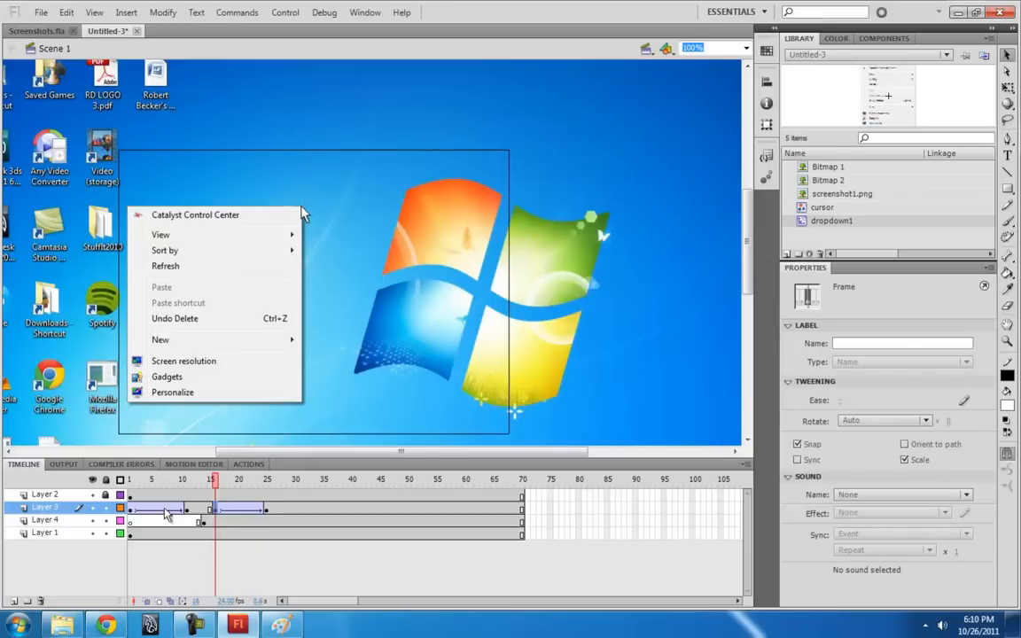
- Play the animation from frame 1 to check the cursor's movement, and return to the first frame
{"action": "left_click", "coordinate": [131, 512]}
{"action": "key", "text": "Return"}
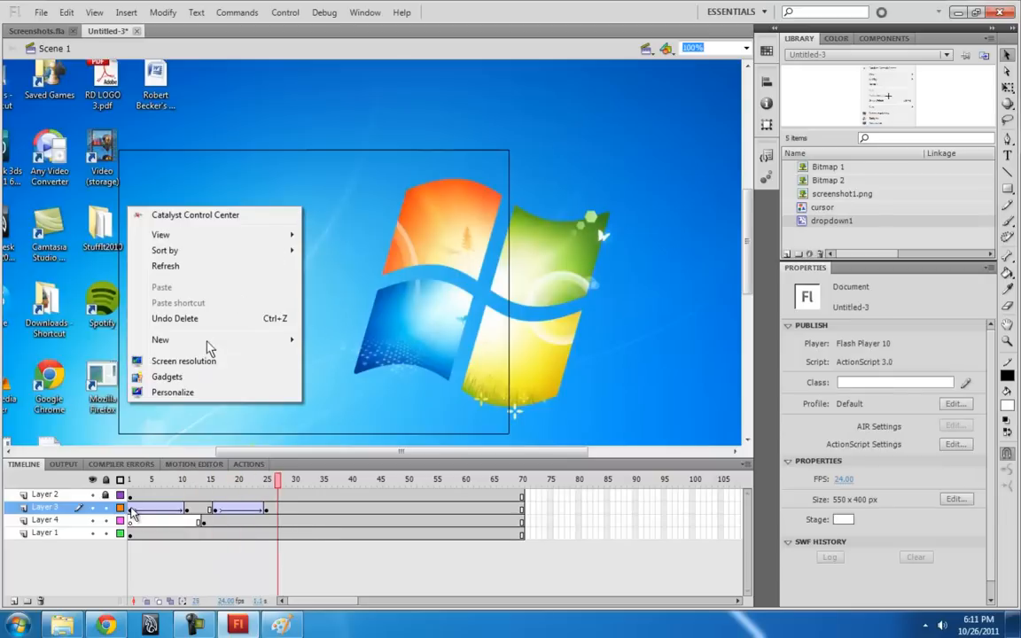
{"action": "left_click", "coordinate": [131, 509]}
- Capture the desktop with its context menu open and the Refresh item highlighted, and paste the screenshot into Paint
{"action": "left_click", "coordinate": [977, 12]}
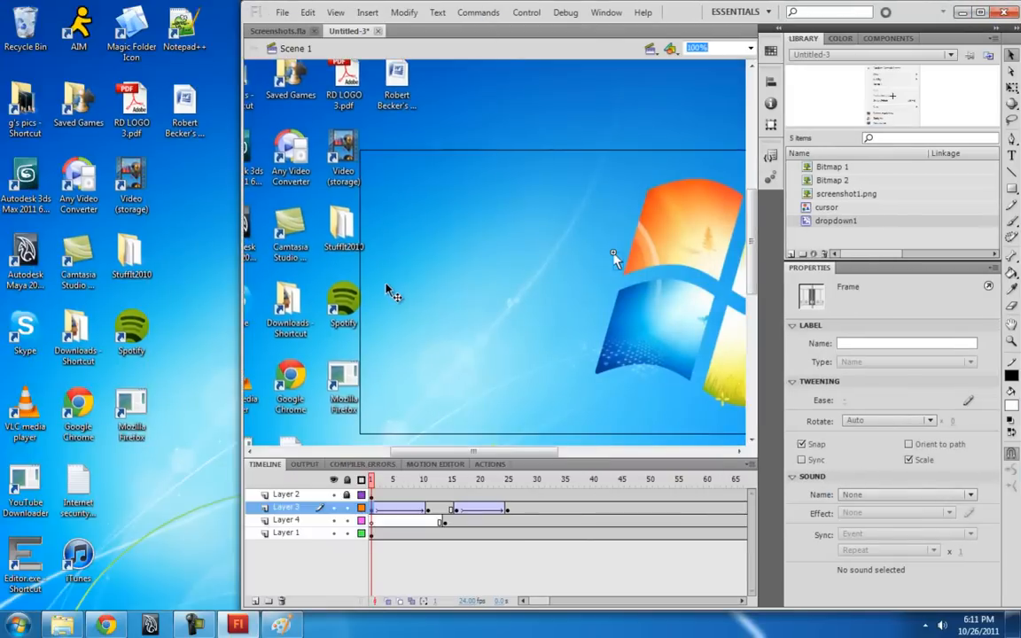
{"action": "right_click", "coordinate": [217, 196]}
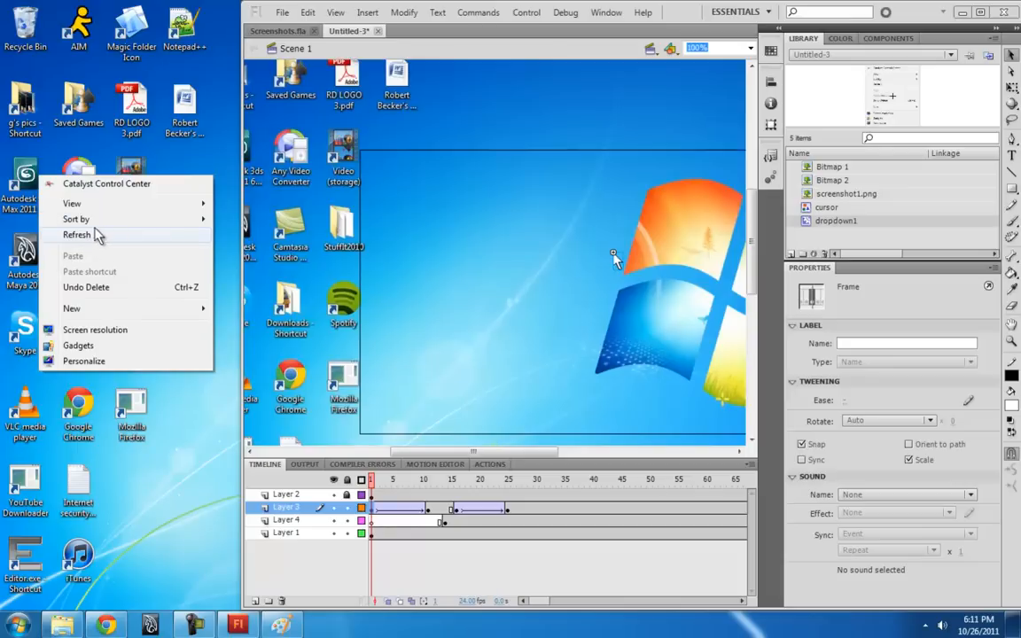
{"action": "mouse_move", "coordinate": [86, 223]}
{"action": "left_click", "coordinate": [282, 624]}
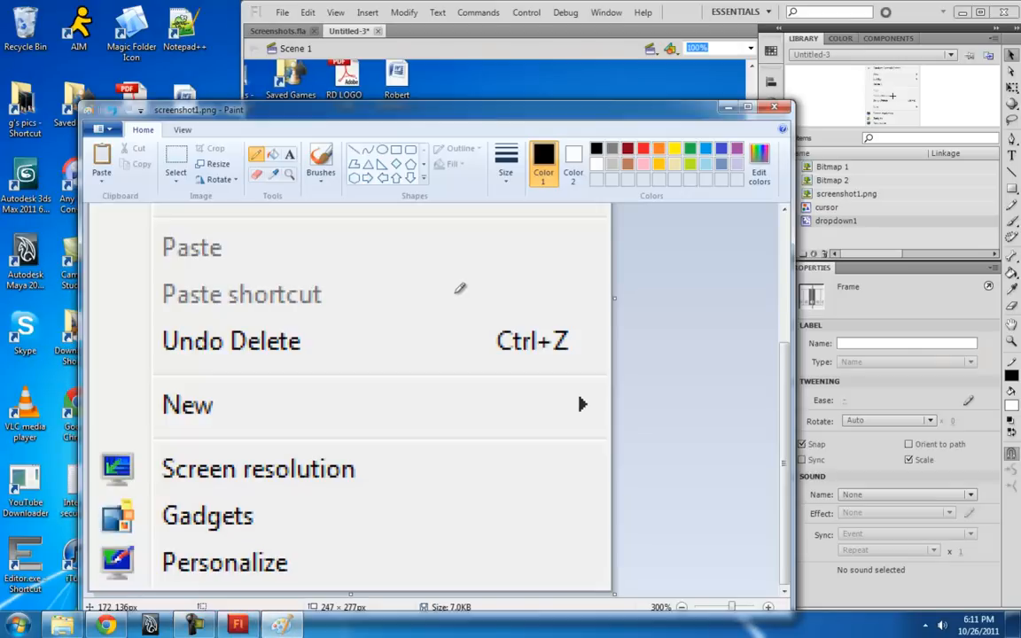
{"action": "key", "text": "ctrl+v"}
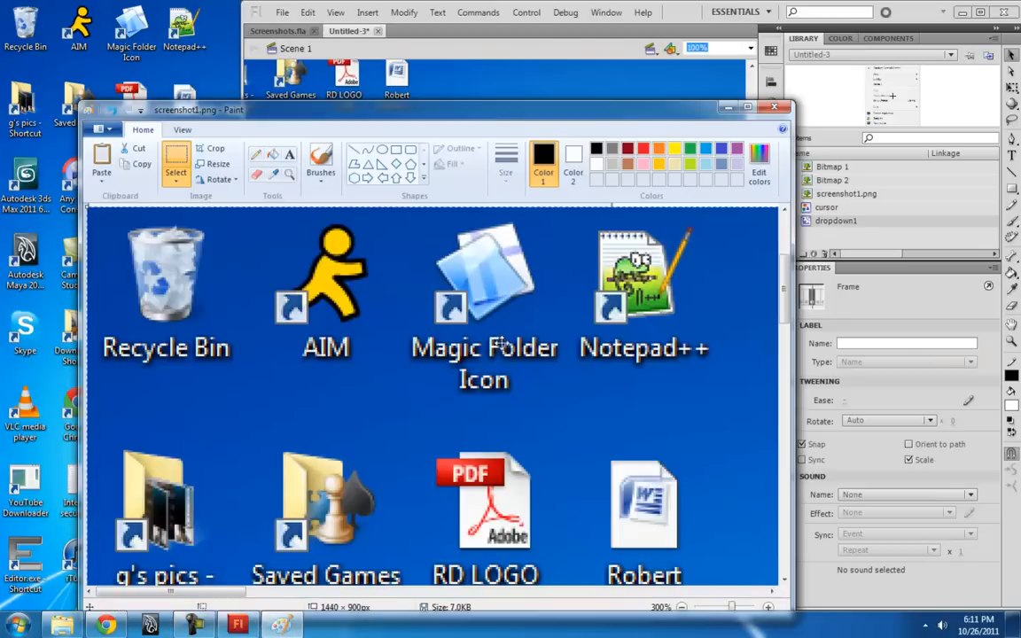
- Crop the pasted screenshot to a strip of 263 × 36 px around the highlighted Refresh row
{"action": "left_click", "coordinate": [289, 175]}
{"action": "right_click", "coordinate": [387, 381]}
{"action": "right_click", "coordinate": [386, 381]}
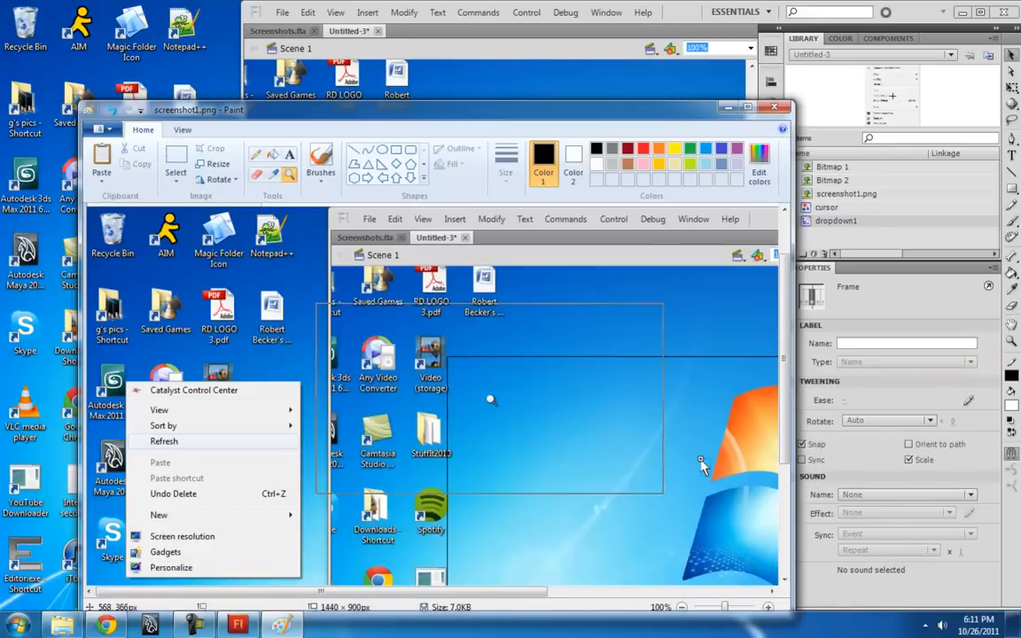
{"action": "left_click", "coordinate": [235, 457]}
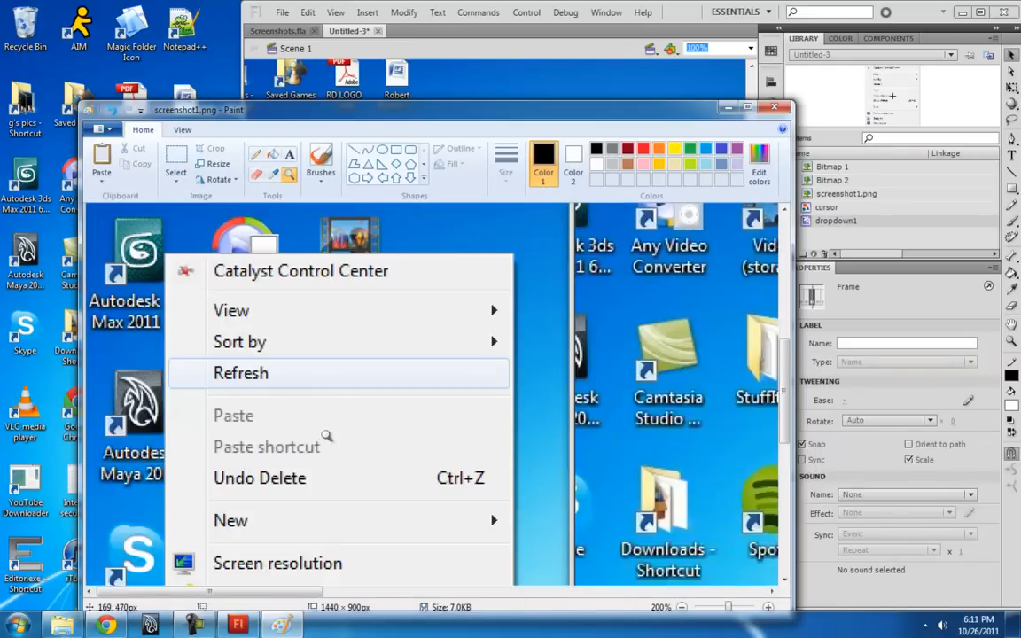
{"action": "left_click", "coordinate": [175, 164]}
{"action": "left_click_drag", "start_coordinate": [157, 352], "coordinate": [529, 402]}
{"action": "left_click", "coordinate": [210, 147]}
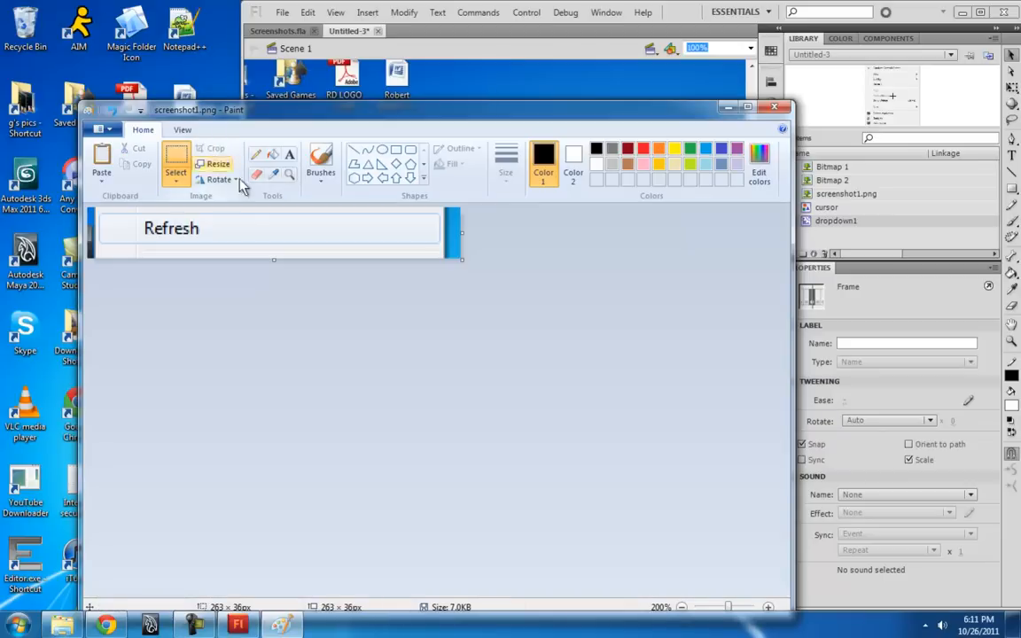
- Save the cropped highlight image as screenshot2.png in PNG format in the Using Screenshots folder
{"action": "left_click", "coordinate": [114, 130]}
{"action": "mouse_move", "coordinate": [175, 244]}
{"action": "left_click", "coordinate": [345, 177]}
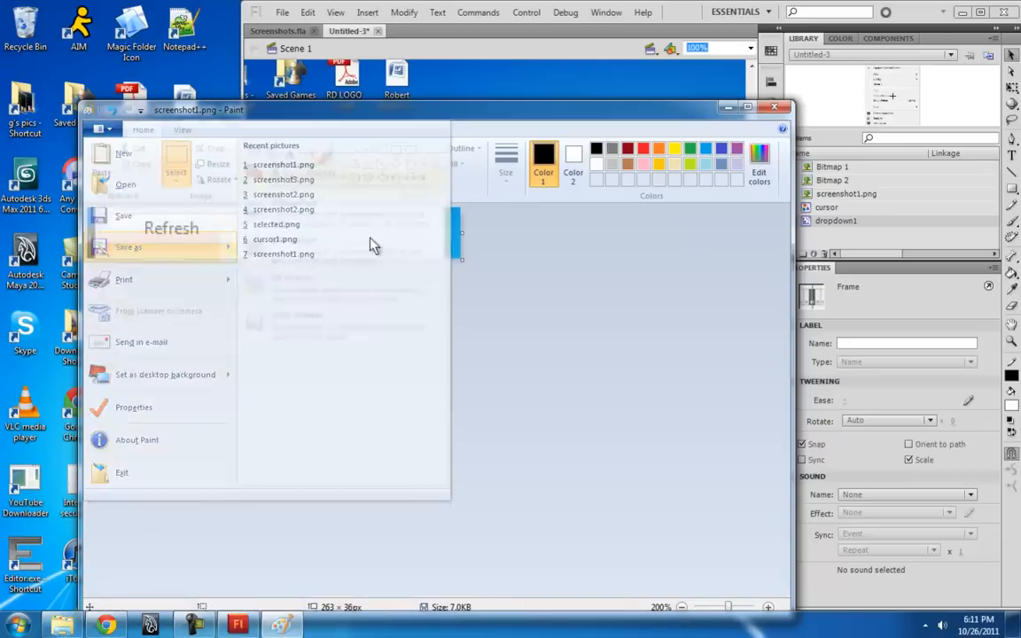
{"action": "left_click", "coordinate": [344, 446]}
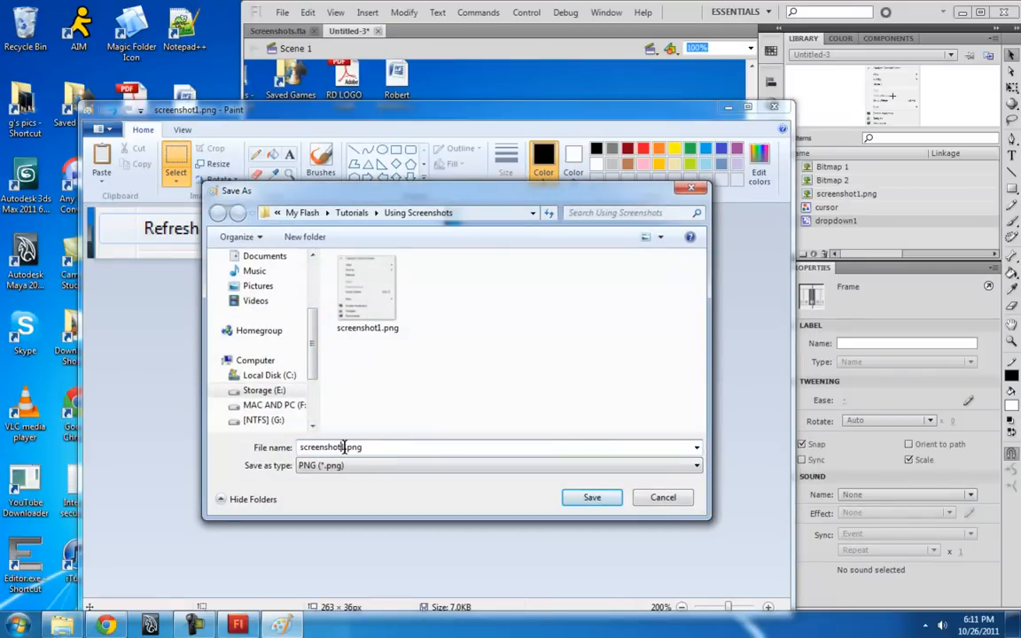
{"action": "left_click", "coordinate": [599, 500]}
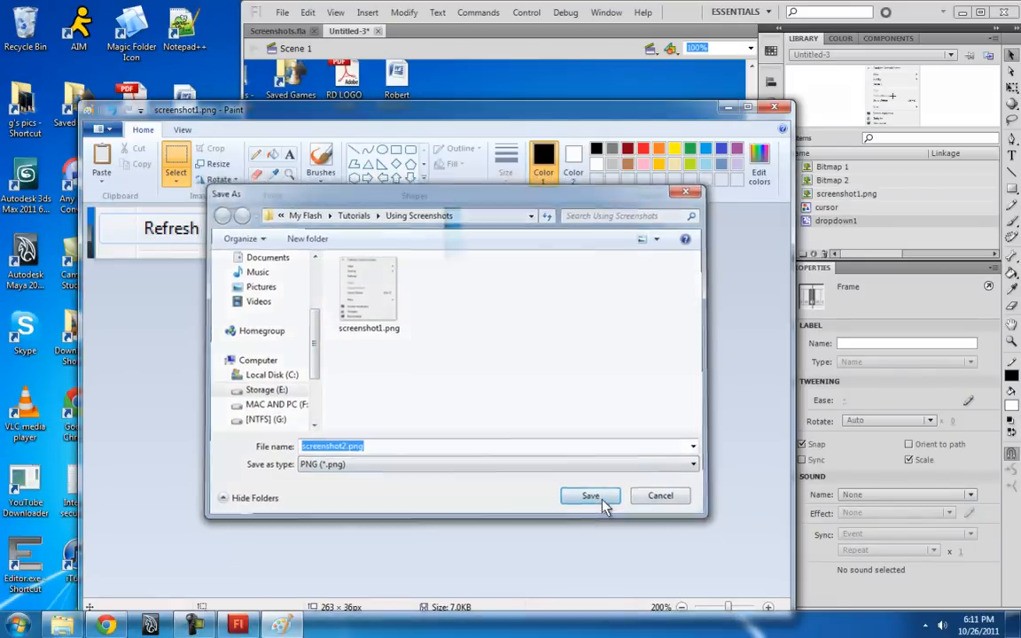
- Minimize Paint and import screenshot2.png from its Explorer folder into the Flash document's library
{"action": "left_click", "coordinate": [728, 108]}
{"action": "left_click", "coordinate": [62, 628]}
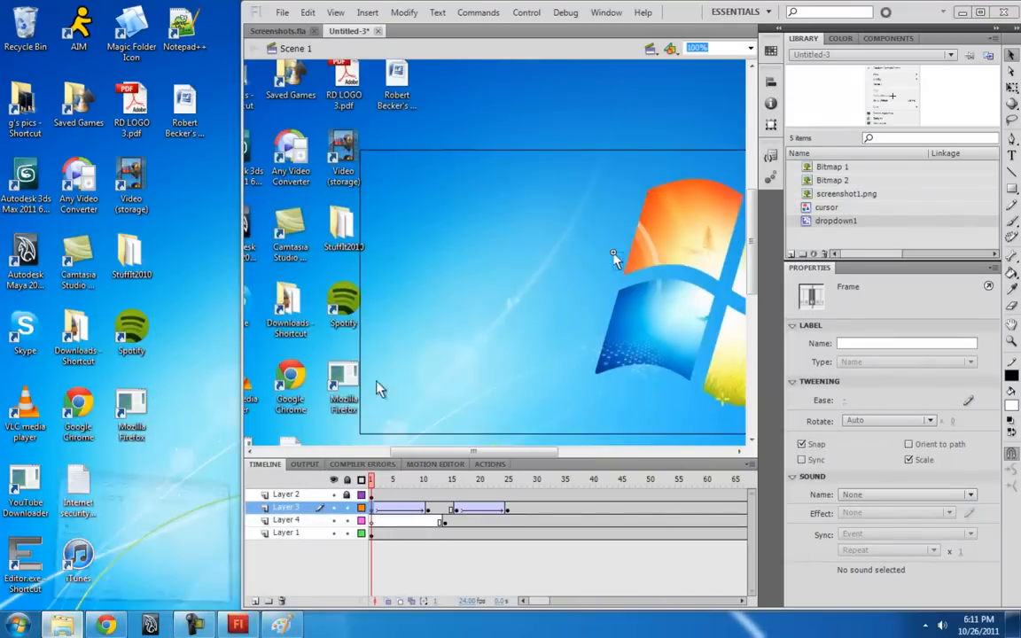
{"action": "left_click_drag", "start_coordinate": [219, 165], "coordinate": [833, 212]}
{"action": "left_click", "coordinate": [571, 55]}
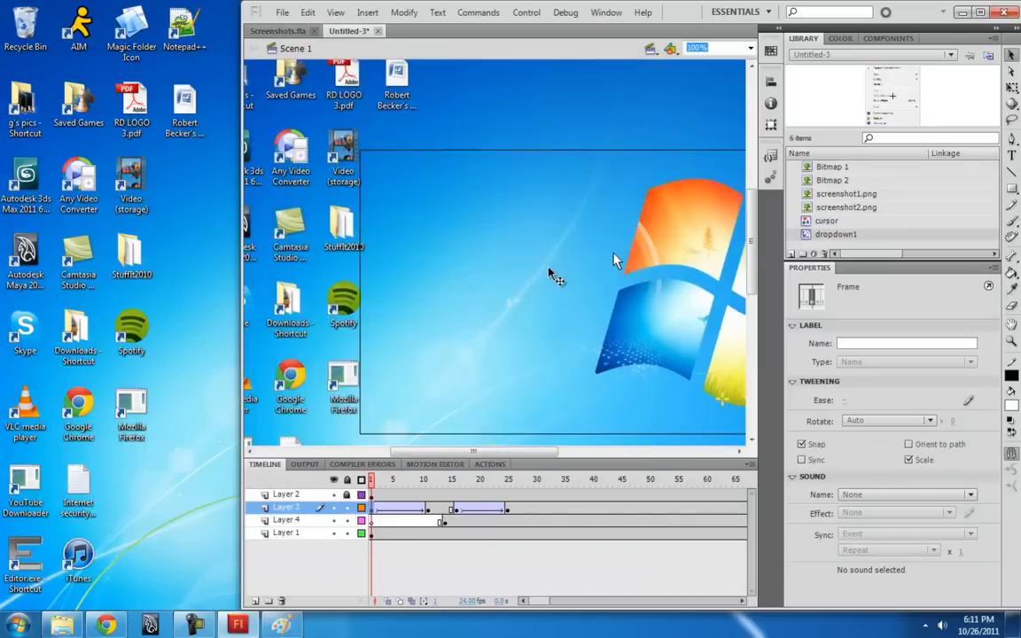
- Add a layer above Layer 3 with a keyframe at frame 25 and place screenshot2.png over the menu's Refresh row
{"action": "left_click_drag", "start_coordinate": [443, 484], "coordinate": [508, 484]}
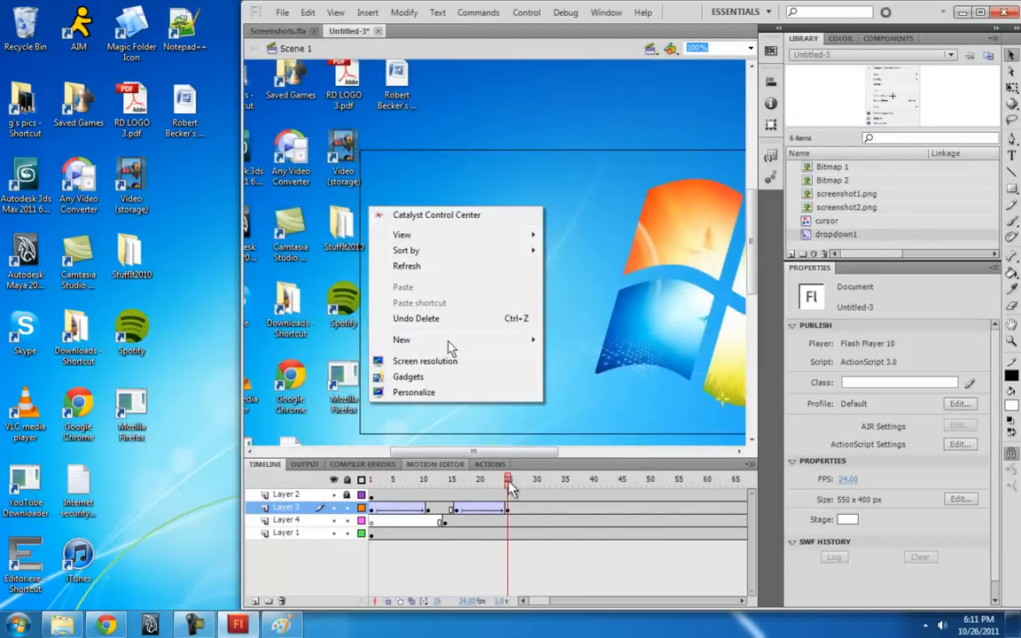
{"action": "left_click", "coordinate": [254, 601]}
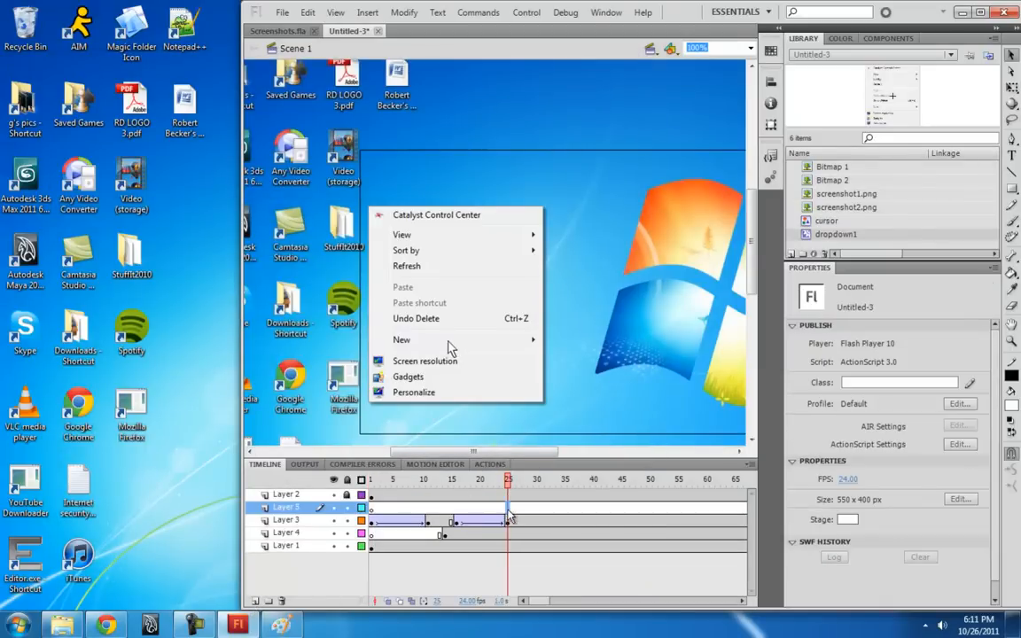
{"action": "left_click", "coordinate": [508, 509]}
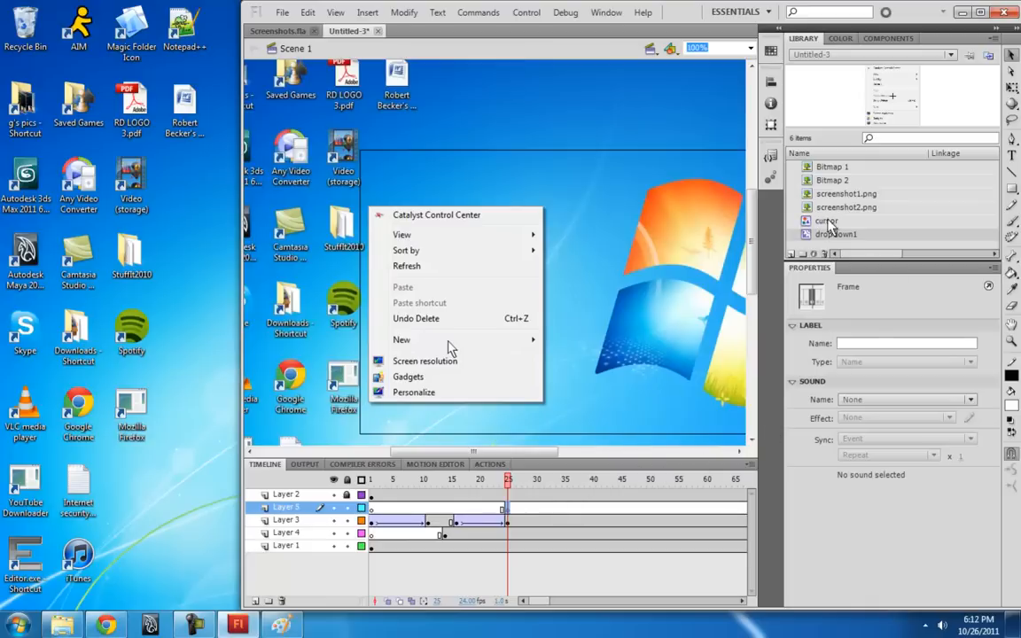
{"action": "left_click_drag", "start_coordinate": [835, 207], "coordinate": [452, 276]}
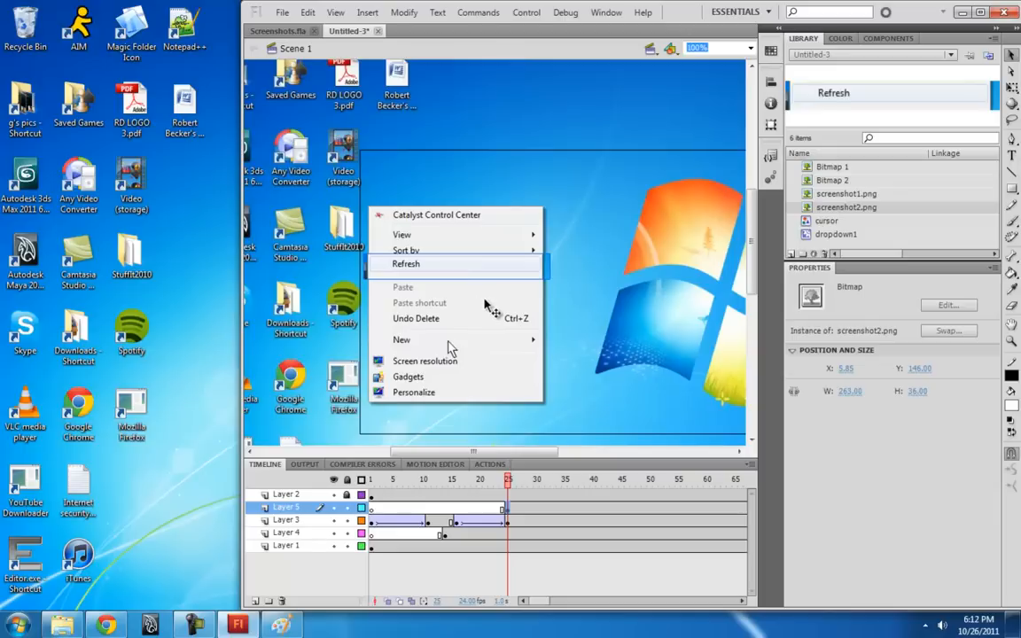
- Align the screenshot2.png bitmap exactly with the menu's Refresh row at X 6.85, Y 149, hiding and showing Layer 5 to compare
{"action": "key", "text": "ctrl+="}
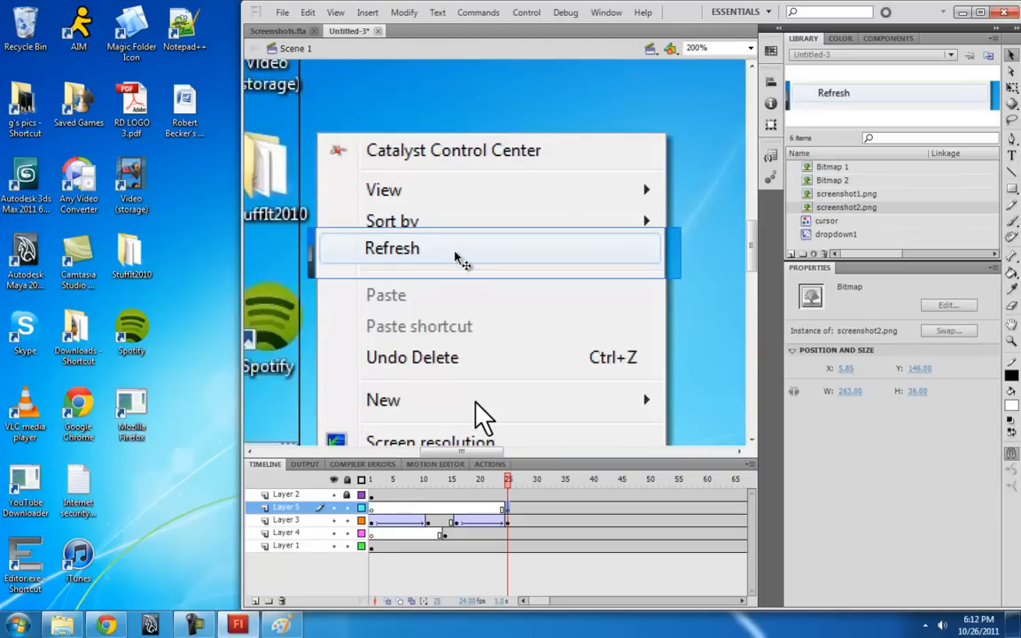
{"action": "left_click_drag", "start_coordinate": [458, 256], "coordinate": [460, 260]}
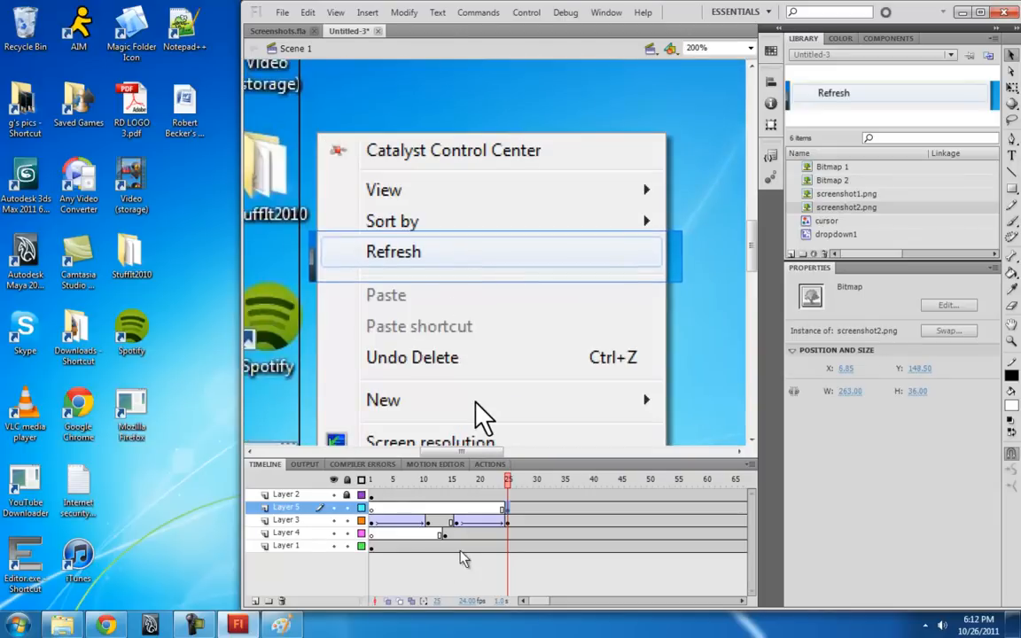
{"action": "left_click", "coordinate": [333, 507]}
{"action": "left_click", "coordinate": [333, 508]}
{"action": "left_click", "coordinate": [334, 508]}
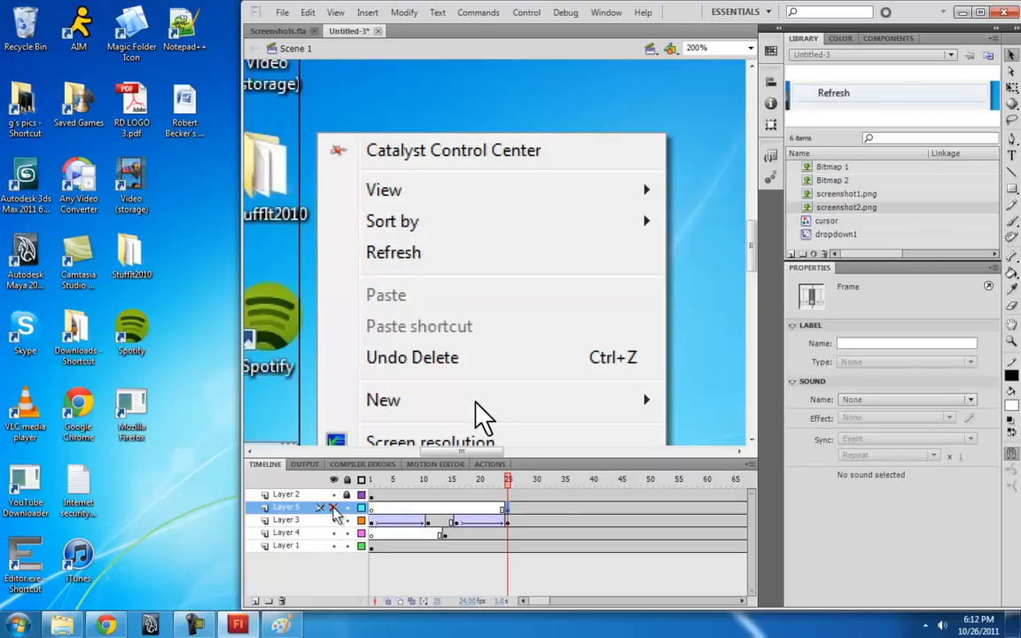
{"action": "left_click", "coordinate": [333, 508]}
{"action": "left_click", "coordinate": [333, 508]}
{"action": "left_click", "coordinate": [333, 508]}
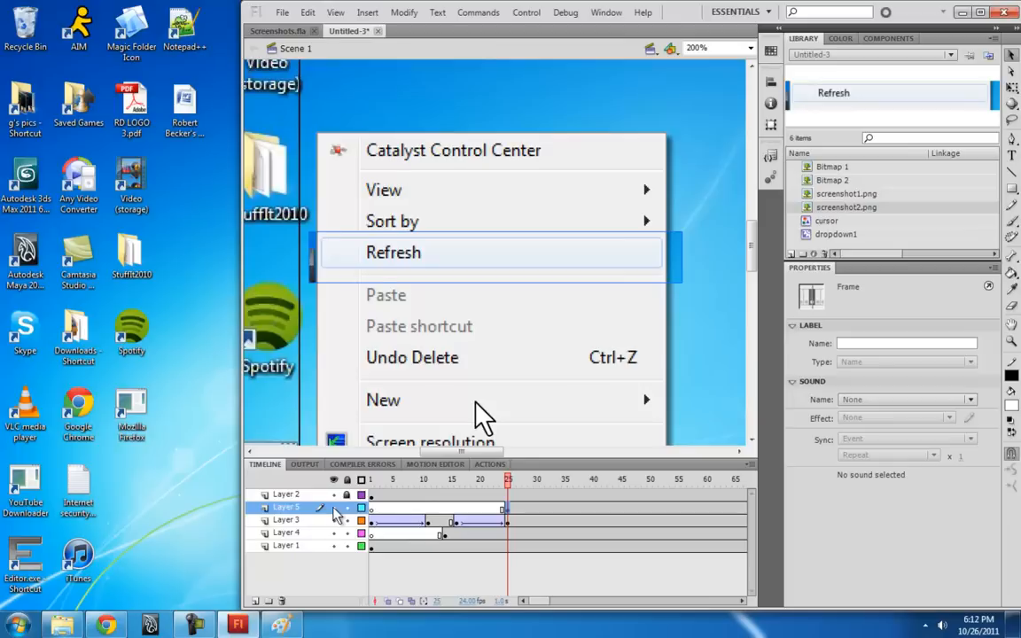
- Compare the highlighted and plain Refresh rows up close by toggling Layer 5's visibility
{"action": "left_click", "coordinate": [333, 508]}
{"action": "left_click", "coordinate": [333, 508]}
{"action": "left_click", "coordinate": [333, 508]}
{"action": "left_click", "coordinate": [333, 508]}
{"action": "key", "text": "ctrl+="}
{"action": "left_click_drag", "start_coordinate": [474, 455], "coordinate": [463, 455]}
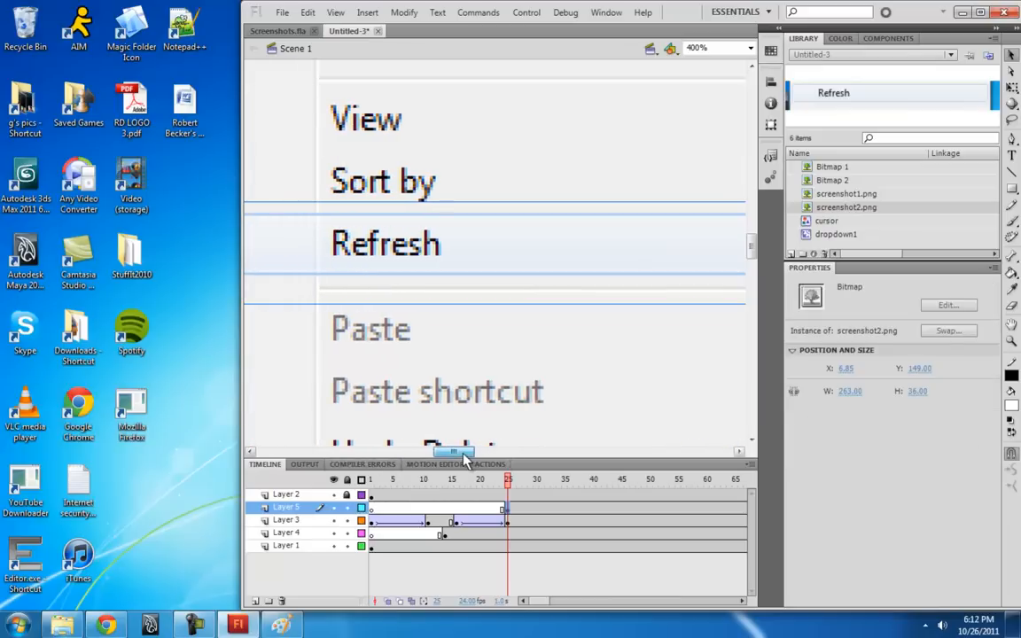
{"action": "left_click", "coordinate": [333, 508]}
{"action": "left_click", "coordinate": [333, 508]}
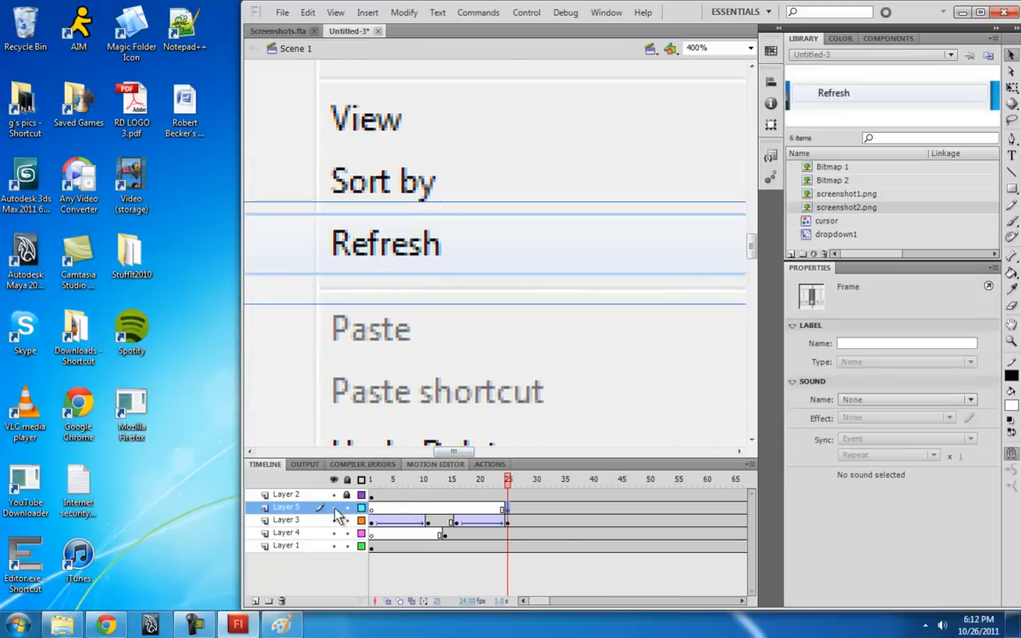
- Maximize the window and add a new layer above Layer 5 with a keyframe at frame 25
{"action": "left_click", "coordinate": [980, 12]}
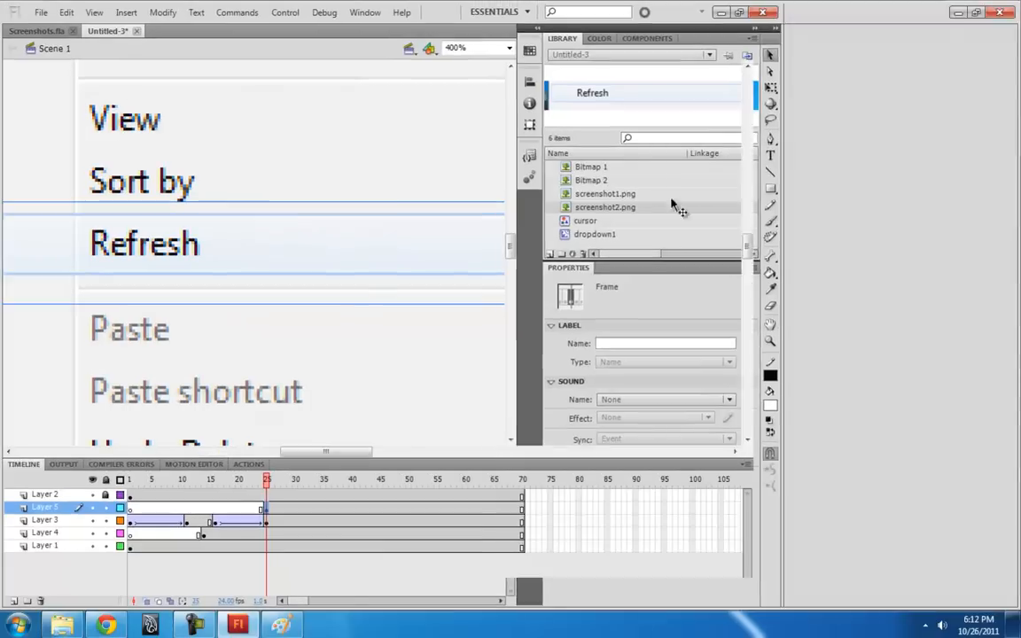
{"action": "left_click_drag", "start_coordinate": [349, 454], "coordinate": [350, 455]}
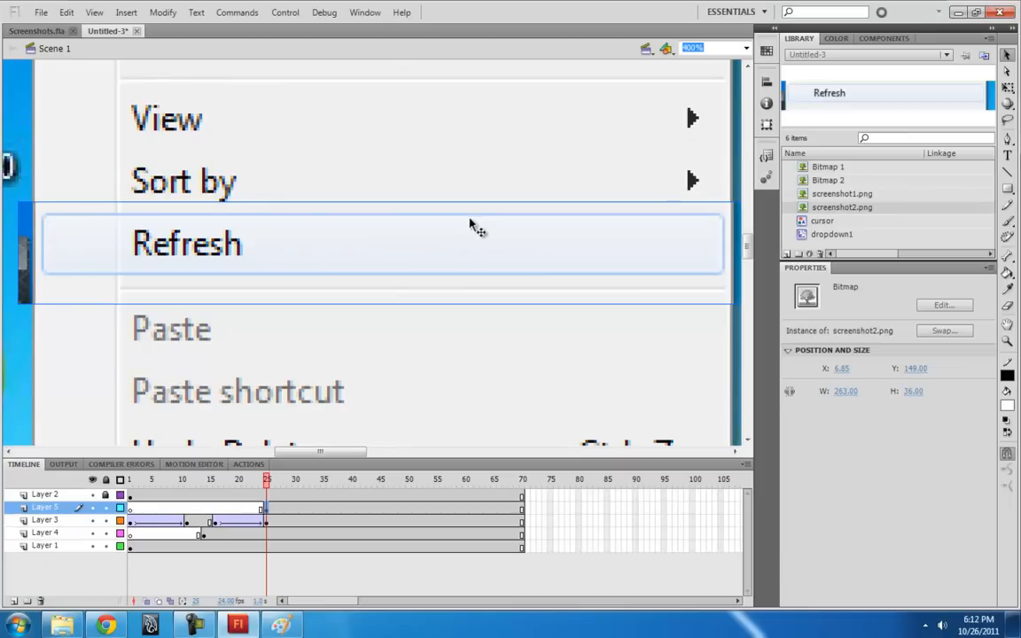
{"action": "left_click", "coordinate": [14, 600]}
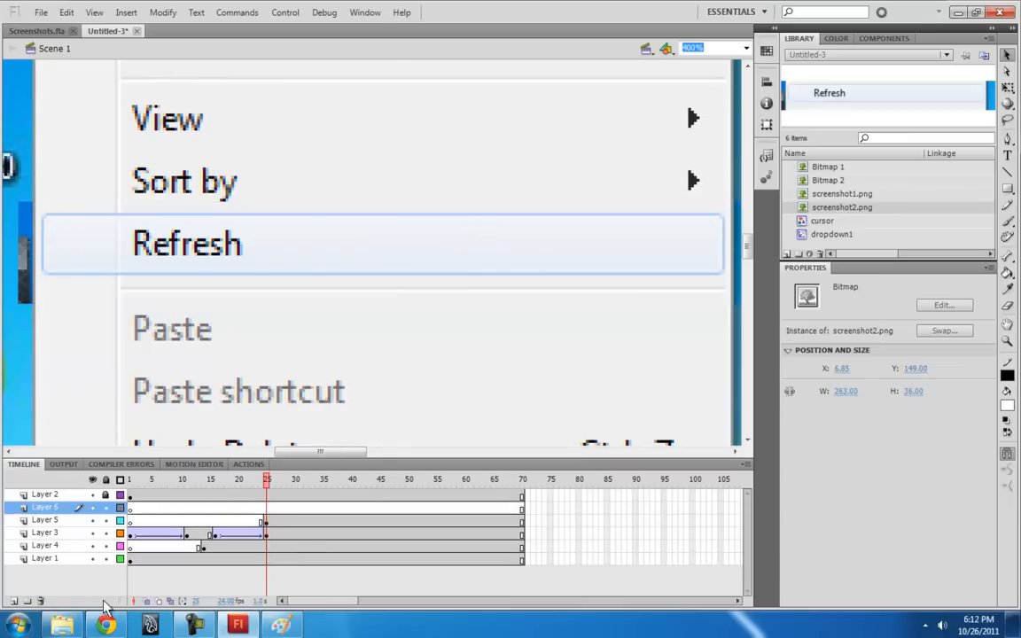
{"action": "left_click", "coordinate": [266, 510]}
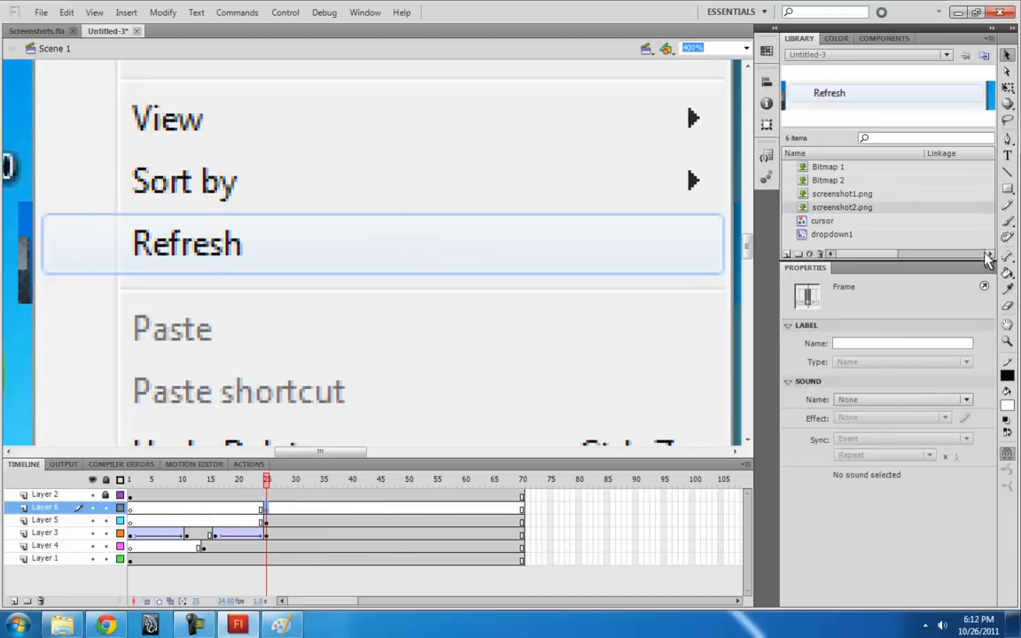
- Draw a white rectangle about 239 × 21 px over the Refresh highlight, with its border's light blue as stroke and corner radius 1
{"action": "left_click", "coordinate": [1007, 188]}
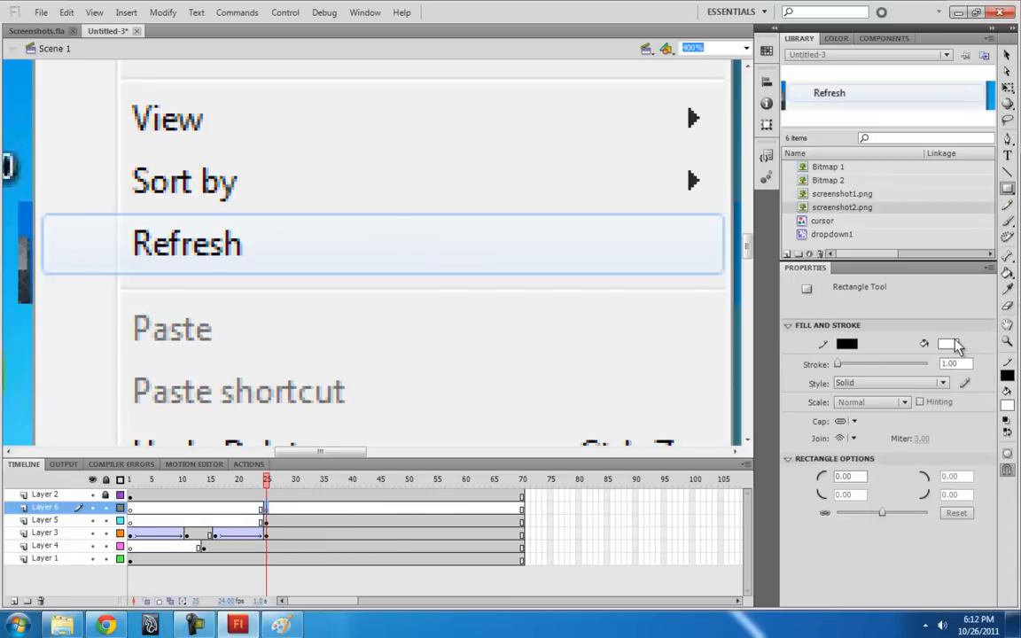
{"action": "left_click", "coordinate": [1006, 407]}
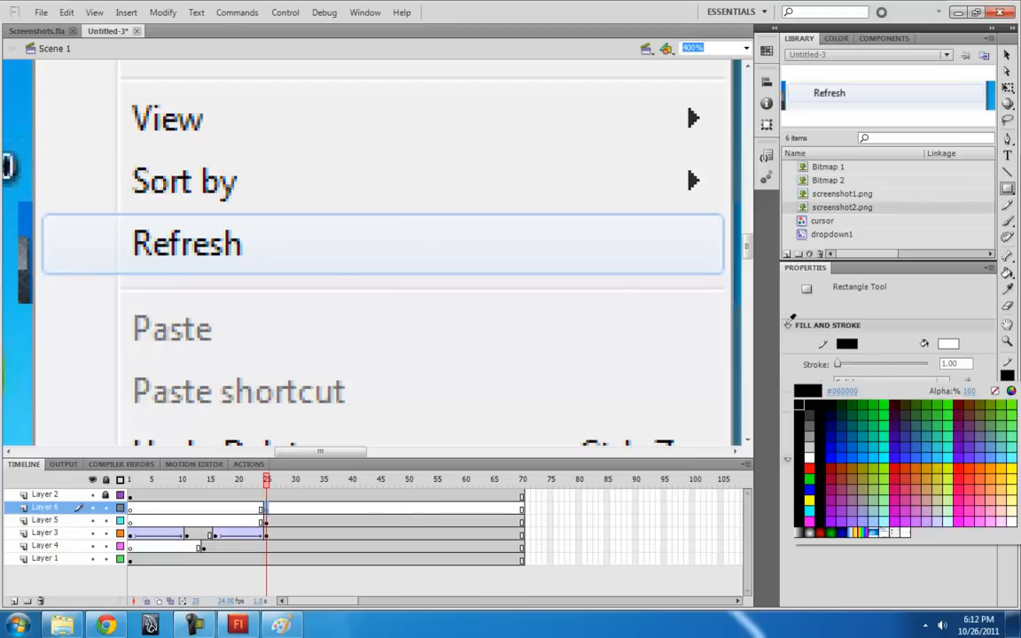
{"action": "left_click", "coordinate": [298, 212]}
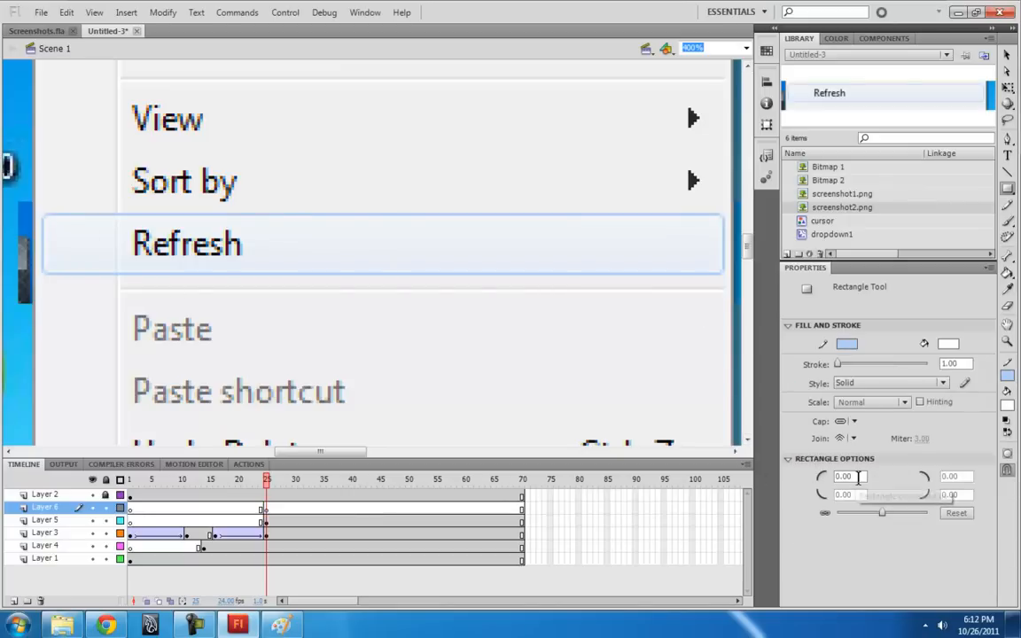
{"action": "left_click_drag", "start_coordinate": [857, 477], "coordinate": [763, 479]}
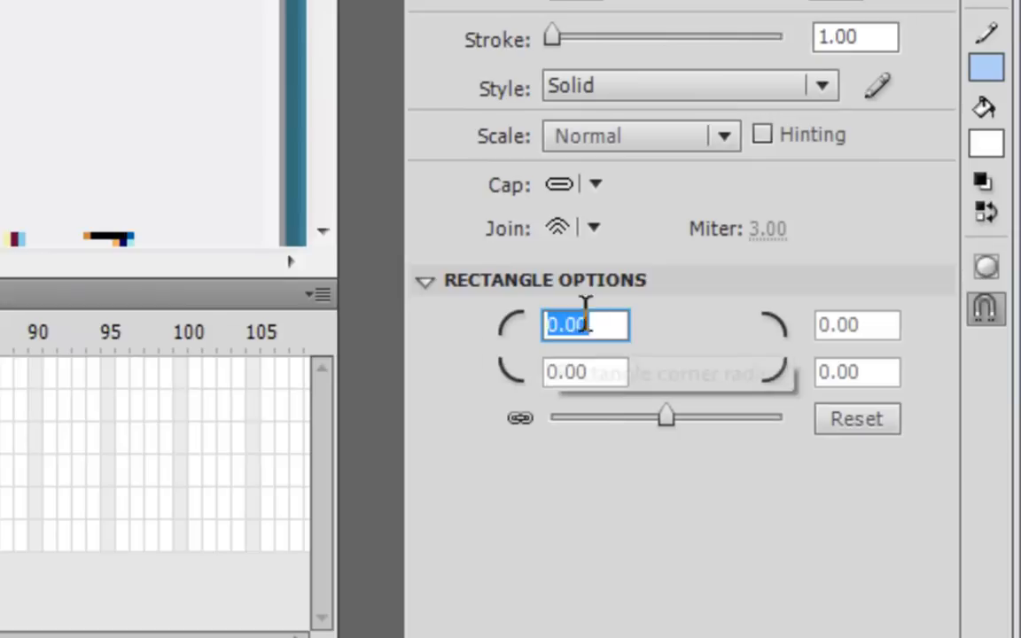
{"action": "type", "text": "1"}
{"action": "left_click", "coordinate": [624, 496]}
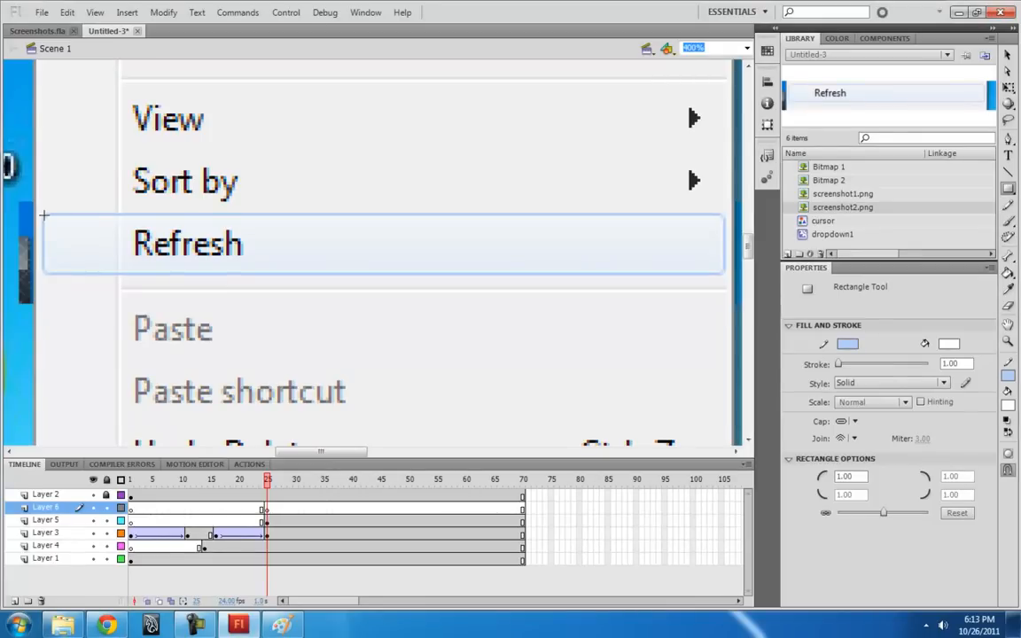
{"action": "mouse_move", "coordinate": [44, 214]}
{"action": "left_mouse_down"}
{"action": "mouse_move", "coordinate": [166, 269]}
{"action": "mouse_move", "coordinate": [723, 274]}
{"action": "left_mouse_up"}
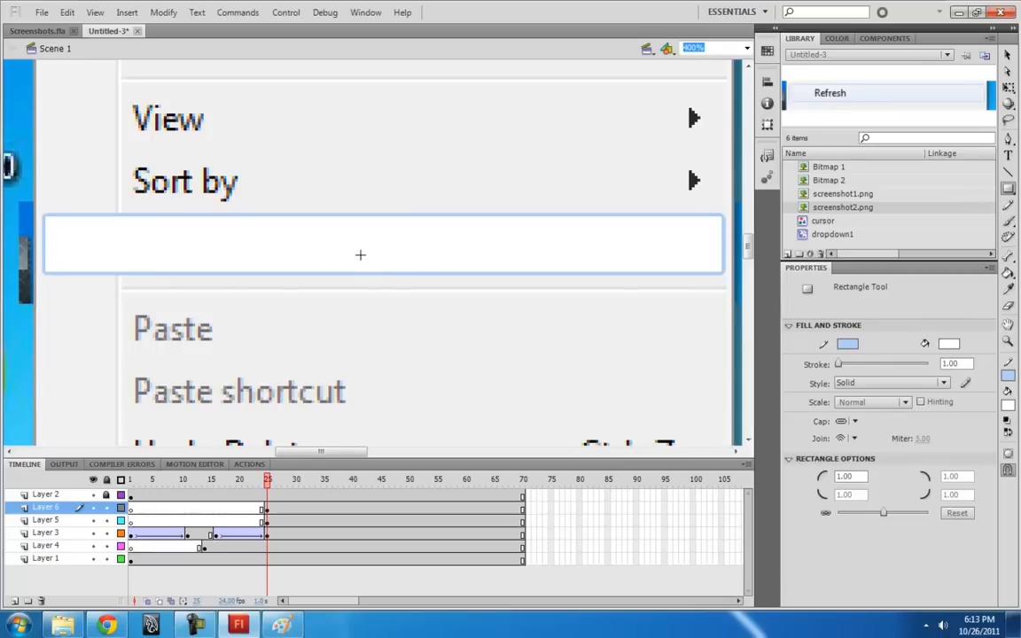
- Move the drawn rectangle up off the Refresh row and back onto it
{"action": "key", "text": "v"}
{"action": "left_click", "coordinate": [390, 260]}
{"action": "left_click_drag", "start_coordinate": [389, 260], "coordinate": [387, 170]}
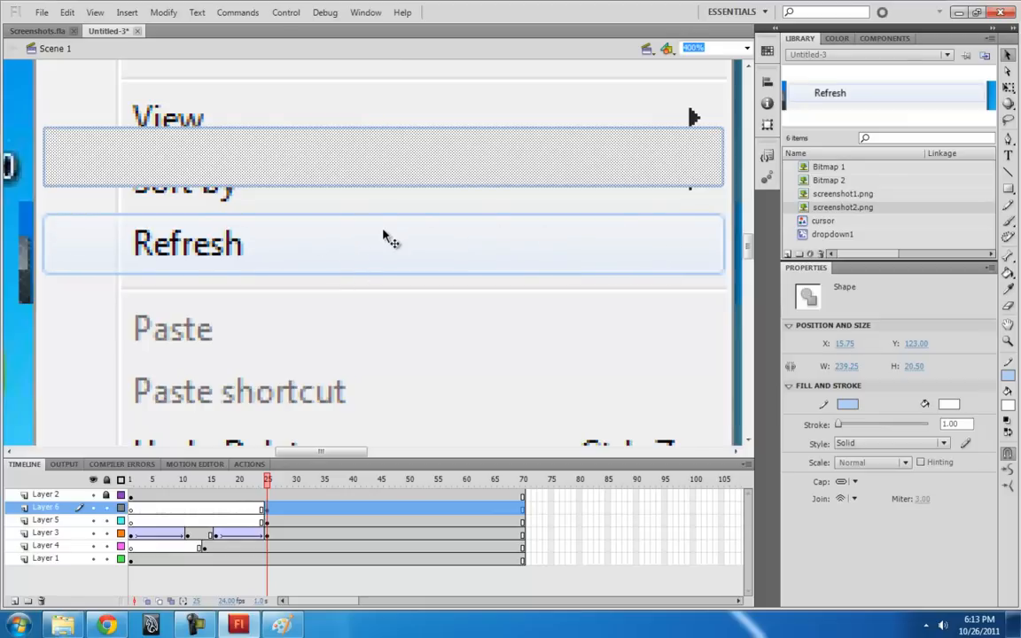
{"action": "left_click_drag", "start_coordinate": [337, 170], "coordinate": [335, 257]}
{"action": "left_click", "coordinate": [377, 187]}
- Give the rectangle's fill a linear gradient and rotate it to run vertically, fitted to the rectangle's height
{"action": "left_click", "coordinate": [376, 250]}
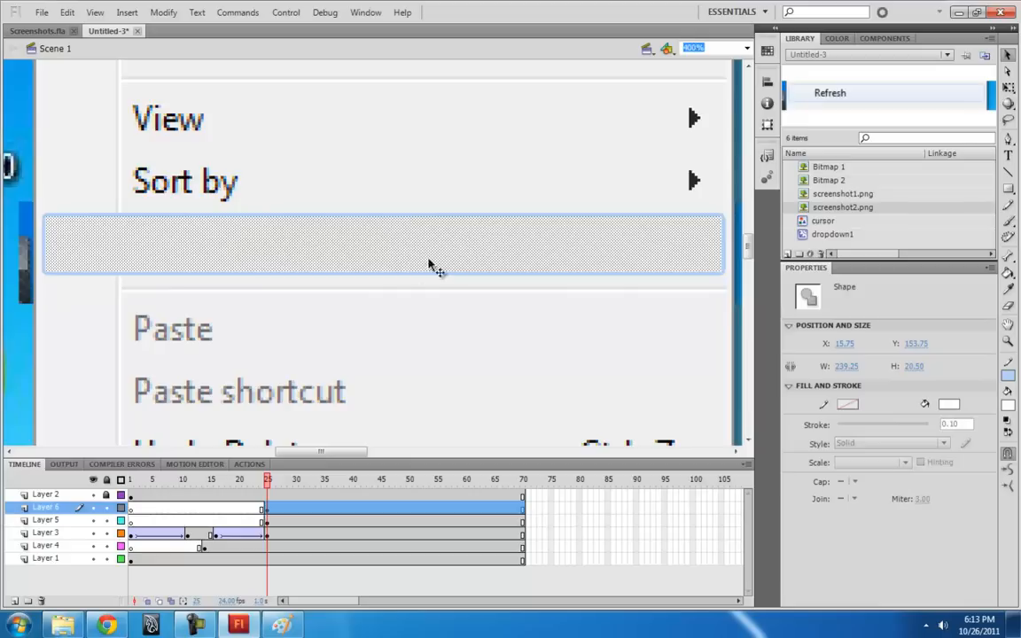
{"action": "left_click", "coordinate": [837, 38]}
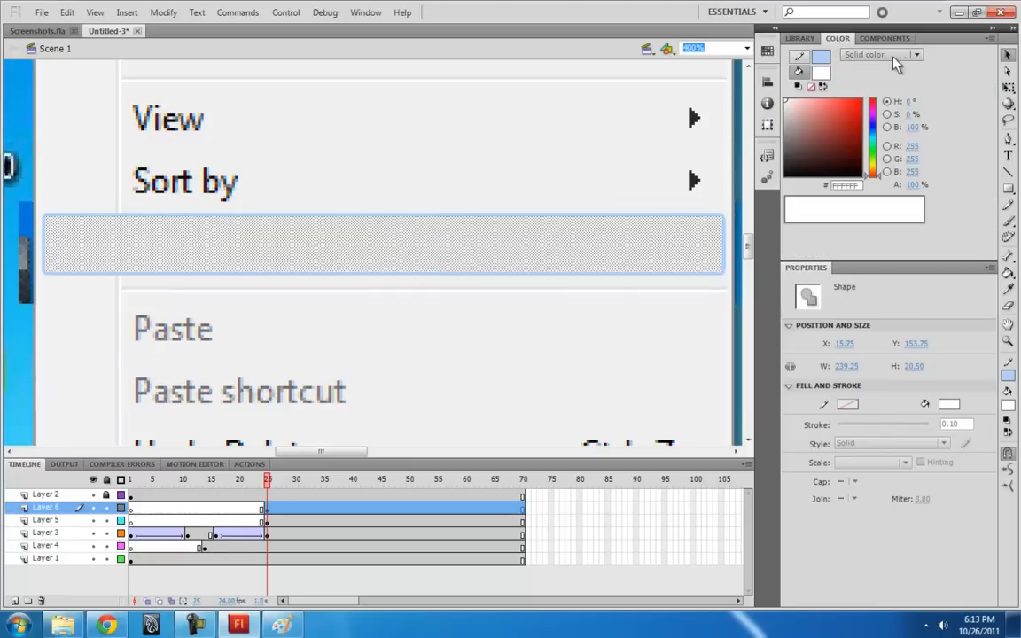
{"action": "left_click", "coordinate": [917, 56]}
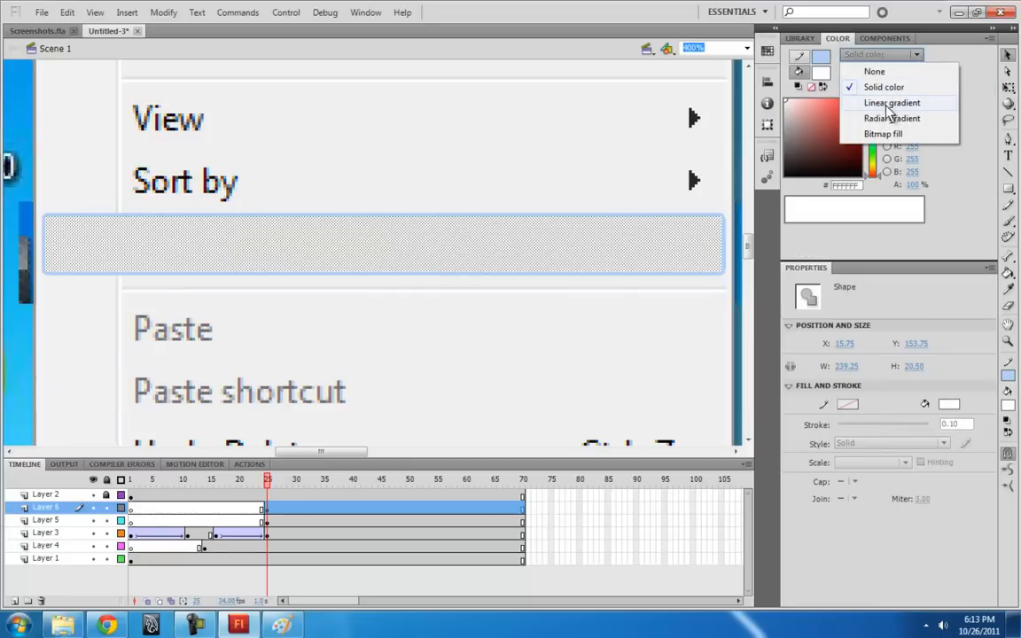
{"action": "left_click", "coordinate": [888, 104]}
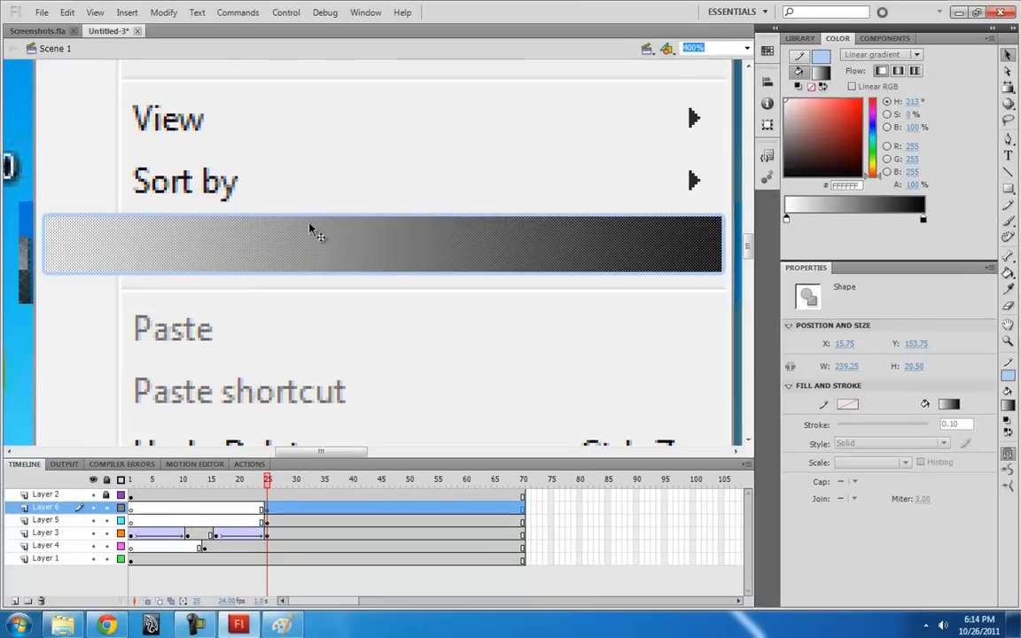
{"action": "key", "text": "f"}
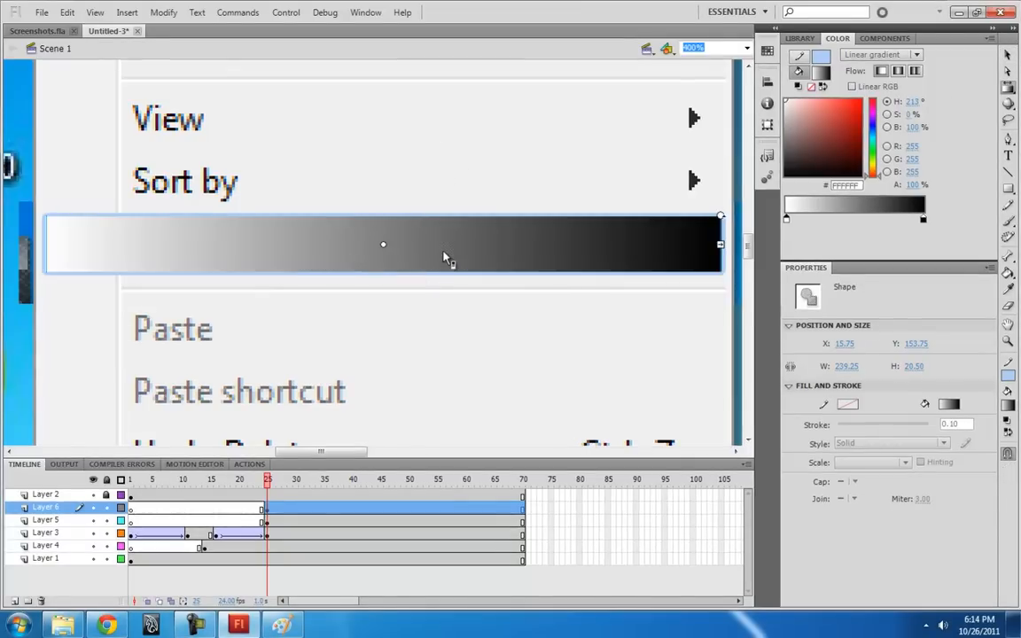
{"action": "left_click_drag", "start_coordinate": [719, 244], "coordinate": [398, 292]}
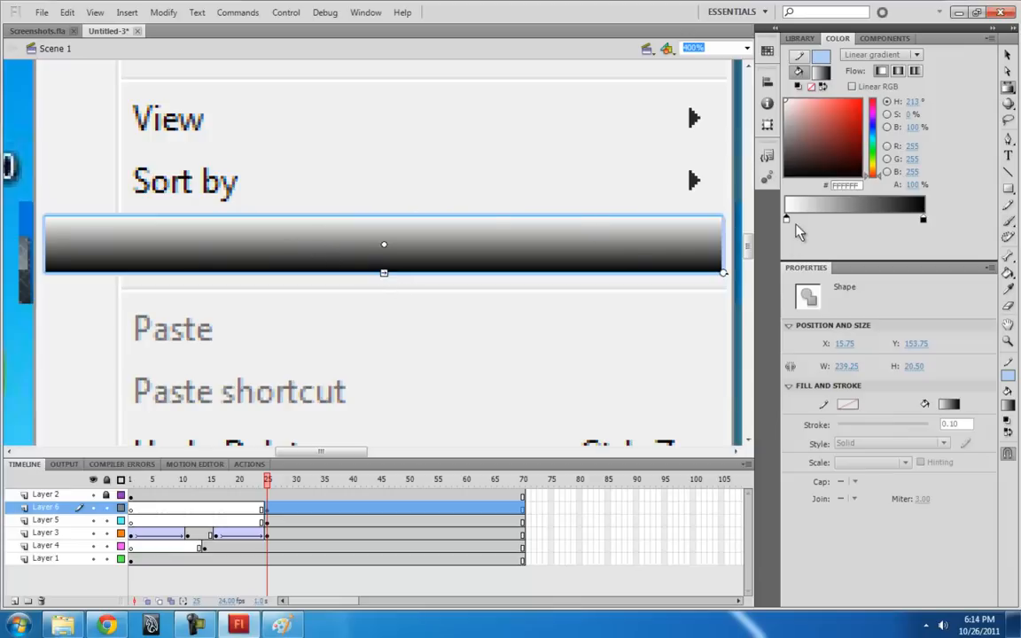
- Recolor the gradient's black stop to light blue AECFF7 and add a middle stop with 0% alpha
{"action": "double_click", "coordinate": [922, 220]}
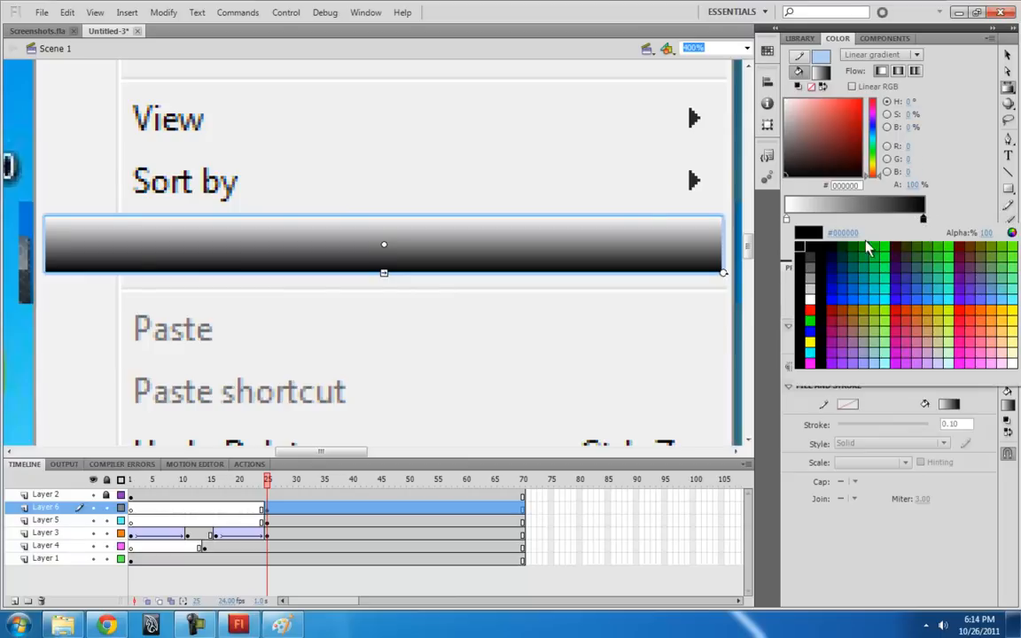
{"action": "left_click", "coordinate": [559, 213]}
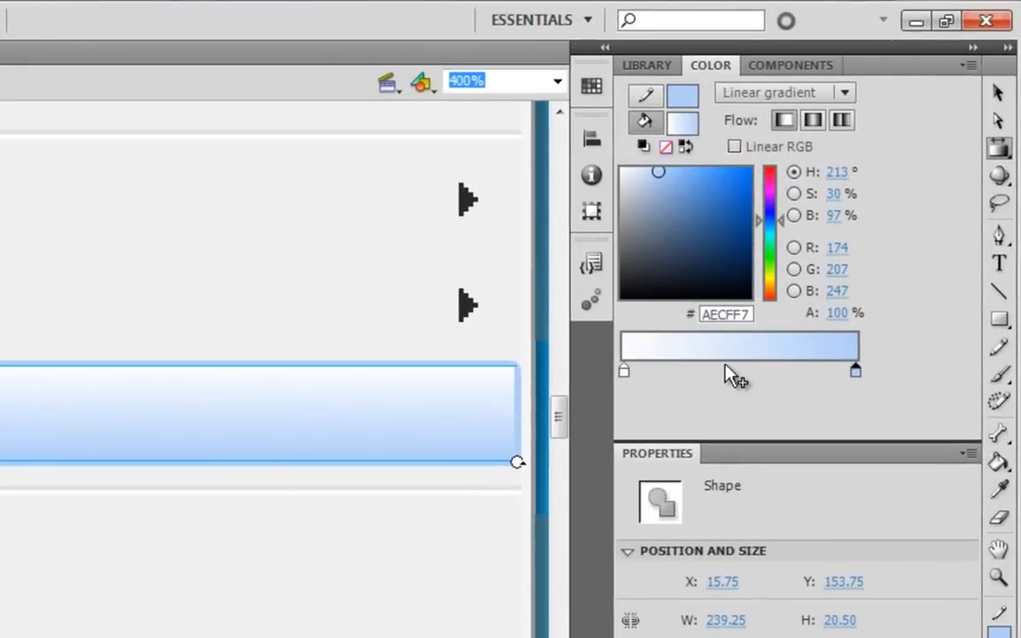
{"action": "left_click", "coordinate": [724, 369]}
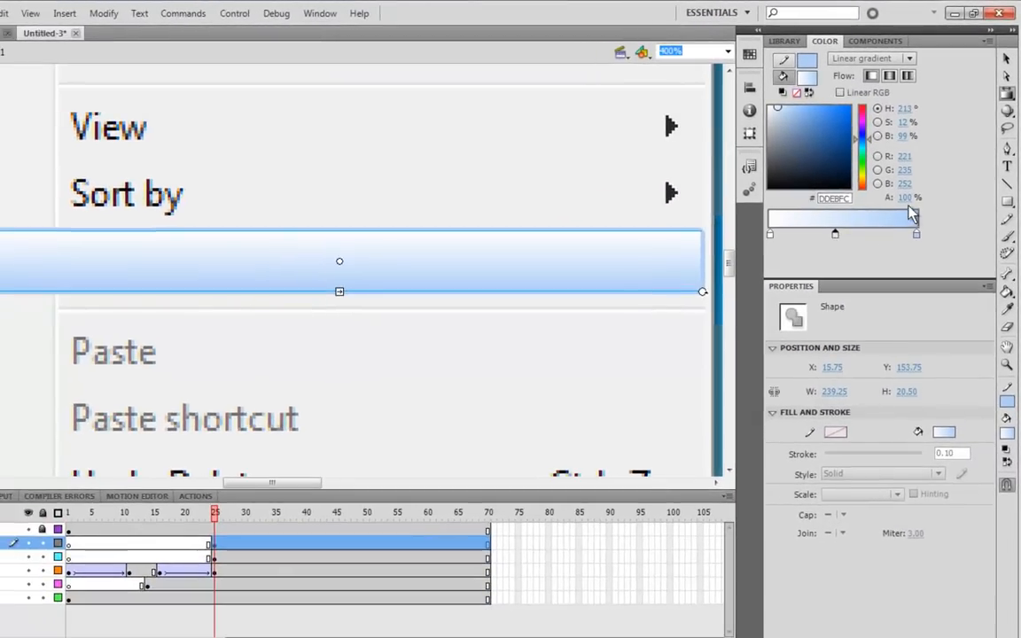
{"action": "left_click_drag", "start_coordinate": [908, 200], "coordinate": [791, 196]}
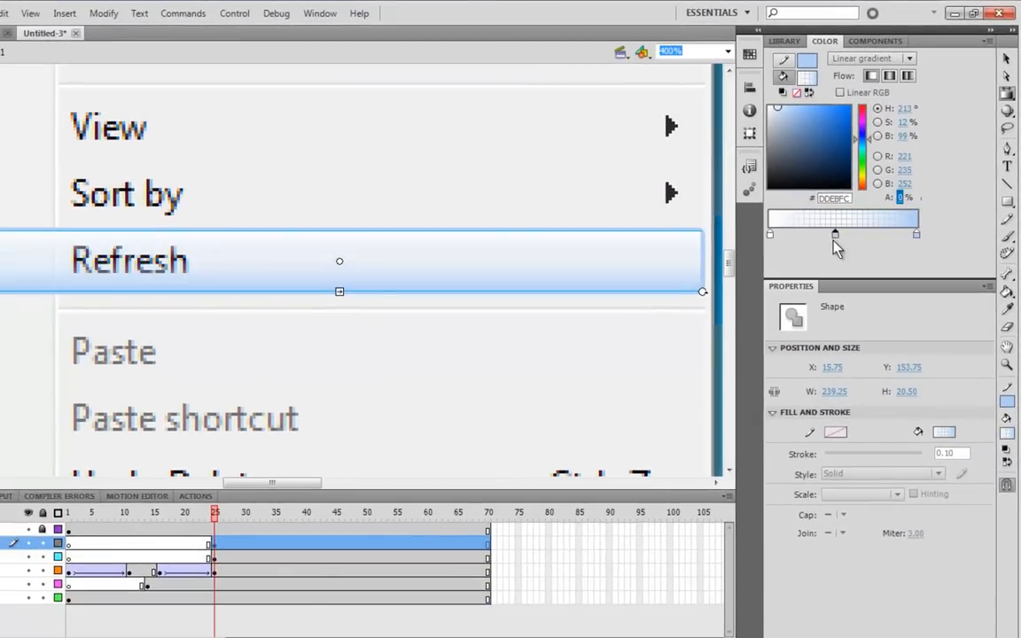
- Set the alpha of the gradient's light-blue and white end stops to 50%
{"action": "left_click", "coordinate": [916, 236]}
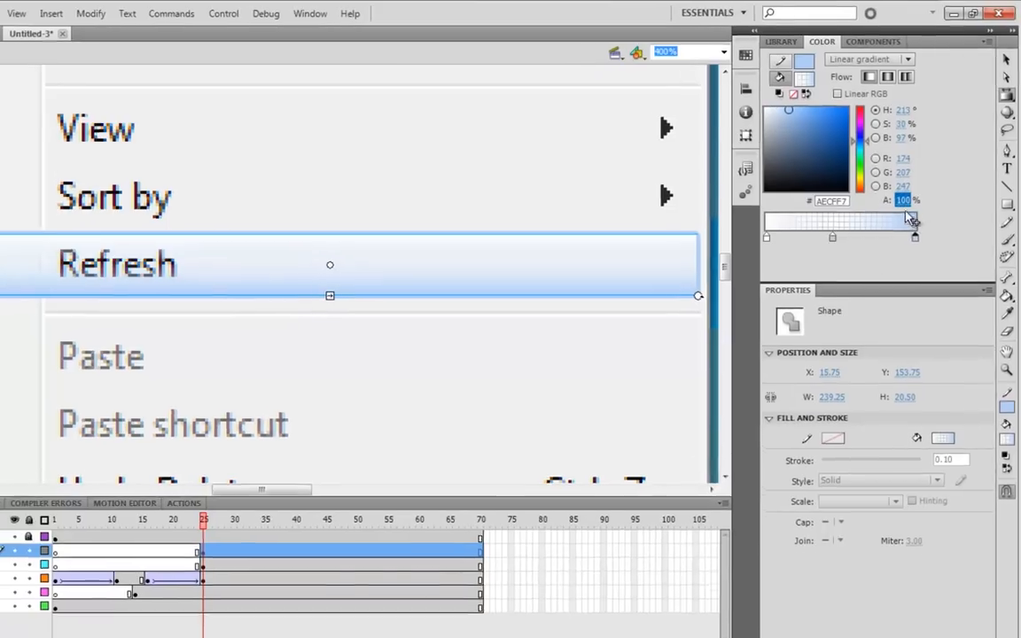
{"action": "type", "text": "50"}
{"action": "key", "text": "Return"}
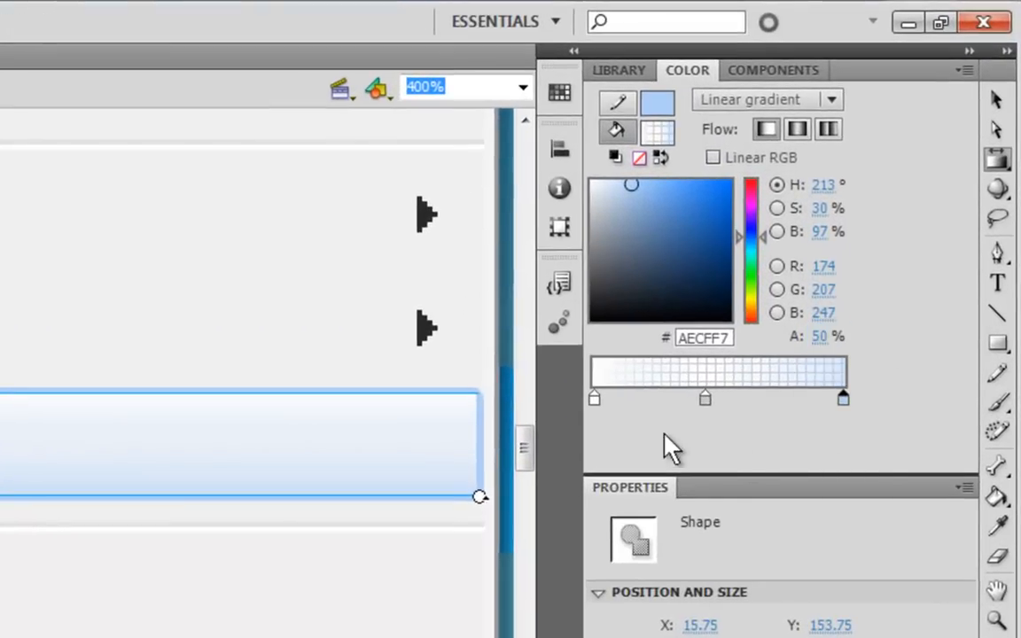
{"action": "left_click", "coordinate": [595, 402]}
{"action": "left_click", "coordinate": [833, 336]}
{"action": "type", "text": "50"}
{"action": "key", "text": "Return"}
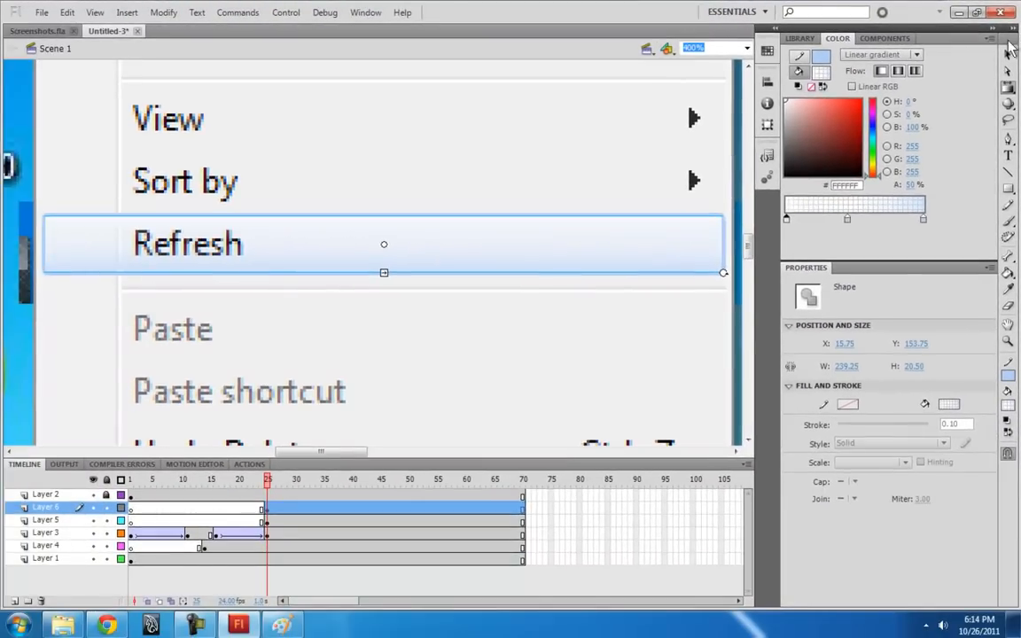
{"action": "left_click", "coordinate": [1001, 79]}
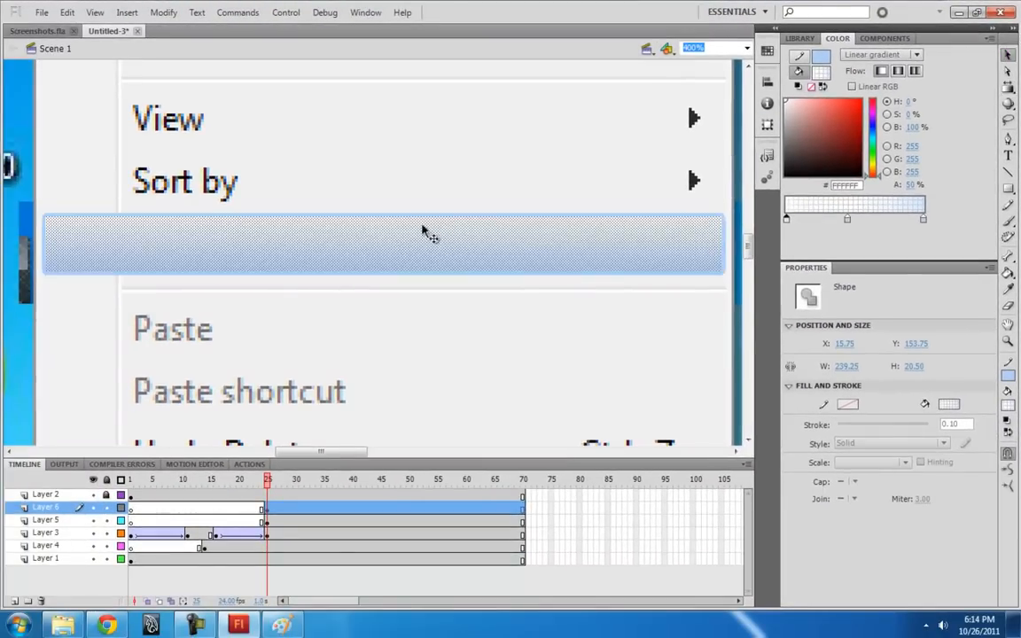
- Delete the screenshot2.png reference bitmap lying behind the drawn highlight on Layer 5
{"action": "left_click", "coordinate": [385, 210]}
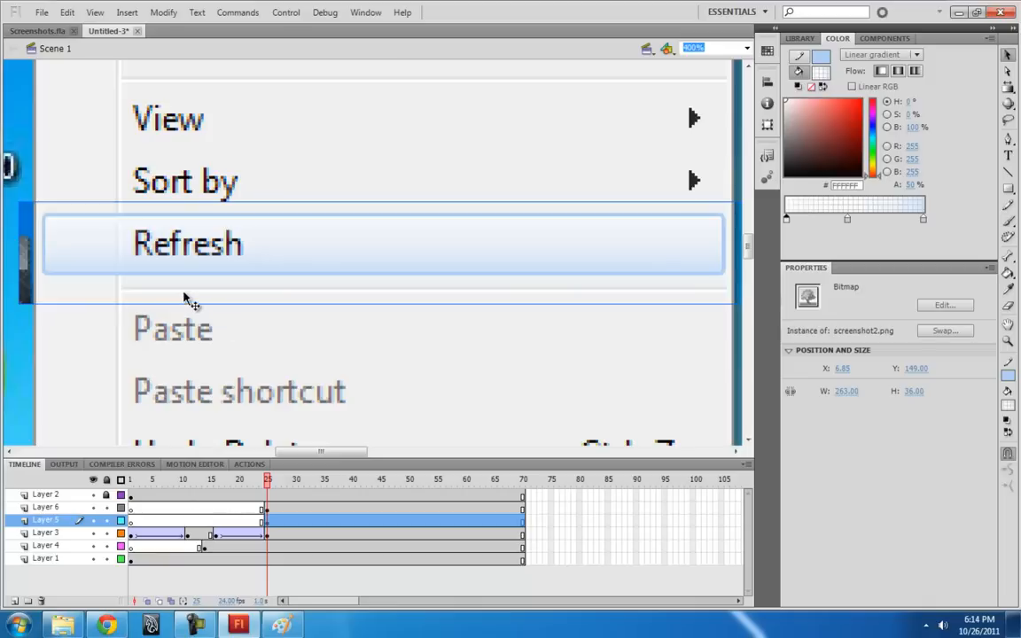
{"action": "left_click", "coordinate": [257, 358]}
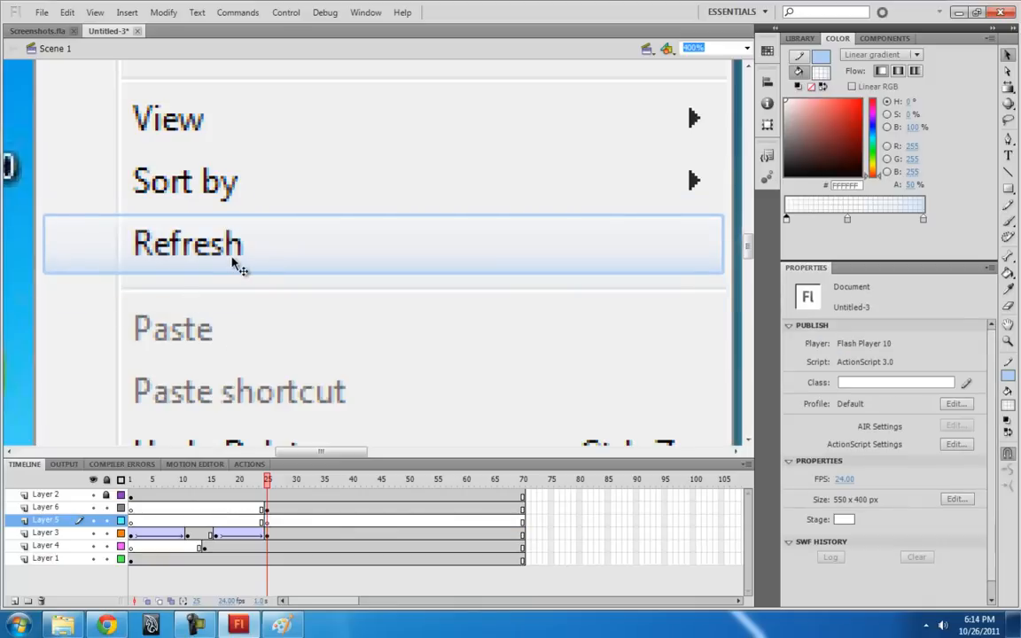
- Convert the highlight rectangle's fill and outline into a Graphic symbol named "selected", keeping it on the Refresh row
{"action": "left_click", "coordinate": [253, 266]}
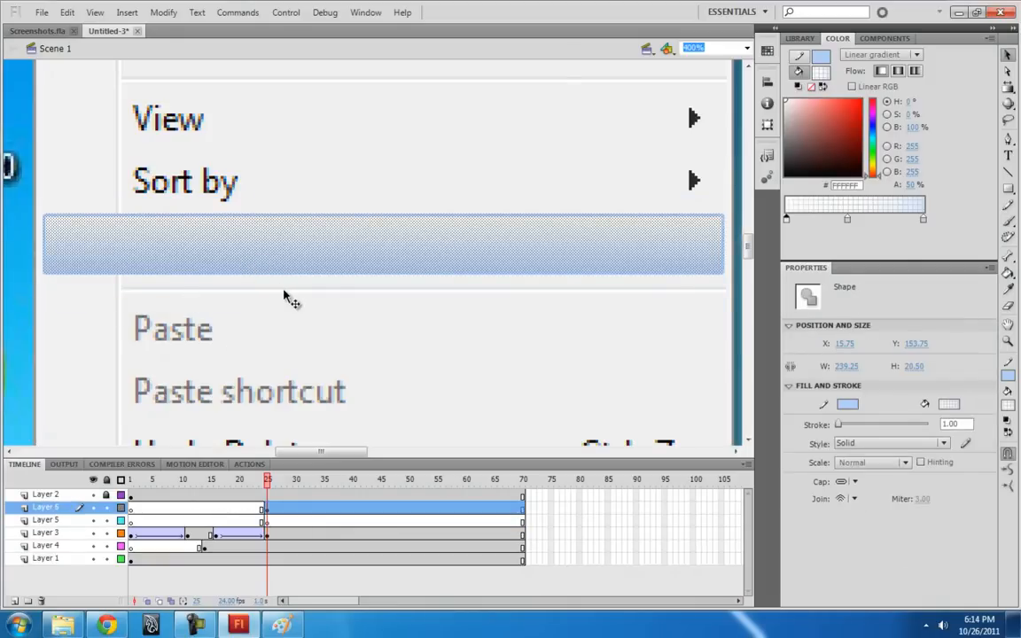
{"action": "key", "text": "F8"}
{"action": "type", "text": "selecte"}
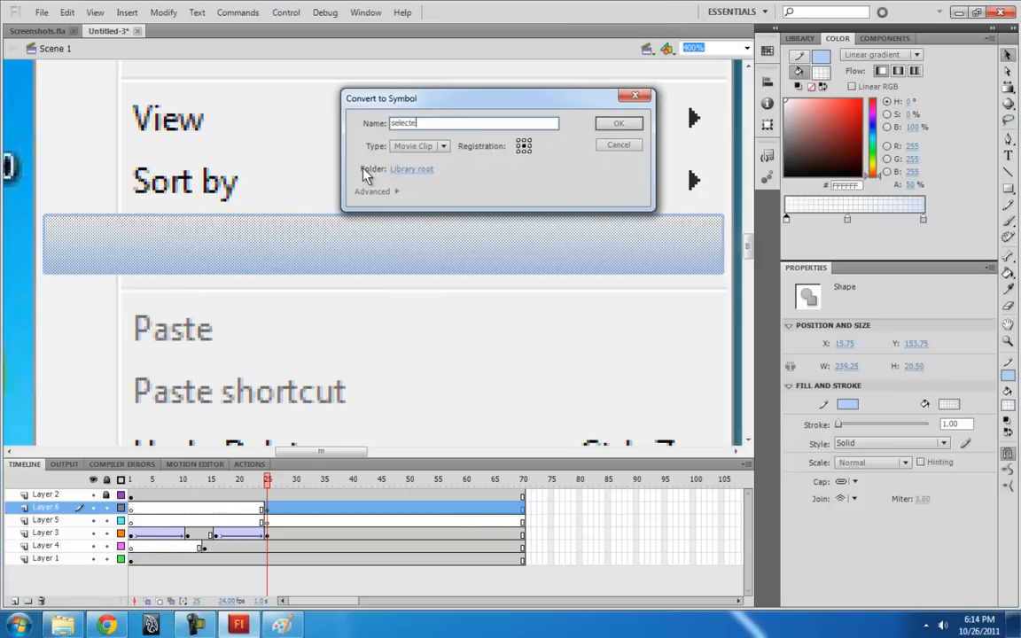
{"action": "type", "text": "d"}
{"action": "left_click", "coordinate": [443, 145]}
{"action": "left_click", "coordinate": [427, 200]}
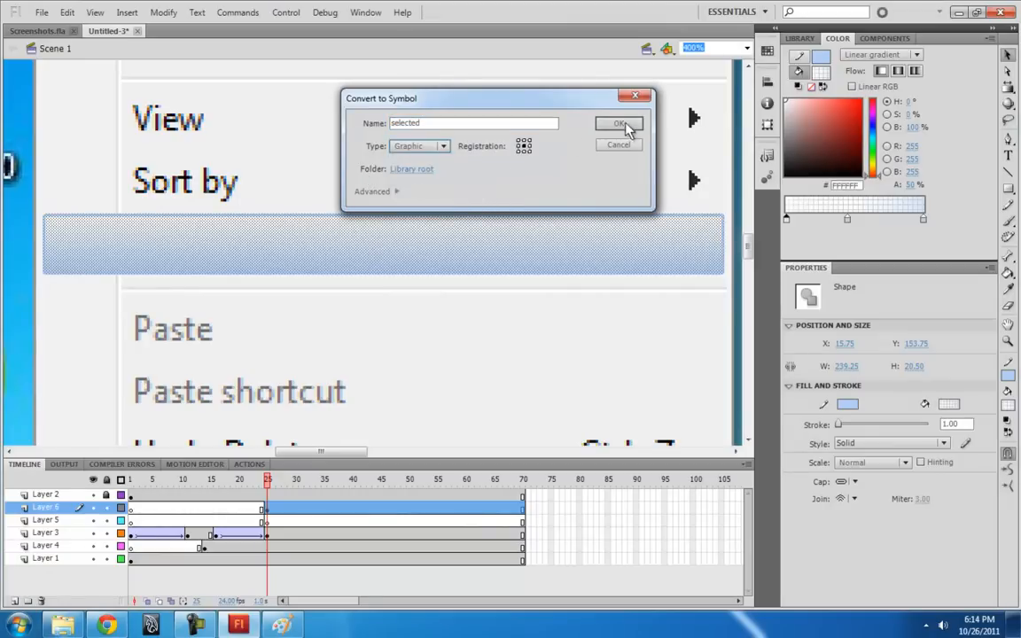
{"action": "left_click", "coordinate": [619, 124]}
{"action": "left_click_drag", "start_coordinate": [301, 266], "coordinate": [295, 234]}
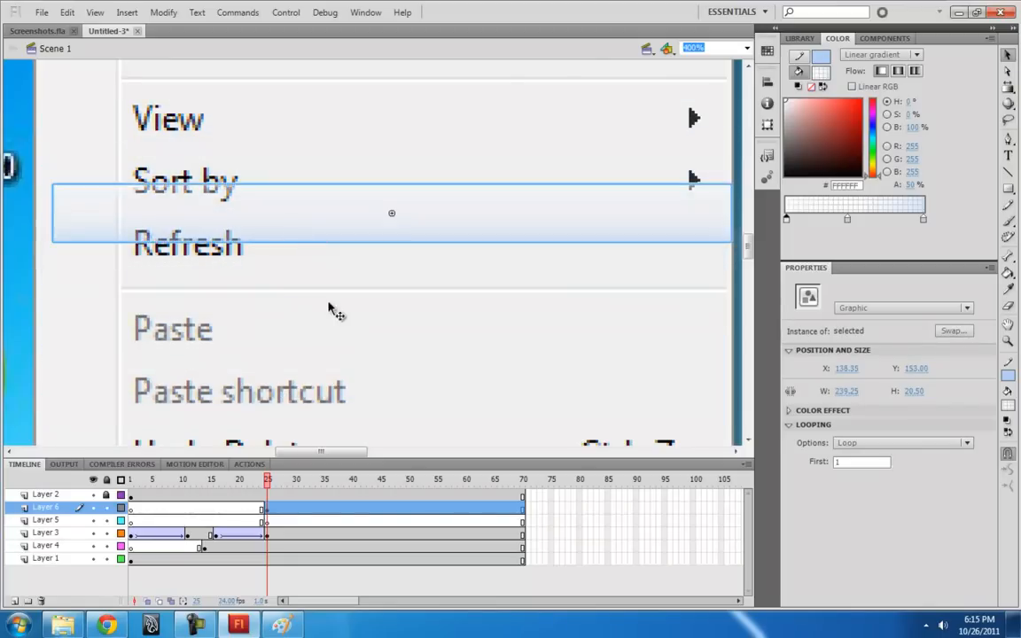
{"action": "key", "text": "ctrl+z"}
- Move Layer 6 with the highlight below the cursor's Layer 3 and above Layer 4
{"action": "key", "text": "ctrl+minus"}
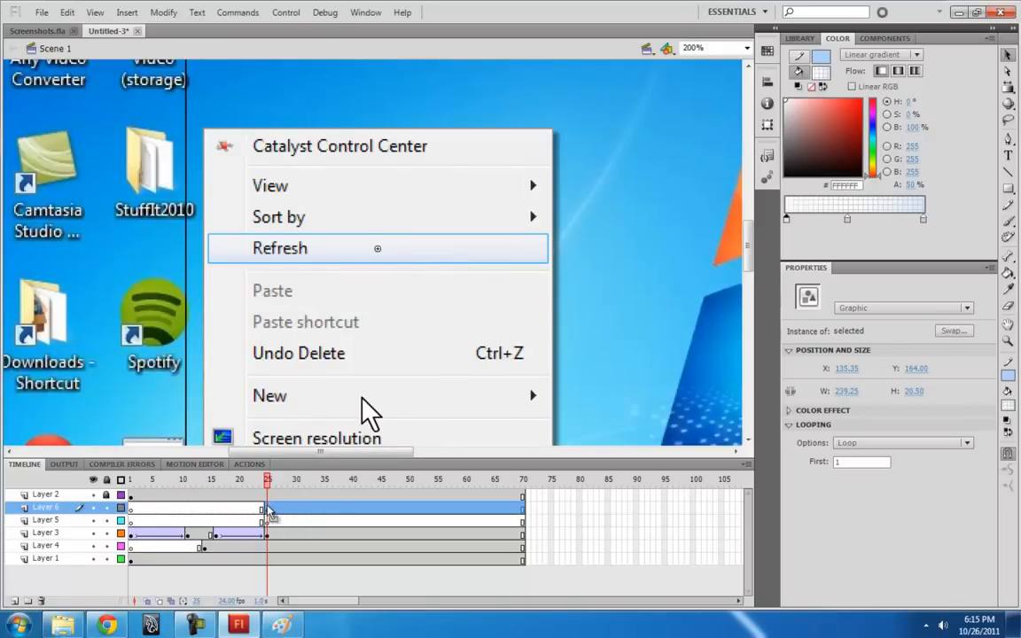
{"action": "left_click_drag", "start_coordinate": [267, 482], "coordinate": [239, 481]}
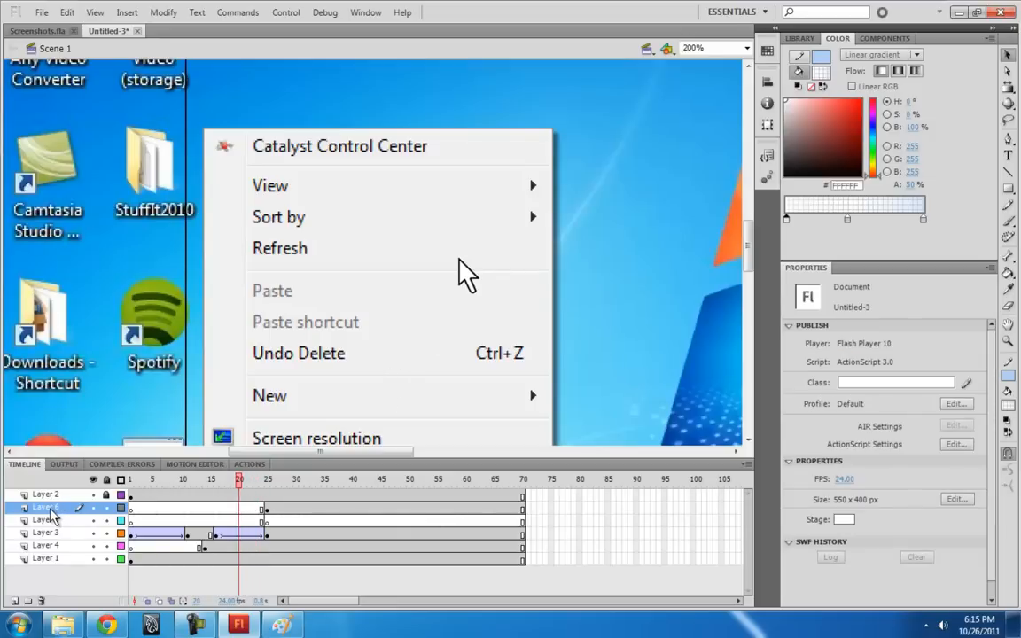
{"action": "left_click_drag", "start_coordinate": [51, 516], "coordinate": [54, 550]}
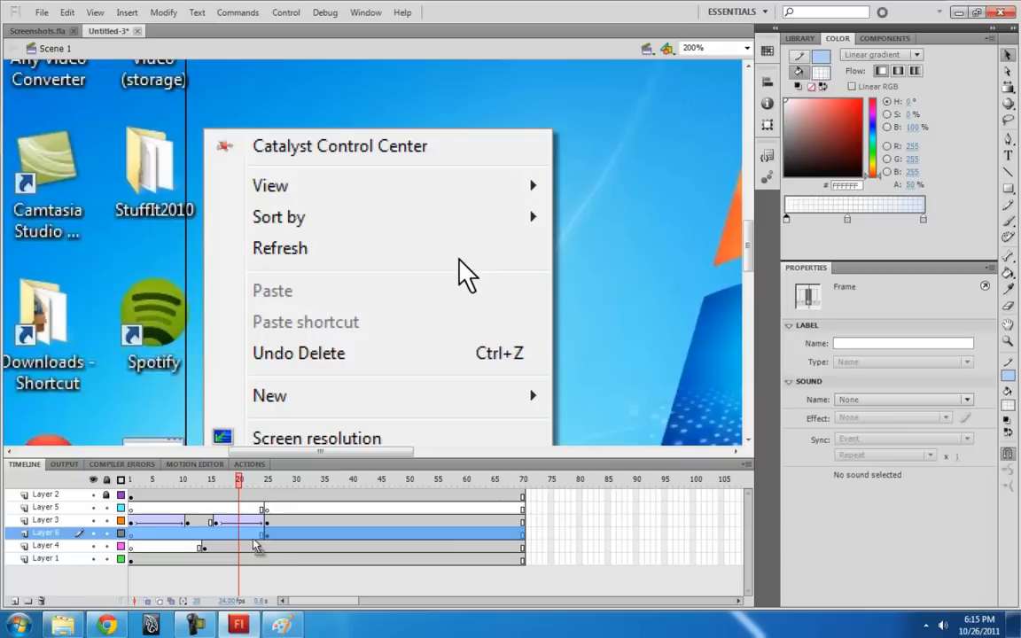
- Shift Layer 6's highlight keyframe to frame 17 and place the highlight over the Catalyst Control Center item
{"action": "left_click", "coordinate": [268, 480]}
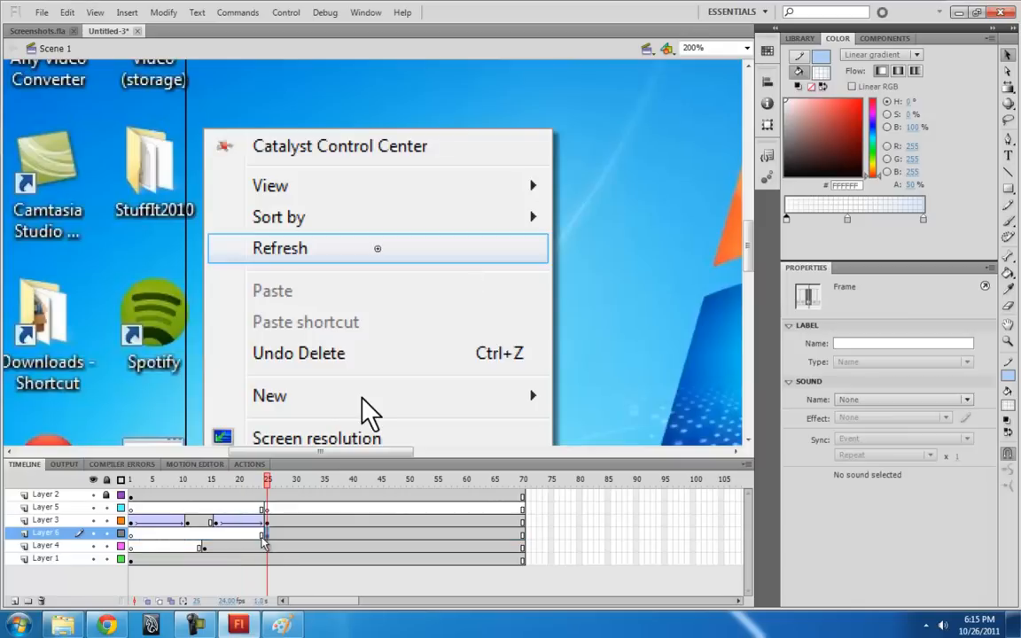
{"action": "left_click", "coordinate": [216, 490]}
{"action": "left_click", "coordinate": [222, 488]}
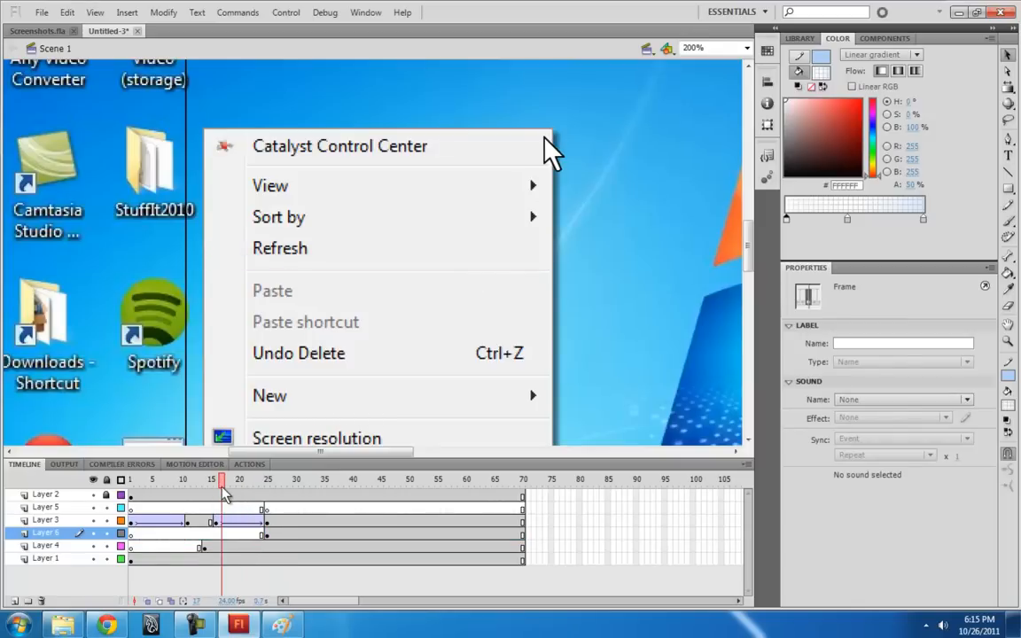
{"action": "left_click", "coordinate": [267, 535]}
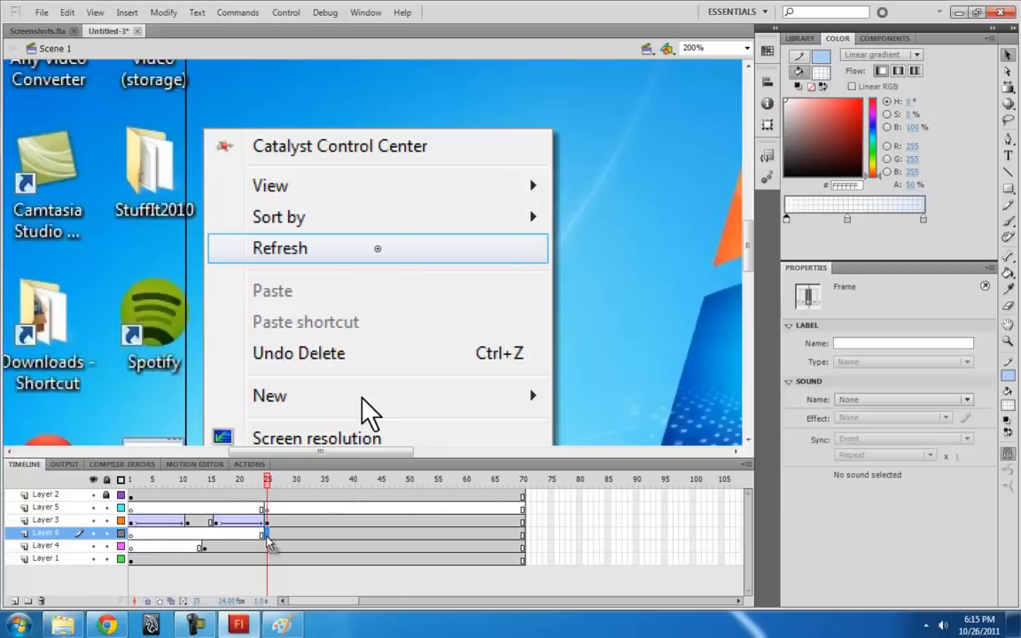
{"action": "left_click_drag", "start_coordinate": [268, 536], "coordinate": [226, 536]}
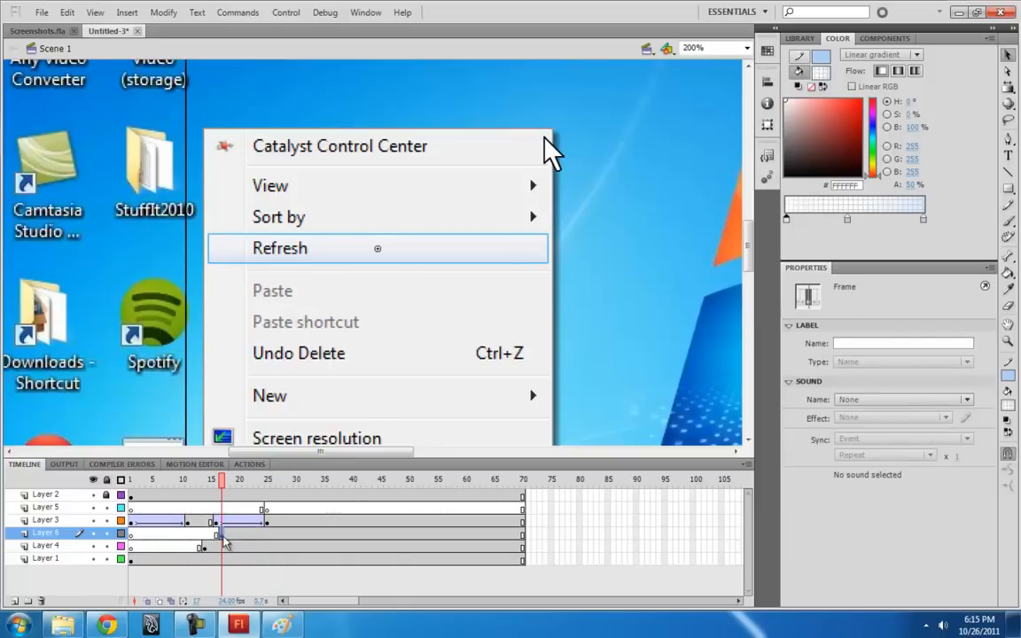
{"action": "left_click", "coordinate": [313, 196]}
{"action": "left_click_drag", "start_coordinate": [313, 196], "coordinate": [307, 148]}
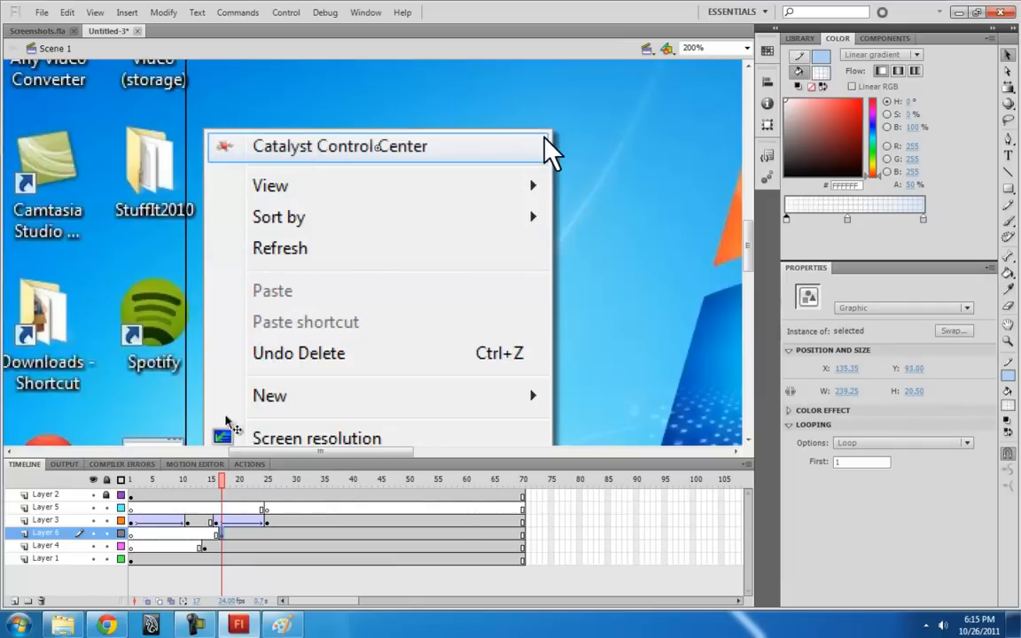
- Add a Layer 6 keyframe at frame 19 and move the highlight down onto Sort by
{"action": "left_click", "coordinate": [227, 481]}
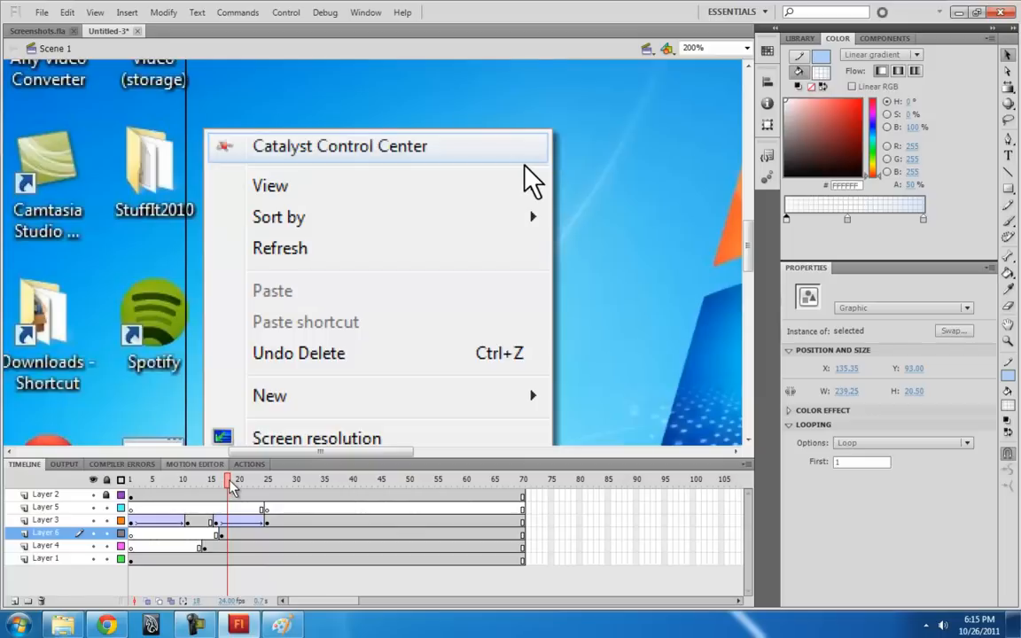
{"action": "left_click", "coordinate": [234, 482]}
{"action": "key", "text": "F6"}
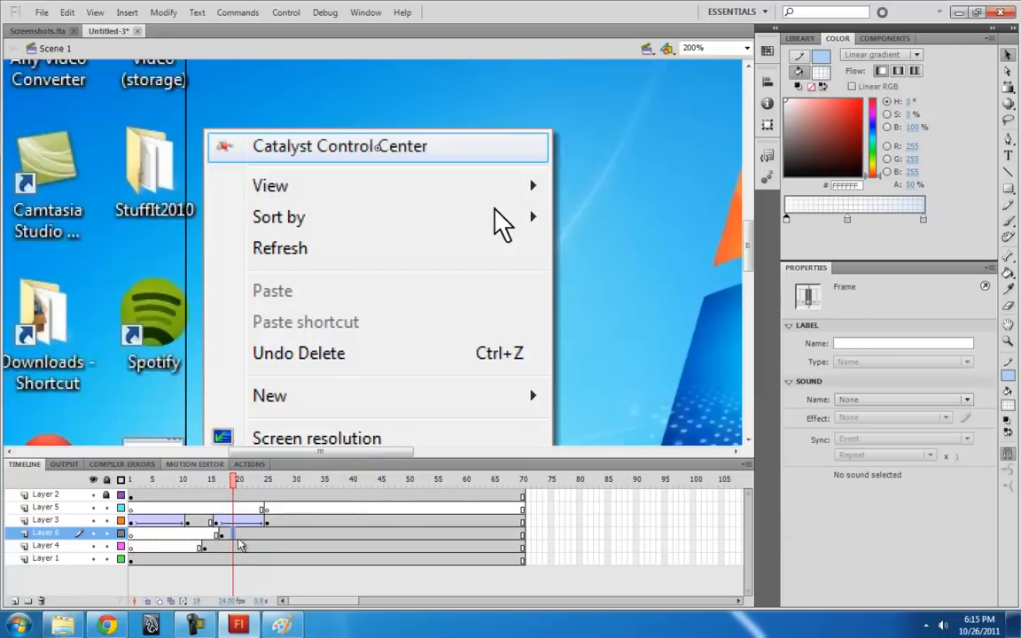
{"action": "left_click_drag", "start_coordinate": [358, 153], "coordinate": [354, 226]}
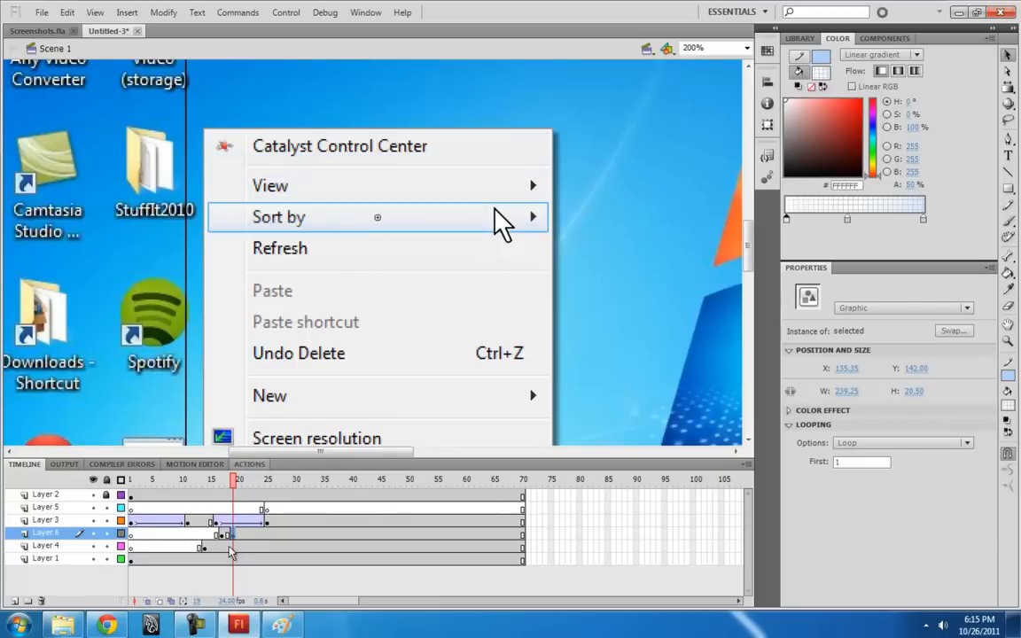
- Add a Layer 6 keyframe at frame 20 and move the highlight onto Refresh
{"action": "left_click", "coordinate": [239, 482]}
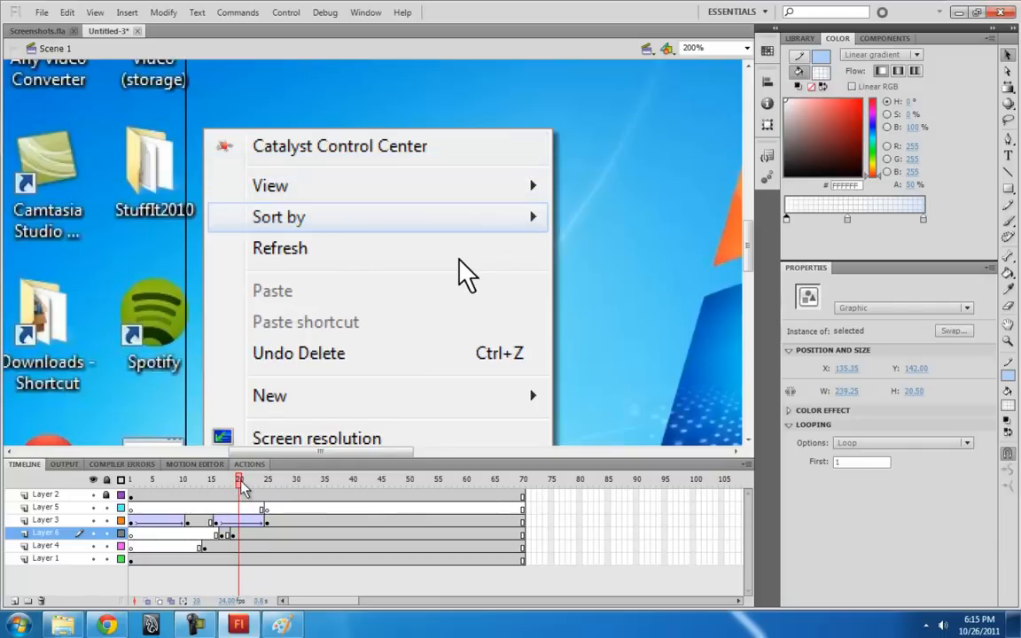
{"action": "left_click", "coordinate": [239, 535]}
{"action": "key", "text": "F6"}
{"action": "left_click_drag", "start_coordinate": [479, 222], "coordinate": [456, 251]}
- Add a Layer 6 keyframe at frame 21 and move the highlight onto Paste shortcut
{"action": "left_click", "coordinate": [245, 484]}
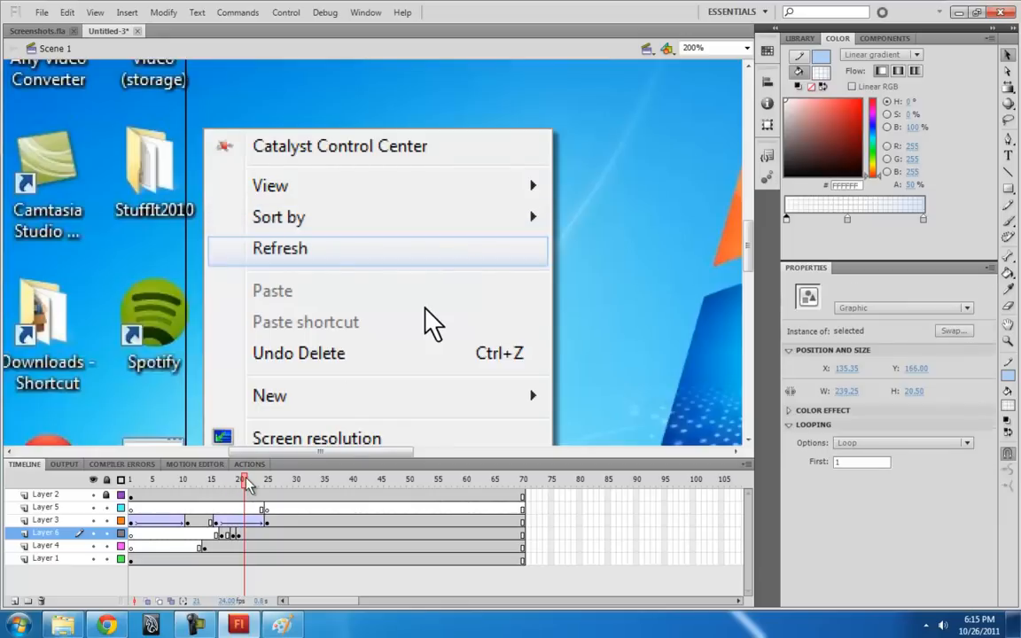
{"action": "left_click", "coordinate": [244, 536]}
{"action": "key", "text": "F6"}
{"action": "left_click_drag", "start_coordinate": [425, 250], "coordinate": [426, 315]}
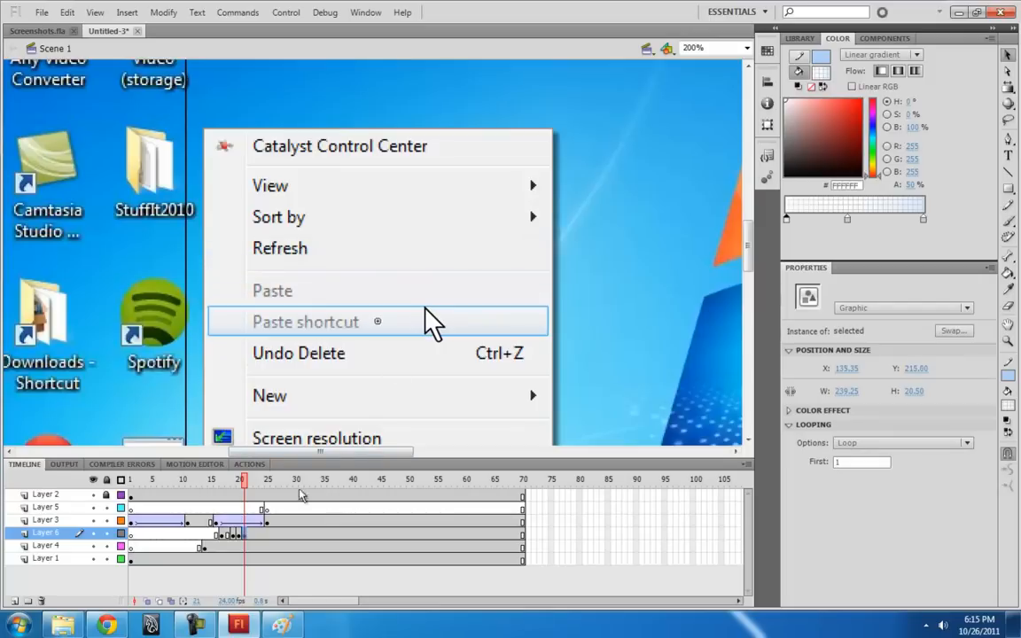
- Add a Layer 6 keyframe at frame 22 and move the highlight onto Undo Delete
{"action": "left_click", "coordinate": [251, 481]}
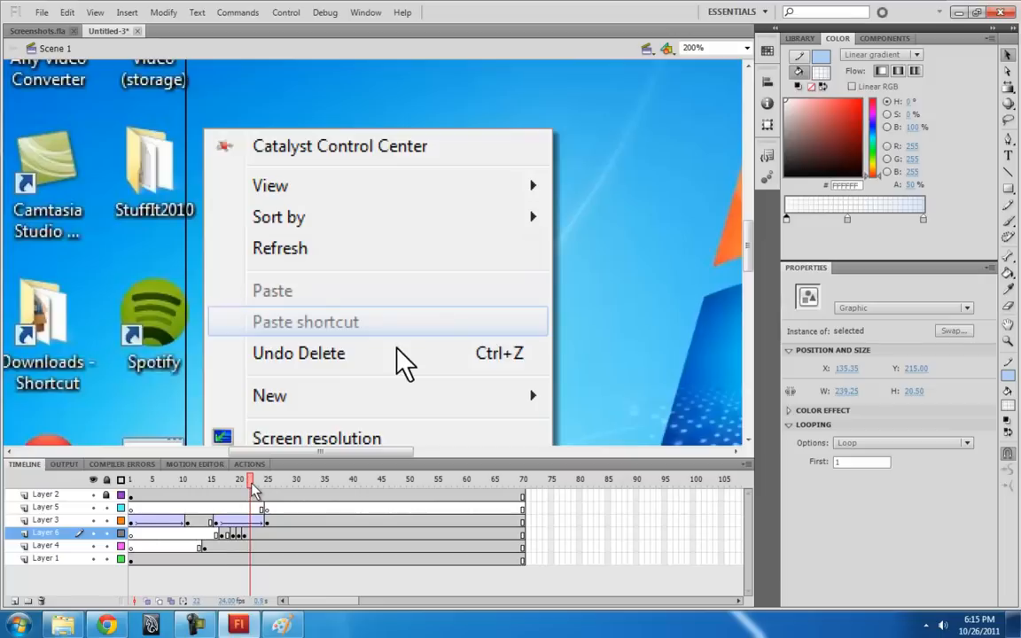
{"action": "left_click", "coordinate": [250, 534]}
{"action": "left_click_drag", "start_coordinate": [387, 331], "coordinate": [382, 357]}
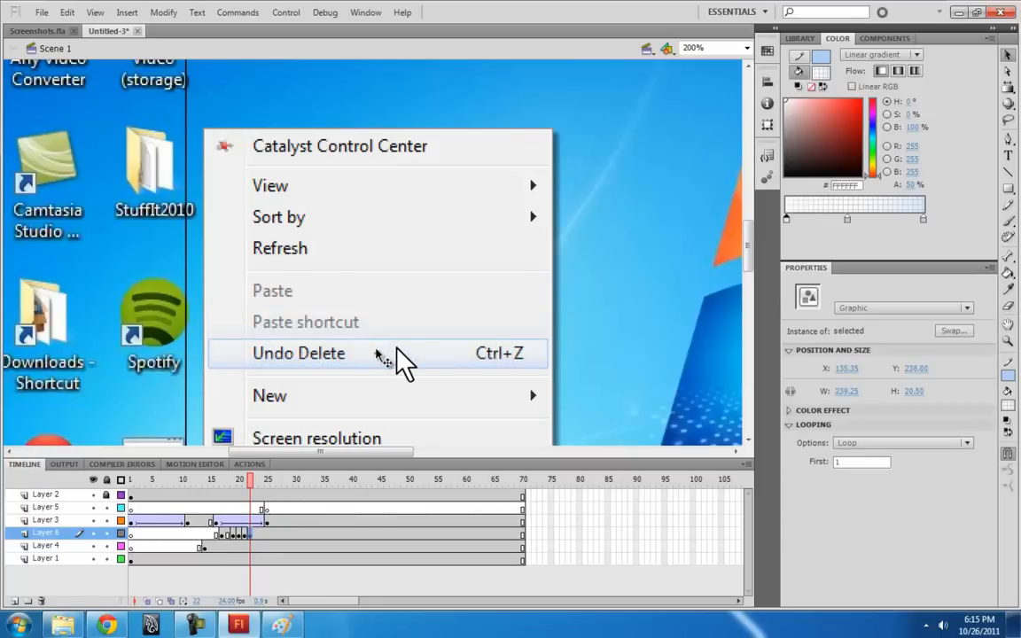
- Add another Layer 6 keyframe, place it at frame 24 and move the highlight onto New
{"action": "left_click", "coordinate": [256, 534]}
{"action": "key", "text": "F6"}
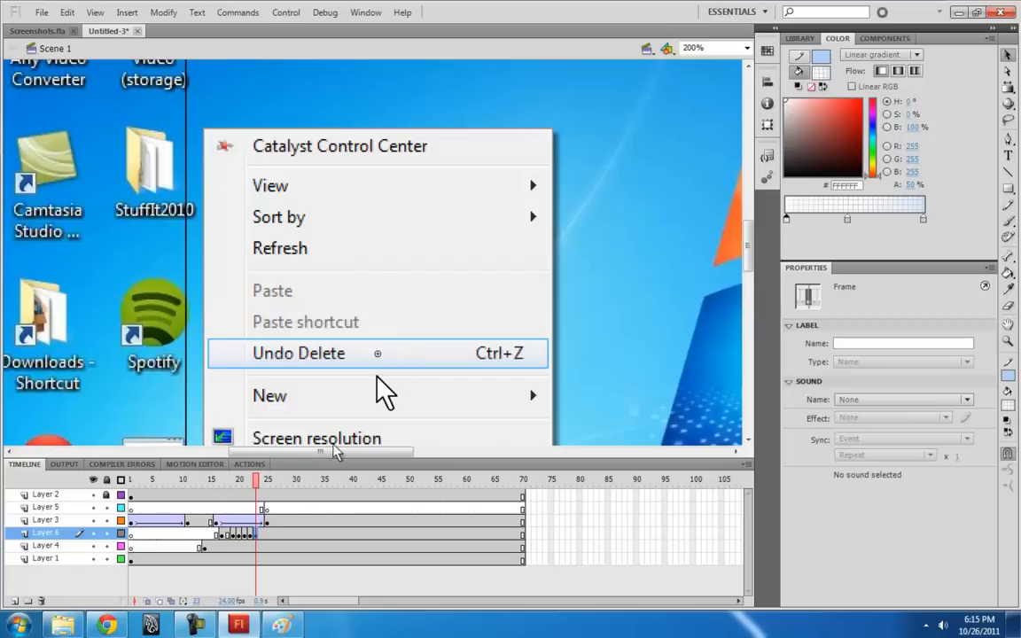
{"action": "left_click_drag", "start_coordinate": [256, 535], "coordinate": [263, 537]}
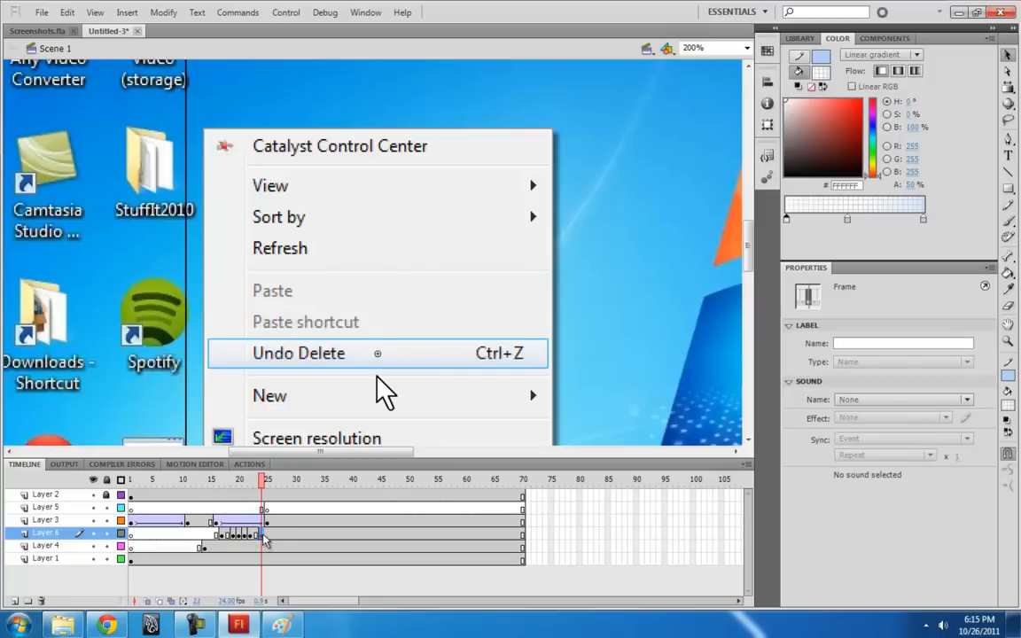
{"action": "left_click_drag", "start_coordinate": [388, 358], "coordinate": [383, 400]}
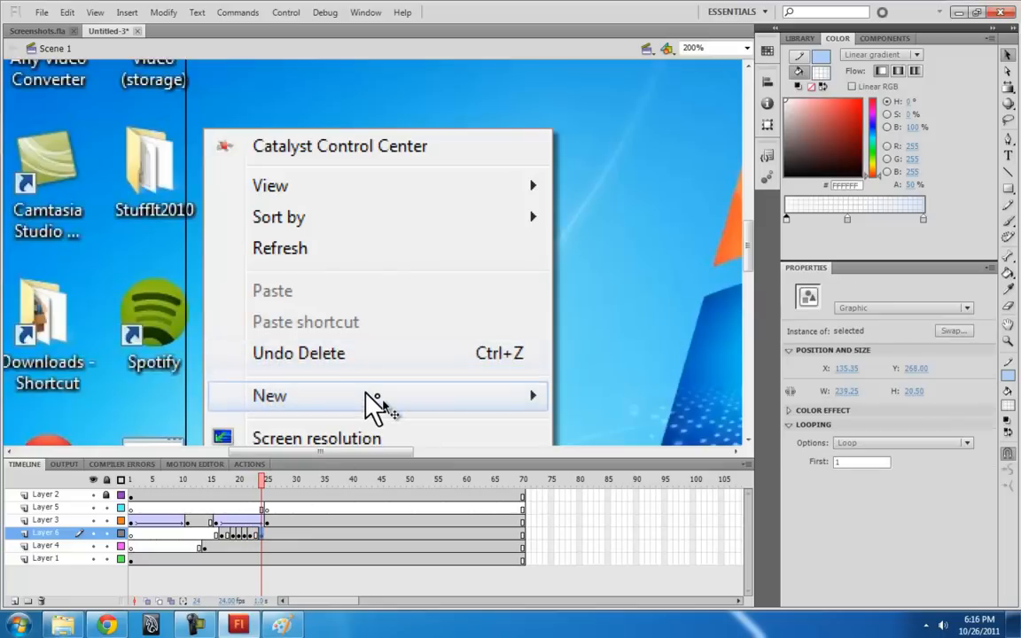
- Play the animation from frame 1 to check the highlight following the cursor, then return to frame 15
{"action": "left_click", "coordinate": [131, 521]}
{"action": "key", "text": "Return"}
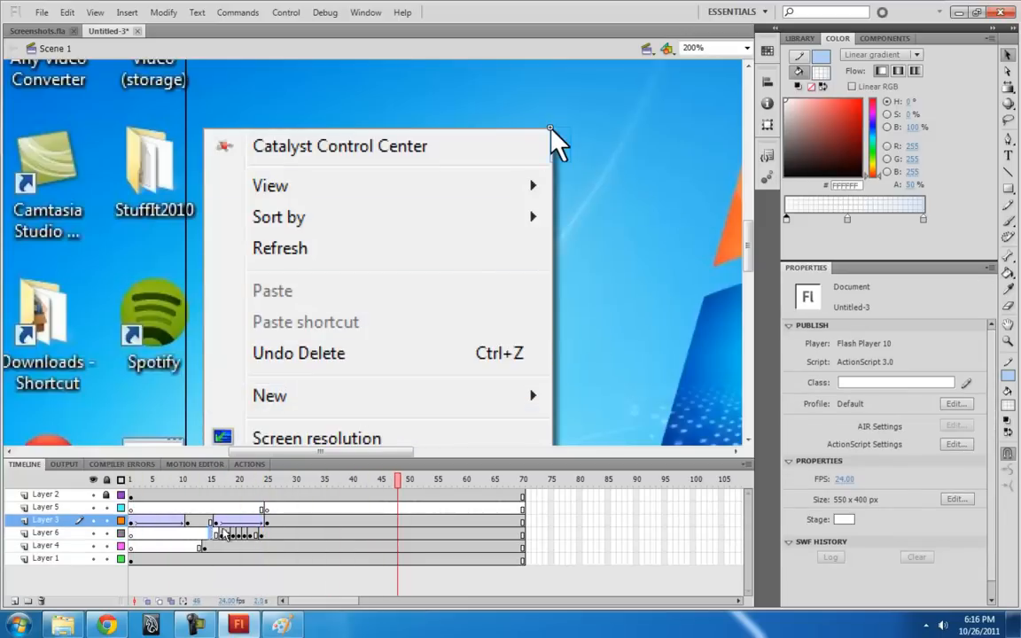
{"action": "left_click", "coordinate": [209, 534]}
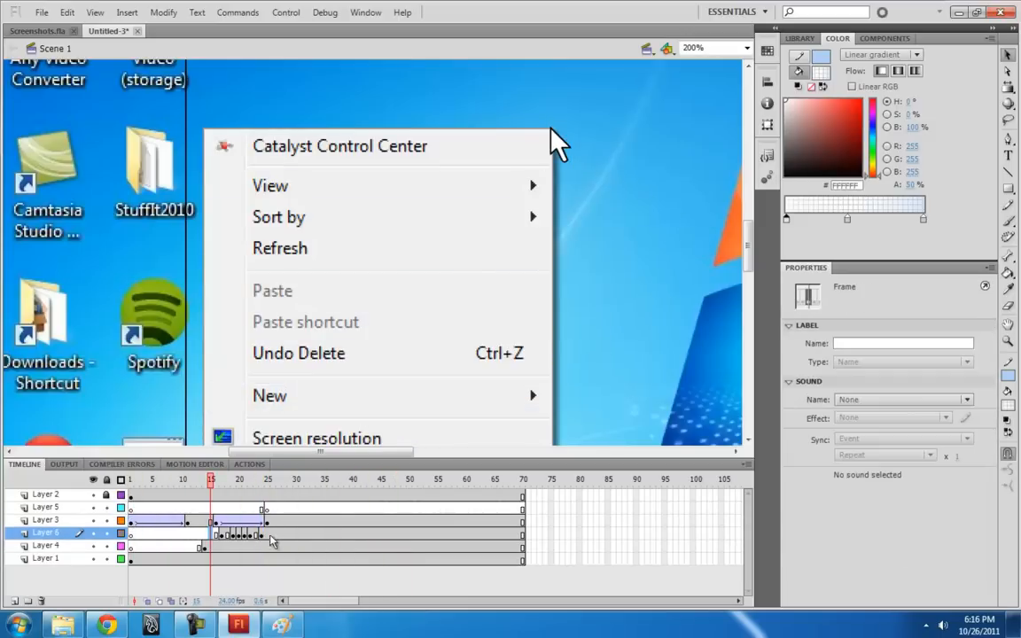
- Switch to the Windows desktop, open its context menu with the New submenu expanded, and capture the screen
{"action": "left_click", "coordinate": [976, 12]}
{"action": "right_click", "coordinate": [211, 228]}
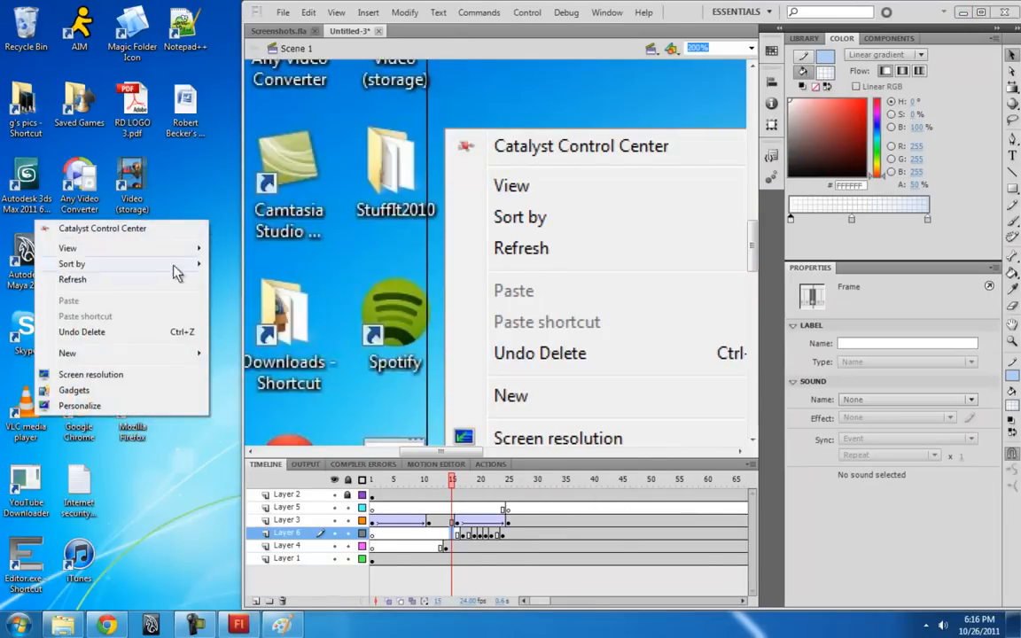
{"action": "mouse_move", "coordinate": [176, 363]}
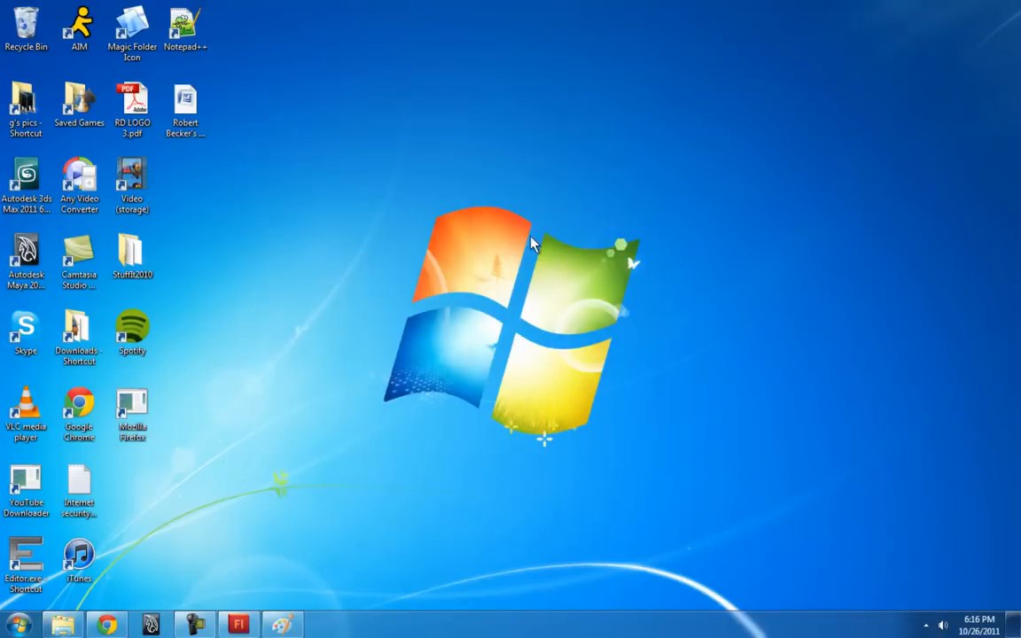
{"action": "right_click", "coordinate": [338, 245]}
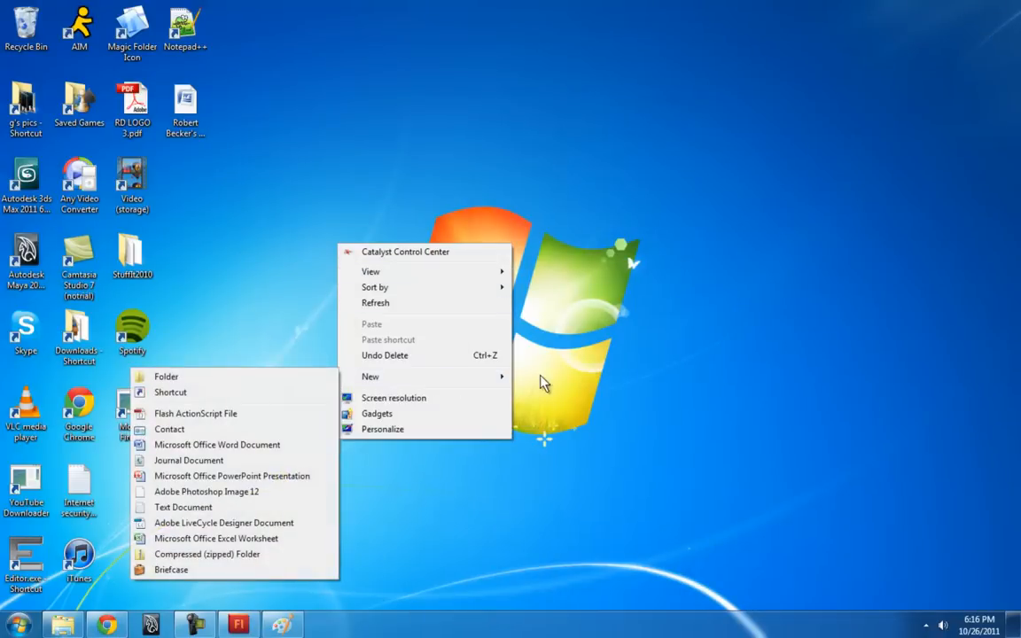
{"action": "right_click", "coordinate": [647, 250]}
{"action": "mouse_move", "coordinate": [564, 387]}
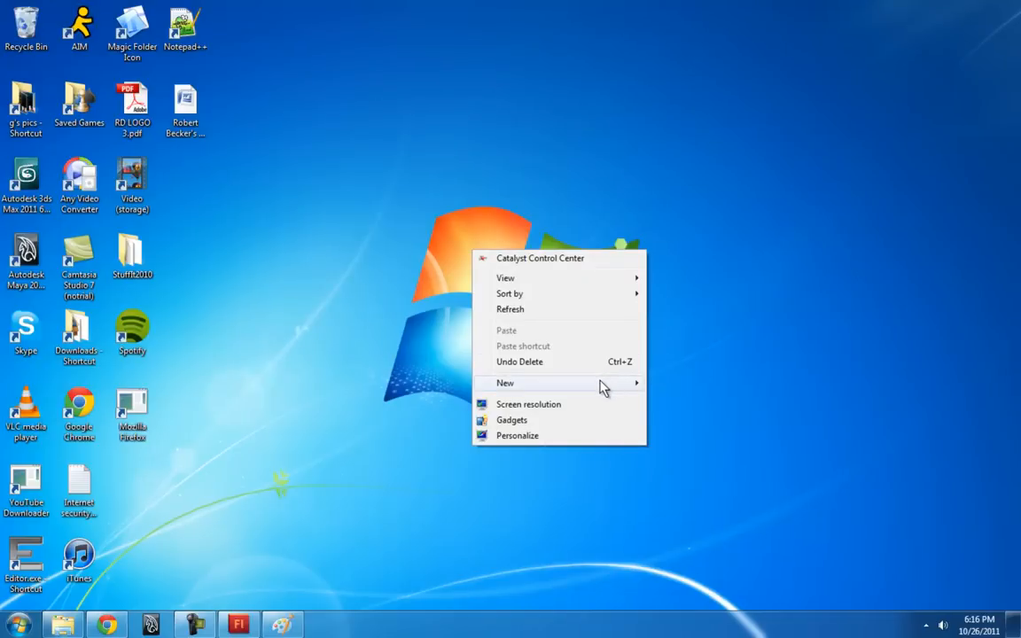
{"action": "mouse_move", "coordinate": [644, 395]}
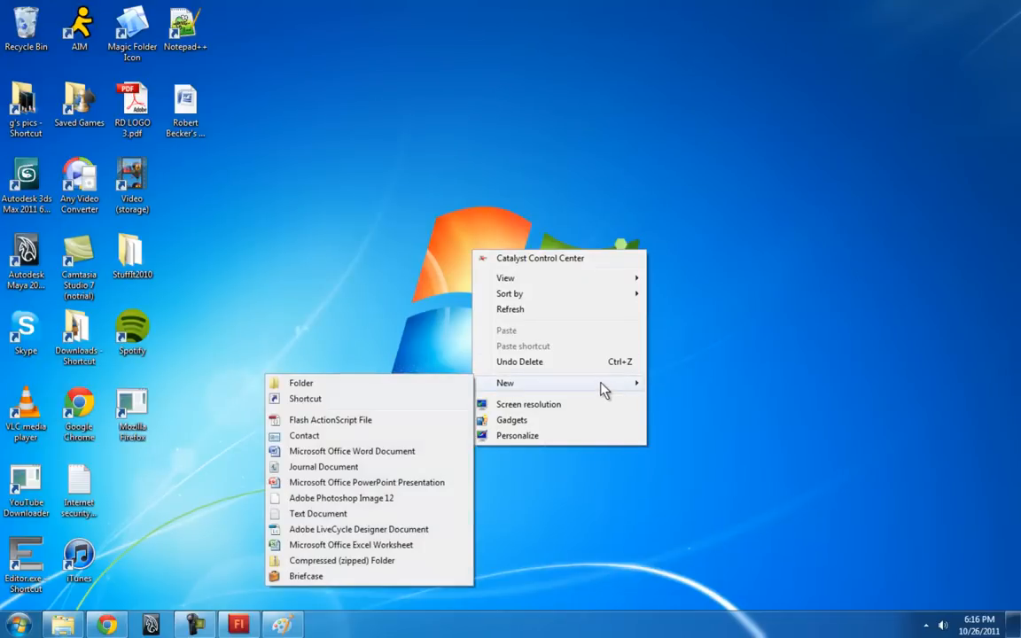
- Switch to Paint and paste the captured desktop screenshot into the open screenshot2.png image
{"action": "left_click", "coordinate": [285, 623]}
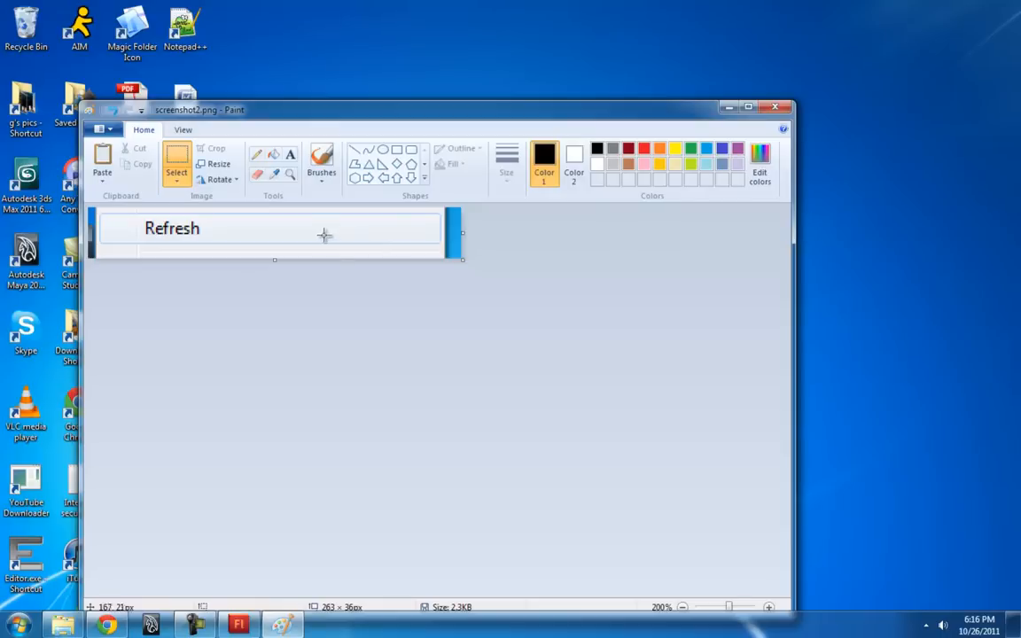
{"action": "key", "text": "ctrl+v"}
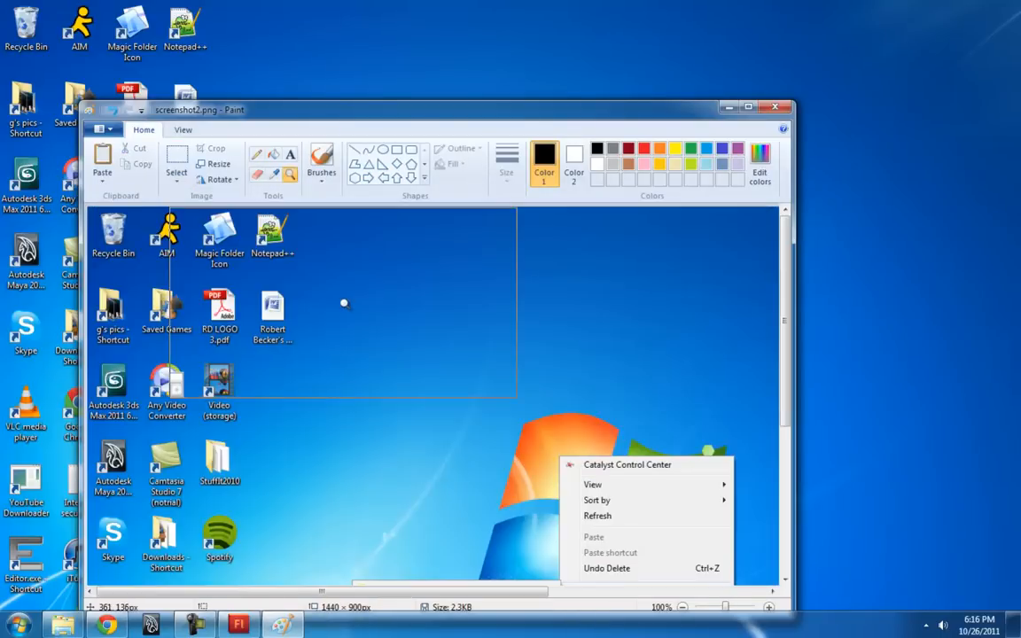
{"action": "right_click", "coordinate": [344, 303]}
{"action": "left_click", "coordinate": [306, 451]}
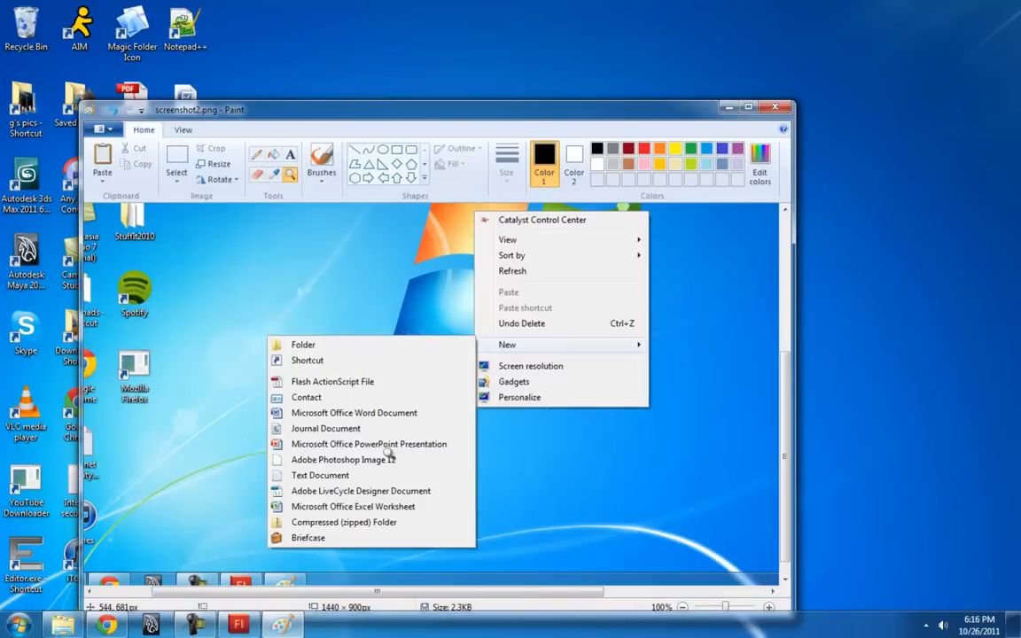
- Crop the pasted screenshot to an area of about 317 × 324 px around the New submenu
{"action": "left_click", "coordinate": [176, 168]}
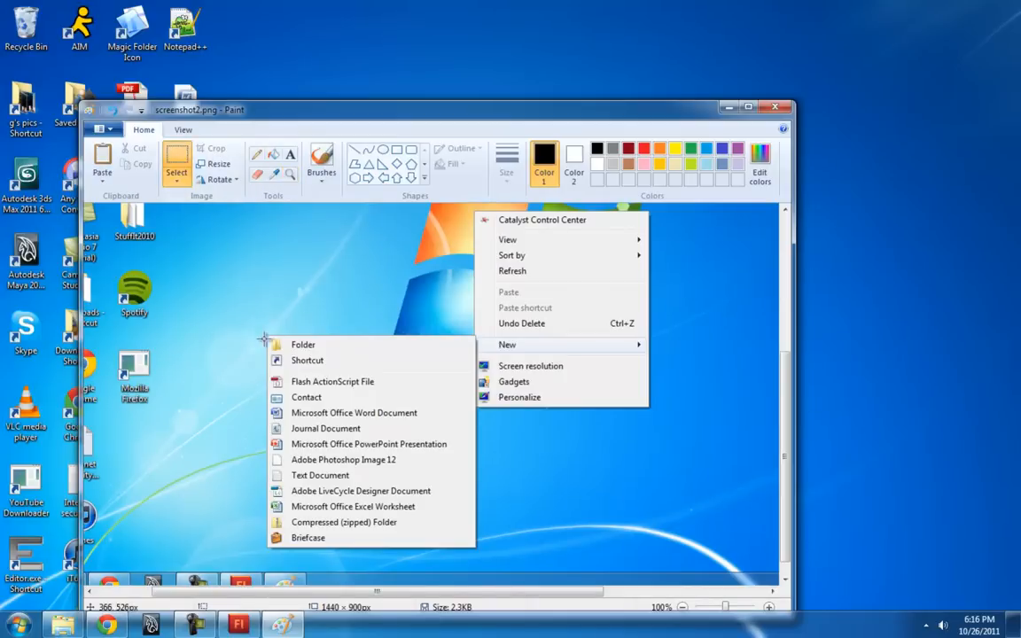
{"action": "left_click_drag", "start_coordinate": [247, 320], "coordinate": [479, 545]}
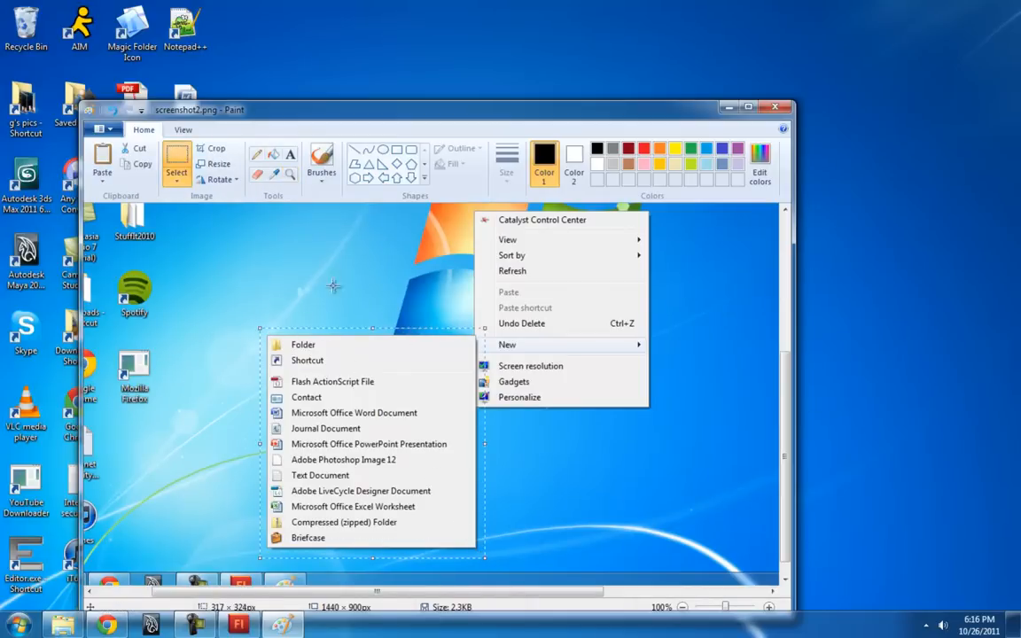
{"action": "left_click", "coordinate": [211, 149]}
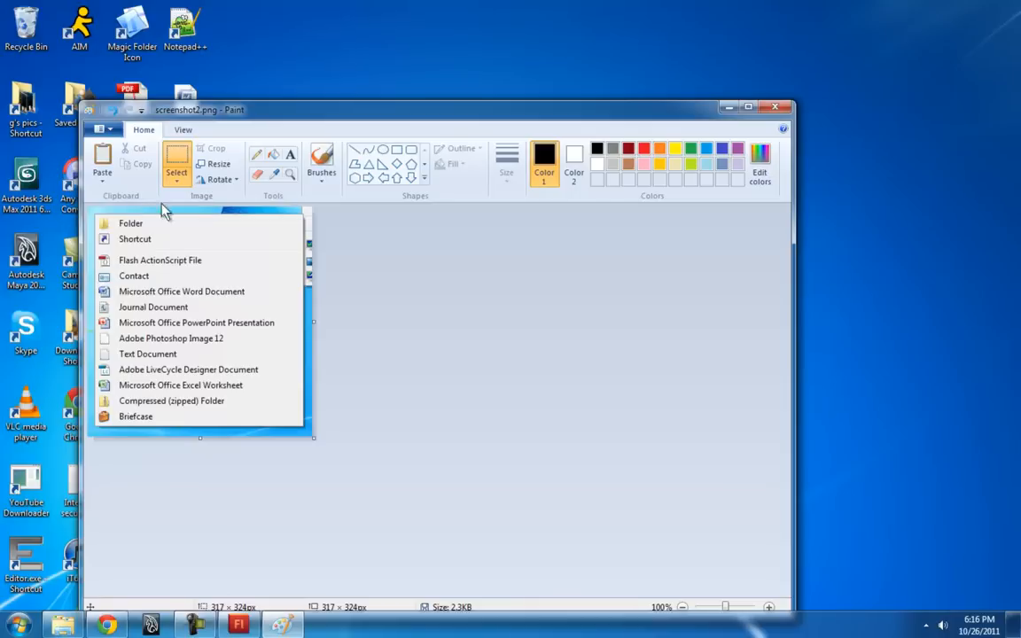
- Select the whole cropped image and shift it so the submenu's upper-left corner meets the canvas corner
{"action": "left_click", "coordinate": [288, 175]}
{"action": "left_click", "coordinate": [216, 308]}
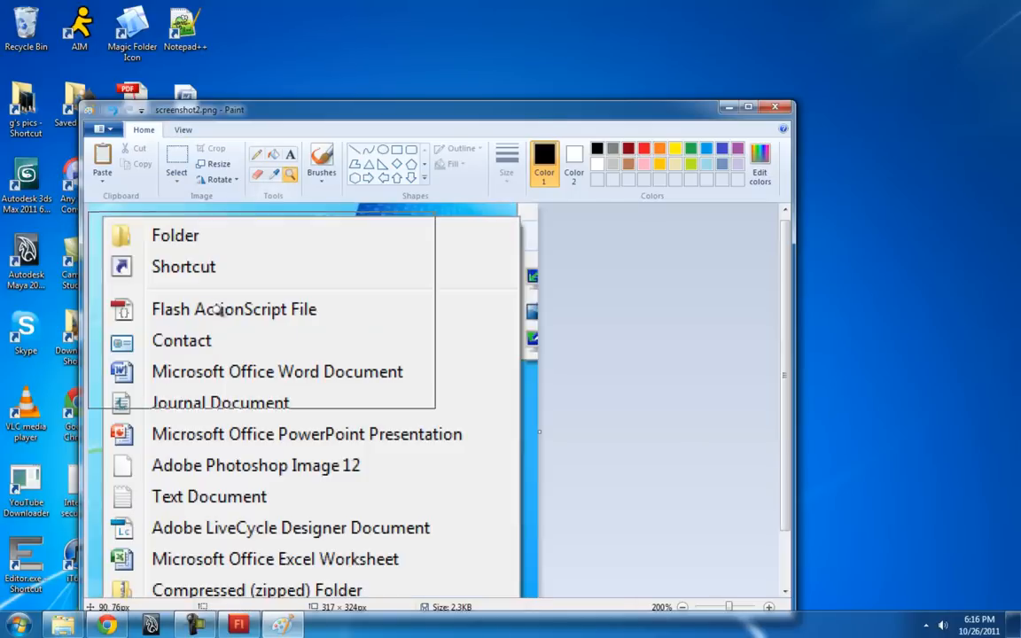
{"action": "left_click", "coordinate": [184, 175]}
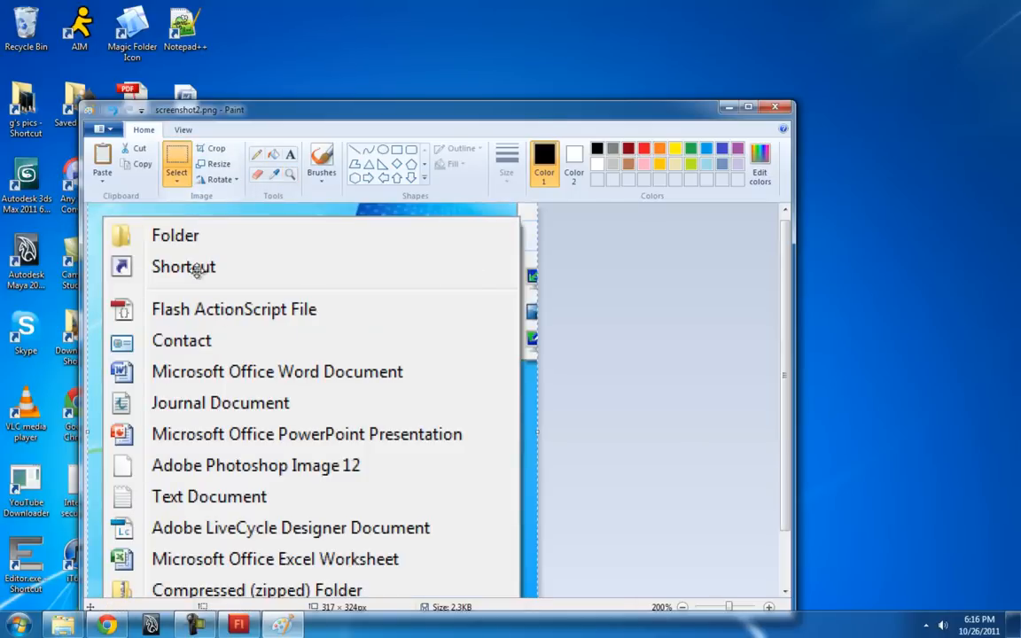
{"action": "key", "text": "ctrl+a"}
{"action": "left_click_drag", "start_coordinate": [154, 277], "coordinate": [135, 266]}
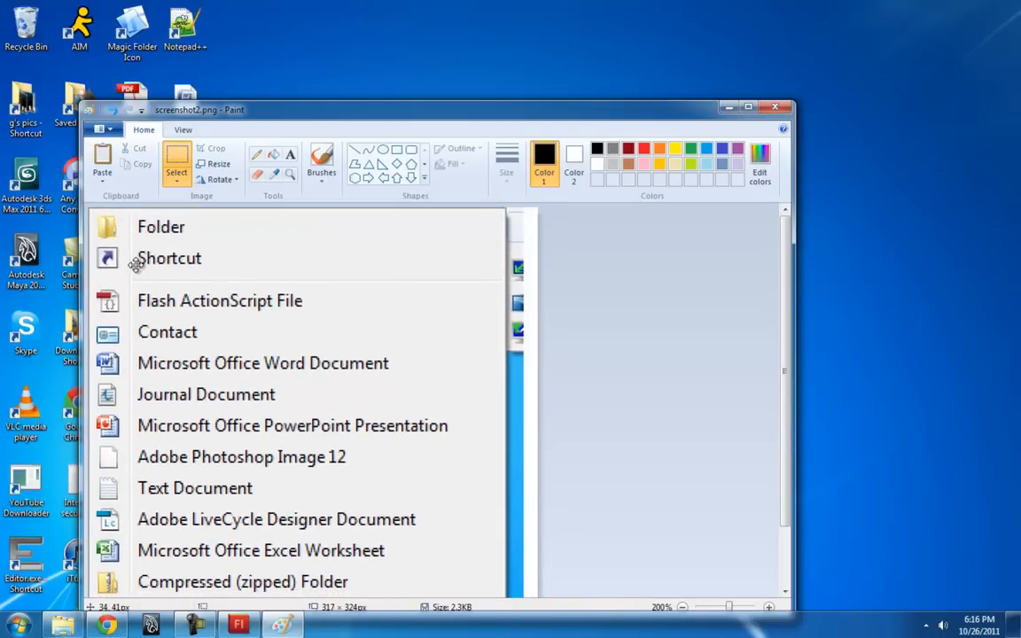
{"action": "scroll", "coordinate": [592, 355], "scroll_direction": "down", "scroll_amount": 3}
{"action": "scroll", "coordinate": [553, 367], "scroll_direction": "up", "scroll_amount": 3}
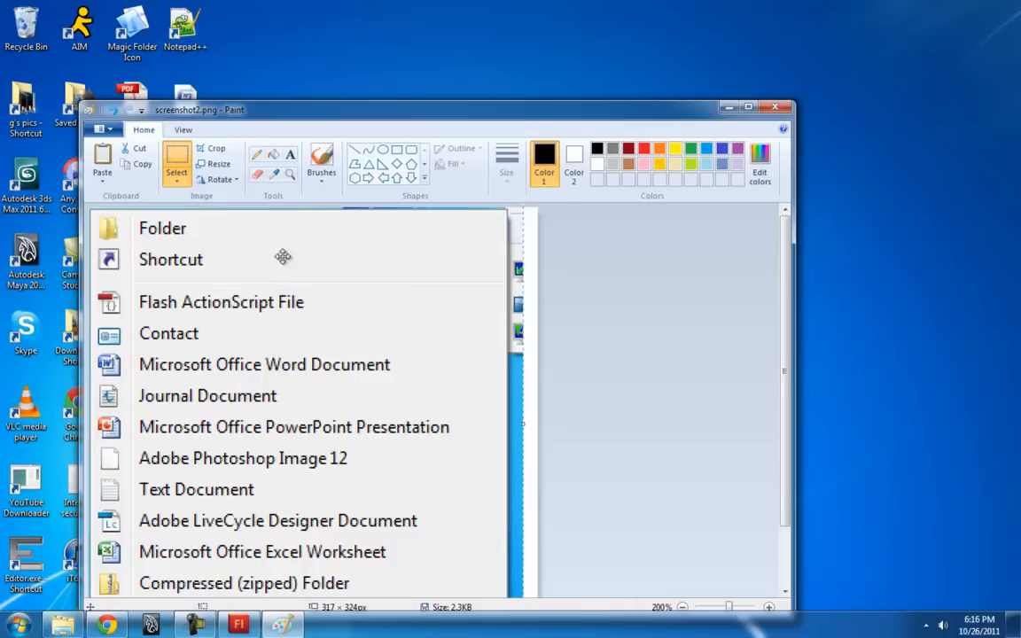
{"action": "key", "text": "ctrl+z"}
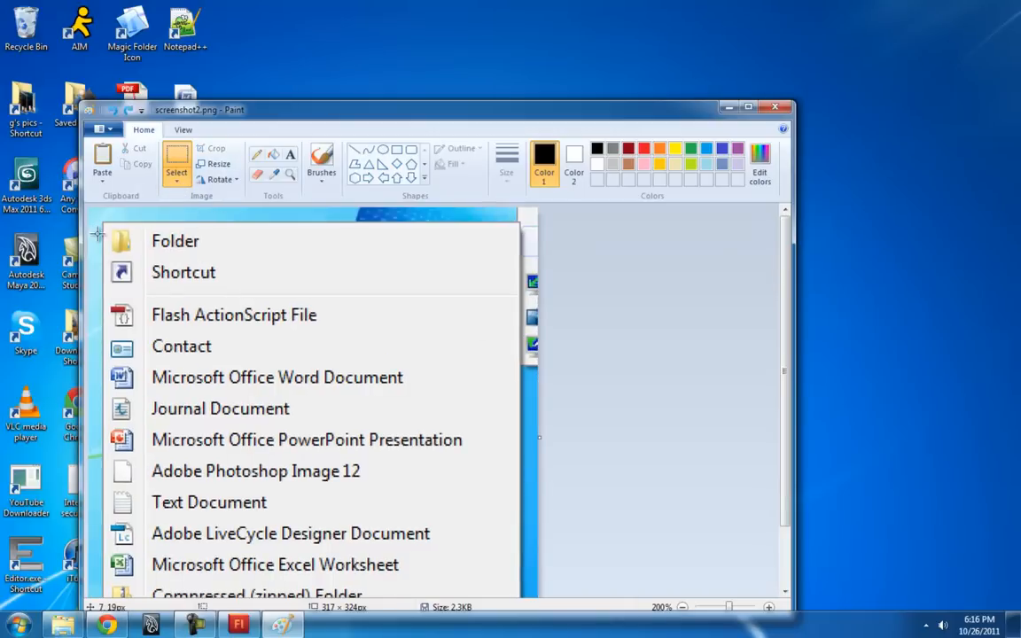
{"action": "key", "text": "ctrl+y"}
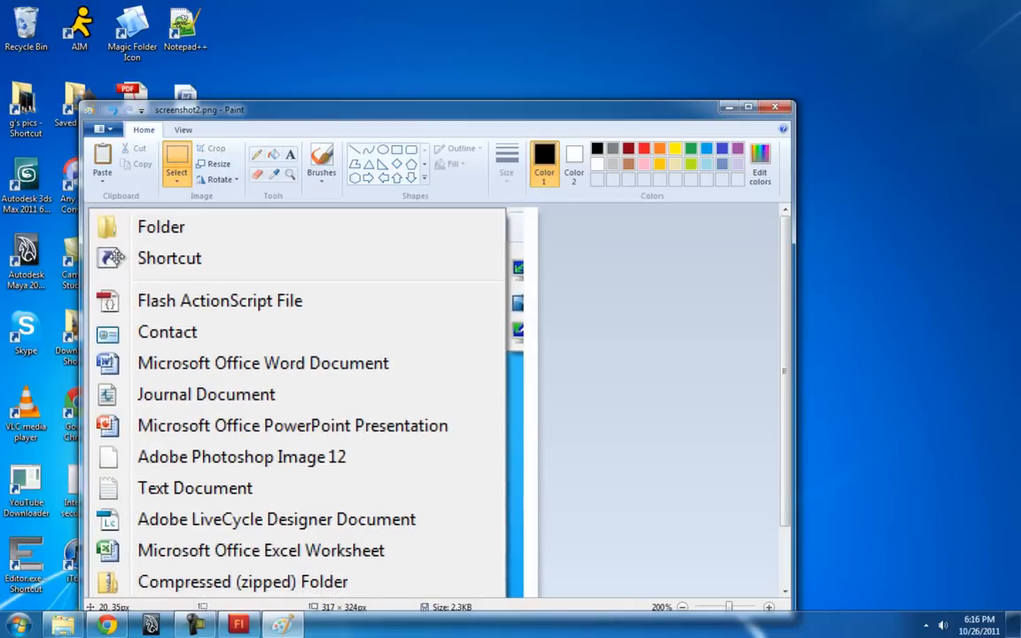
- Shrink the canvas to 295 × 300 px so it ends at the submenu's lower-right edge
{"action": "left_click", "coordinate": [257, 153]}
{"action": "scroll", "coordinate": [567, 312], "scroll_direction": "down", "scroll_amount": 3}
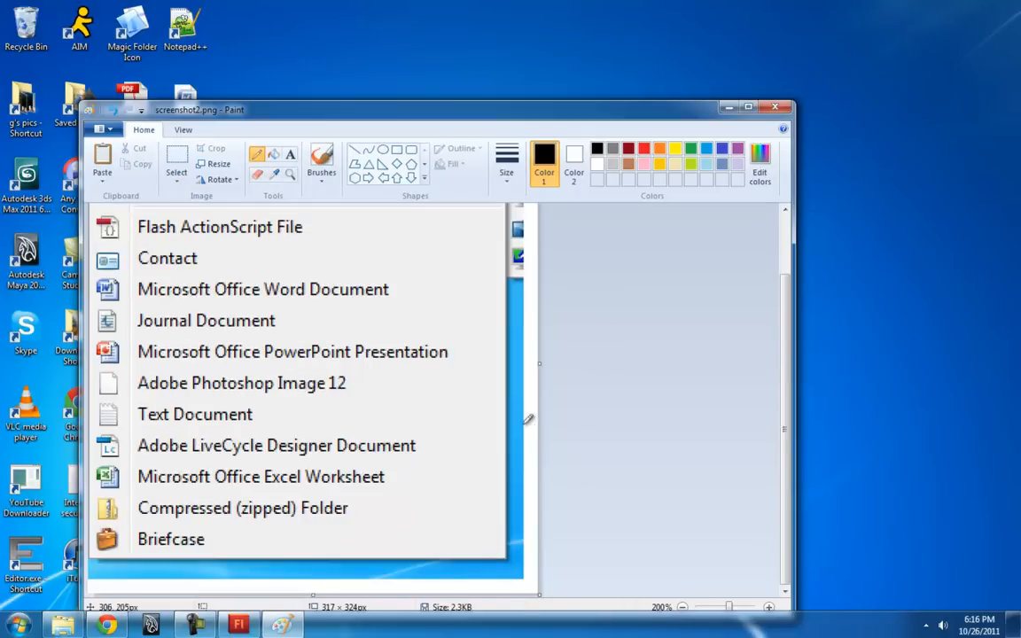
{"action": "left_click_drag", "start_coordinate": [539, 597], "coordinate": [508, 593]}
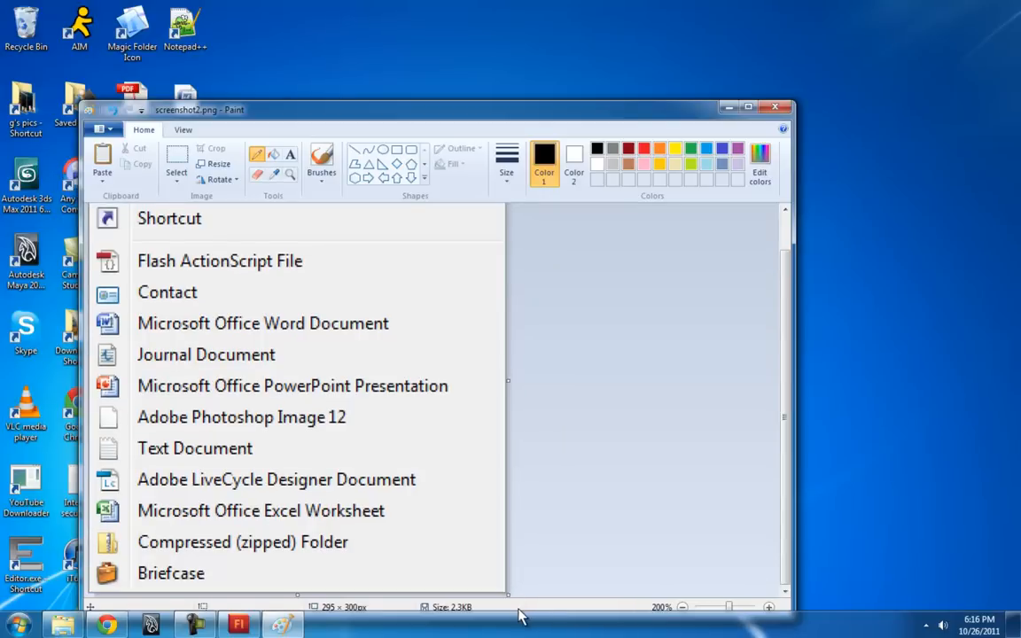
- Save the trimmed submenu image as a new PNG named screenshot3.png in the Using Screenshots folder
{"action": "left_click", "coordinate": [104, 131]}
{"action": "mouse_move", "coordinate": [164, 250]}
{"action": "left_click", "coordinate": [372, 212]}
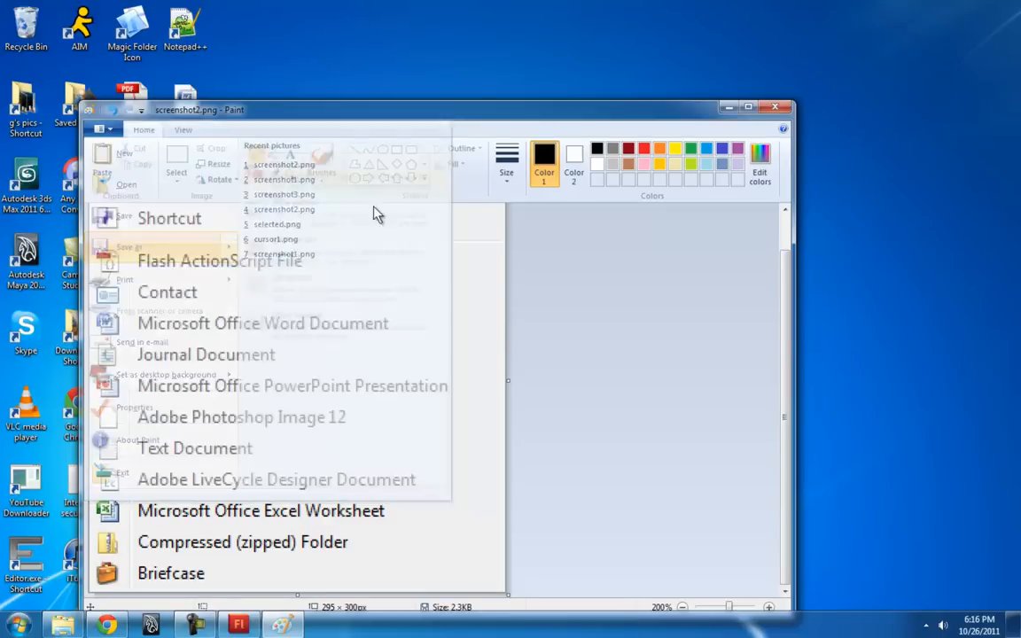
{"action": "left_click", "coordinate": [345, 448]}
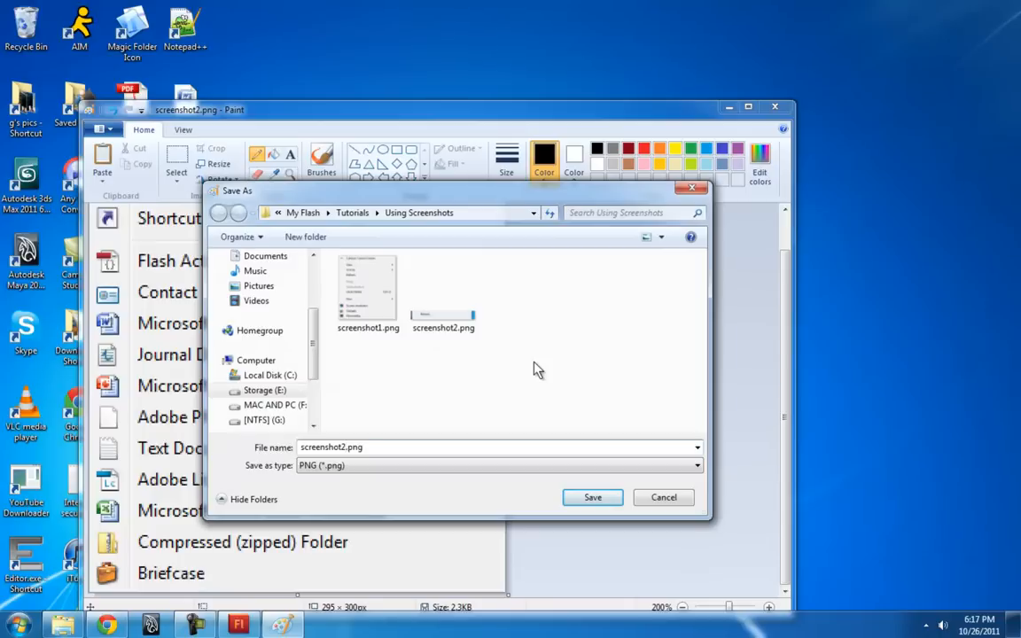
{"action": "key", "text": "BackSpace"}
{"action": "type", "text": "3"}
{"action": "left_click", "coordinate": [608, 500]}
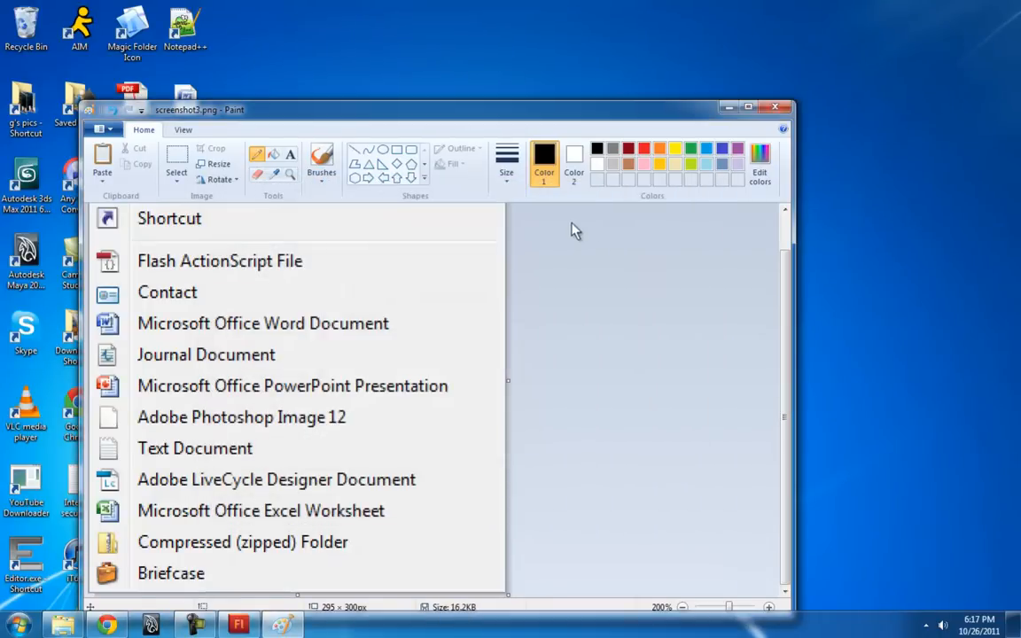
- Switch to Flash and import screenshot3.png from the Using Screenshots folder into the Untitled-3 library
{"action": "key", "text": "alt+Tab"}
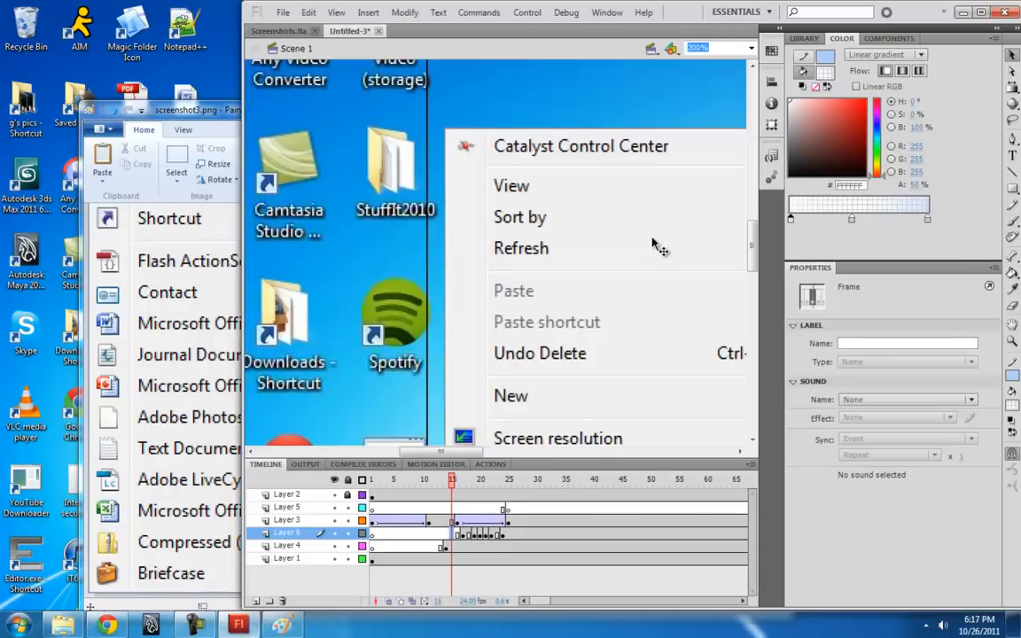
{"action": "key", "text": "alt+Tab"}
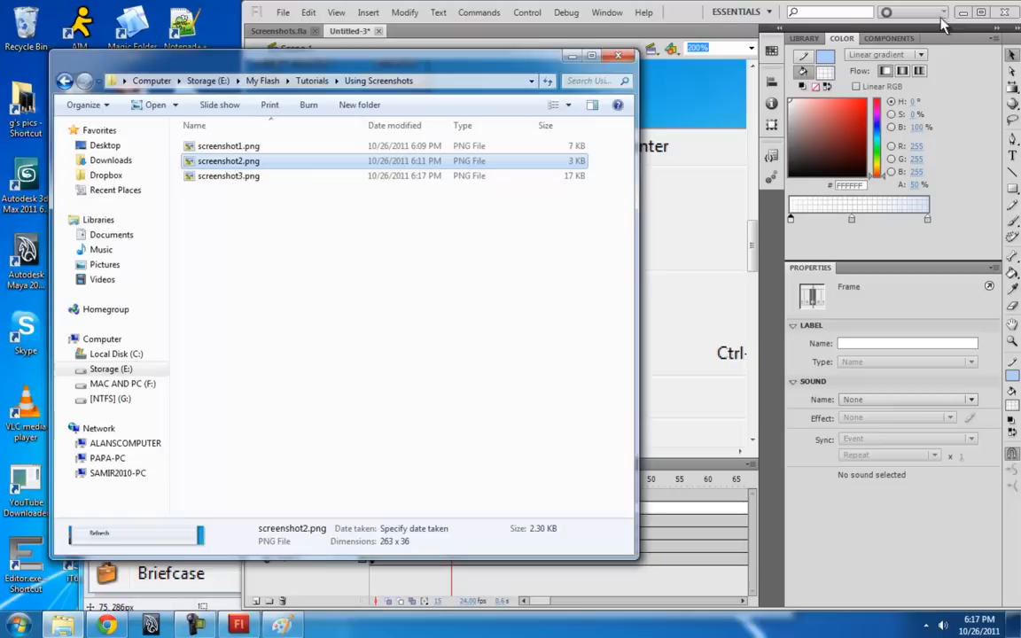
{"action": "left_click", "coordinate": [809, 40]}
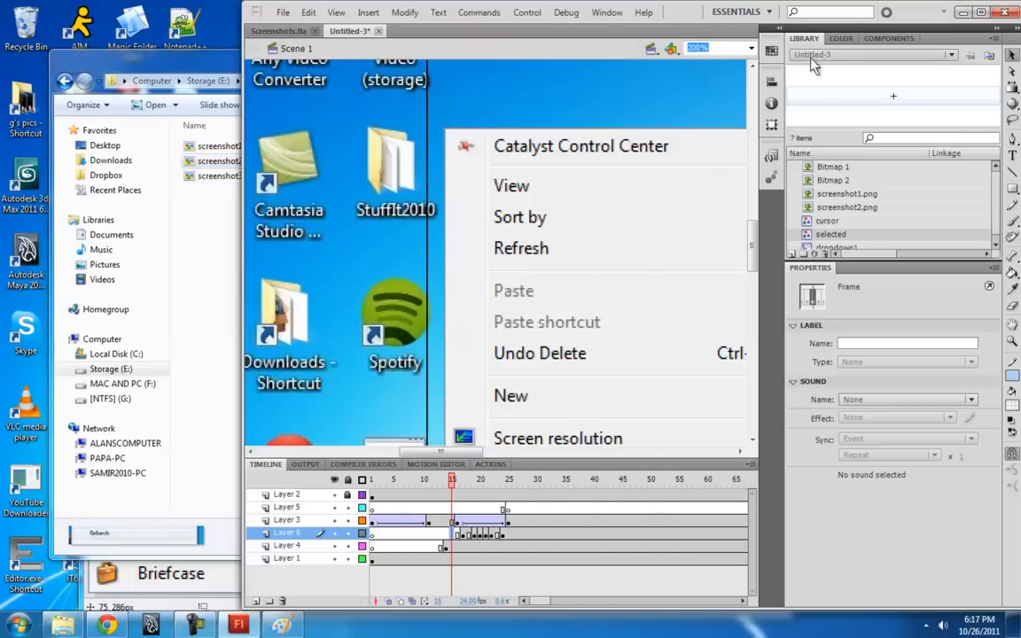
{"action": "left_click", "coordinate": [171, 200]}
{"action": "left_click_drag", "start_coordinate": [222, 175], "coordinate": [793, 248]}
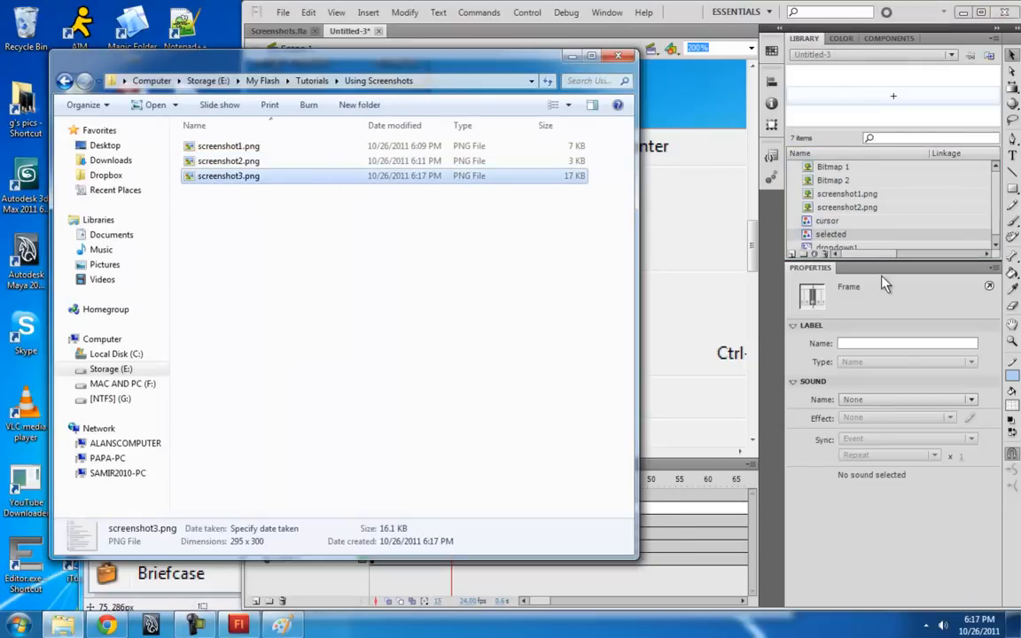
{"action": "left_click", "coordinate": [573, 57]}
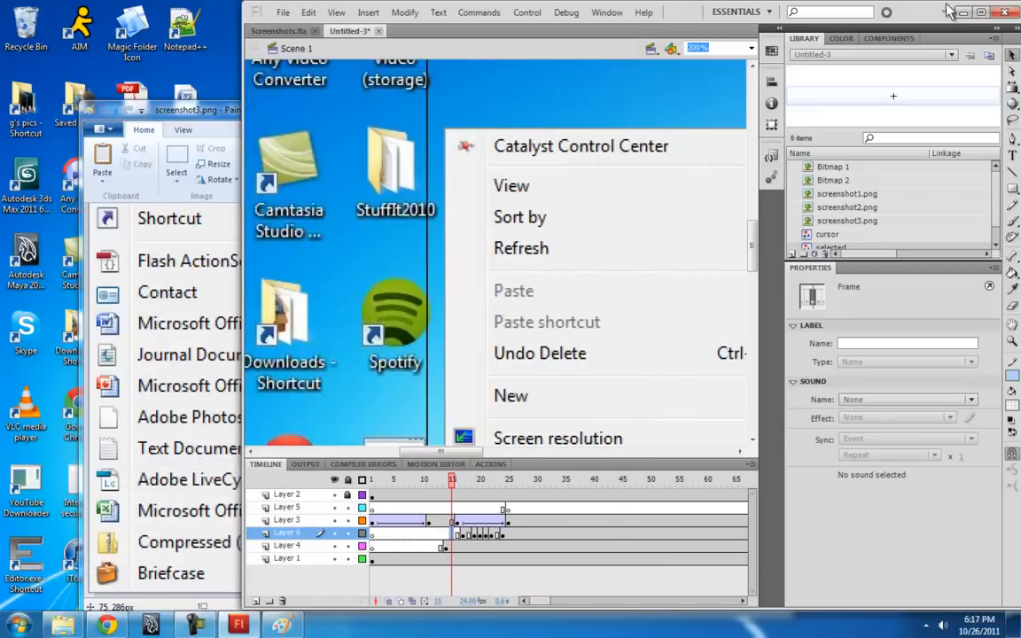
- Add a new layer directly above Layer 6 and insert a blank keyframe on it at frame 29
{"action": "double_click", "coordinate": [904, 11]}
{"action": "key", "text": "ctrl+1"}
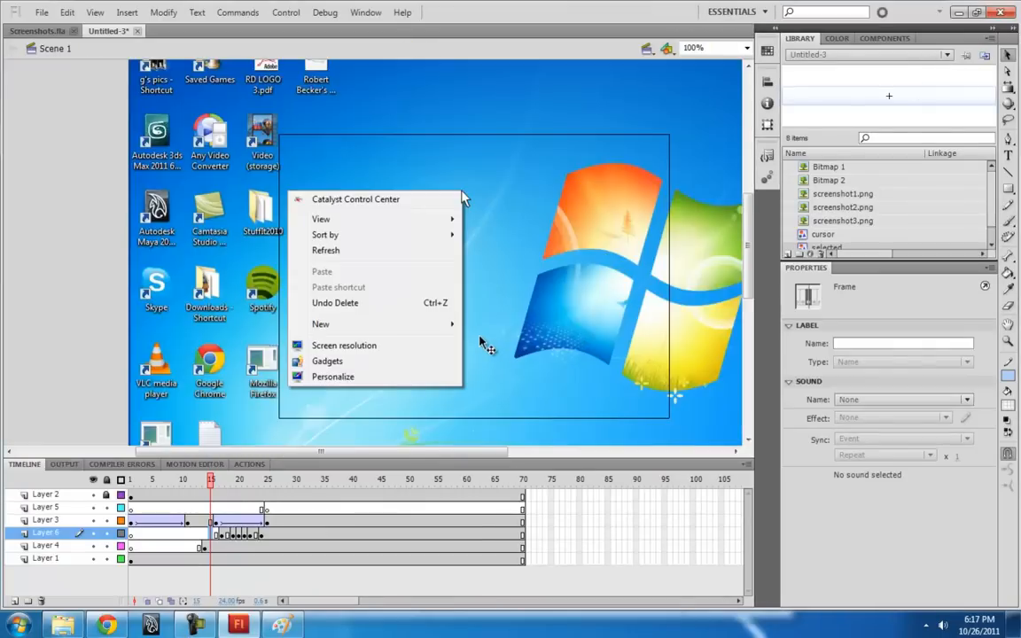
{"action": "left_click_drag", "start_coordinate": [450, 328], "coordinate": [410, 271]}
{"action": "left_click_drag", "start_coordinate": [211, 479], "coordinate": [286, 492]}
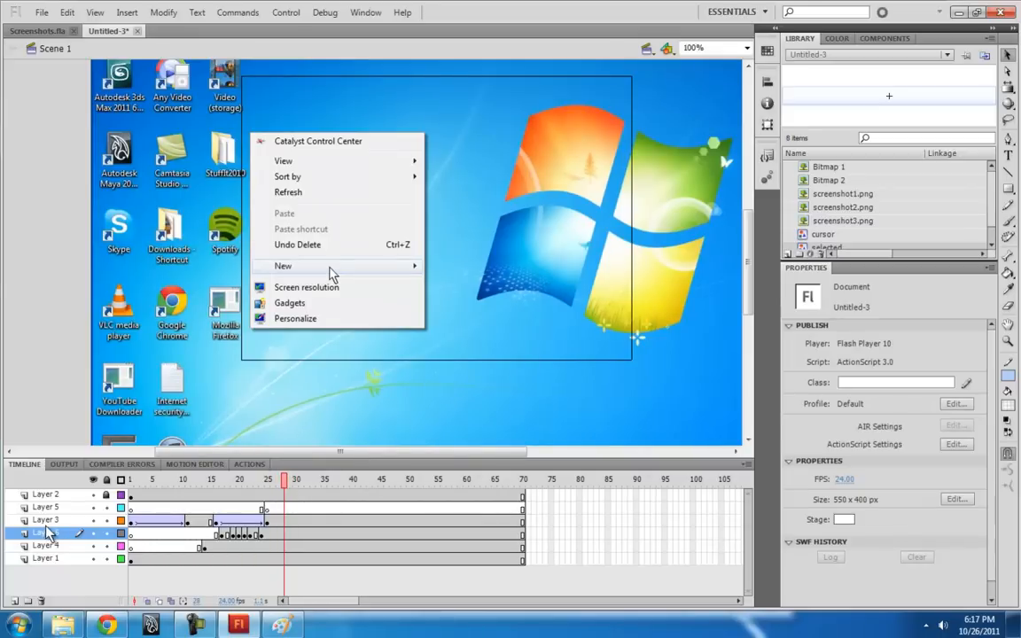
{"action": "left_click", "coordinate": [16, 600]}
{"action": "left_click", "coordinate": [284, 534]}
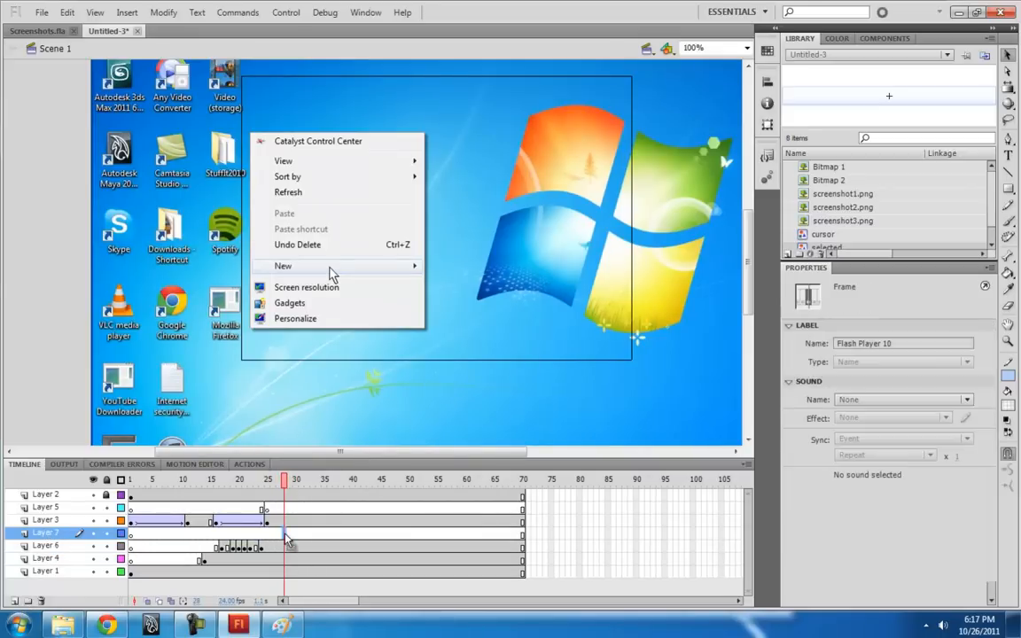
{"action": "left_click", "coordinate": [290, 534]}
{"action": "key", "text": "F7"}
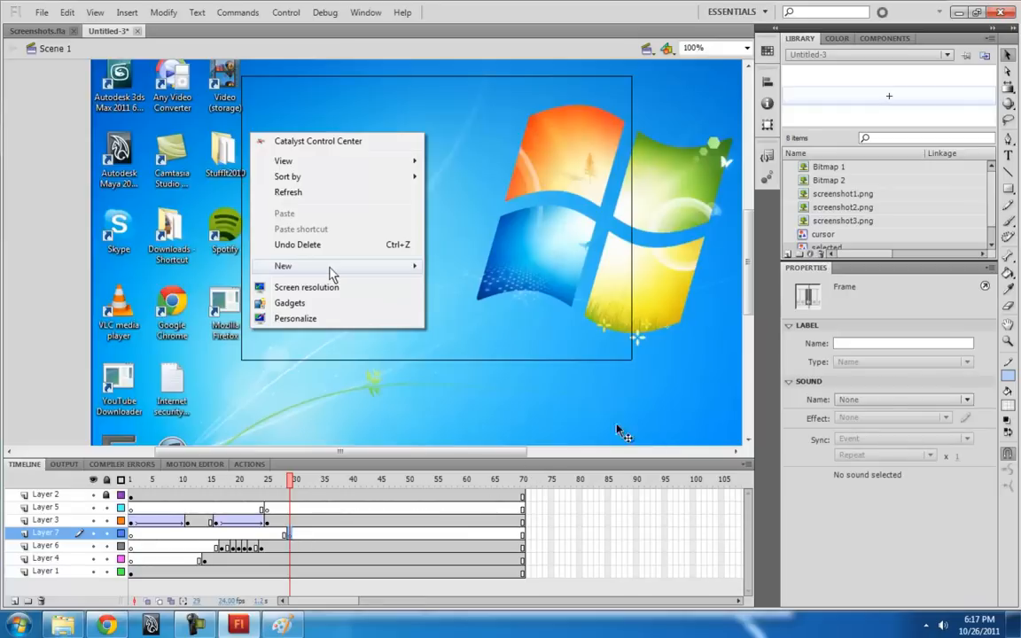
- Place screenshot3.png from the library on the stage, adjoining the context menu at the New item
{"action": "left_click", "coordinate": [837, 222]}
{"action": "left_click_drag", "start_coordinate": [803, 233], "coordinate": [535, 372]}
{"action": "left_click_drag", "start_coordinate": [487, 310], "coordinate": [448, 241]}
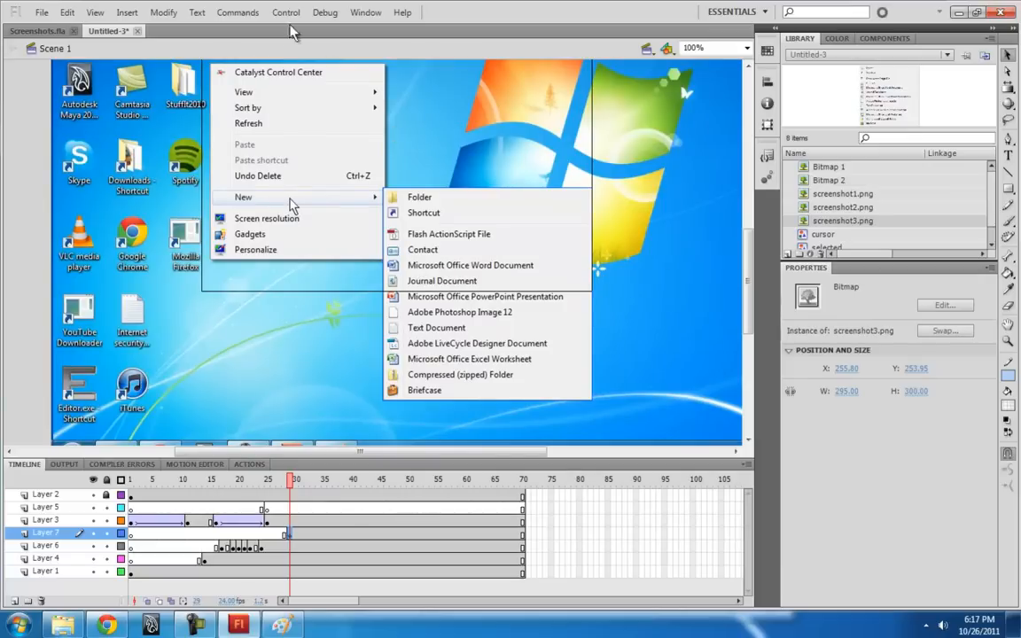
- Convert the placed submenu bitmap to a Movie Clip symbol named dropdown2
{"action": "right_click", "coordinate": [487, 274]}
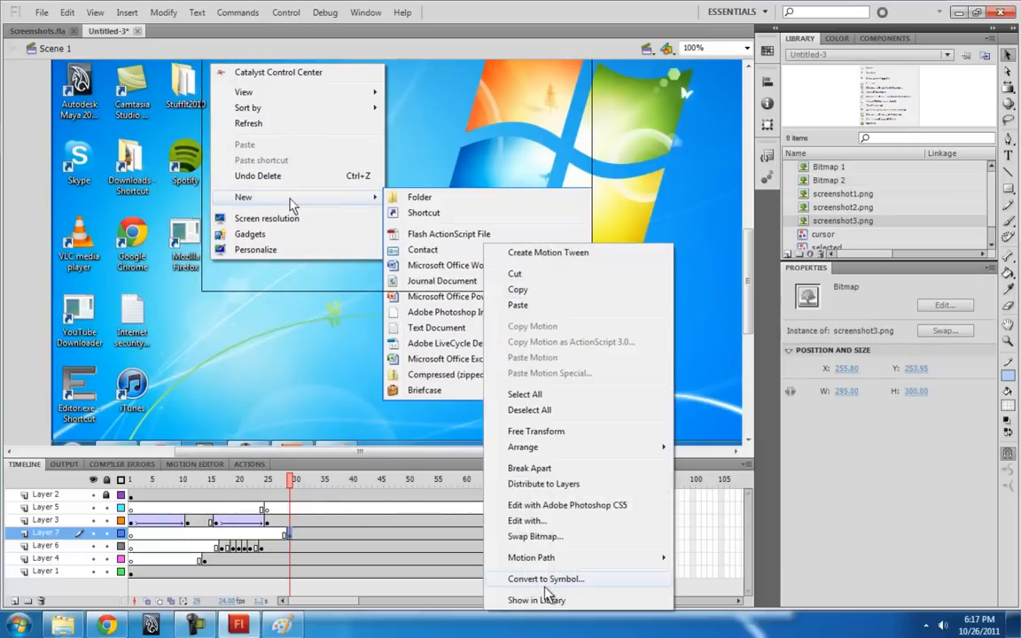
{"action": "left_click", "coordinate": [492, 533]}
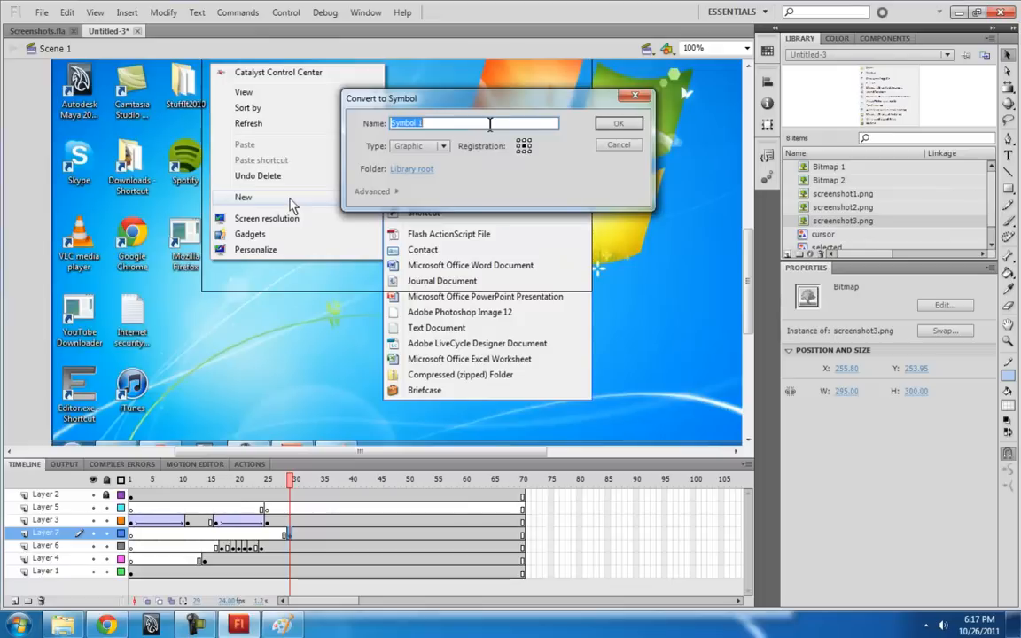
{"action": "type", "text": "dropdown2"}
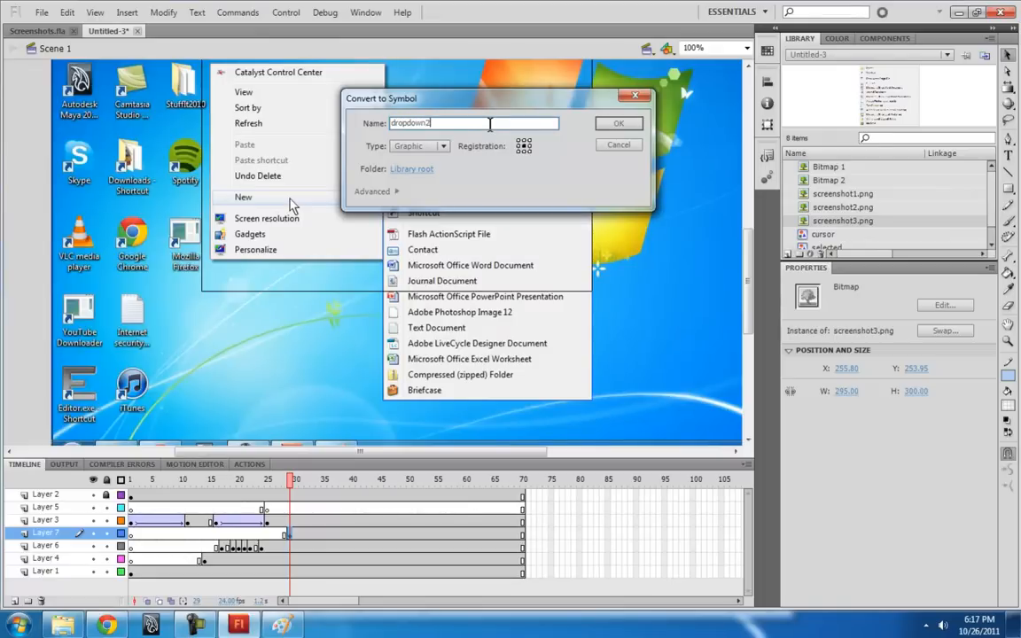
{"action": "left_click", "coordinate": [444, 146]}
{"action": "left_click", "coordinate": [439, 163]}
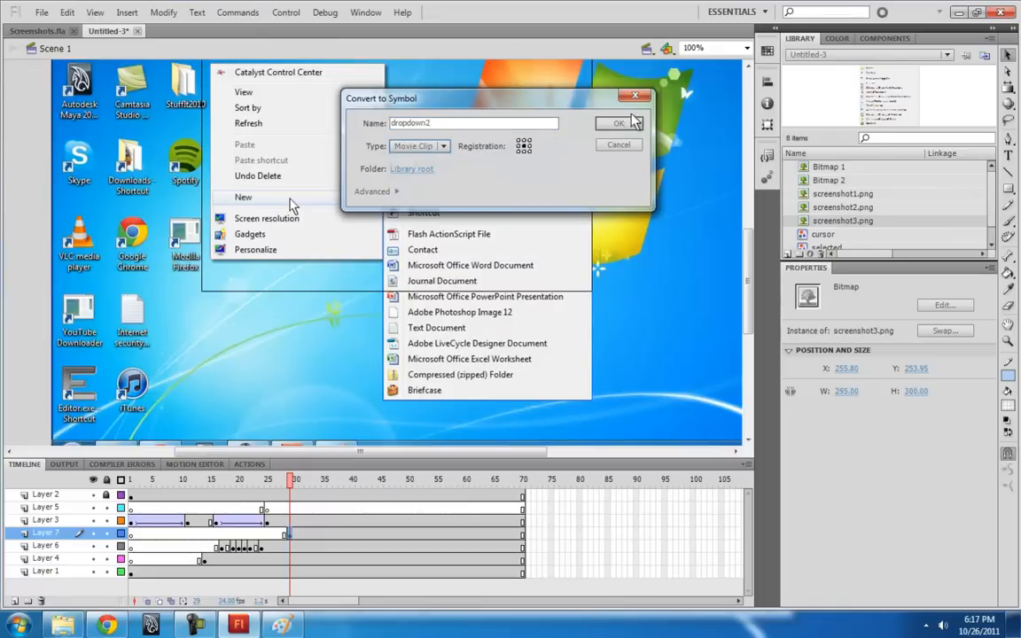
{"action": "key", "text": "Return"}
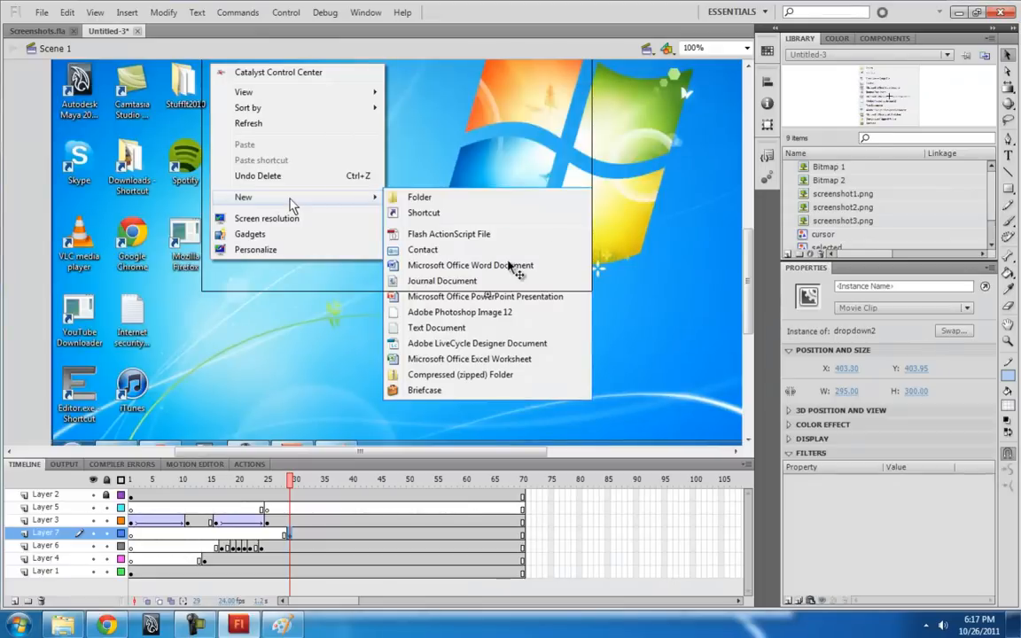
- Apply a Drop Shadow filter to the dropdown2 instance and set its strength to 50%
{"action": "left_click", "coordinate": [791, 604]}
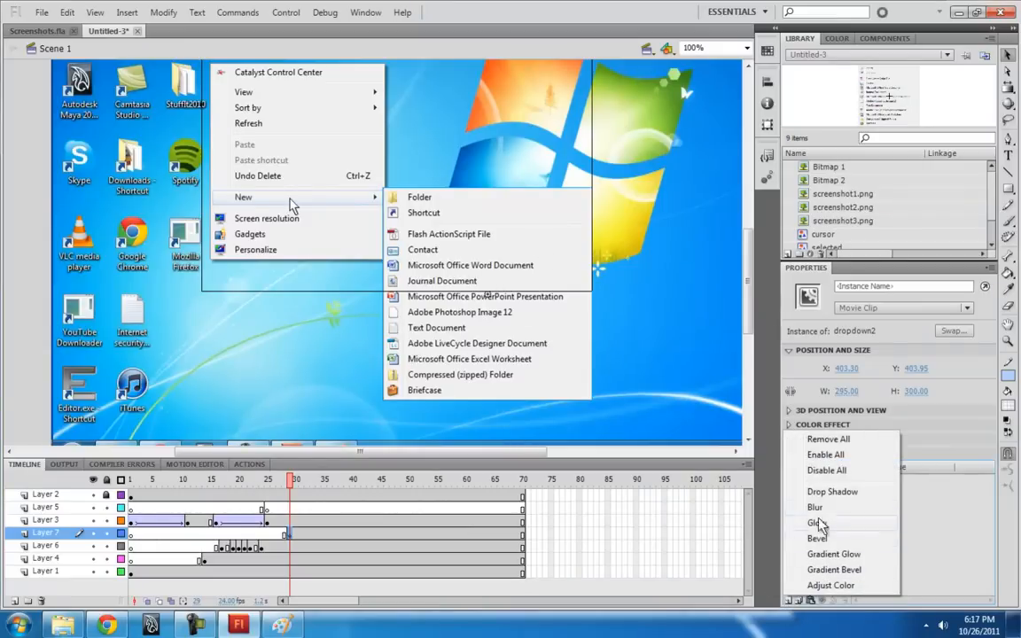
{"action": "left_click", "coordinate": [837, 490]}
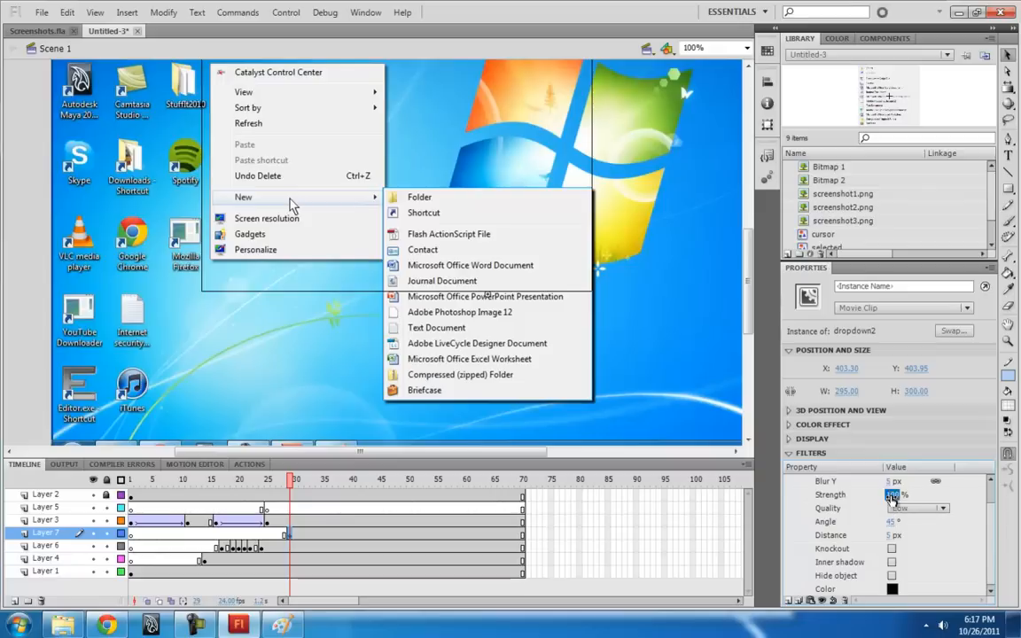
{"action": "left_click", "coordinate": [893, 494]}
{"action": "type", "text": "50"}
{"action": "key", "text": "Return"}
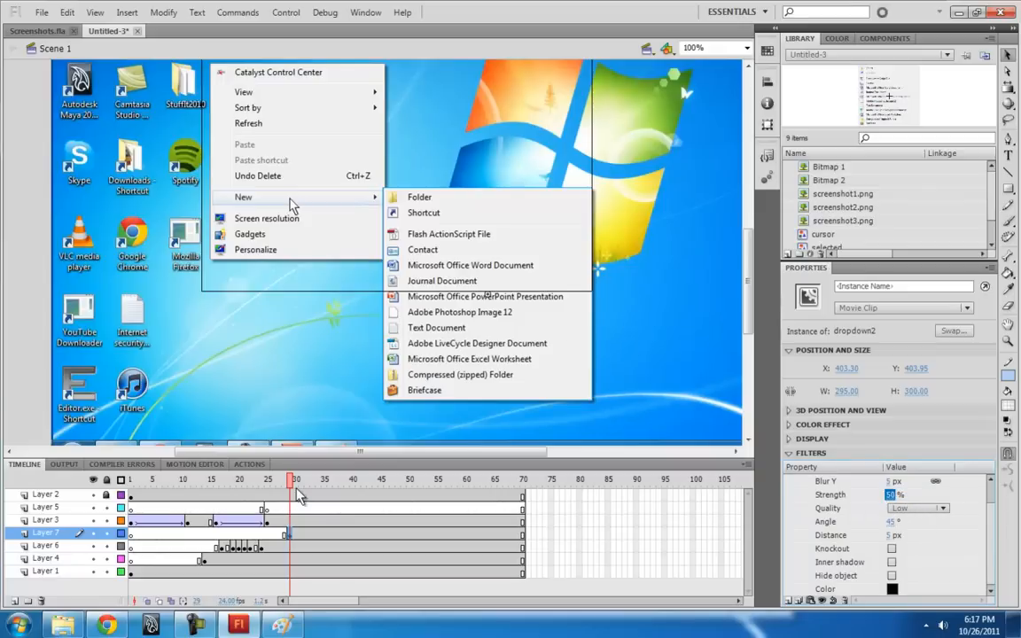
- Insert keyframes for the cursor on Layer 3 at frames 31 and 38
{"action": "left_click_drag", "start_coordinate": [291, 484], "coordinate": [301, 485]}
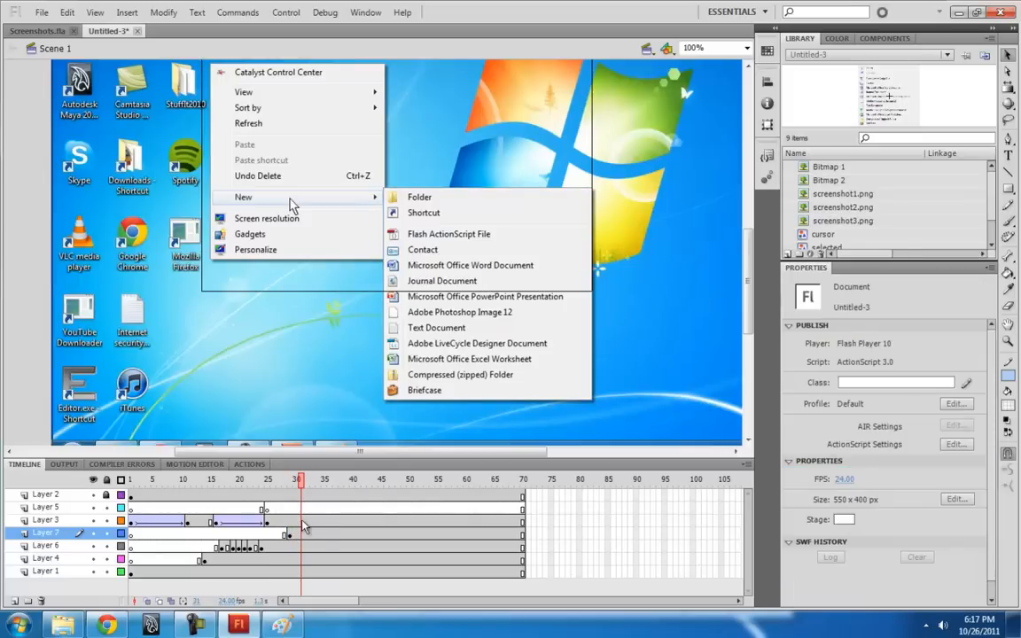
{"action": "left_click", "coordinate": [302, 521]}
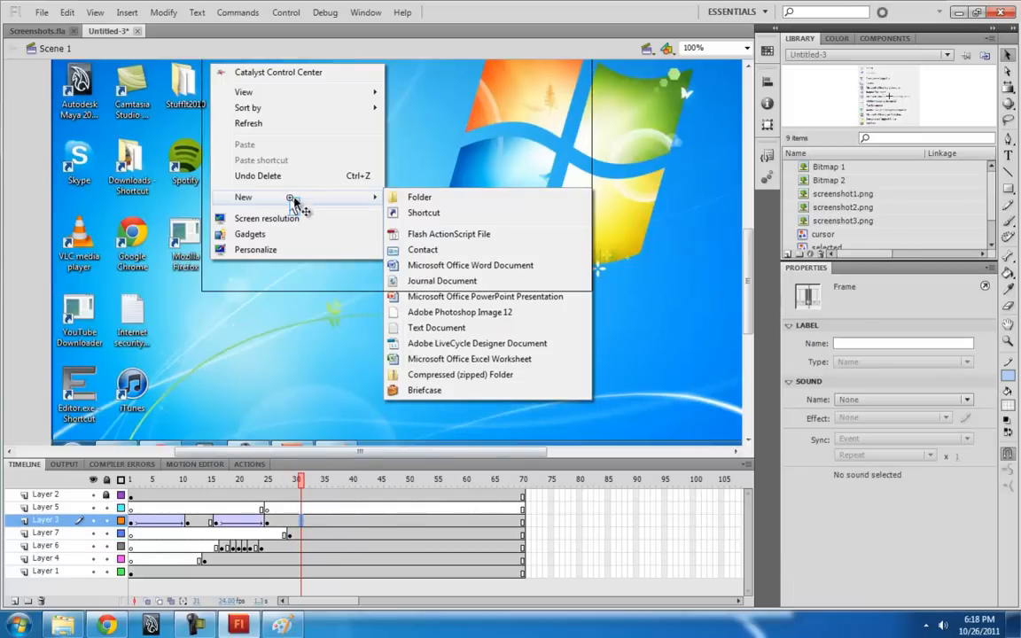
{"action": "left_click_drag", "start_coordinate": [299, 487], "coordinate": [341, 488]}
{"action": "left_click", "coordinate": [341, 521]}
{"action": "key", "text": "F6"}
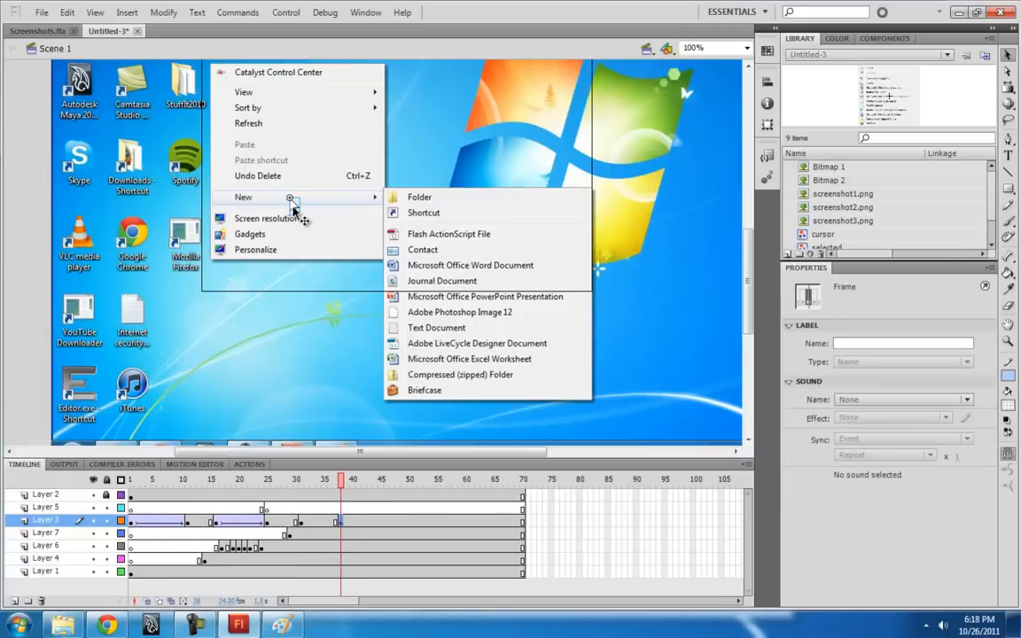
- Move the cursor at frame 38 onto the submenu's Flash ActionScript File item and check the matching frames in Screenshots.fla
{"action": "left_click_drag", "start_coordinate": [292, 206], "coordinate": [475, 240]}
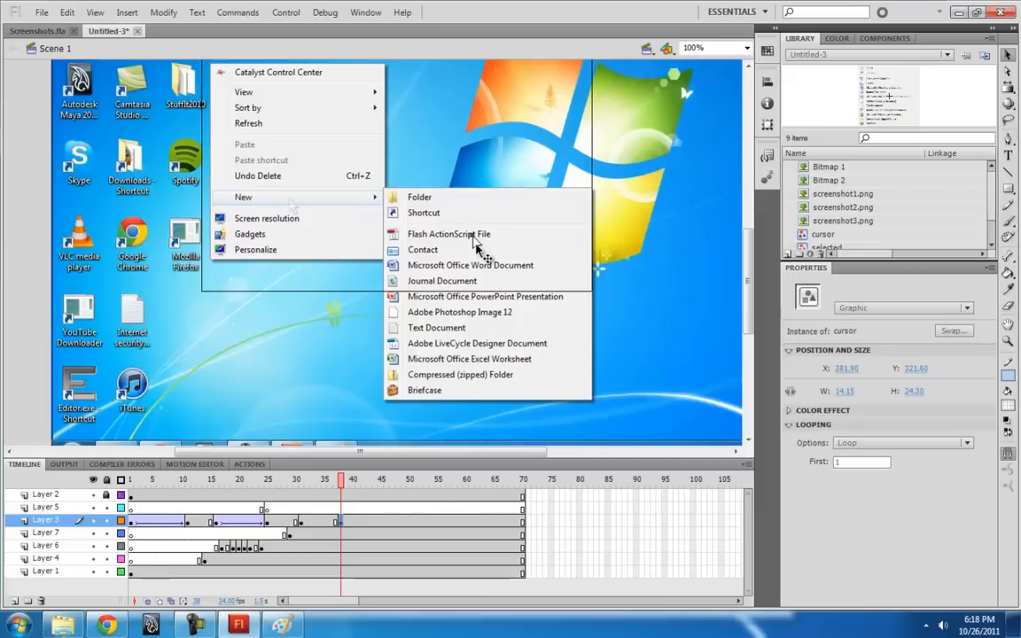
{"action": "left_click", "coordinate": [39, 31]}
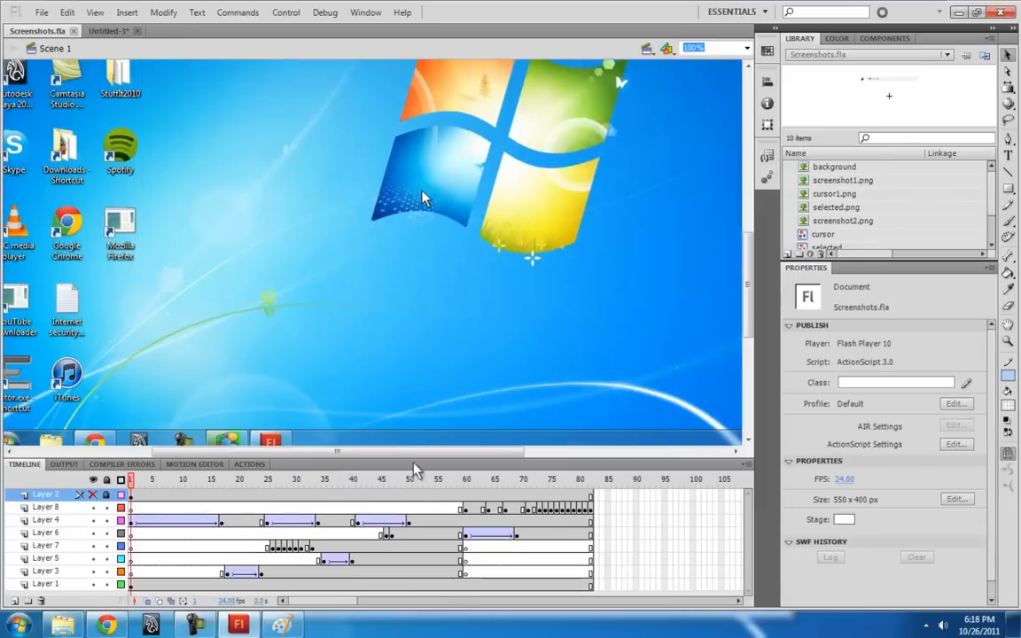
{"action": "left_click_drag", "start_coordinate": [367, 480], "coordinate": [426, 481]}
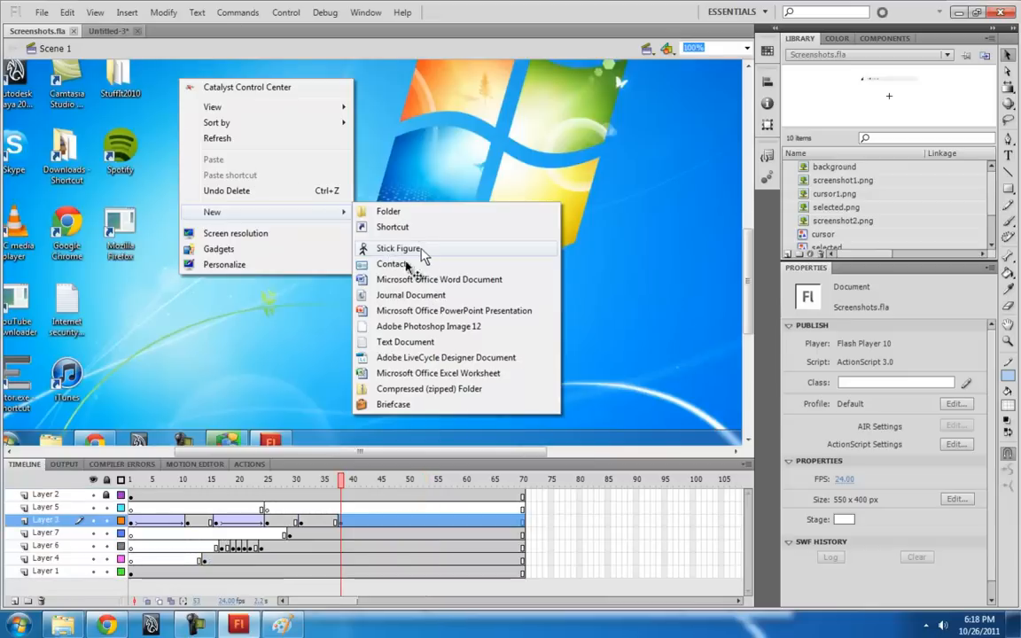
{"action": "left_click", "coordinate": [111, 30]}
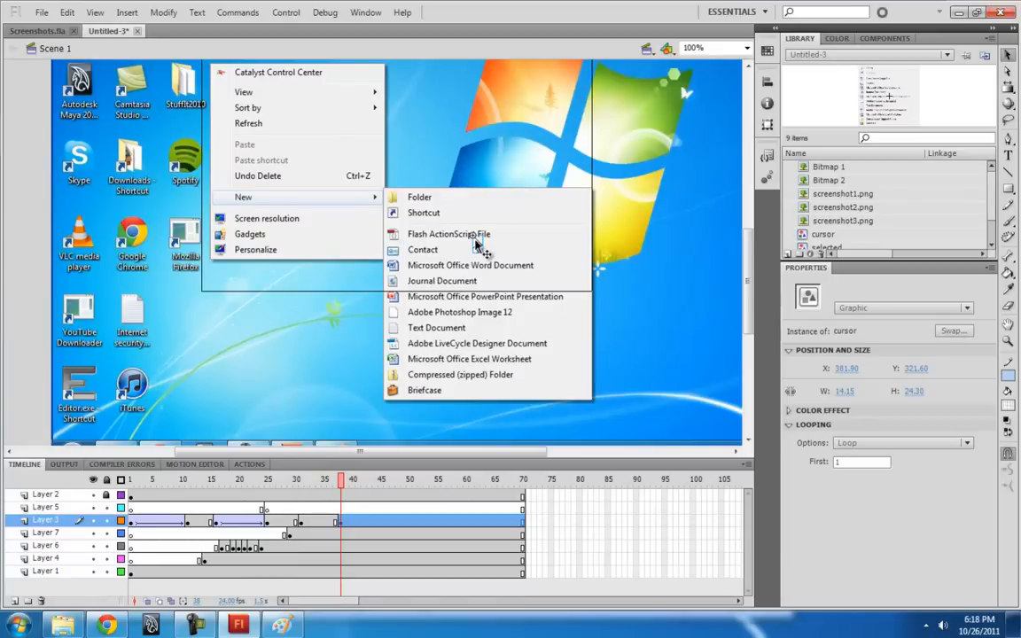
- Open the dropdown2 symbol for editing in place at its Flash ActionScript File item
{"action": "left_click", "coordinate": [523, 277]}
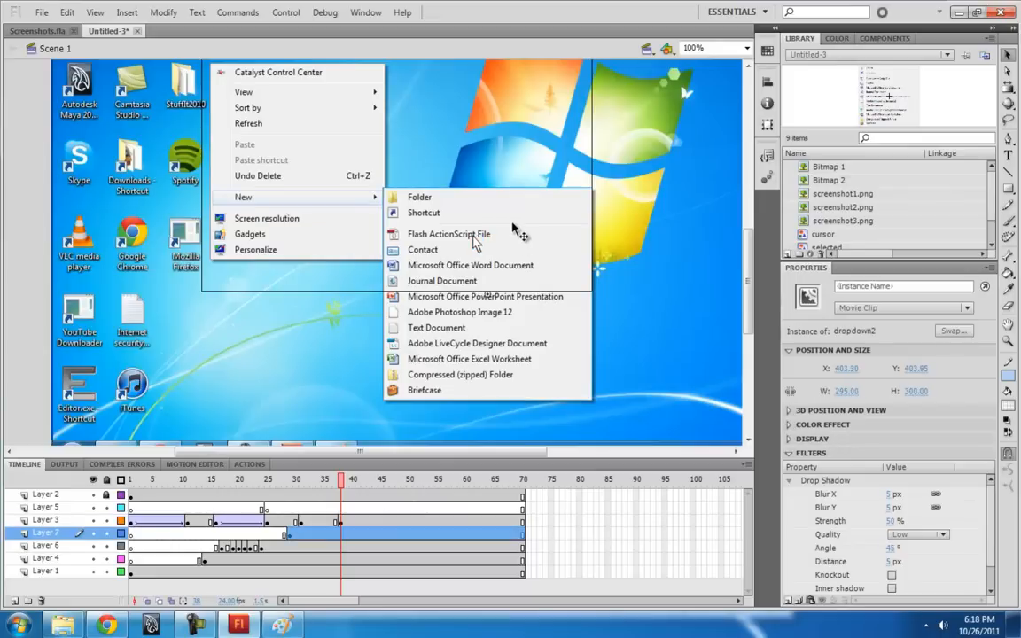
{"action": "double_click", "coordinate": [524, 265]}
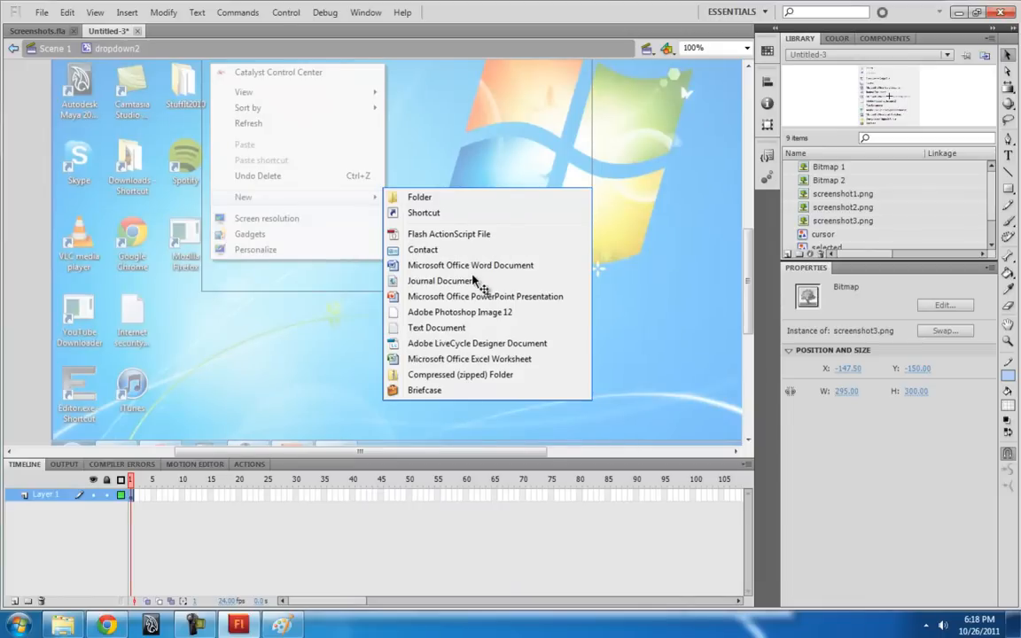
{"action": "key", "text": "ctrl+="}
{"action": "key", "text": "space"}
{"action": "left_click_drag", "start_coordinate": [298, 163], "coordinate": [391, 313]}
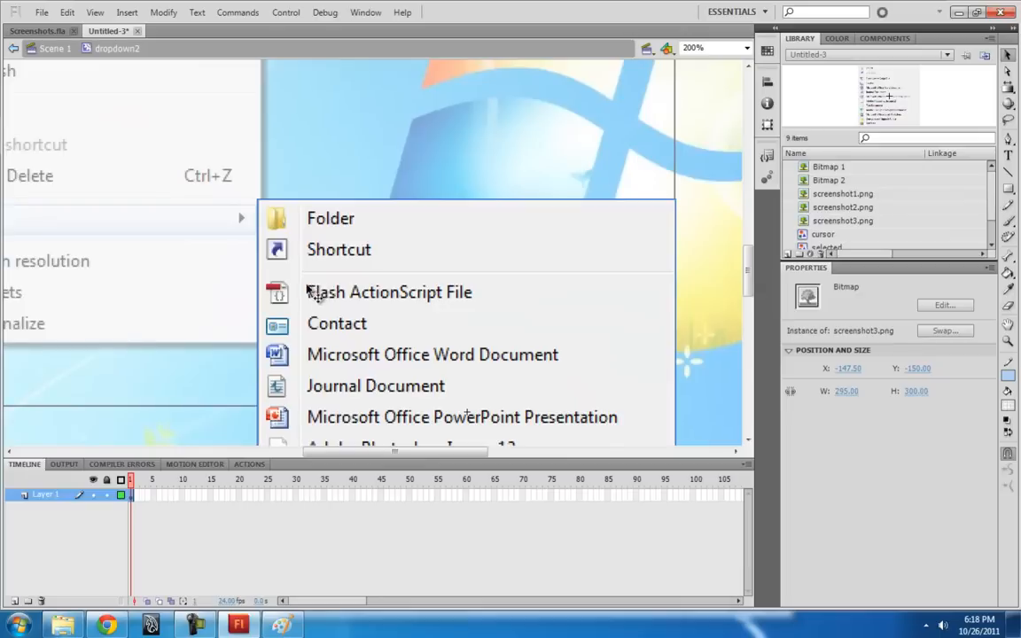
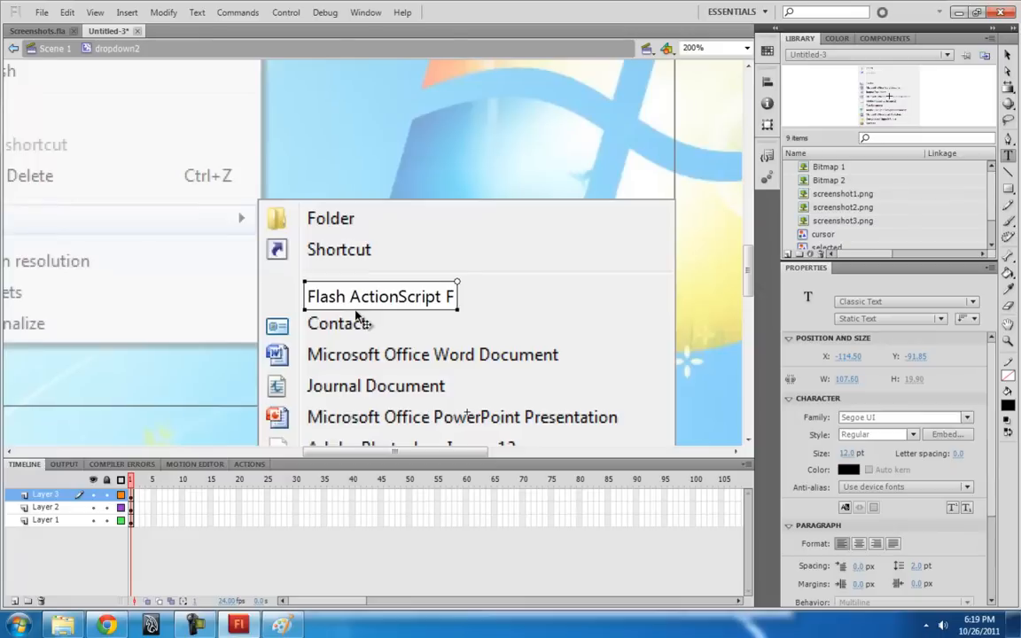
- Set the anti-aliasing of the Flash ActionScript File text to Anti-alias for readability
{"action": "left_click", "coordinate": [1007, 56]}
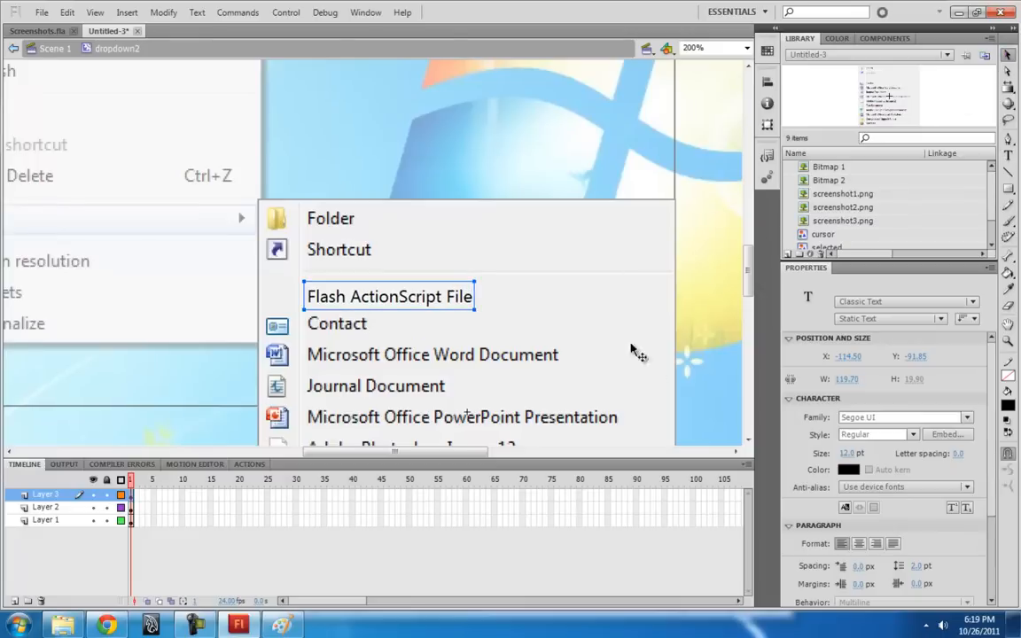
{"action": "left_click", "coordinate": [966, 487]}
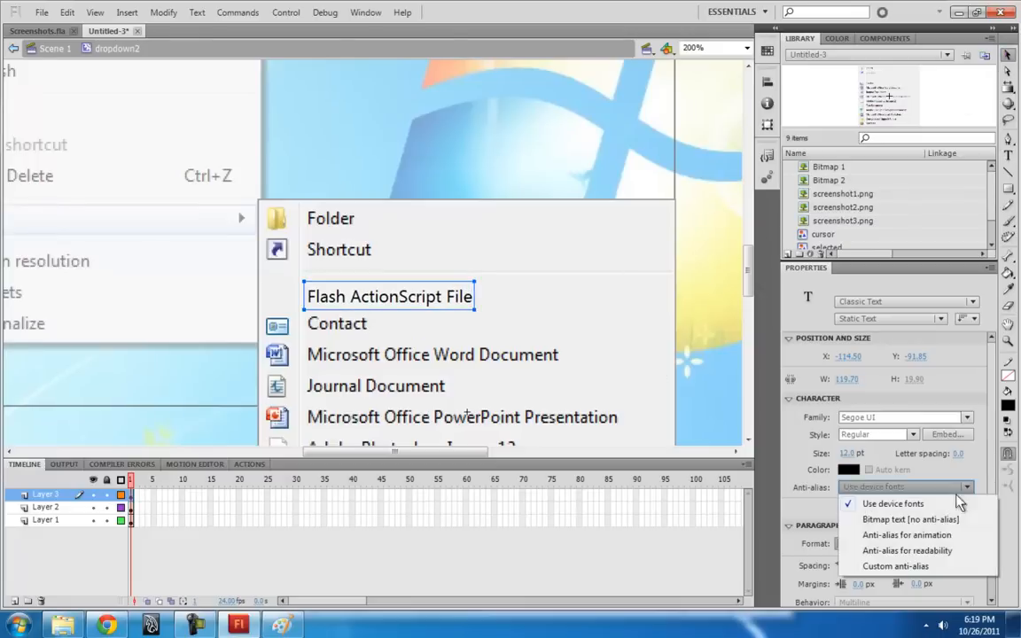
{"action": "left_click", "coordinate": [887, 552]}
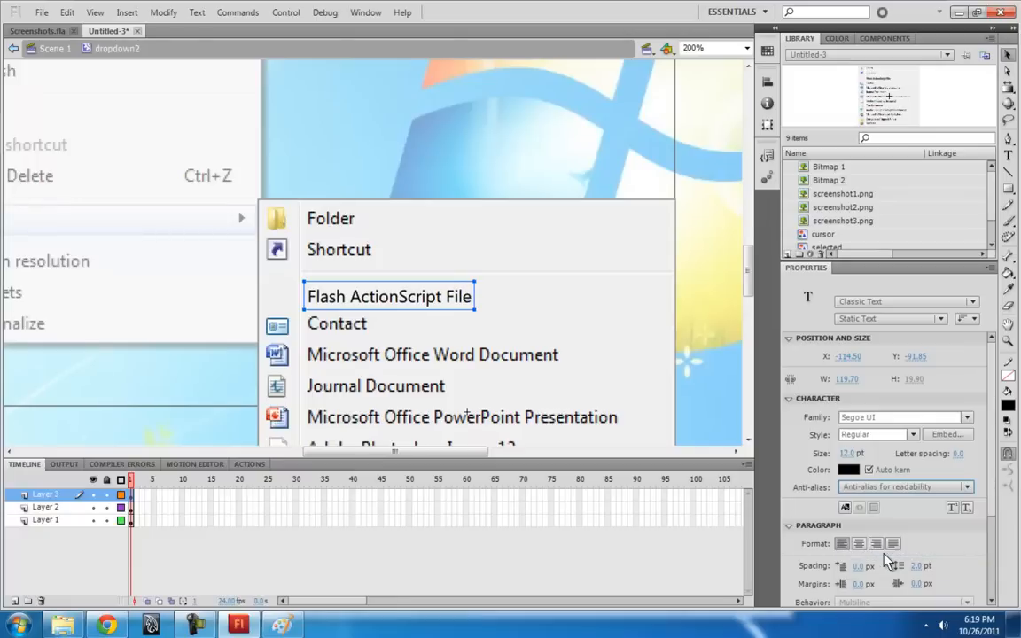
- Transfer the Flash ActionScript File text from Layer 3 to Layer 2, keeping its position
{"action": "left_click", "coordinate": [93, 495]}
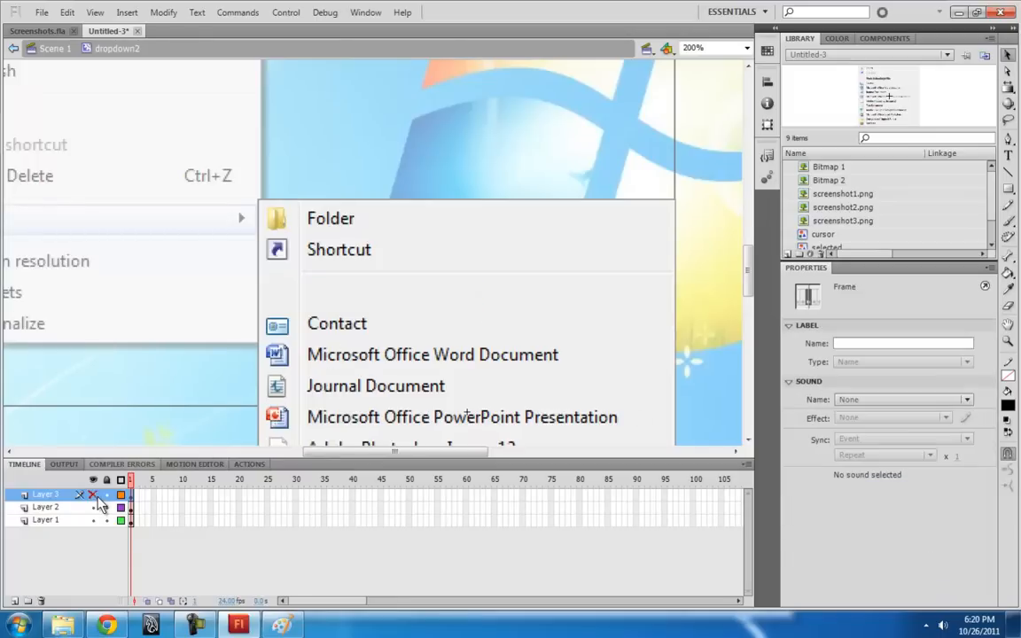
{"action": "left_click", "coordinate": [94, 495]}
{"action": "left_click", "coordinate": [93, 507]}
{"action": "left_click", "coordinate": [93, 507]}
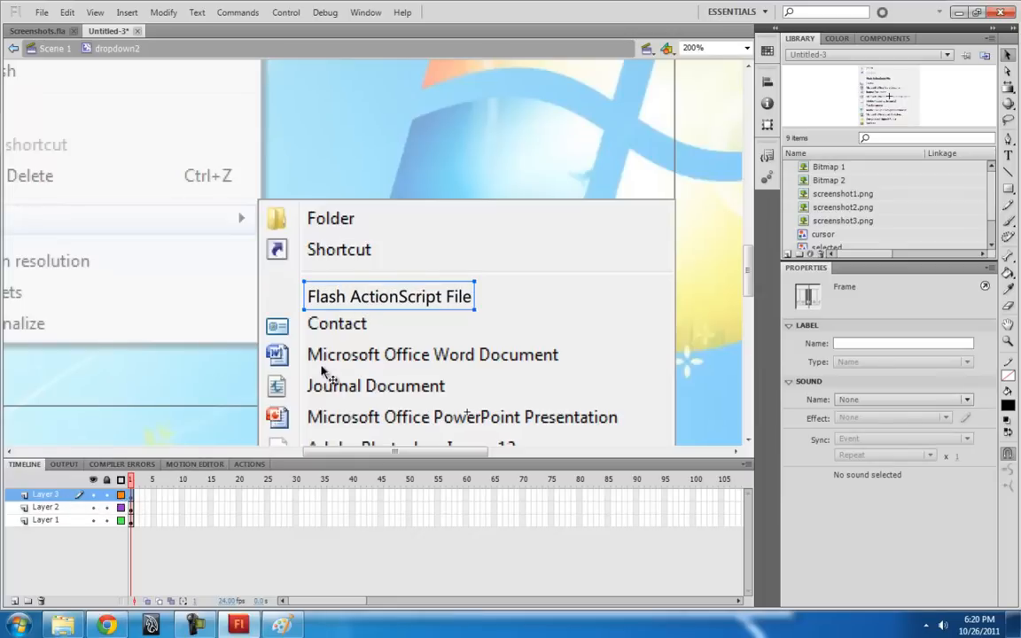
{"action": "key", "text": "ctrl+x"}
{"action": "left_click", "coordinate": [131, 508]}
{"action": "key", "text": "ctrl+shift+v"}
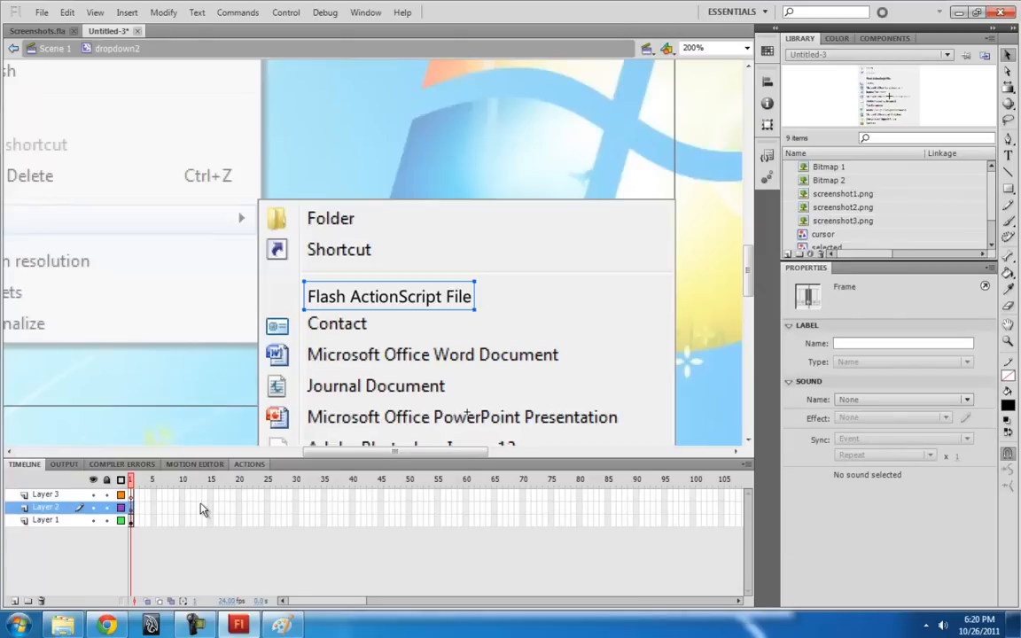
- Compare the Layer 2 text with the original label underneath and shift it up to Y -94.85
{"action": "left_click", "coordinate": [93, 508]}
{"action": "key", "text": "ctrl+1"}
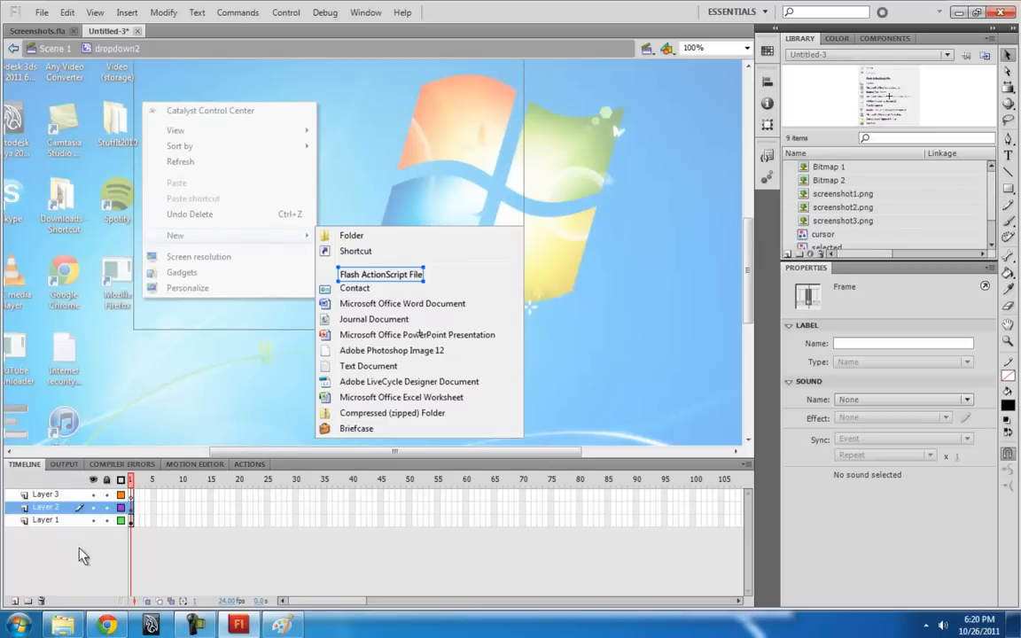
{"action": "left_click", "coordinate": [93, 508]}
{"action": "left_click", "coordinate": [93, 508]}
{"action": "left_click", "coordinate": [93, 508]}
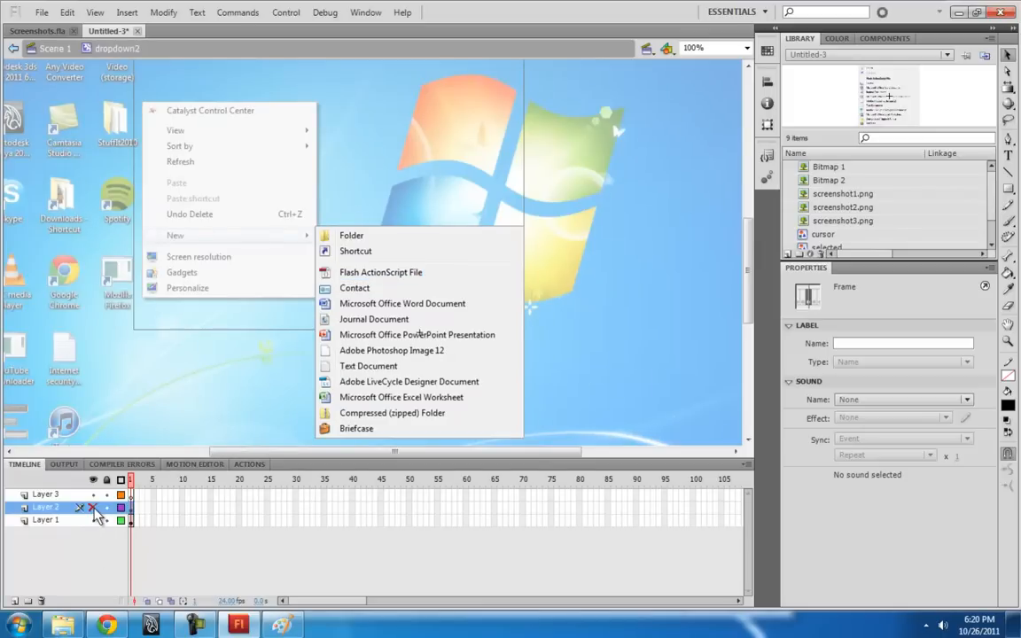
{"action": "left_click", "coordinate": [93, 507]}
{"action": "left_click", "coordinate": [93, 508]}
{"action": "left_click", "coordinate": [93, 508]}
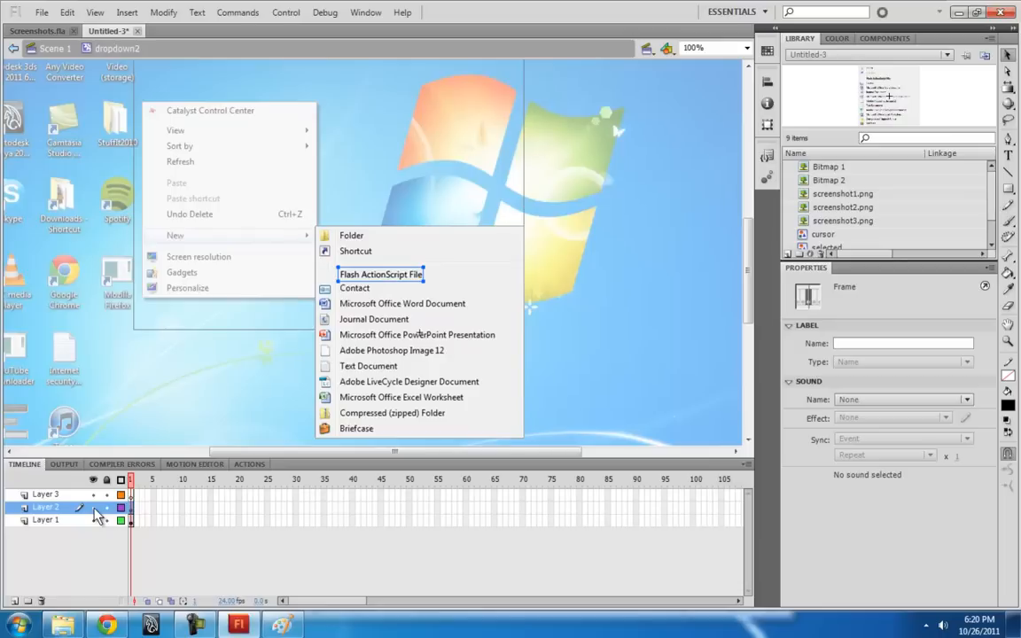
{"action": "left_click", "coordinate": [93, 508]}
{"action": "left_click", "coordinate": [93, 508]}
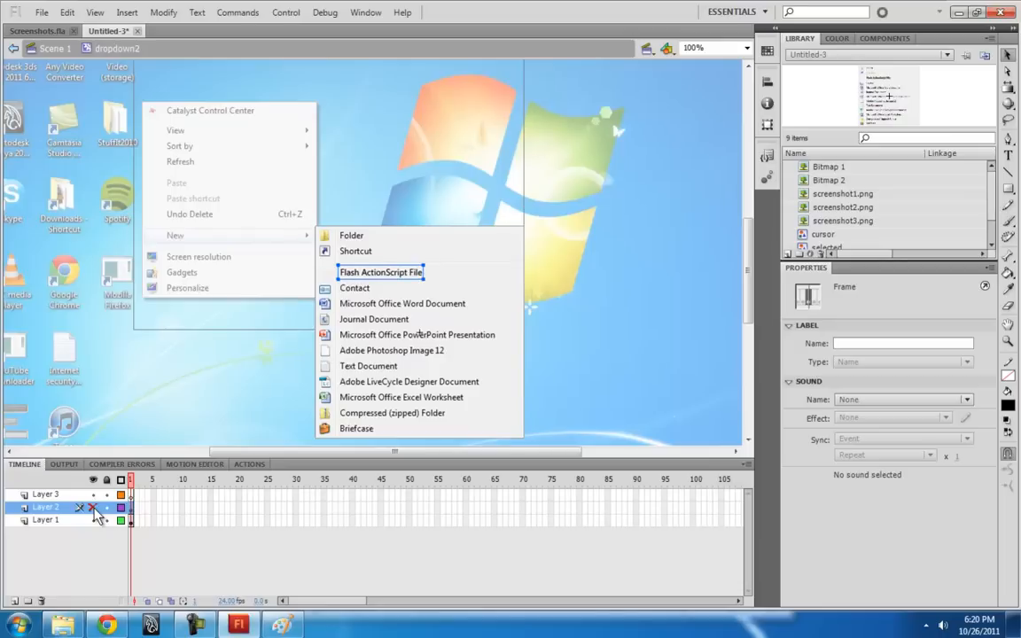
{"action": "left_click", "coordinate": [93, 508]}
{"action": "left_click", "coordinate": [93, 507]}
- Set the anti-aliasing of the Flash ActionScript File text to Use device fonts
{"action": "left_click", "coordinate": [406, 276]}
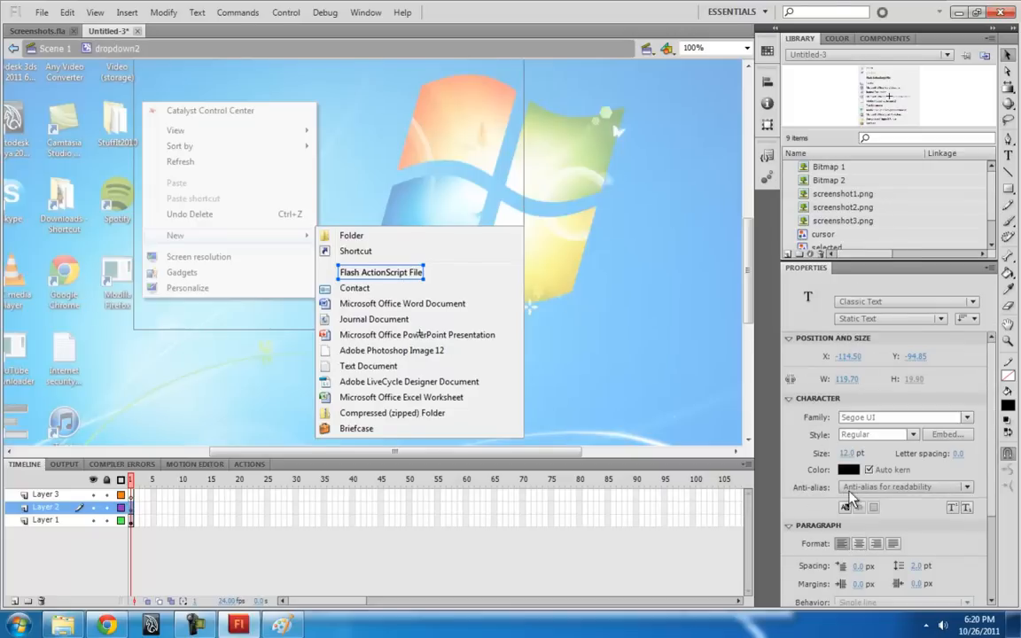
{"action": "left_click", "coordinate": [966, 487]}
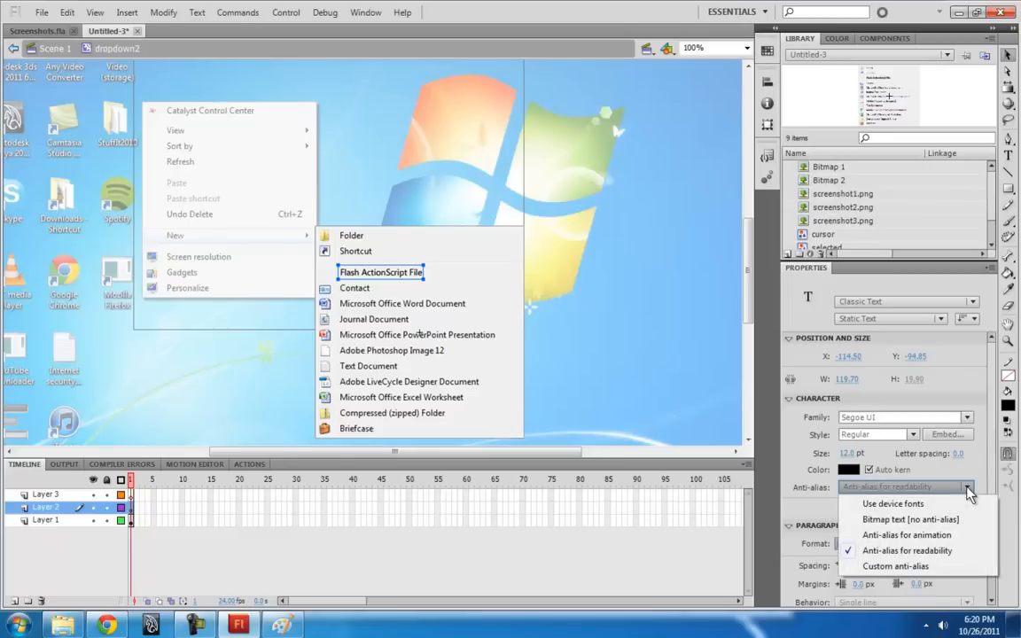
{"action": "left_click", "coordinate": [893, 505]}
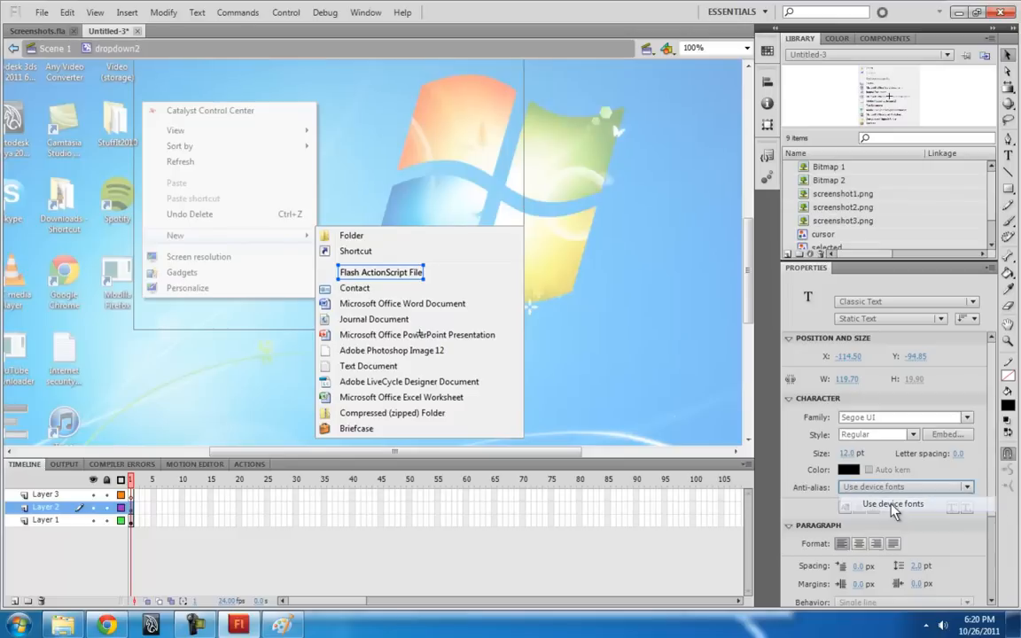
- Check the Layer 2 text against the original label up close and adjust its position to Y -93.85
{"action": "left_click", "coordinate": [93, 509]}
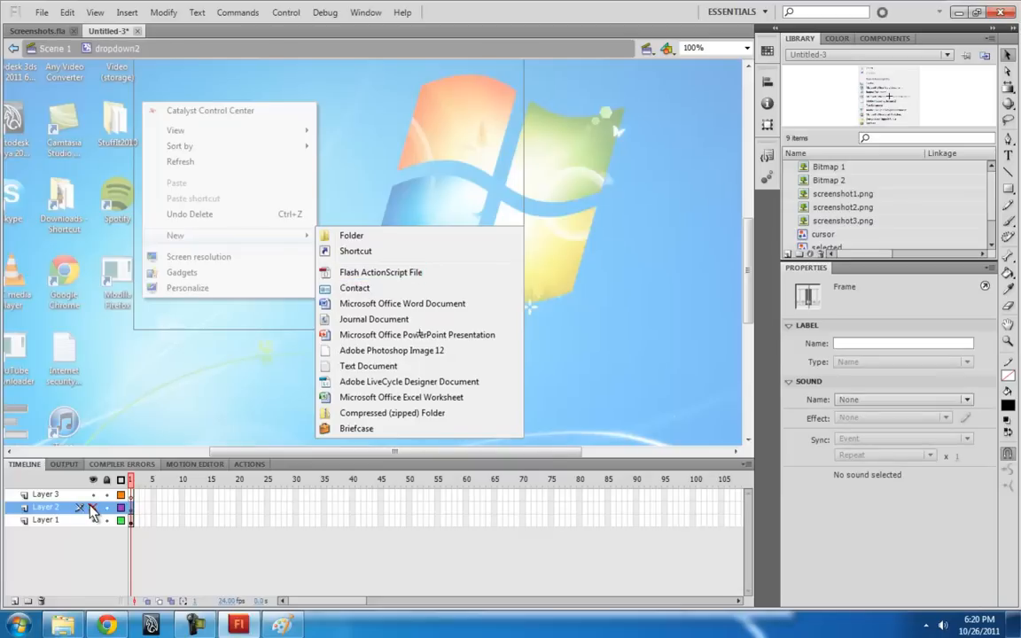
{"action": "key", "text": "ctrl+equal"}
{"action": "left_click_drag", "start_coordinate": [248, 161], "coordinate": [341, 285]}
{"action": "left_click", "coordinate": [90, 510]}
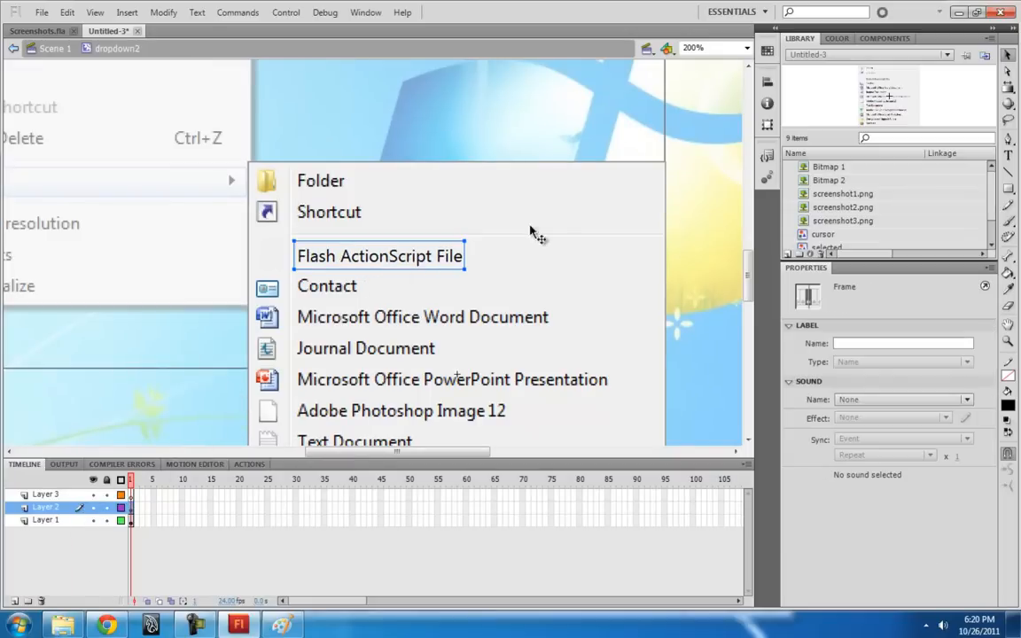
- Replace the Flash ActionScript File text with "Stick Figure"
{"action": "key", "text": "t"}
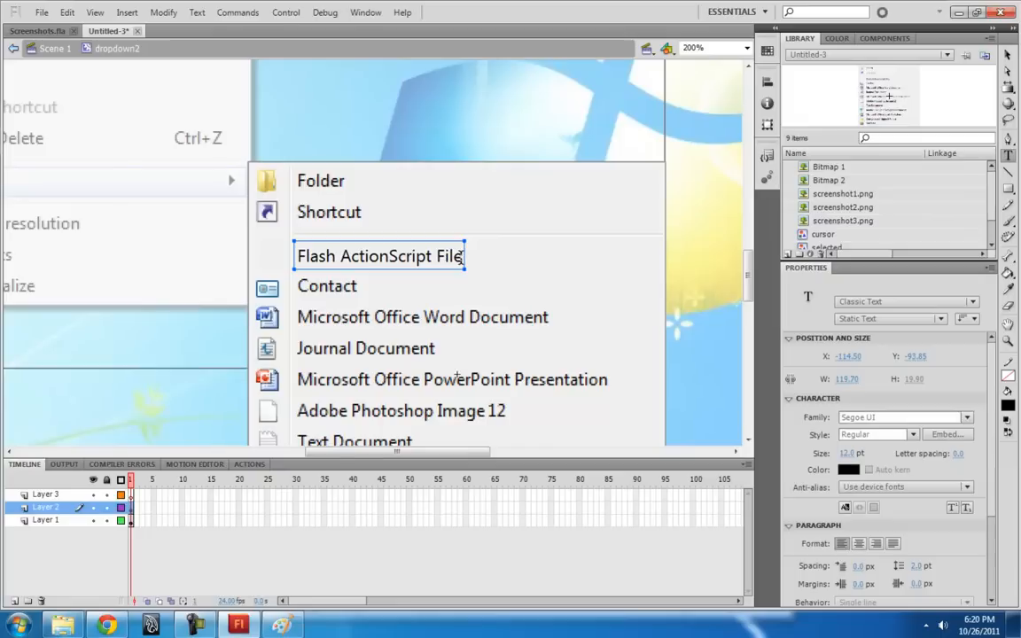
{"action": "left_click_drag", "start_coordinate": [461, 256], "coordinate": [297, 256]}
{"action": "type", "text": "Stick"}
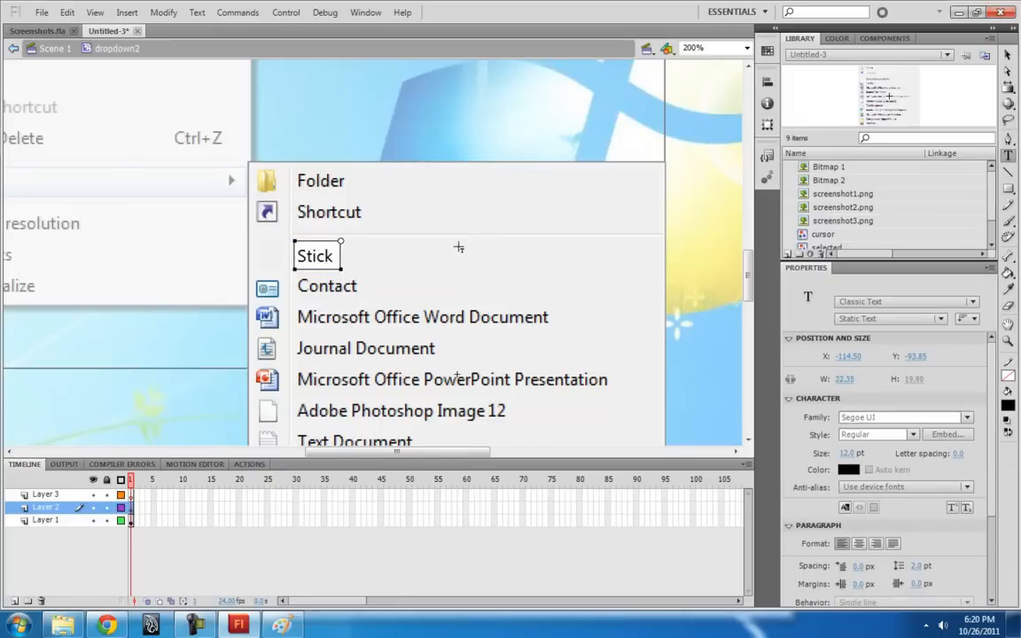
{"action": "type", "text": " Figure"}
{"action": "key", "text": "Escape"}
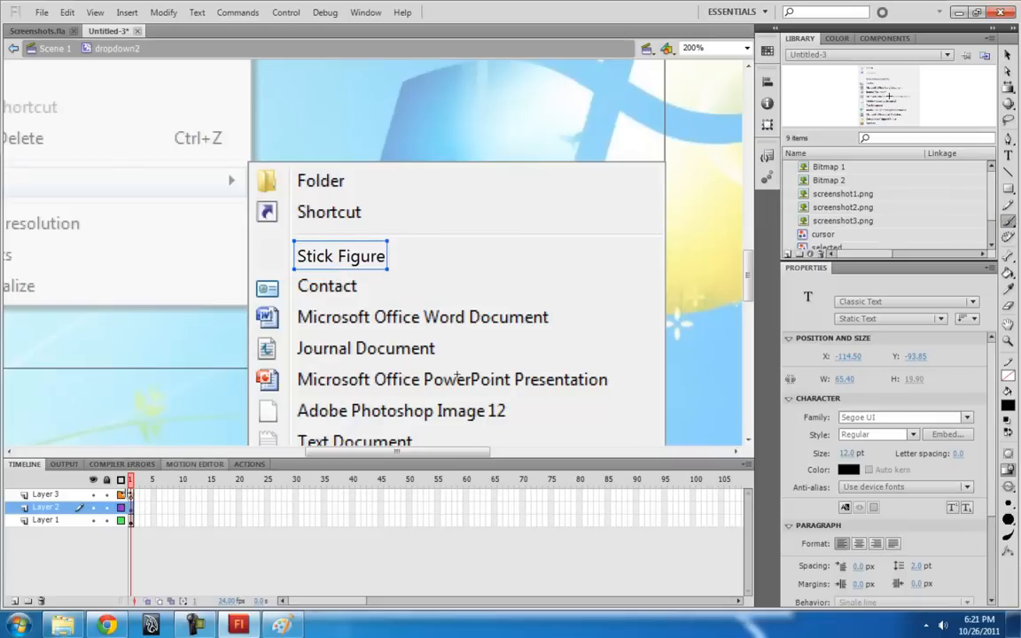
- Draw a small black stick figure icon on Layer 3 beside the Stick Figure label, using the second-smallest brush size
{"action": "left_click", "coordinate": [133, 505]}
{"action": "left_click", "coordinate": [132, 496]}
{"action": "key", "text": "ctrl+="}
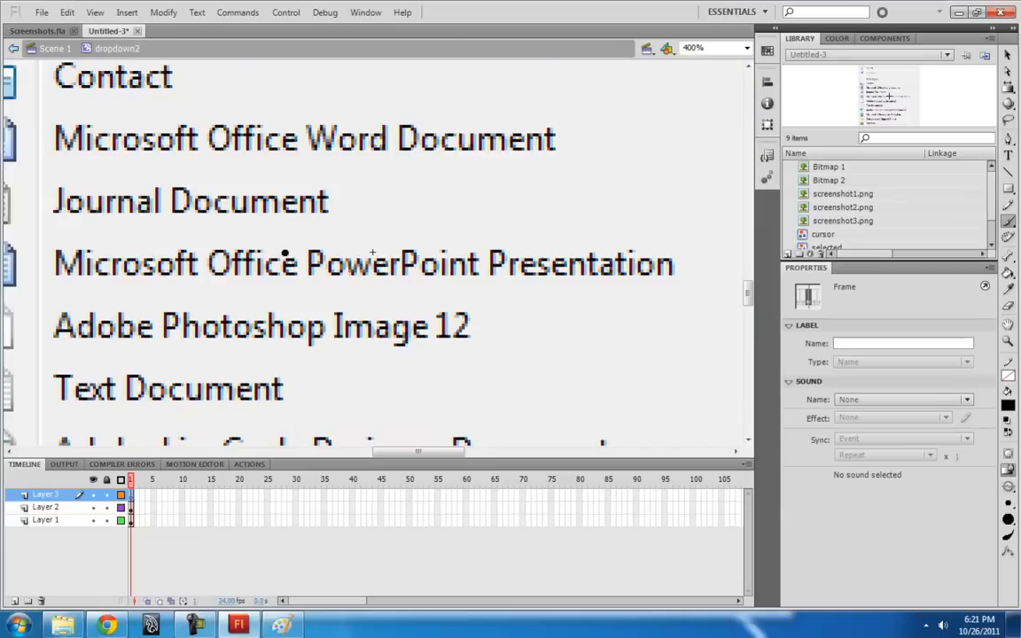
{"action": "left_click_drag", "start_coordinate": [234, 229], "coordinate": [633, 443]}
{"action": "left_click_drag", "start_coordinate": [435, 280], "coordinate": [424, 321]}
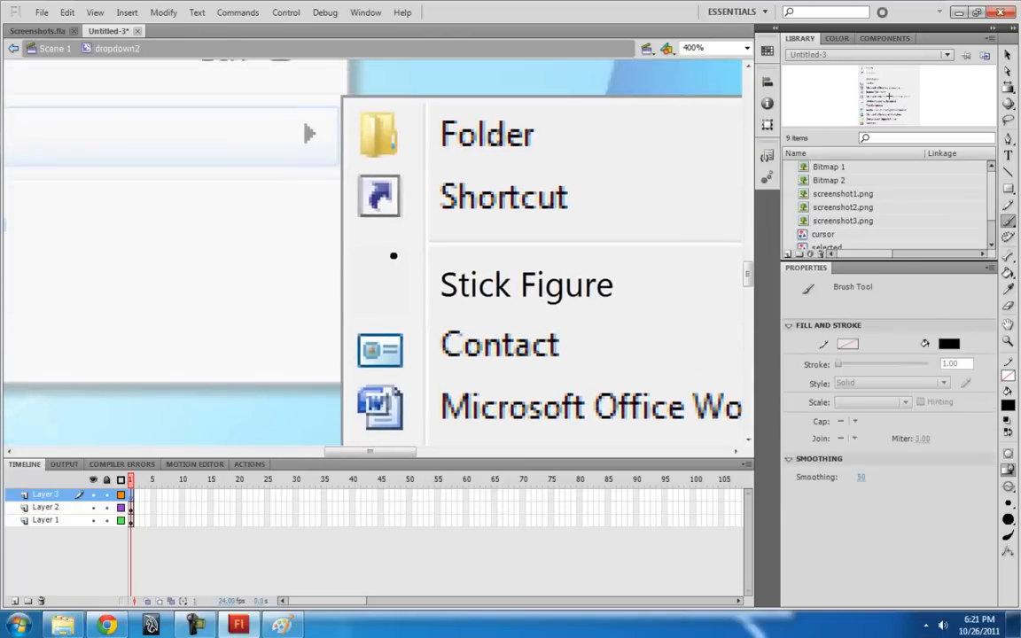
{"action": "left_click", "coordinate": [1007, 502]}
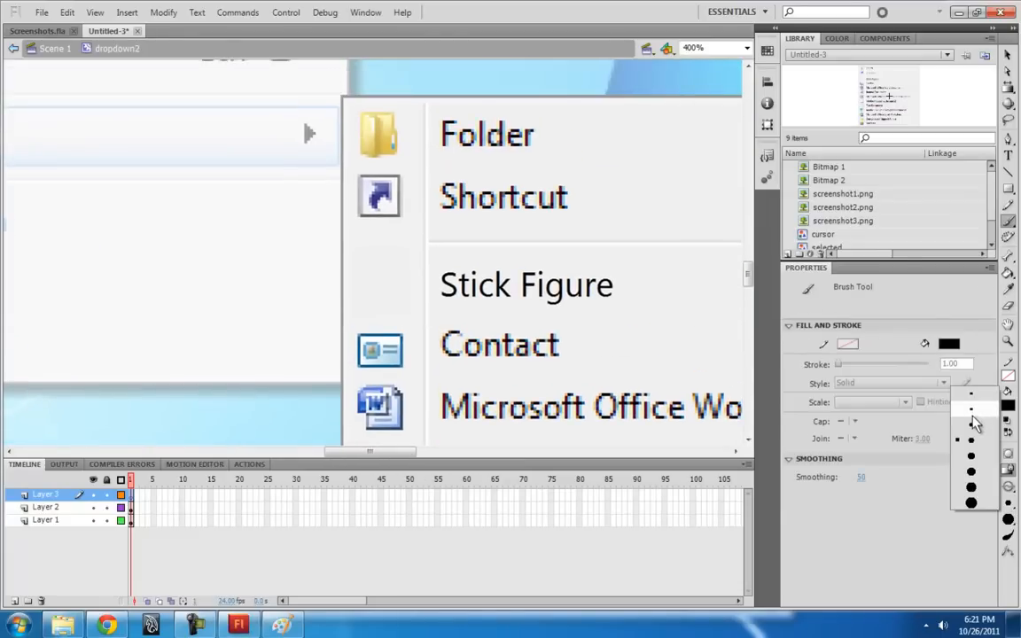
{"action": "left_click", "coordinate": [971, 411]}
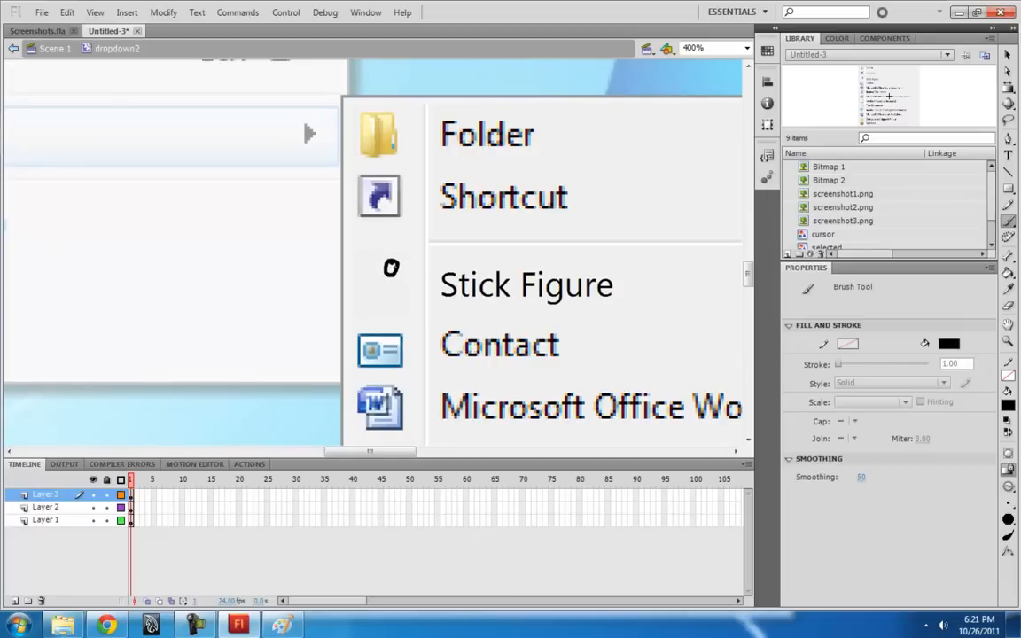
{"action": "key", "text": "ctrl+z"}
{"action": "mouse_move", "coordinate": [392, 260]}
{"action": "left_mouse_down"}
{"action": "mouse_move", "coordinate": [377, 269]}
{"action": "mouse_move", "coordinate": [382, 261]}
{"action": "left_mouse_up"}
{"action": "key", "text": "ctrl+z"}
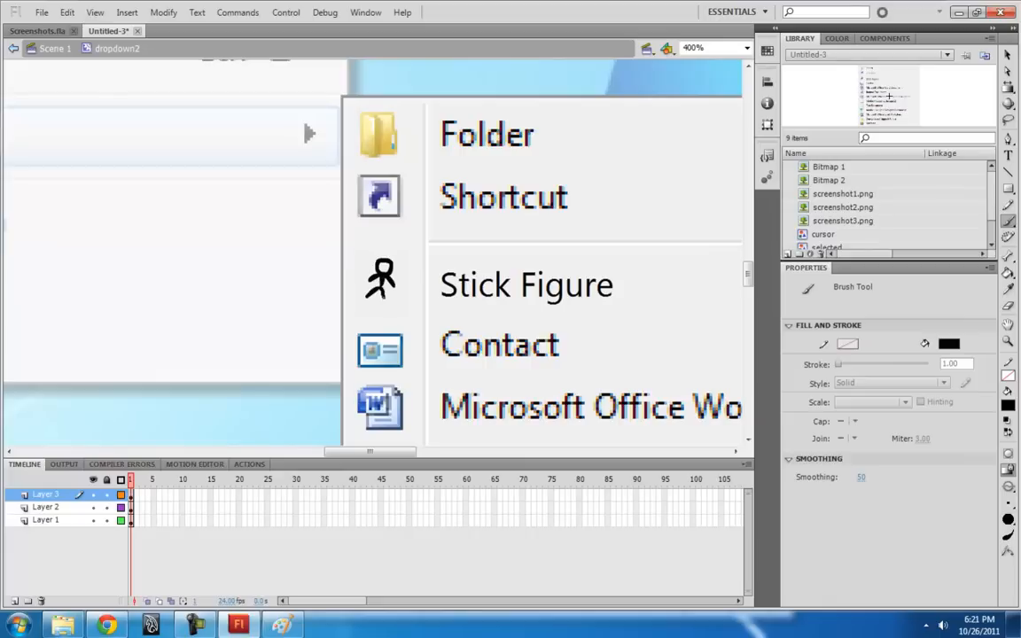
{"action": "key", "text": "v"}
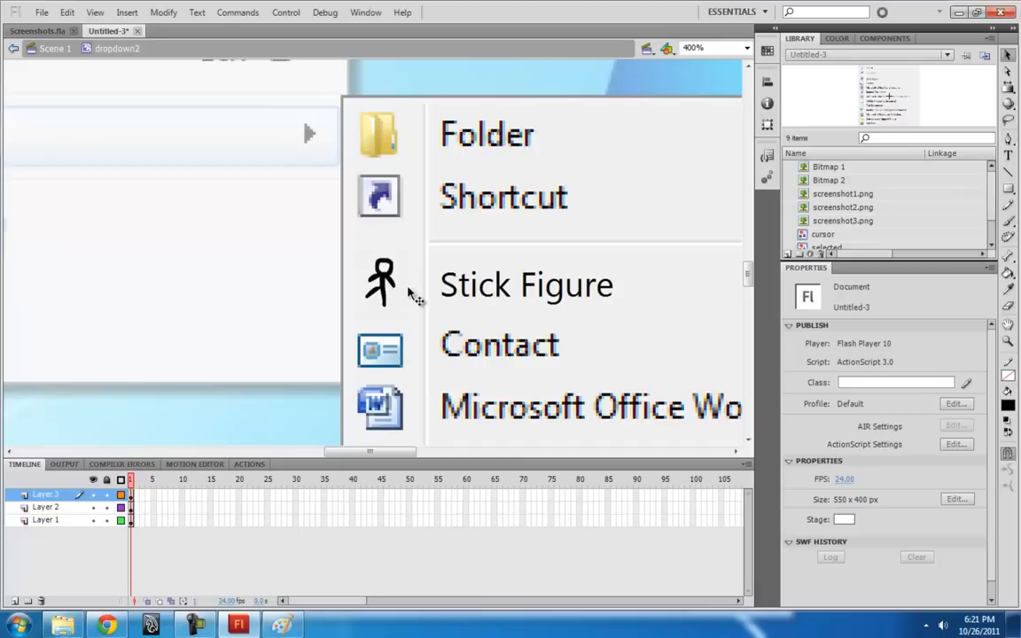
- Leave the dropdown2 symbol and return to Scene 1 with the view at 100%
{"action": "key", "text": "ctrl+minus"}
{"action": "key", "text": "ctrl+minus"}
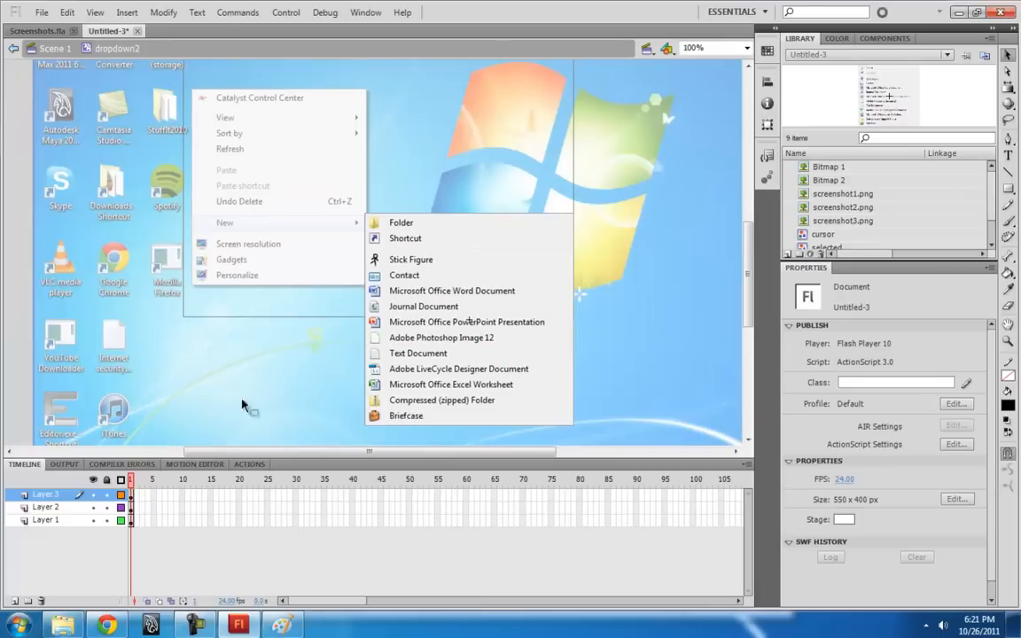
{"action": "left_click", "coordinate": [49, 48]}
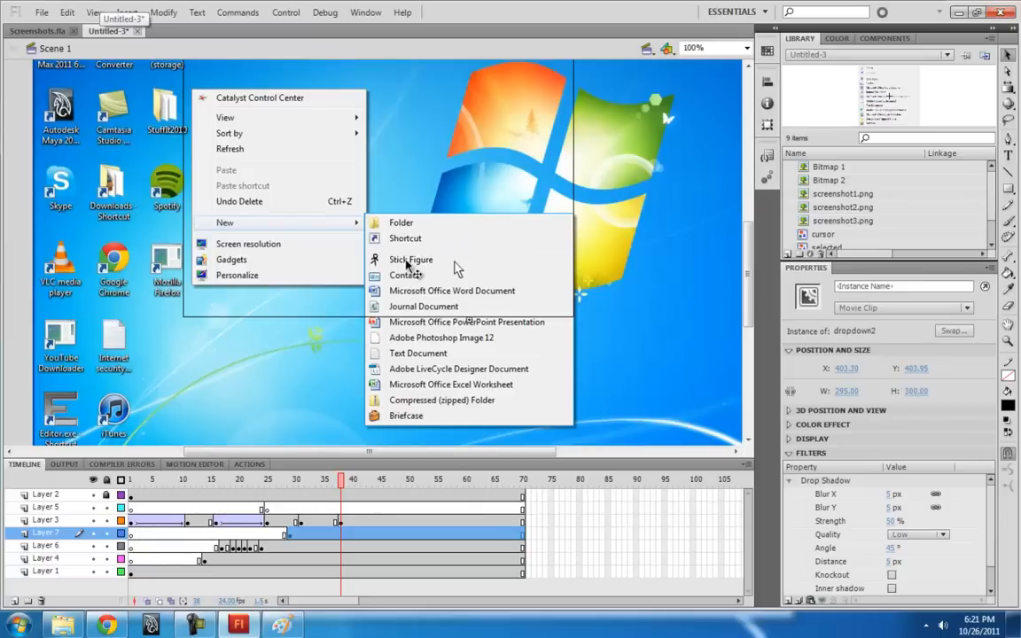
- Create a classic tween on Layer 3 between frames 31 and 38 for the cursor's move to the Stick Figure item
{"action": "mouse_move", "coordinate": [344, 494]}
{"action": "left_mouse_down"}
{"action": "mouse_move", "coordinate": [296, 494]}
{"action": "mouse_move", "coordinate": [335, 496]}
{"action": "left_mouse_up"}
{"action": "right_click", "coordinate": [319, 520]}
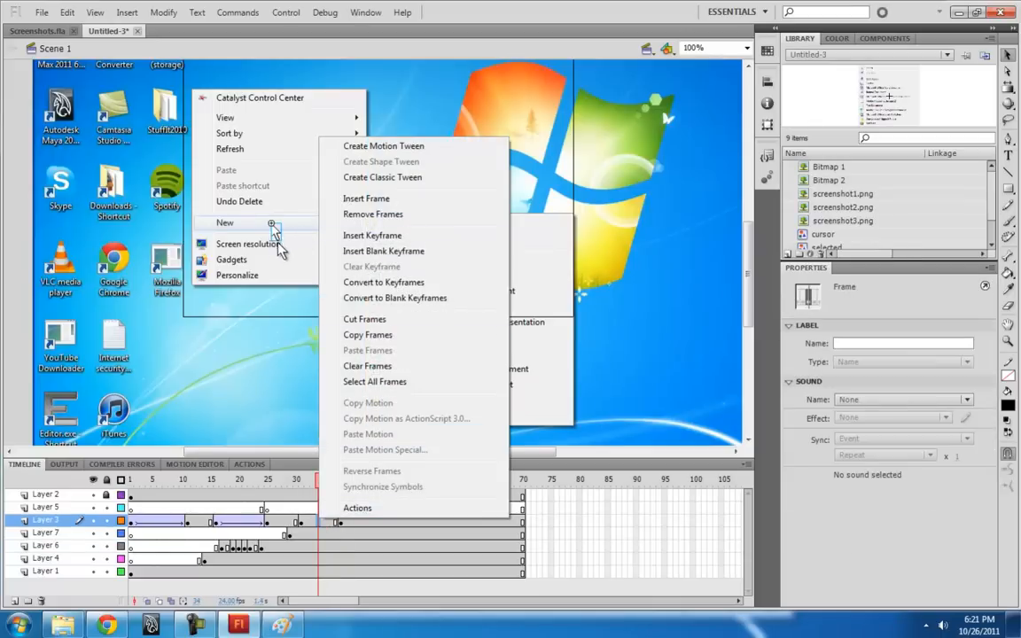
{"action": "left_click", "coordinate": [382, 177]}
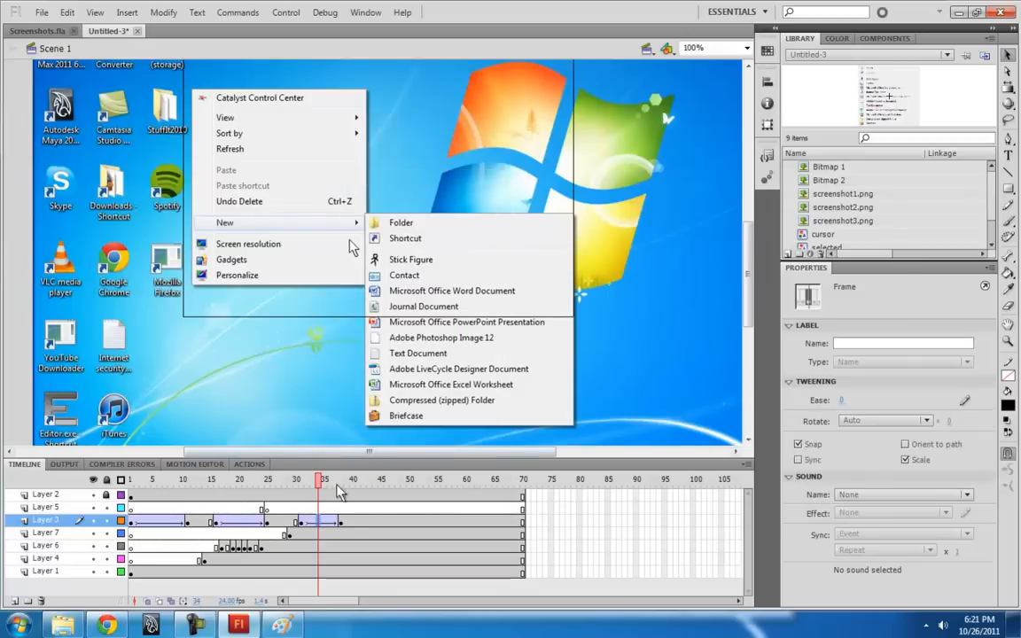
- Apply a custom S-shaped ease to the tween starting at frame 31, flattening the curve at 0% and at 100%
{"action": "left_click", "coordinate": [964, 400]}
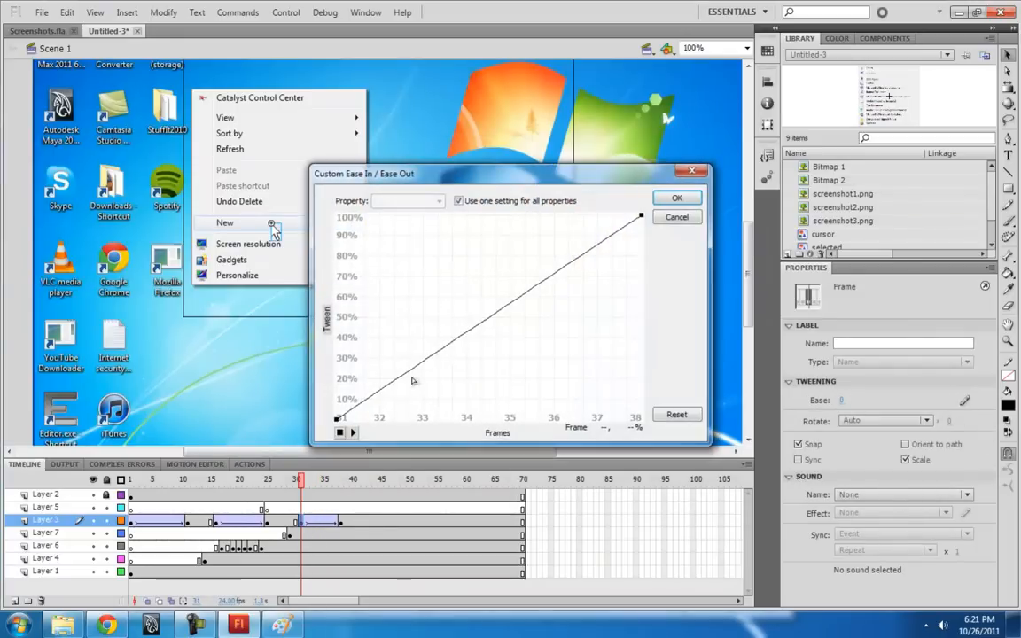
{"action": "left_click", "coordinate": [336, 419]}
{"action": "left_click_drag", "start_coordinate": [440, 351], "coordinate": [448, 441]}
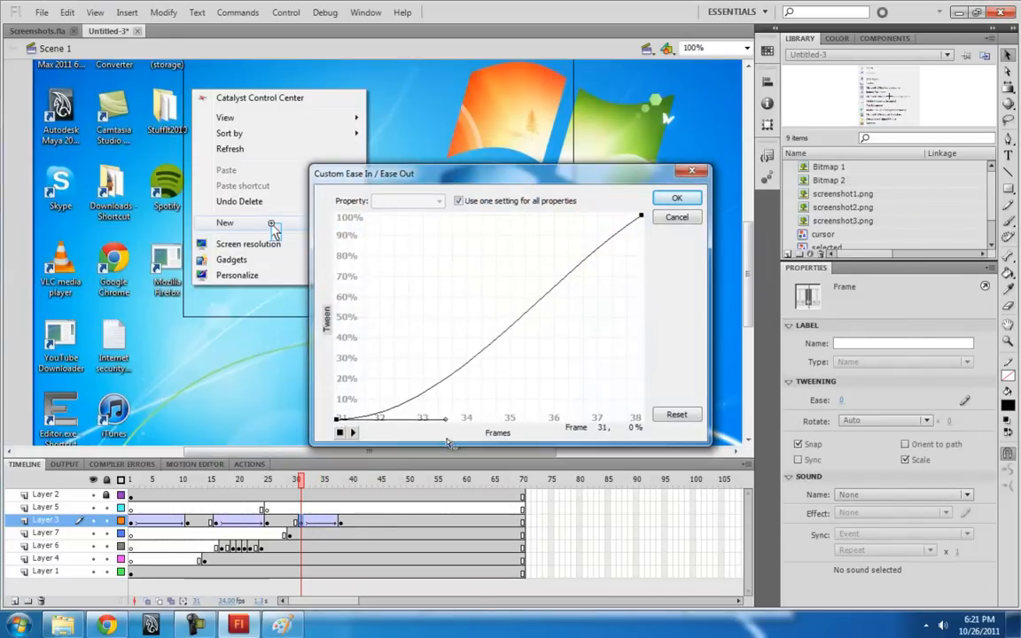
{"action": "left_click", "coordinate": [641, 215]}
{"action": "left_click_drag", "start_coordinate": [538, 283], "coordinate": [542, 215]}
{"action": "left_click", "coordinate": [665, 201]}
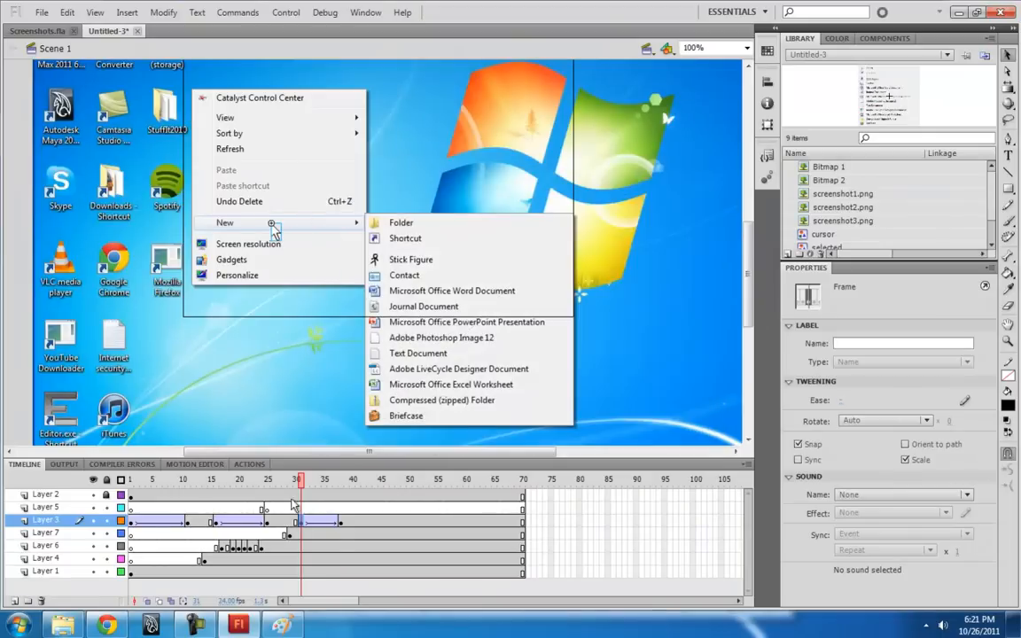
- Play the cursor's move from around frame 26 and shift the tween's end keyframe on Layer 3 to frame 40
{"action": "left_click", "coordinate": [275, 523]}
{"action": "key", "text": "Return"}
{"action": "left_click", "coordinate": [273, 523]}
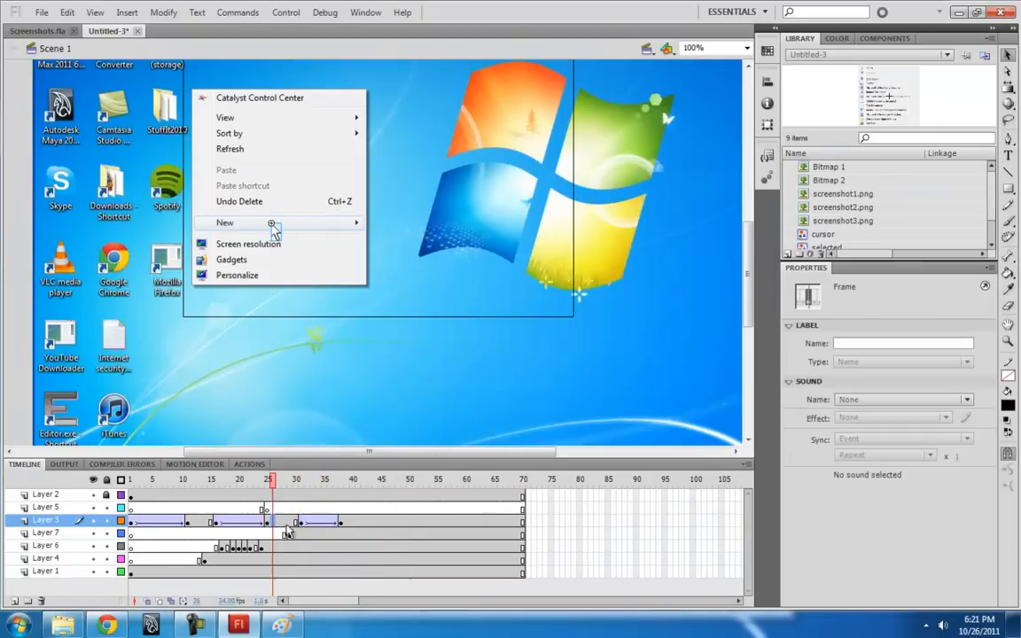
{"action": "key", "text": "Return"}
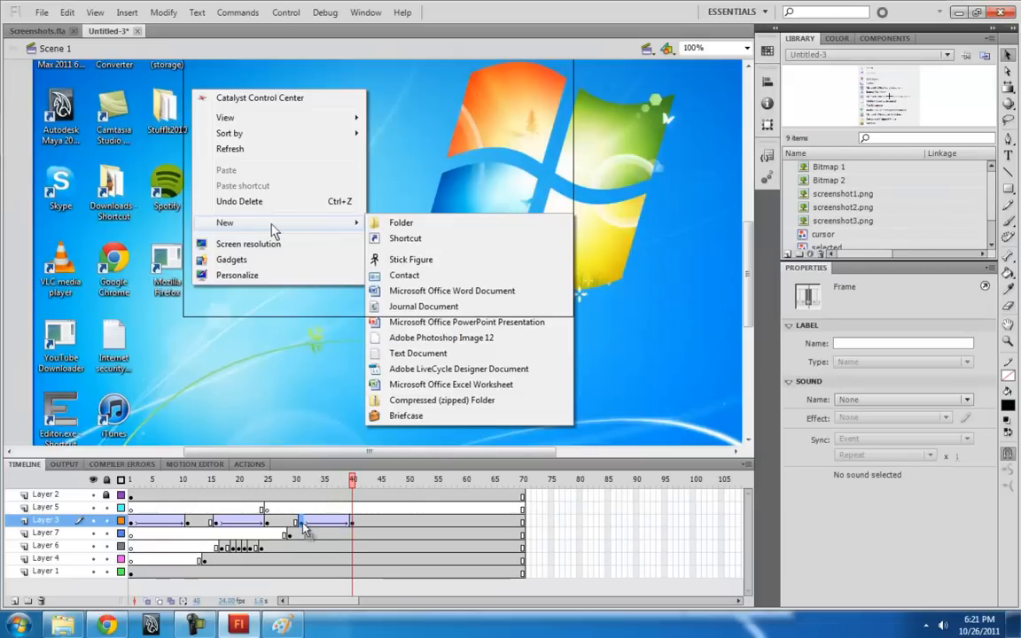
- Lengthen the ease-out part of the frame 31 tween's curve to about frame 36 at 100% and play the result
{"action": "left_click", "coordinate": [301, 524]}
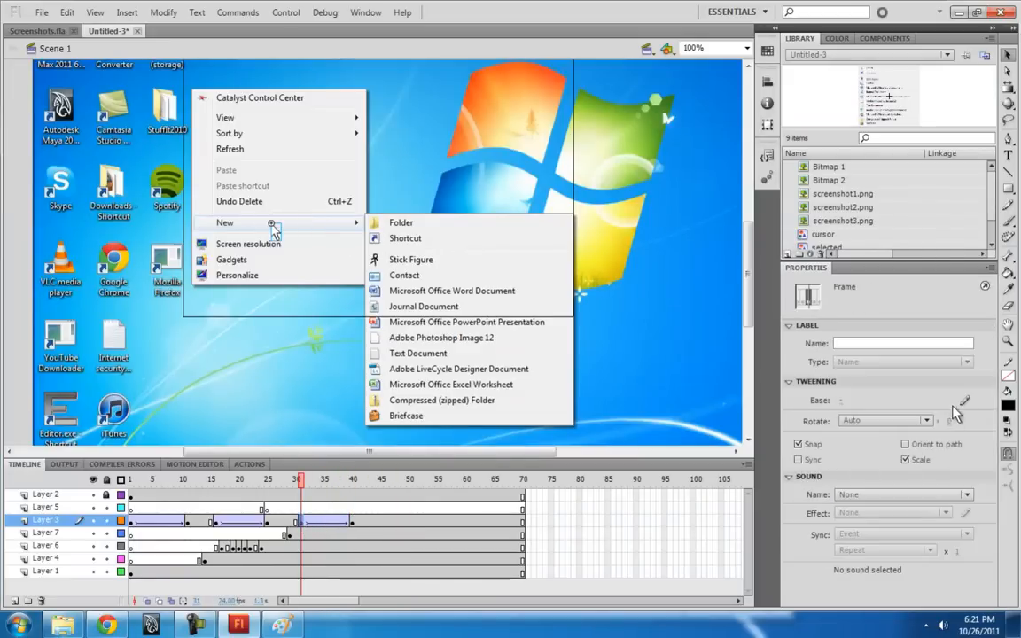
{"action": "left_click", "coordinate": [964, 401]}
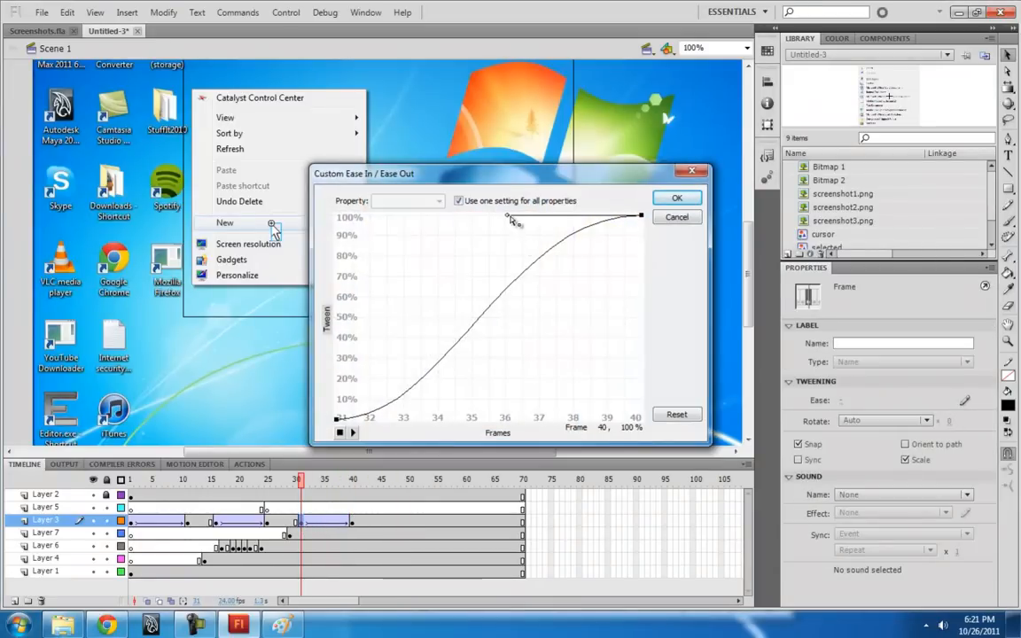
{"action": "left_click", "coordinate": [676, 198]}
{"action": "key", "text": "Return"}
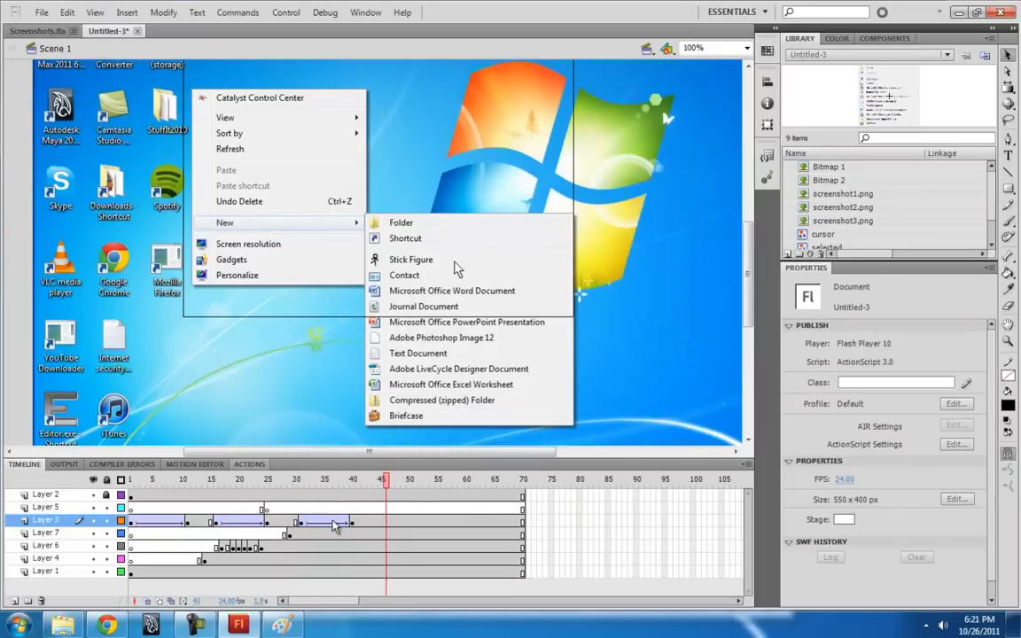
- Add a new layer directly above Layer 6 and insert a keyframe on it at frame 31
{"action": "left_click", "coordinate": [334, 522]}
{"action": "left_click", "coordinate": [301, 523]}
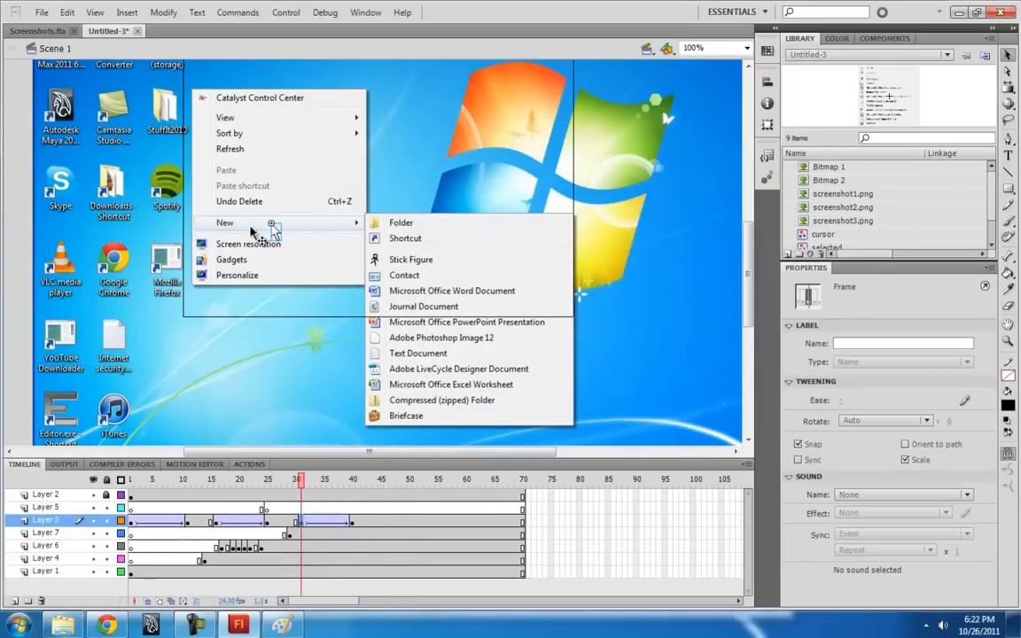
{"action": "left_click", "coordinate": [251, 231]}
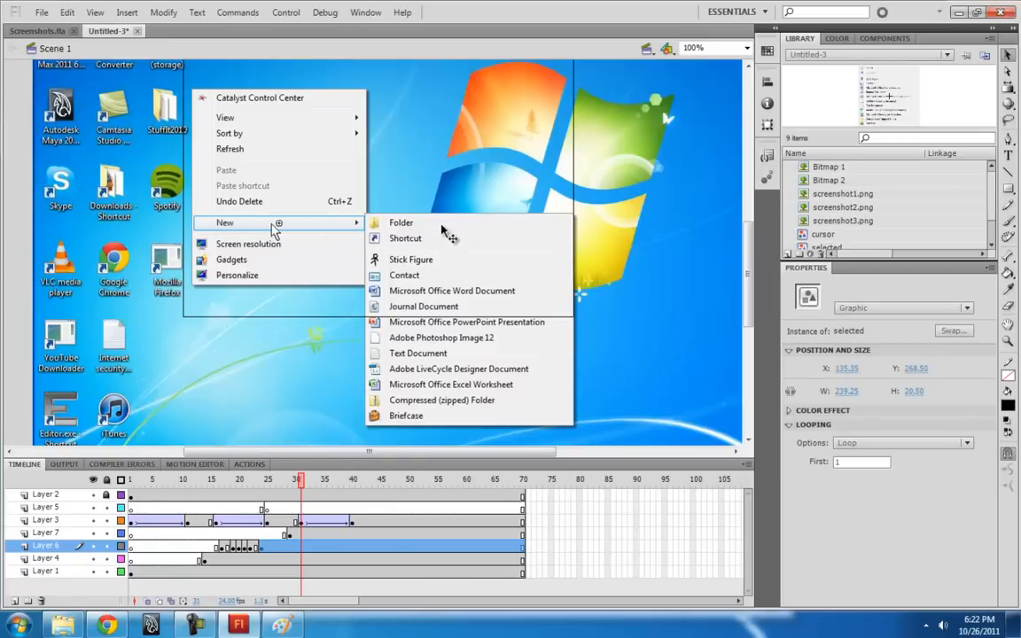
{"action": "left_click", "coordinate": [15, 600]}
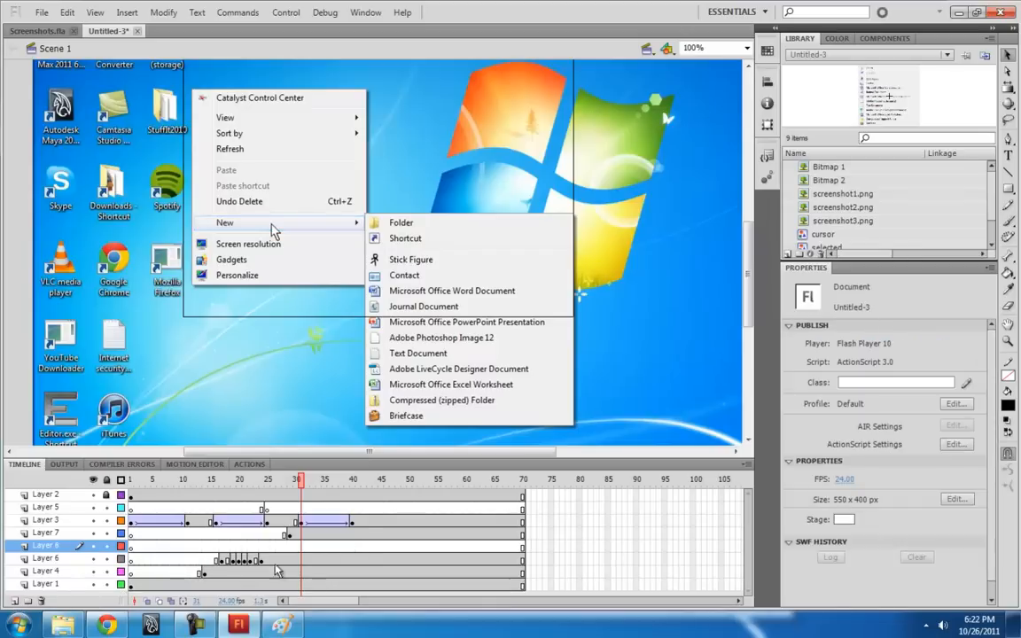
{"action": "left_click", "coordinate": [306, 558]}
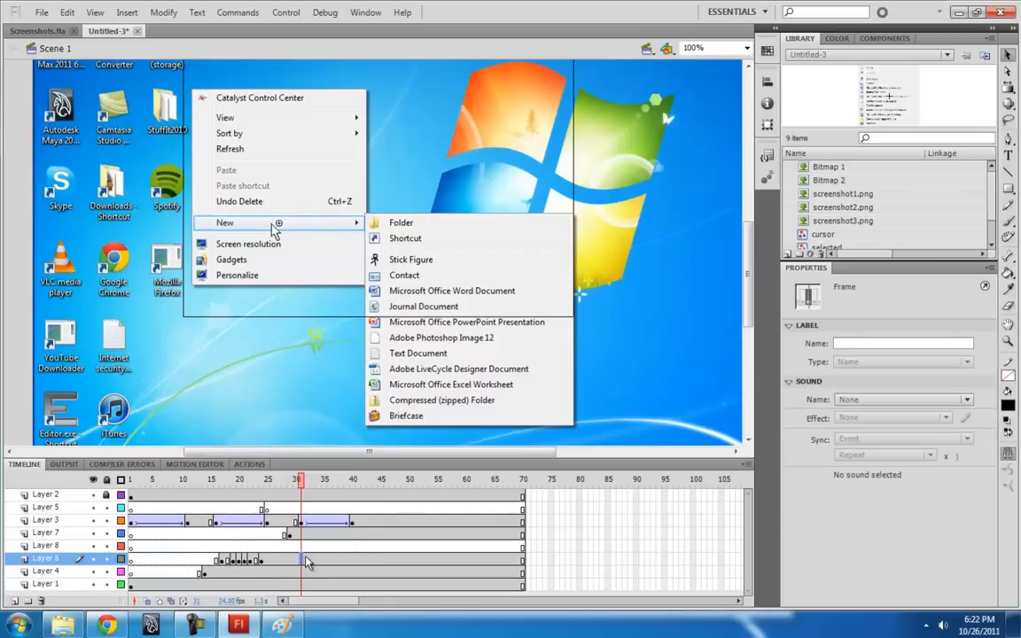
{"action": "left_click", "coordinate": [303, 546]}
{"action": "key", "text": "F6"}
- Copy the New item's highlight from Layer 6 into frame 31 of Layer 8 and try moving it onto the submenu
{"action": "left_click", "coordinate": [301, 558]}
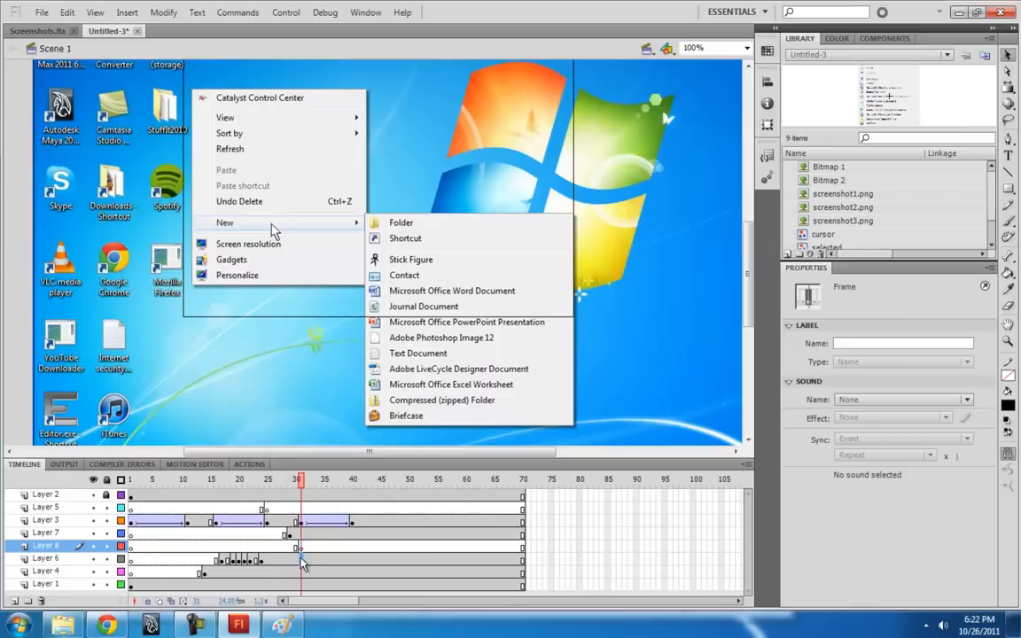
{"action": "left_click", "coordinate": [299, 545]}
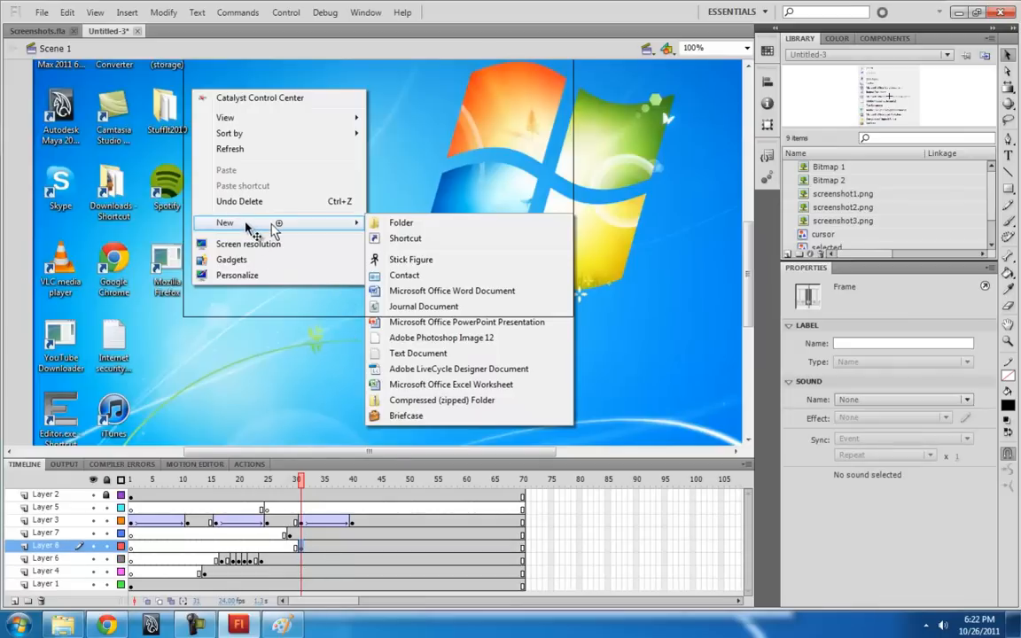
{"action": "left_click", "coordinate": [248, 229]}
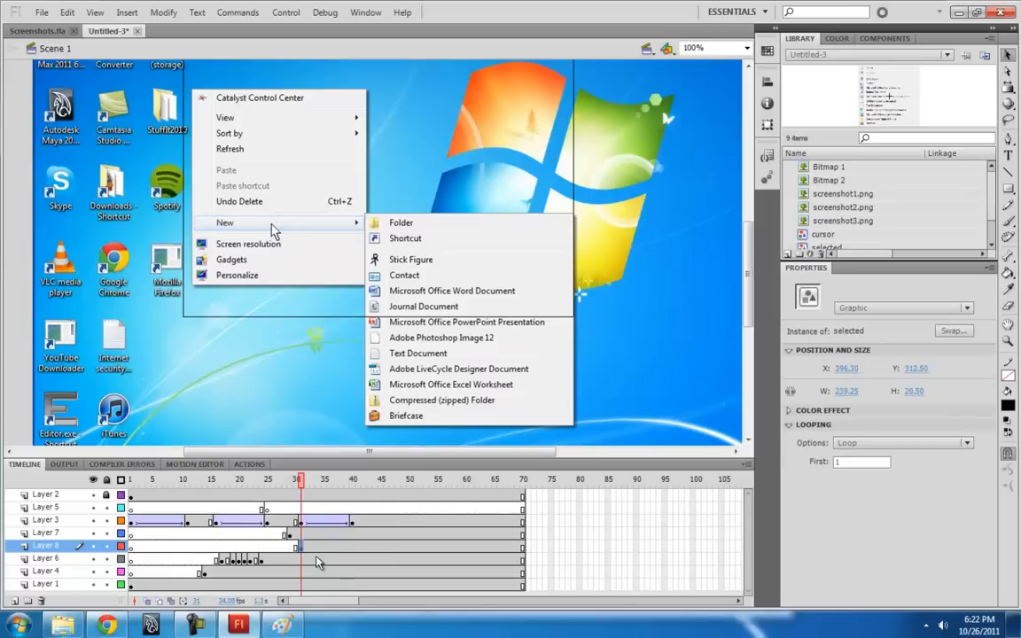
- Reorder Layer 8 above Layer 7 and return its frame 31 highlight to the New item
{"action": "left_click", "coordinate": [296, 535]}
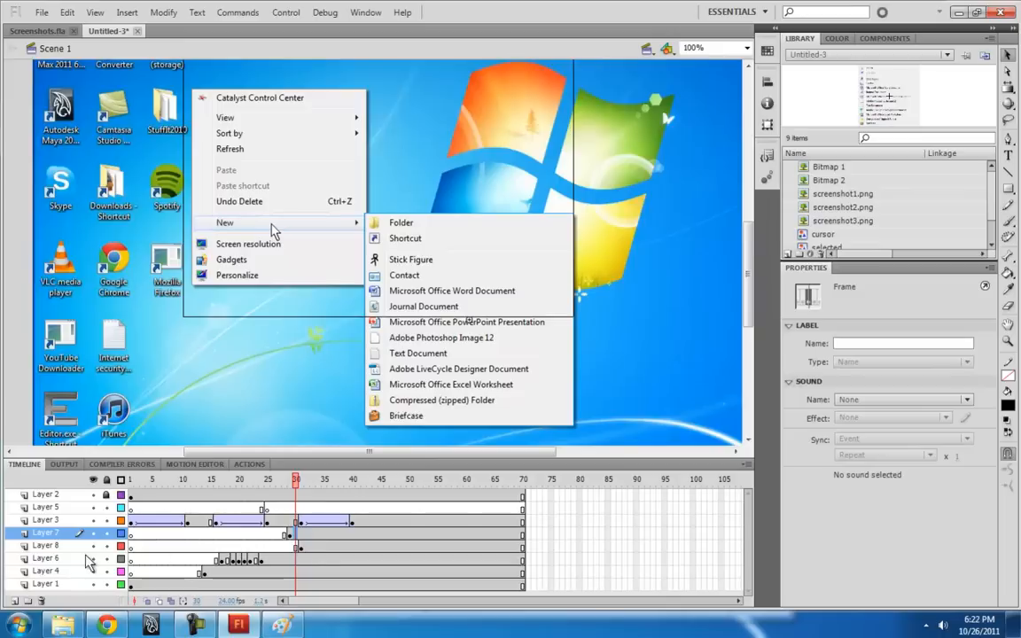
{"action": "left_click_drag", "start_coordinate": [43, 550], "coordinate": [43, 530]}
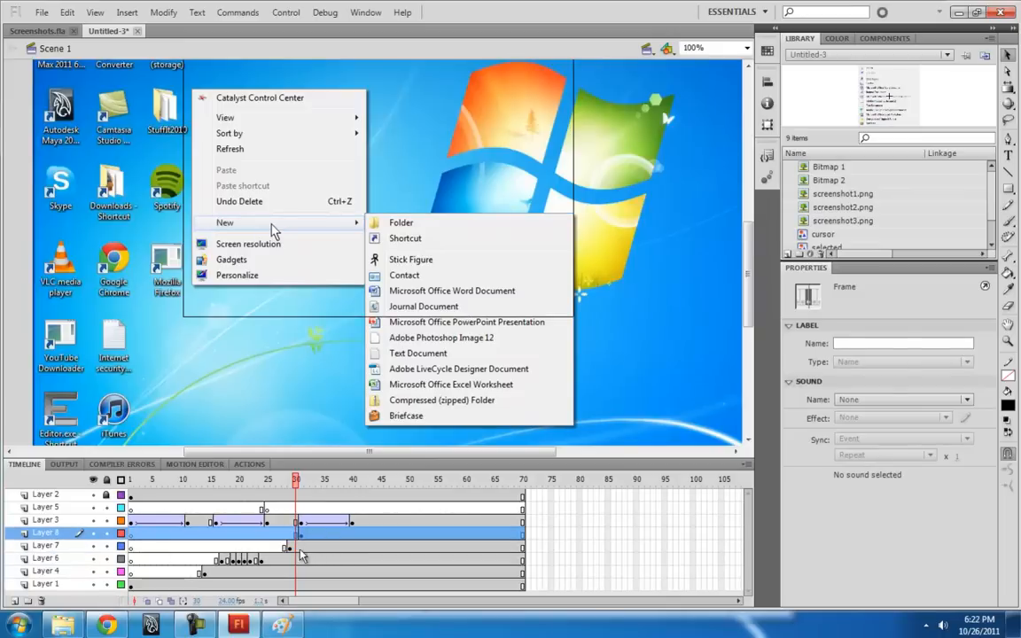
{"action": "left_click", "coordinate": [301, 547]}
{"action": "left_click", "coordinate": [301, 535]}
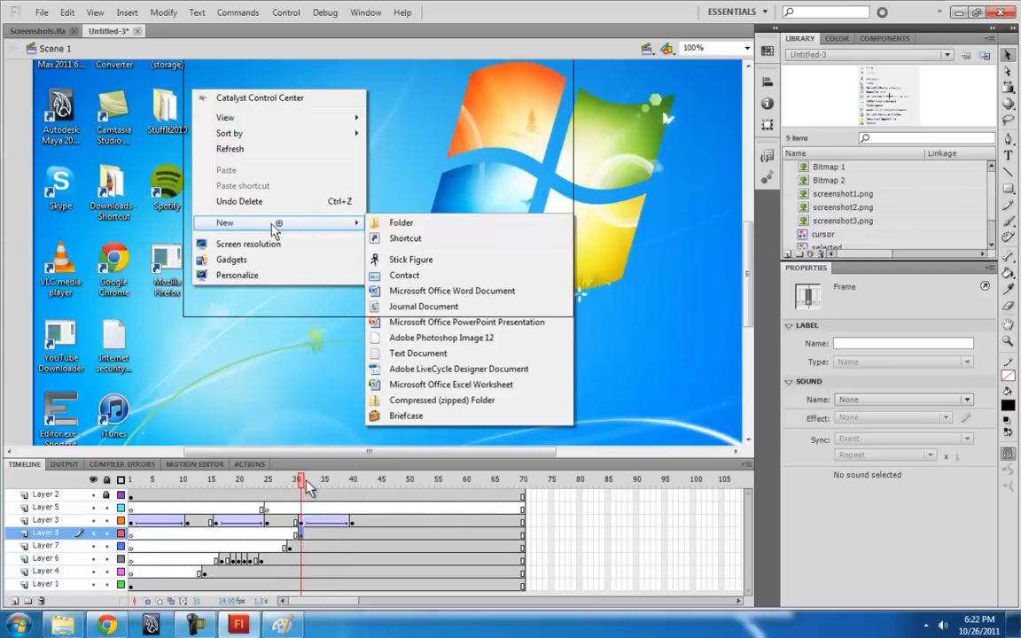
- Insert a keyframe at frame 35 on Layer 8 and delete the highlight from frames 31 to 34
{"action": "left_click_drag", "start_coordinate": [305, 483], "coordinate": [326, 483]}
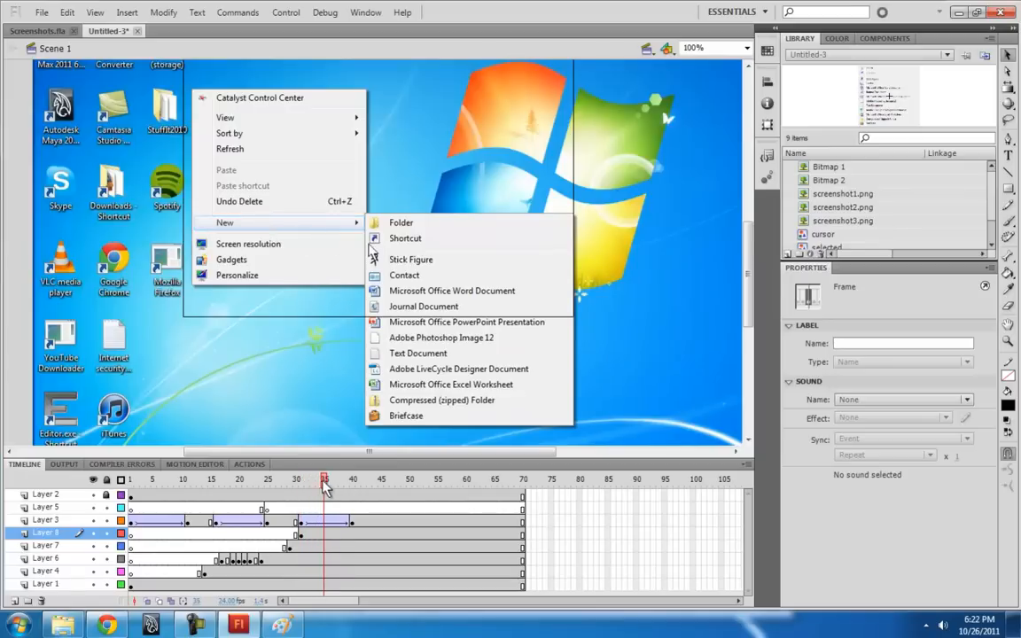
{"action": "left_click", "coordinate": [325, 536]}
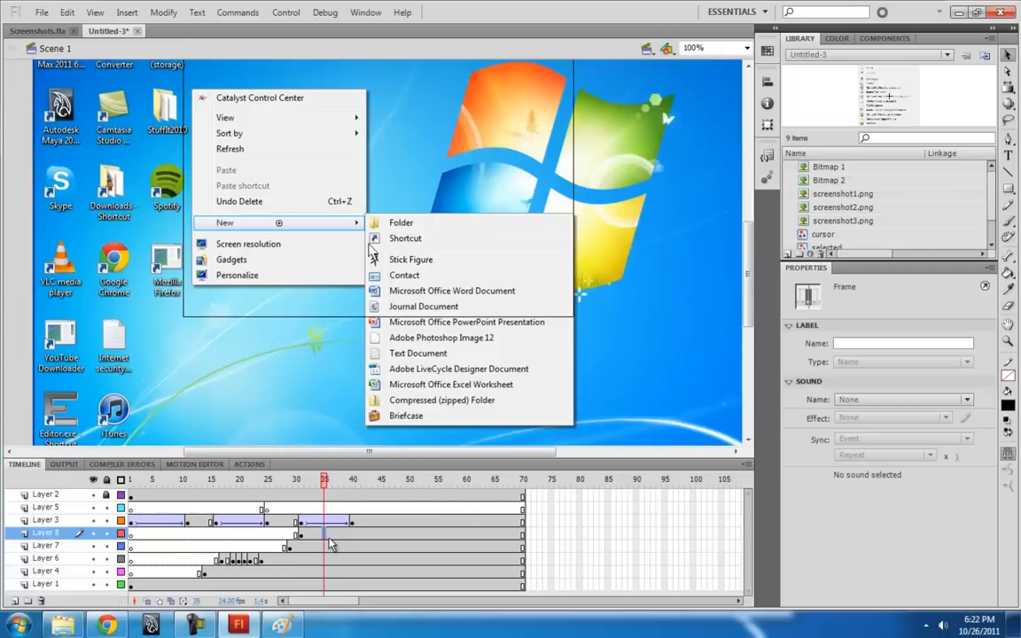
{"action": "key", "text": "F6"}
{"action": "left_click", "coordinate": [318, 534]}
{"action": "key", "text": "Delete"}
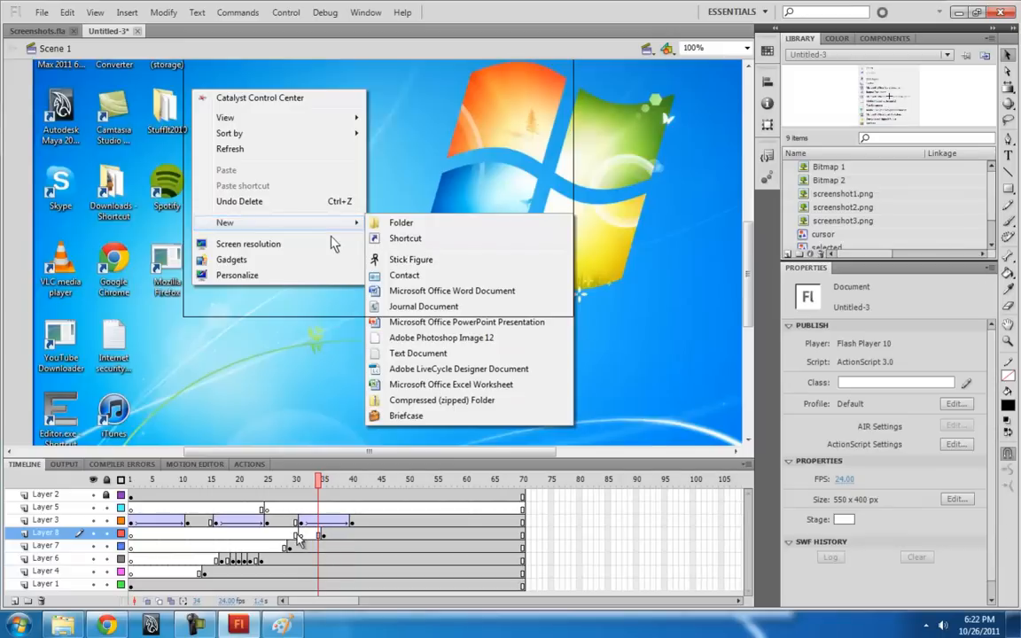
- Move the frame 35 highlight onto the Shortcut item and widen it to 285.35 to span the submenu
{"action": "left_click", "coordinate": [323, 534]}
{"action": "left_click_drag", "start_coordinate": [295, 215], "coordinate": [457, 238]}
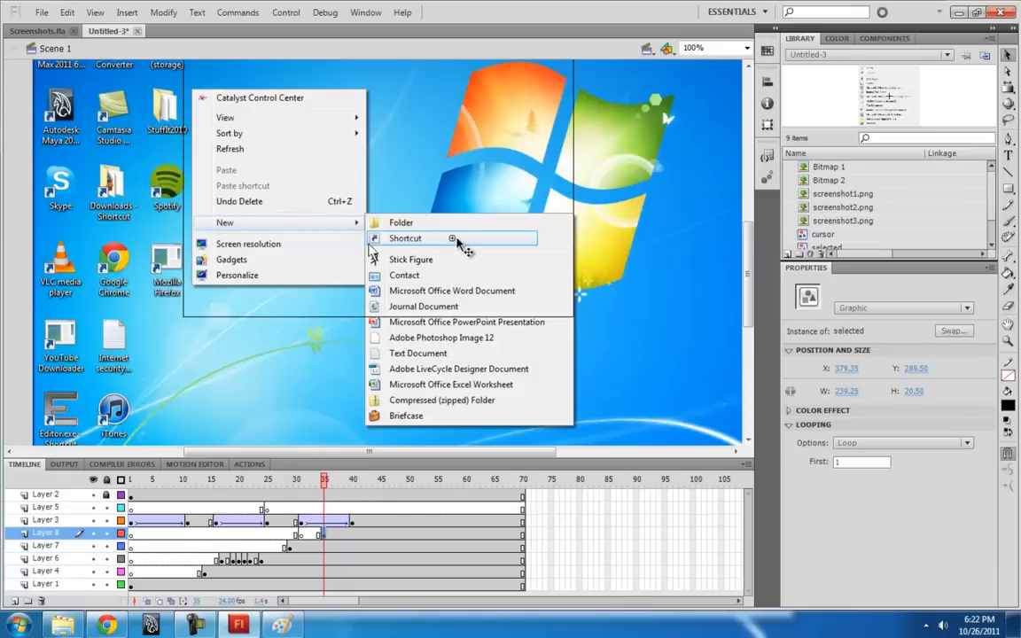
{"action": "key", "text": "q"}
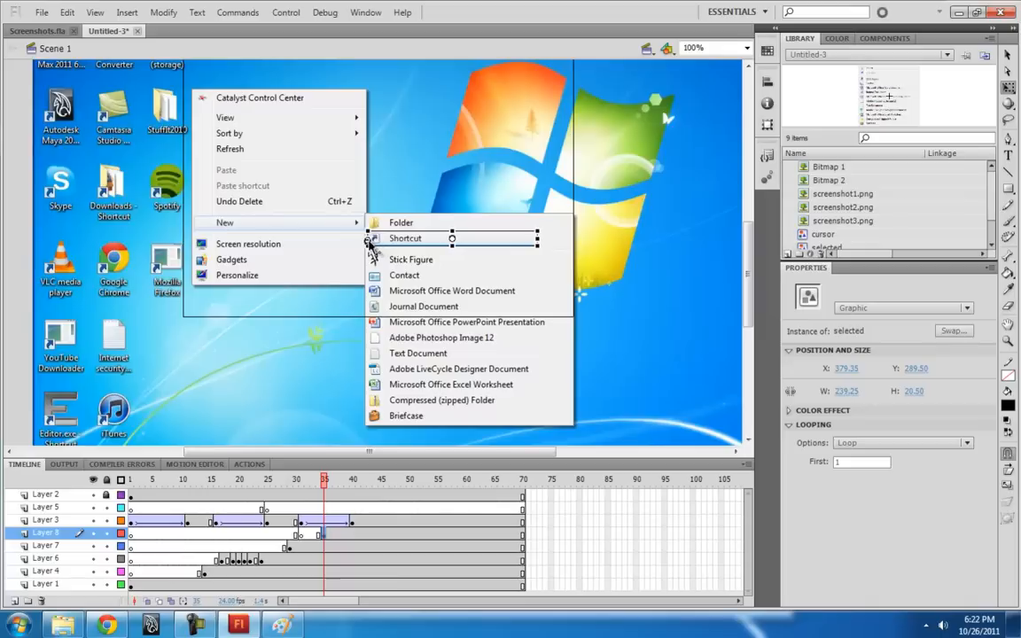
{"action": "left_click_drag", "start_coordinate": [368, 241], "coordinate": [368, 241]}
{"action": "left_click_drag", "start_coordinate": [537, 240], "coordinate": [571, 240]}
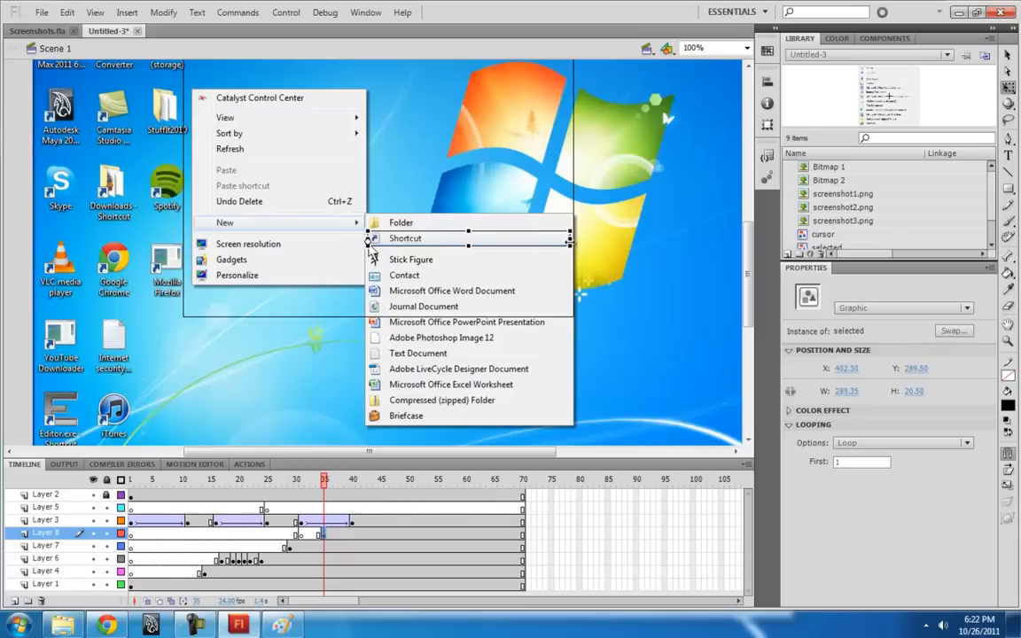
{"action": "key", "text": "v"}
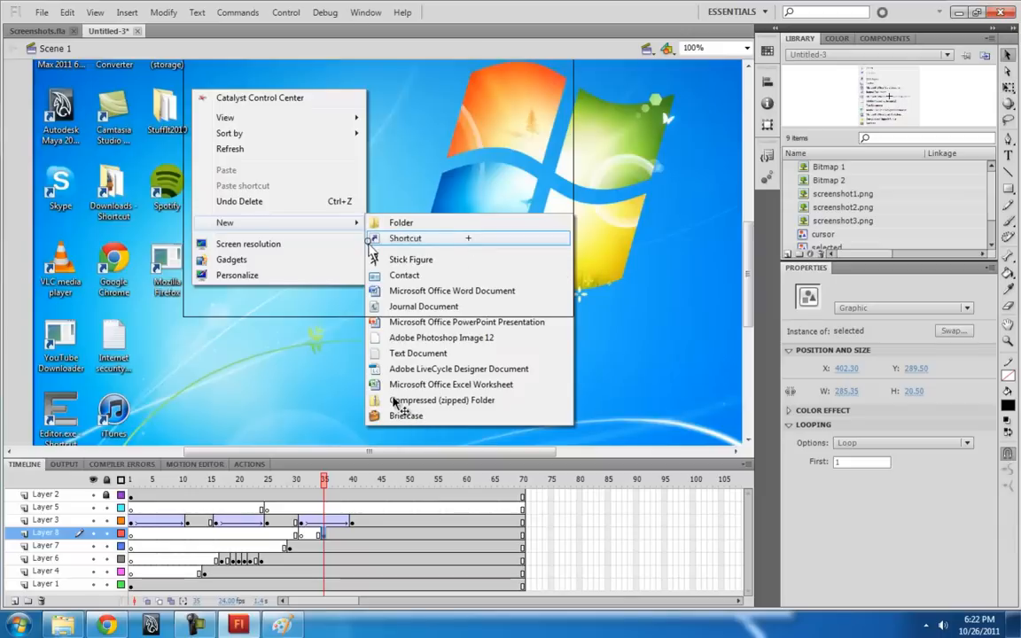
- Insert a keyframe at frame 37 on Layer 8 and move the highlight down onto Stick Figure at Y 319.50
{"action": "left_click_drag", "start_coordinate": [328, 493], "coordinate": [337, 488]}
{"action": "left_click", "coordinate": [336, 536]}
{"action": "key", "text": "F6"}
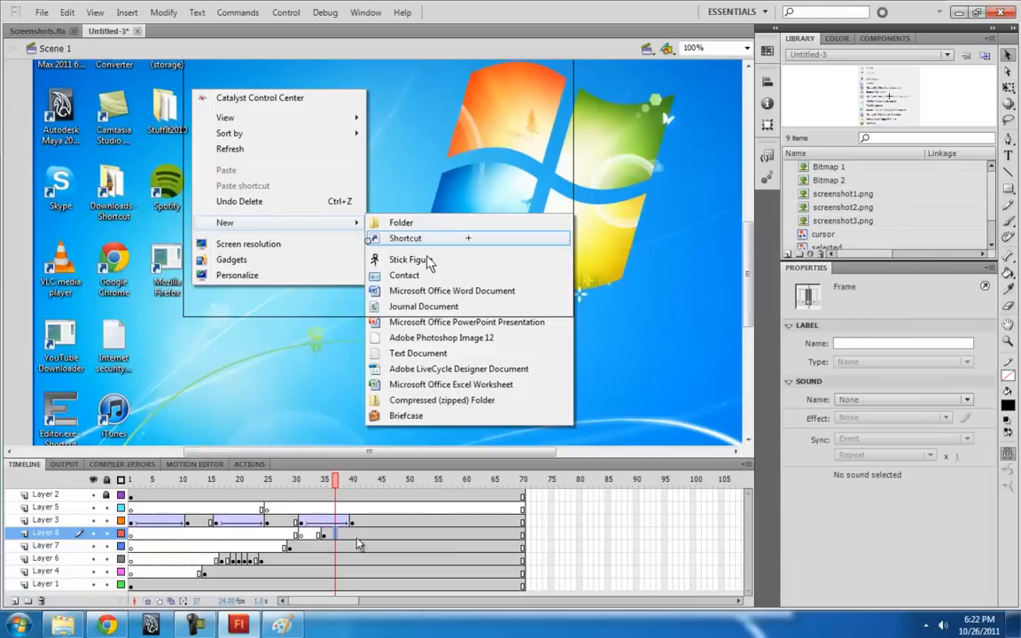
{"action": "left_click_drag", "start_coordinate": [468, 241], "coordinate": [468, 261]}
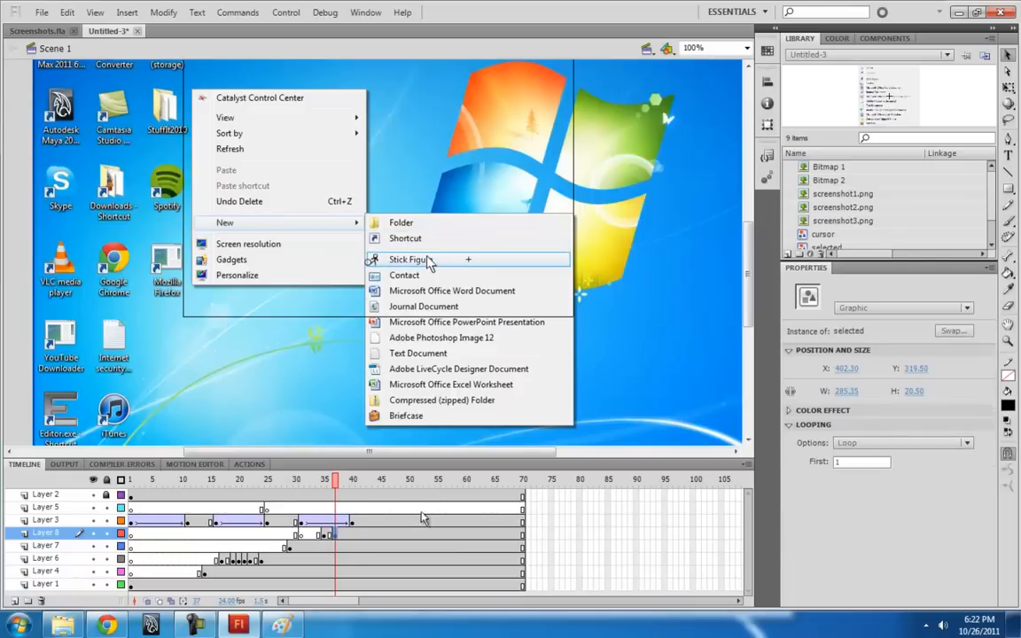
{"action": "mouse_move", "coordinate": [335, 487]}
{"action": "left_mouse_down"}
{"action": "mouse_move", "coordinate": [305, 486]}
{"action": "mouse_move", "coordinate": [341, 487]}
{"action": "left_mouse_up"}
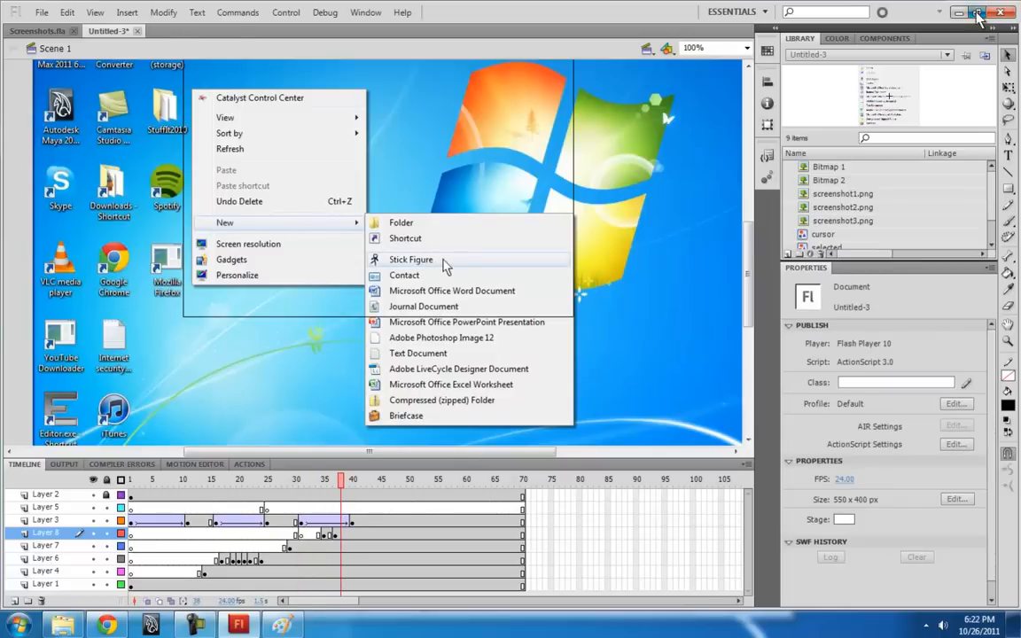
- Restore the Flash window to a smaller size, minimize the Paint window, and move Flash aside to expose the desktop
{"action": "left_click", "coordinate": [978, 13]}
{"action": "left_click", "coordinate": [212, 115]}
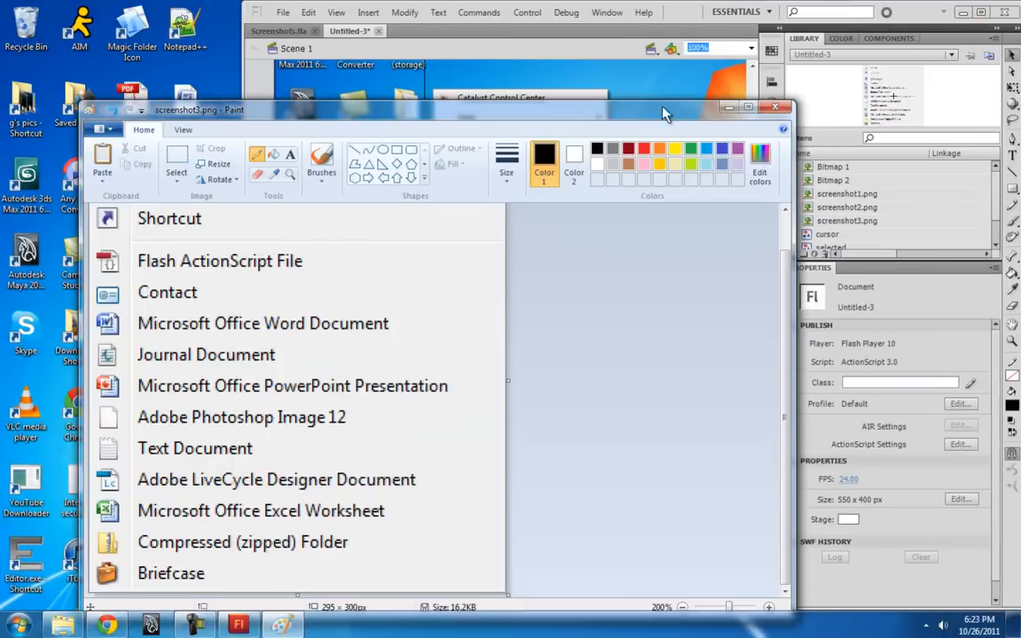
{"action": "left_click", "coordinate": [723, 108]}
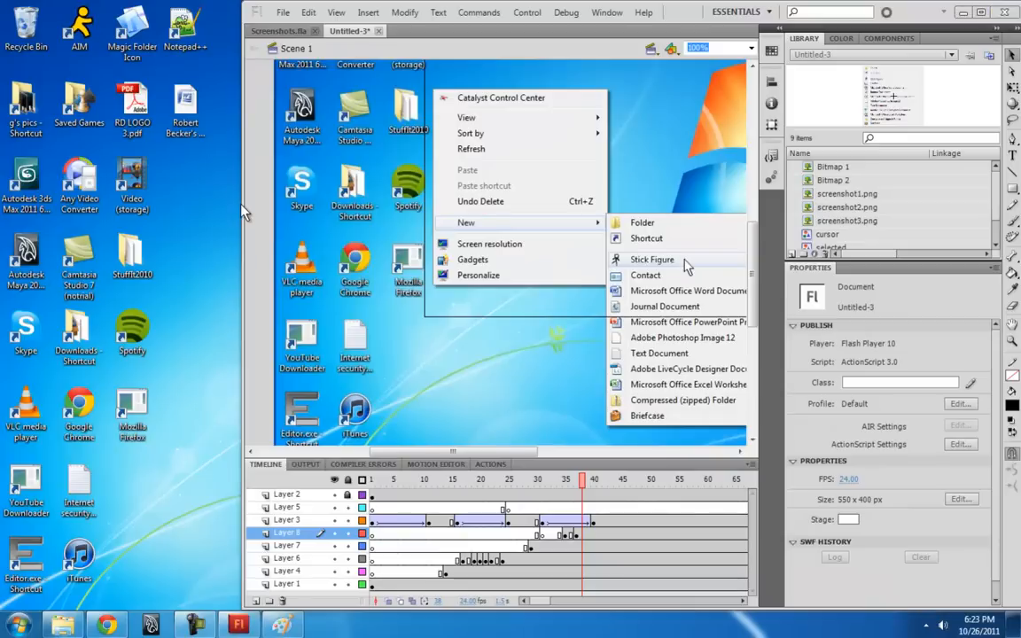
{"action": "right_click", "coordinate": [214, 219]}
{"action": "left_click", "coordinate": [225, 184]}
{"action": "left_click_drag", "start_coordinate": [242, 199], "coordinate": [669, 215]}
- Examine how a chosen context menu item fades out by refreshing the real desktop several times
{"action": "right_click", "coordinate": [400, 185]}
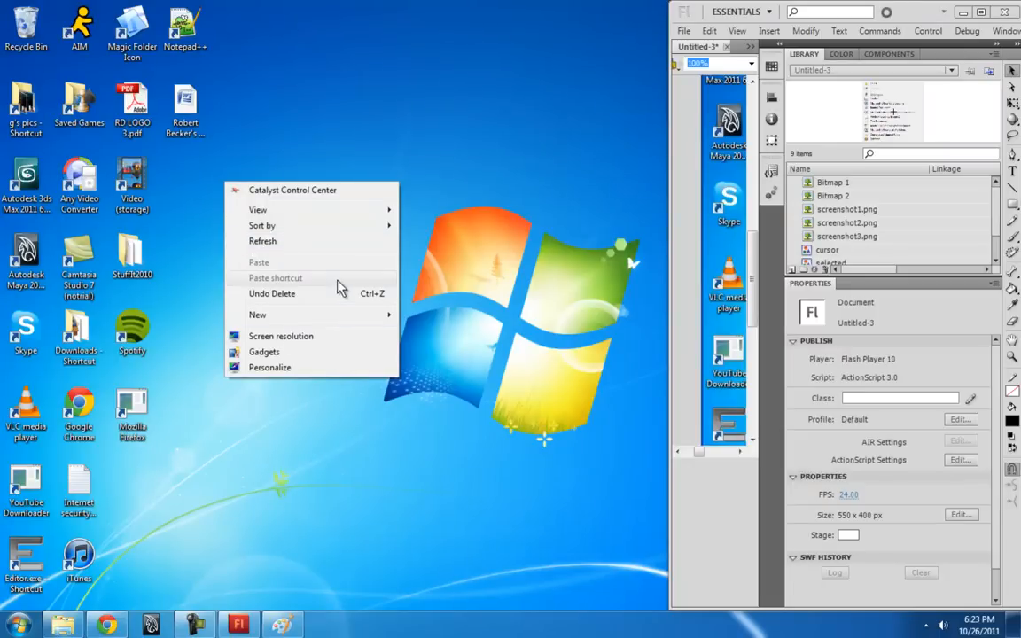
{"action": "left_click", "coordinate": [289, 243]}
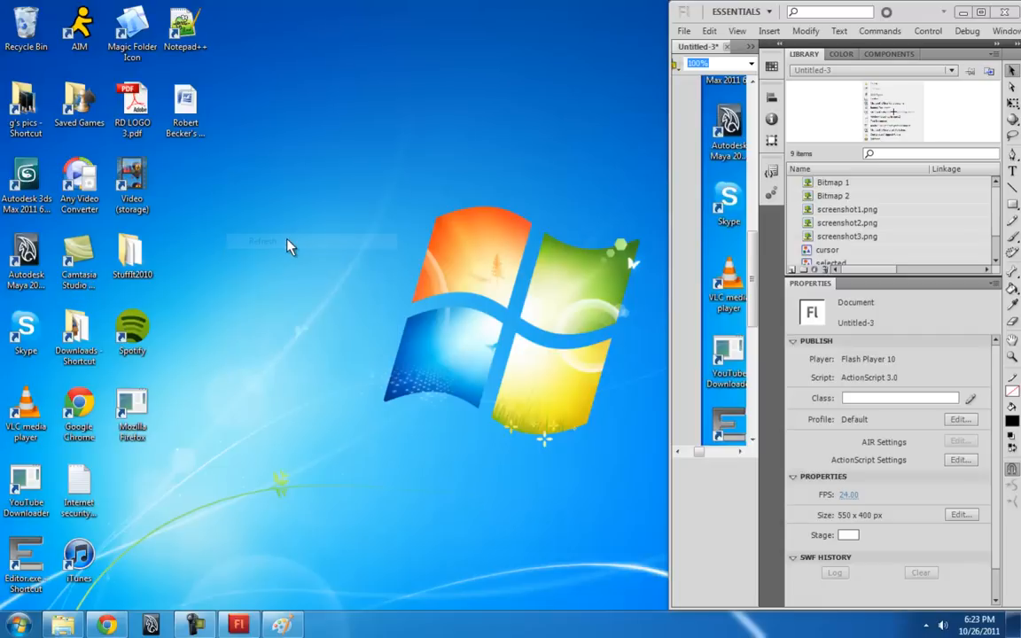
{"action": "right_click", "coordinate": [317, 237]}
{"action": "left_click", "coordinate": [359, 301]}
{"action": "right_click", "coordinate": [370, 220]}
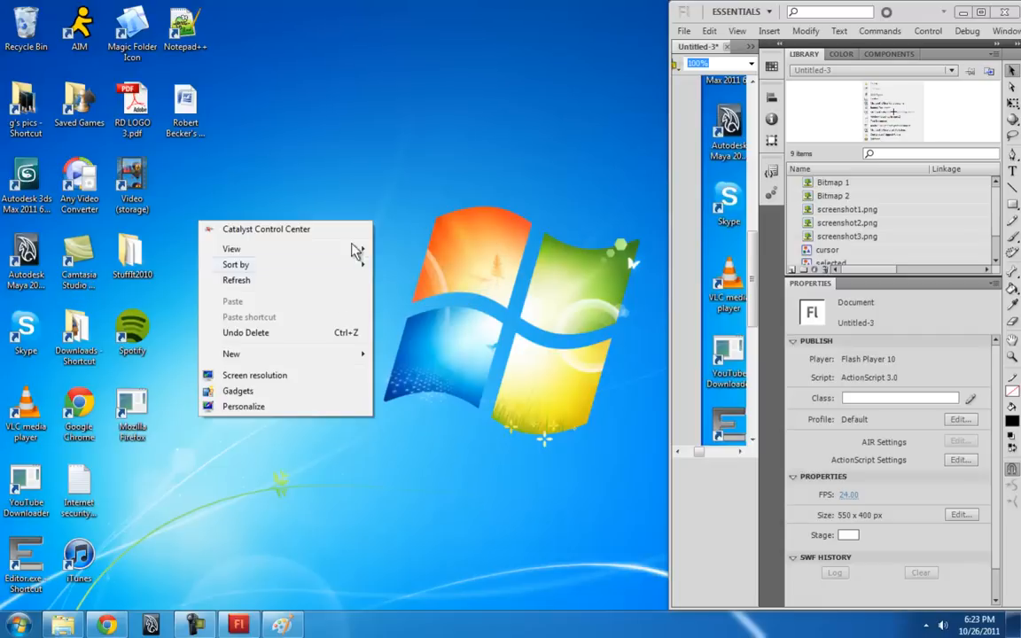
{"action": "left_click", "coordinate": [250, 284]}
{"action": "right_click", "coordinate": [342, 249]}
{"action": "left_click", "coordinate": [295, 305]}
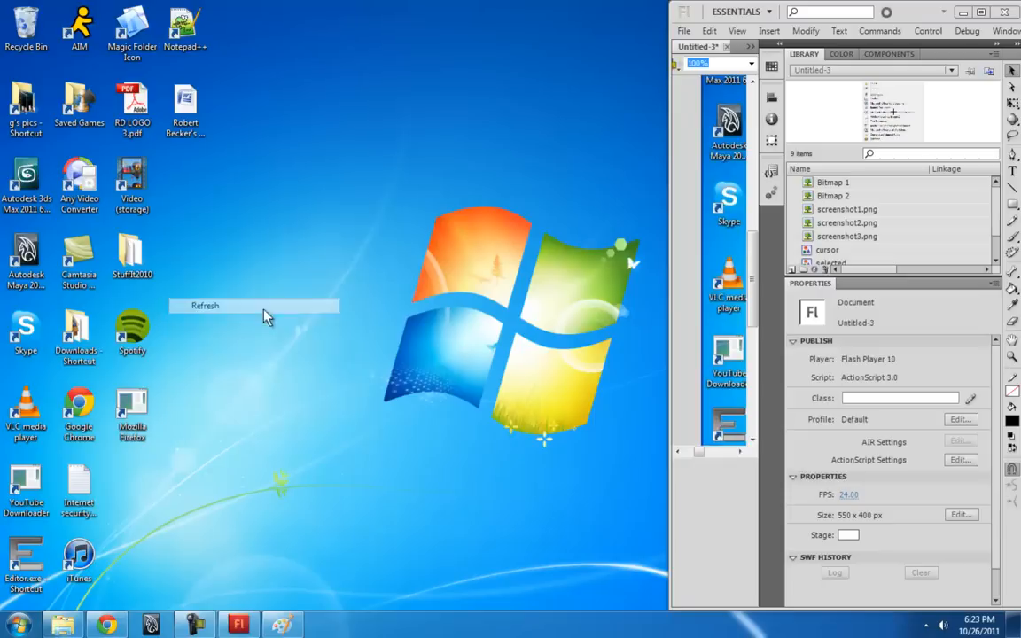
{"action": "right_click", "coordinate": [394, 241]}
{"action": "left_click", "coordinate": [299, 308]}
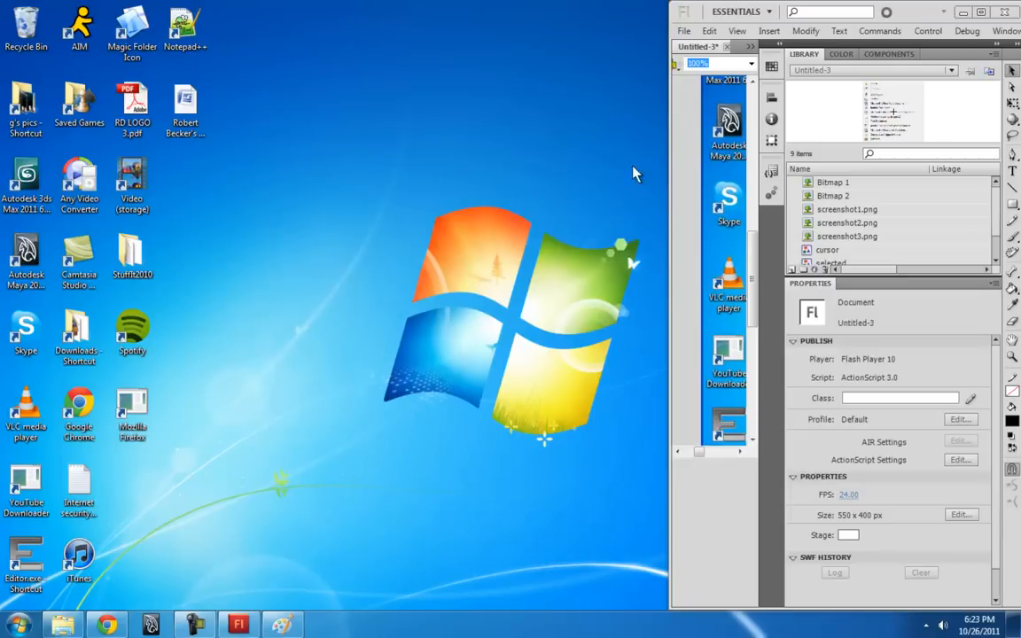
- Move the Flash window back into view and insert keyframes at frame 45 on Layers 3, 8, 7, 6 and 4
{"action": "left_click_drag", "start_coordinate": [670, 143], "coordinate": [43, 215]}
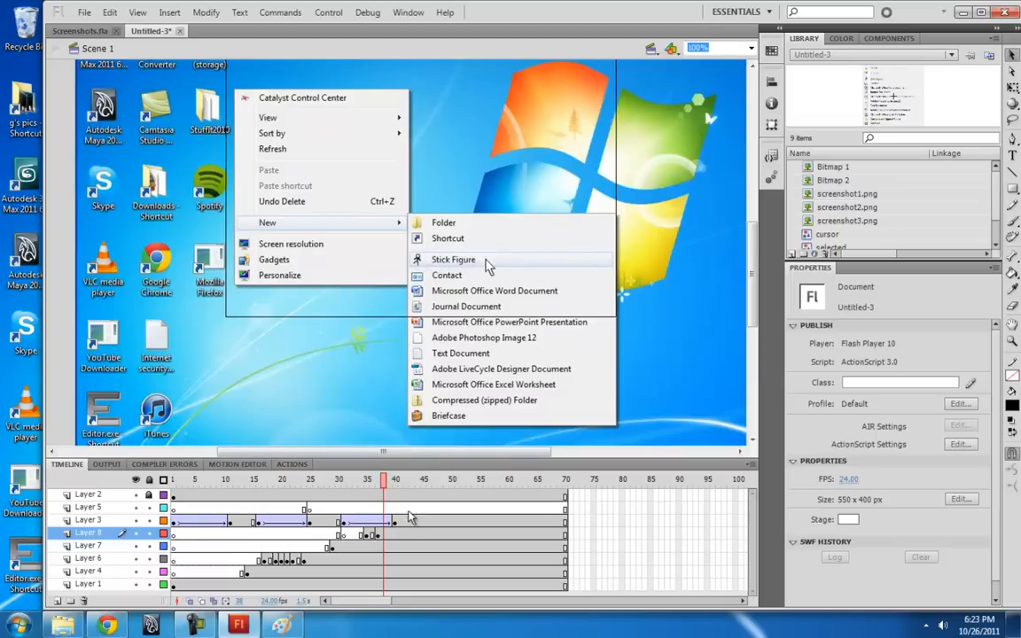
{"action": "left_click_drag", "start_coordinate": [399, 458], "coordinate": [426, 464]}
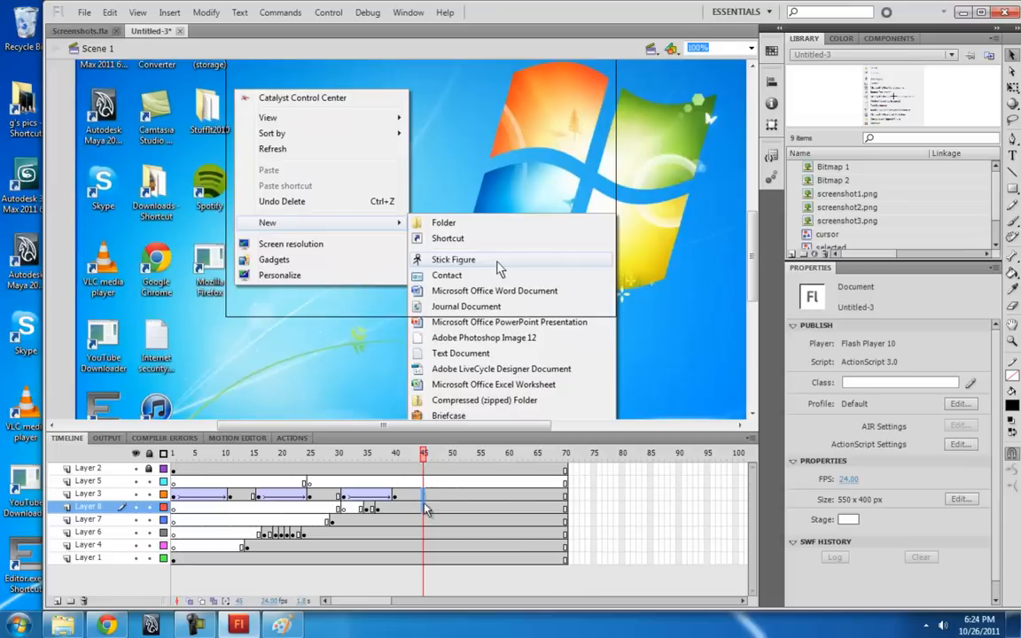
{"action": "left_click", "coordinate": [424, 545]}
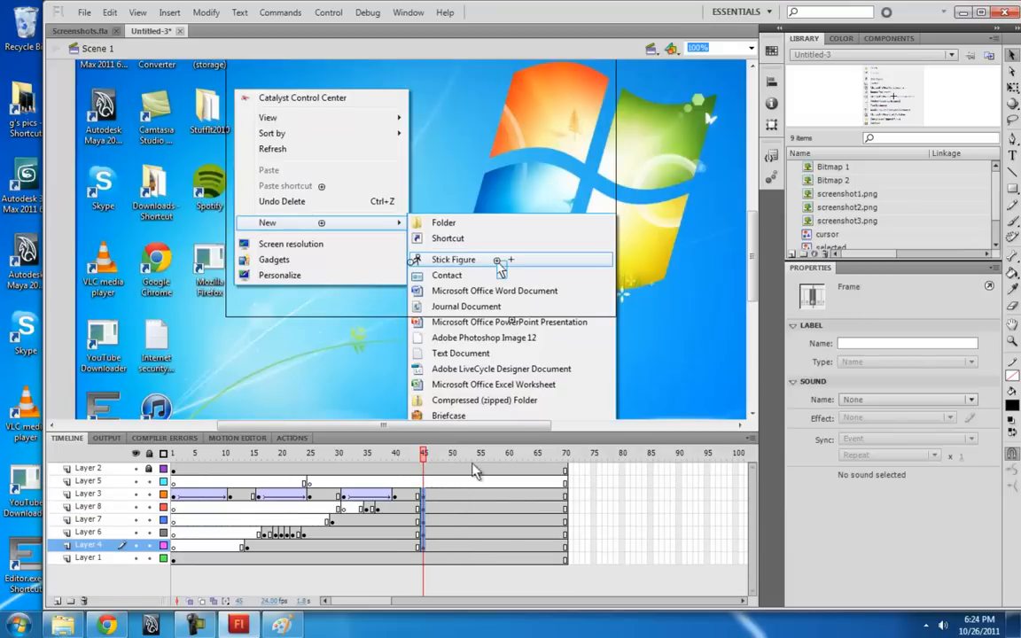
- Delete the main context menu and its New highlight from the stage at frame 45
{"action": "left_click", "coordinate": [635, 348]}
{"action": "left_click", "coordinate": [294, 255]}
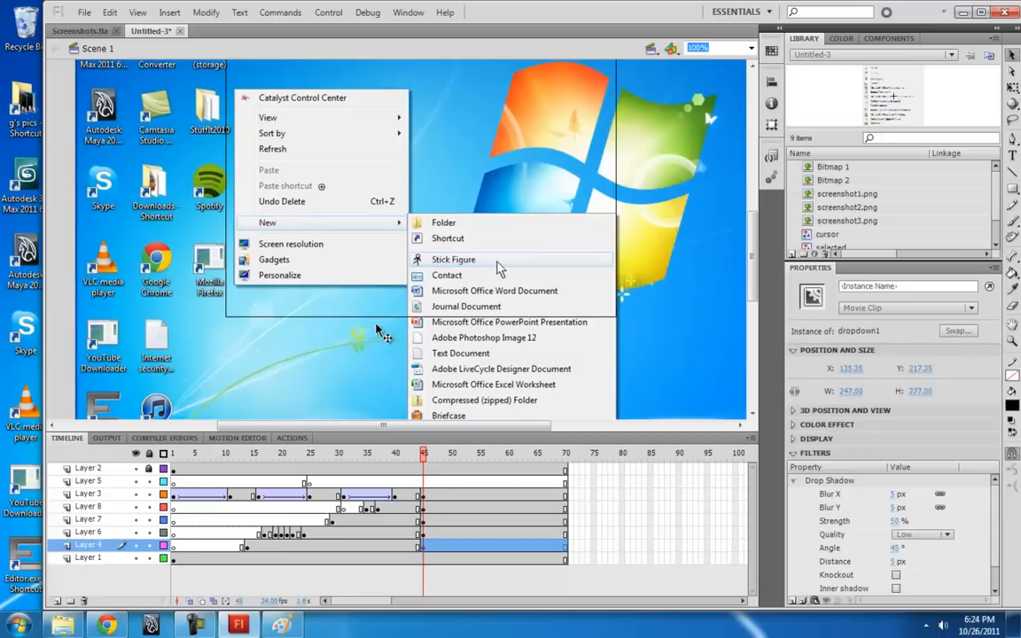
{"action": "key", "text": "Delete"}
- Convert the frame 45 Stick Figure highlight and submenu together into a Graphic symbol named stickfigure_clicked
{"action": "left_click", "coordinate": [449, 265]}
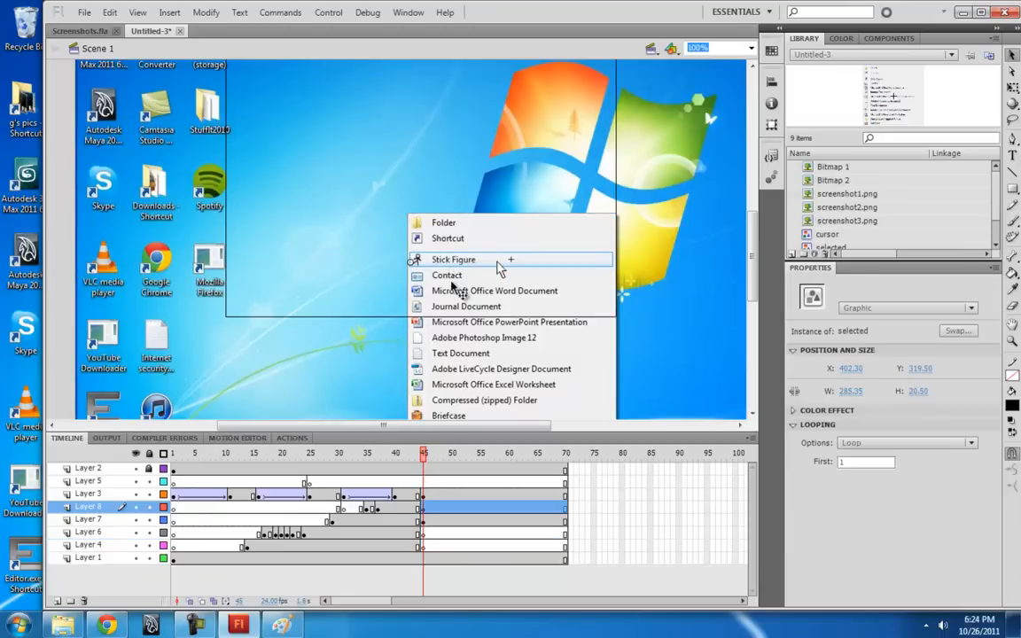
{"action": "left_click", "coordinate": [510, 358]}
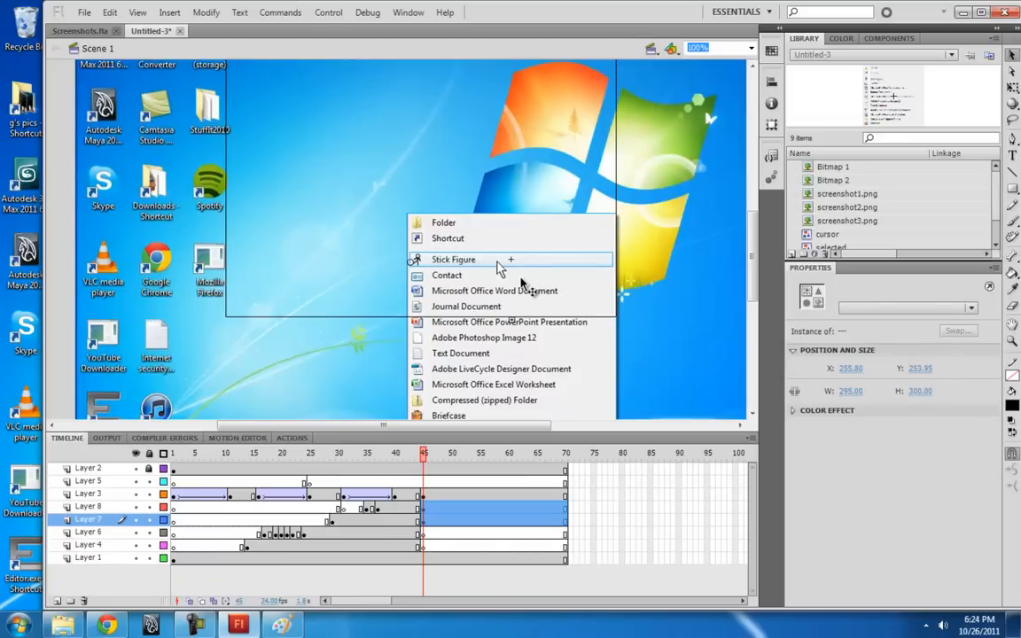
{"action": "key", "text": "F8"}
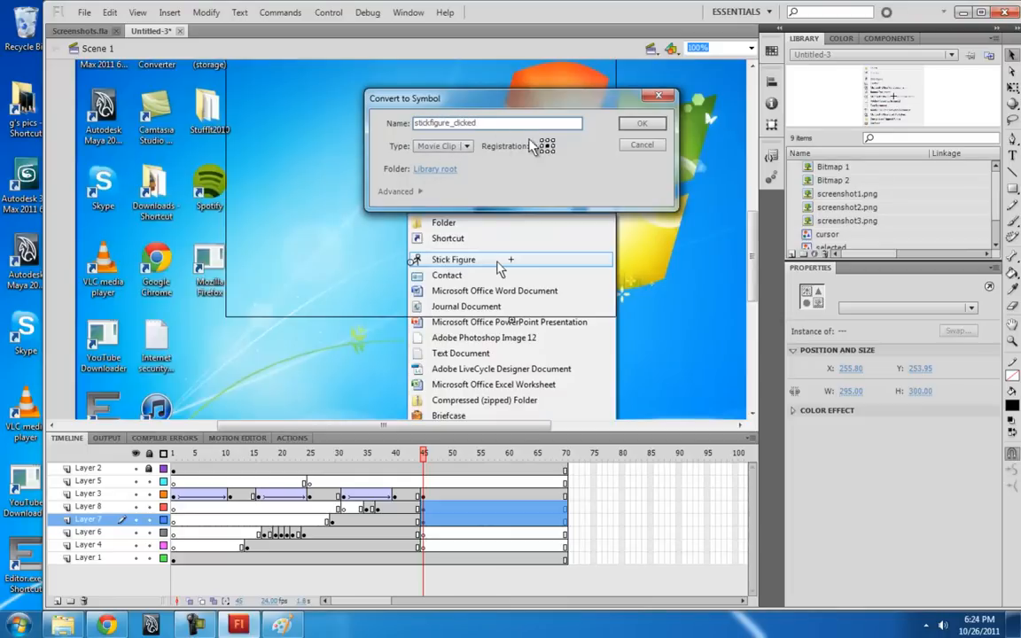
{"action": "left_click", "coordinate": [442, 146]}
{"action": "left_click", "coordinate": [448, 193]}
{"action": "key", "text": "Return"}
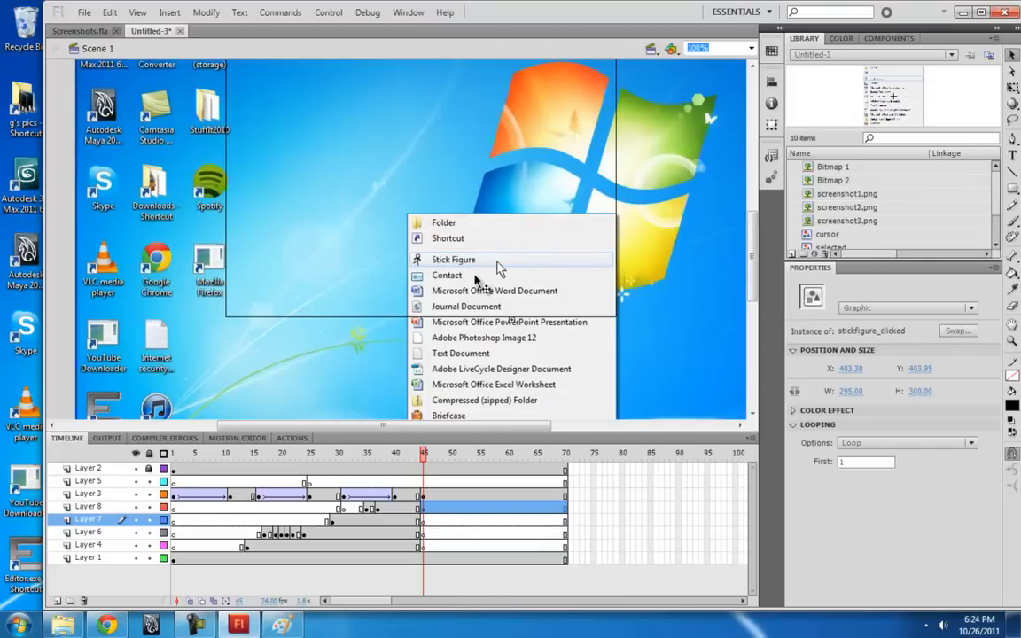
- Inside stickfigure_clicked, add a second layer and move the Stick Figure highlight onto it in the same place
{"action": "double_click", "coordinate": [469, 280]}
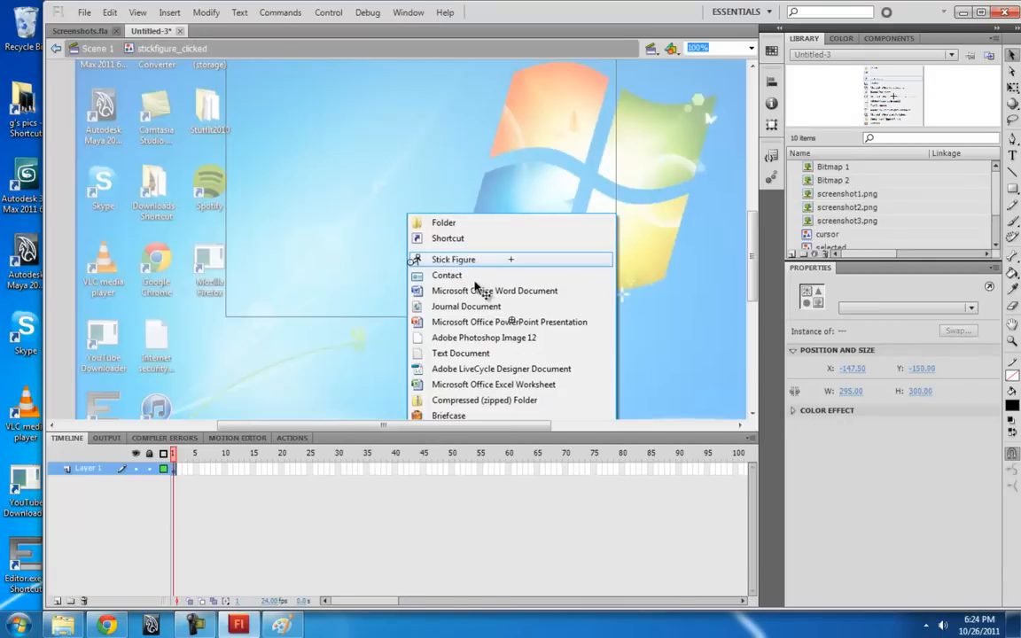
{"action": "left_click", "coordinate": [337, 233]}
{"action": "left_click", "coordinate": [447, 265]}
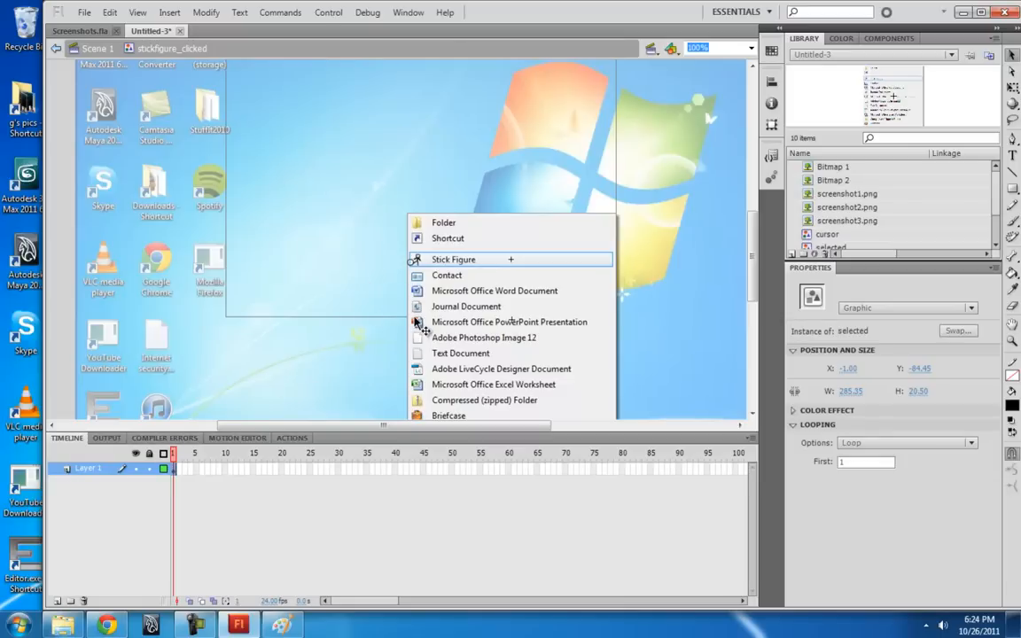
{"action": "left_click", "coordinate": [56, 600]}
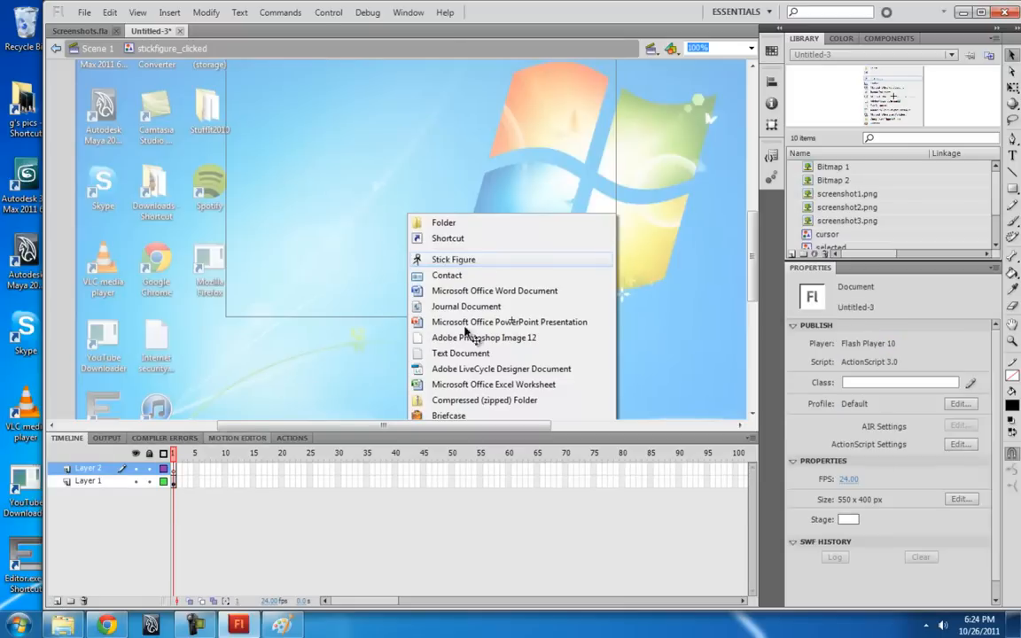
{"action": "left_click", "coordinate": [463, 262]}
{"action": "key", "text": "ctrl+x"}
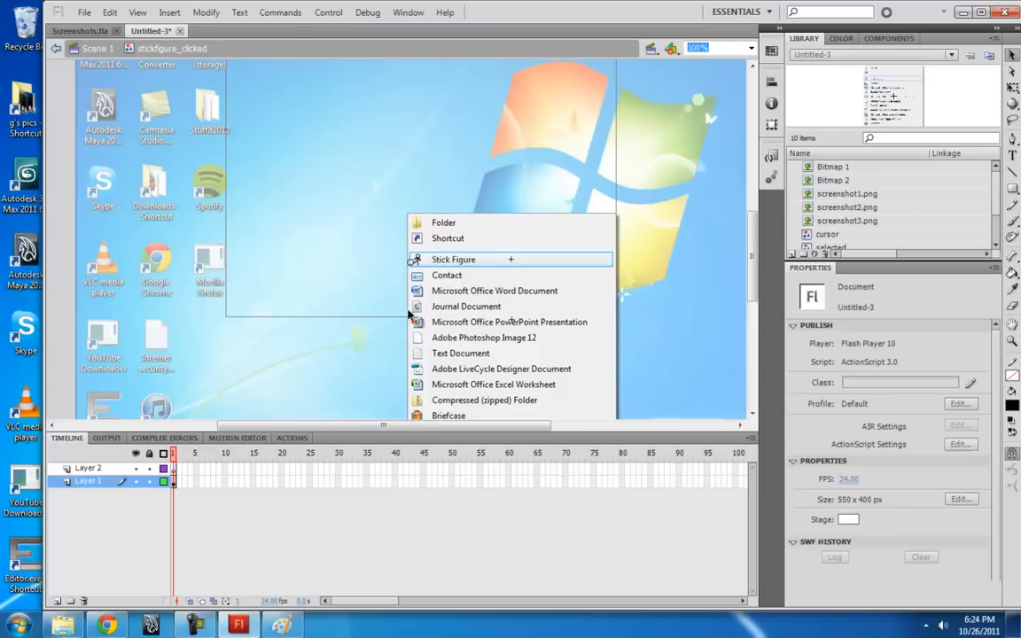
{"action": "left_click", "coordinate": [174, 469]}
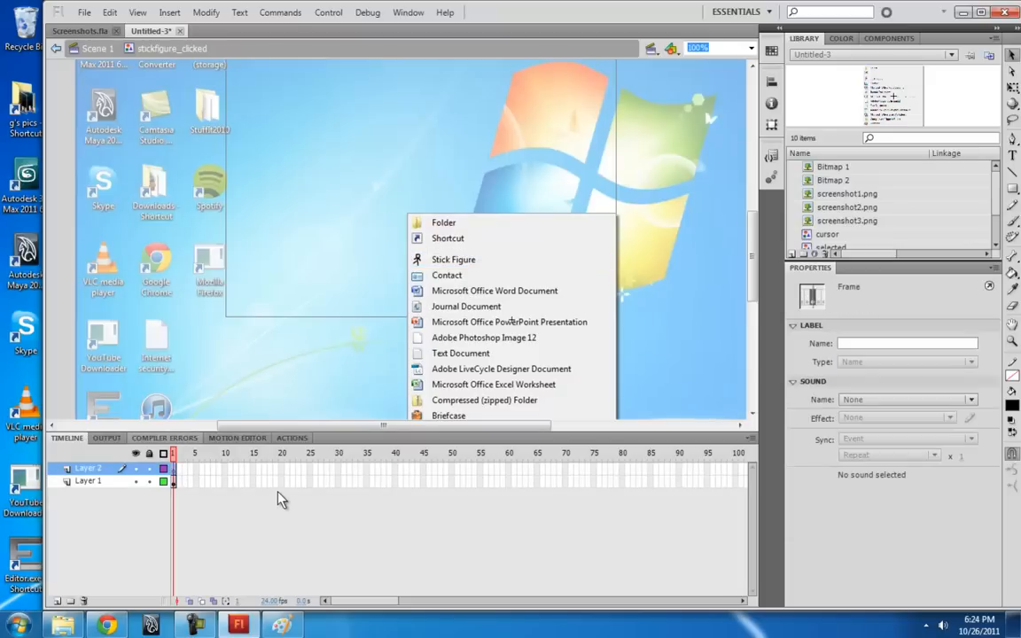
{"action": "key", "text": "ctrl+shift+v"}
- Turn Layer 2 into a mask so only the Stick Figure row shows, and return to Scene 1
{"action": "right_click", "coordinate": [85, 467]}
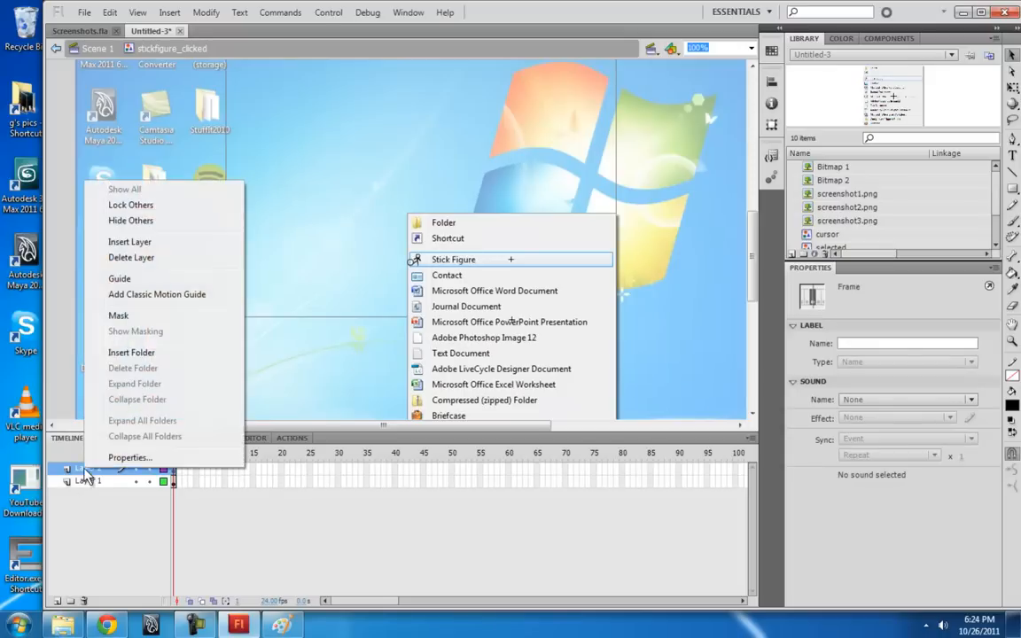
{"action": "left_click", "coordinate": [124, 317]}
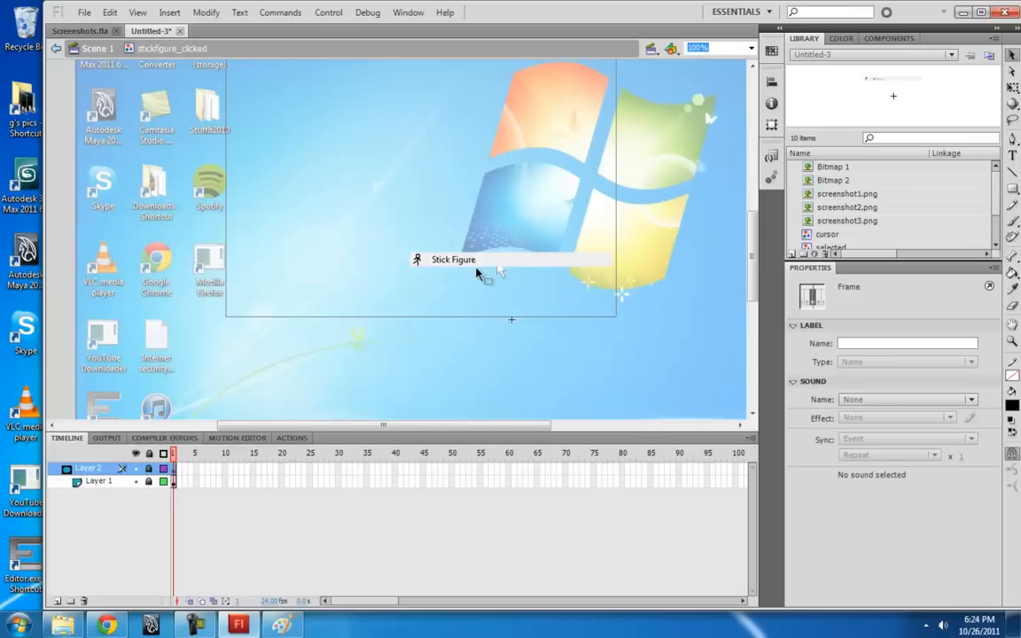
{"action": "left_click", "coordinate": [97, 48]}
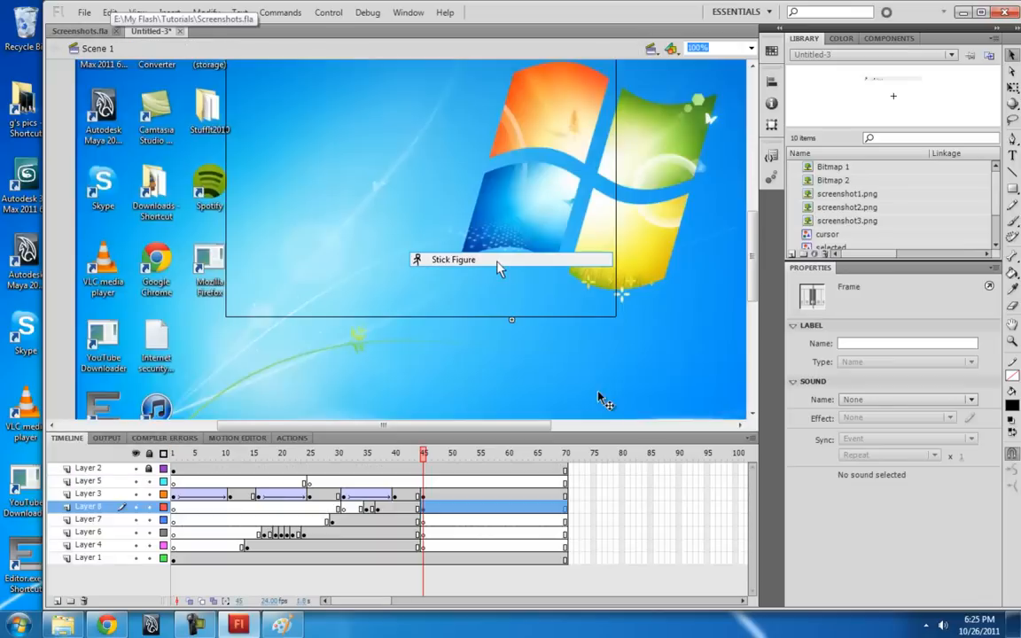
- Insert a keyframe at frame 52 on Layer 8 and set the stickfigure_clicked instance's Alpha to 0%
{"action": "left_click_drag", "start_coordinate": [426, 457], "coordinate": [457, 459]}
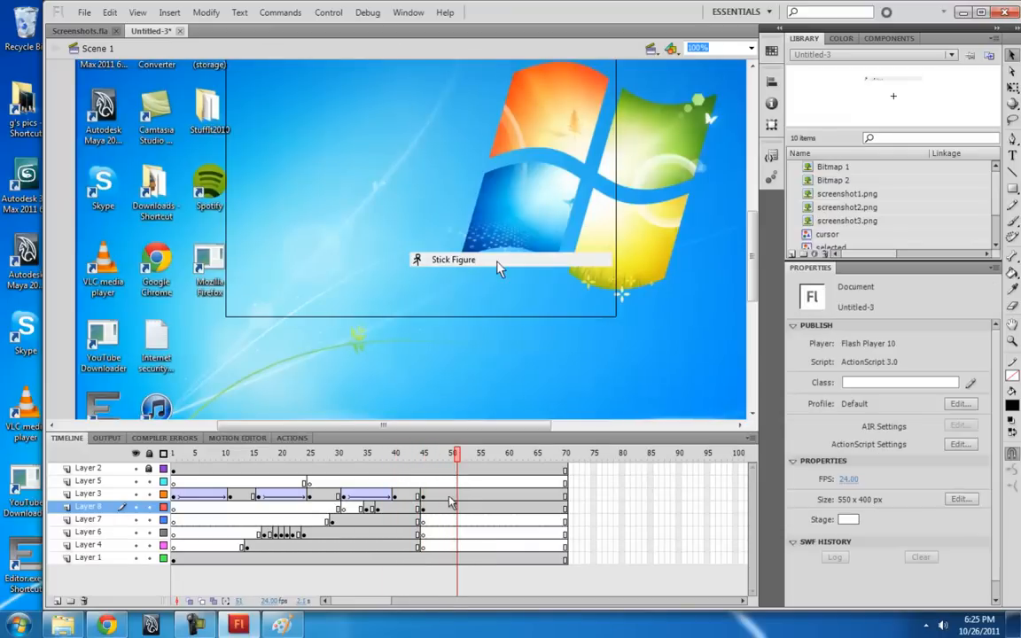
{"action": "left_click", "coordinate": [463, 506]}
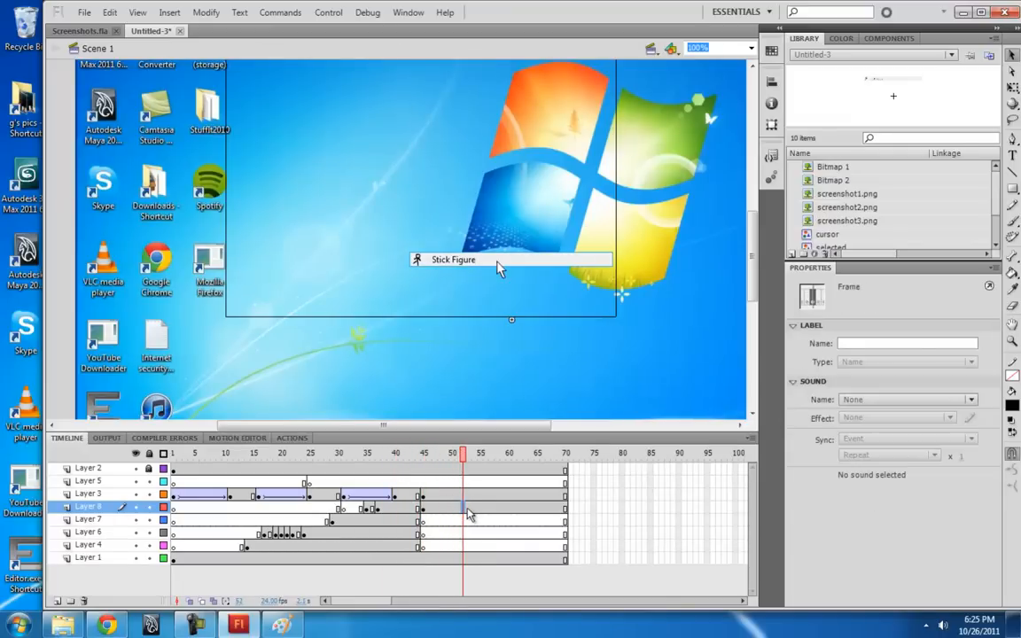
{"action": "left_click", "coordinate": [495, 264]}
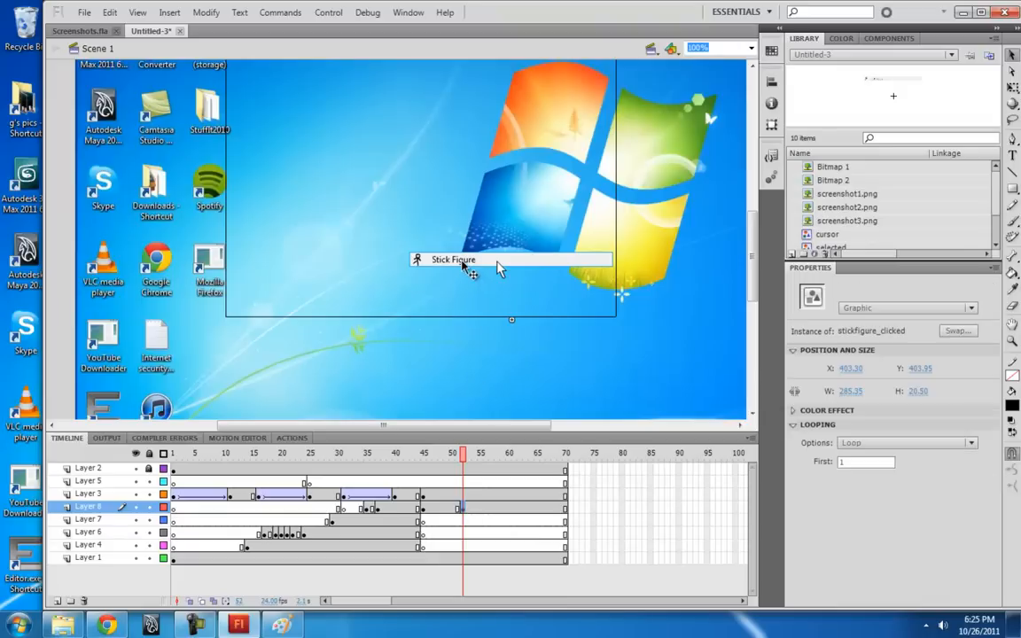
{"action": "left_click", "coordinate": [795, 411]}
{"action": "left_click", "coordinate": [929, 428]}
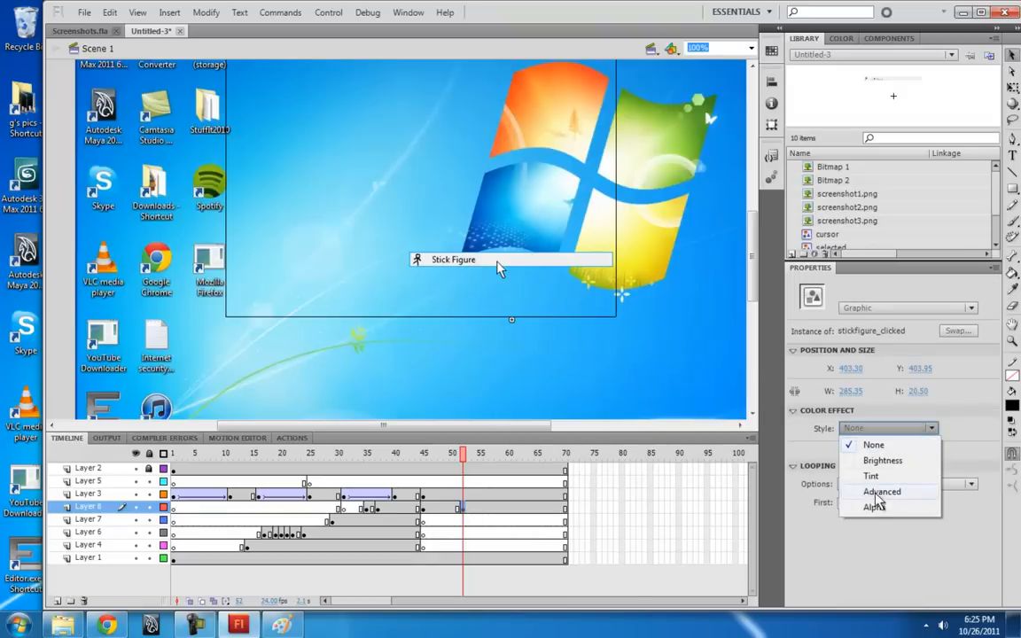
{"action": "left_click", "coordinate": [875, 506]}
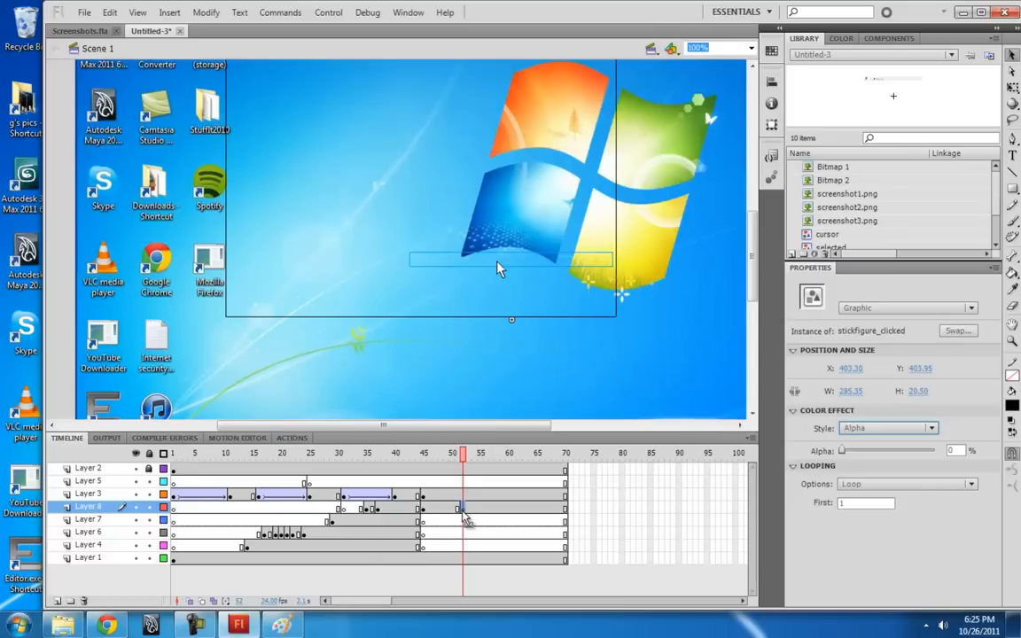
- Create a classic tween between frames 45 and 52 on Layer 8 and preview the fade
{"action": "left_click", "coordinate": [435, 508]}
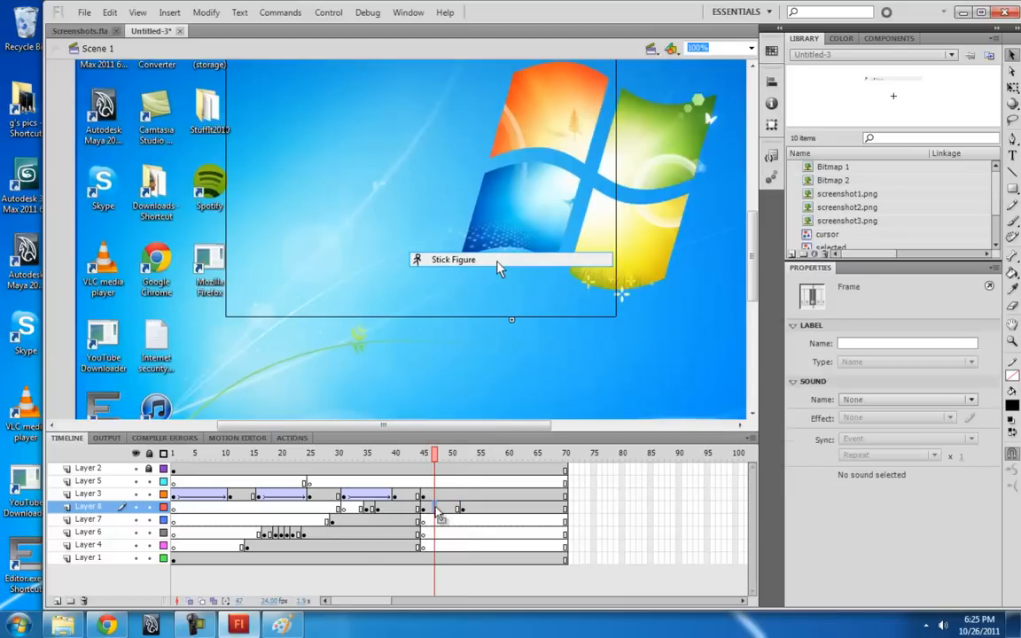
{"action": "right_click", "coordinate": [435, 507]}
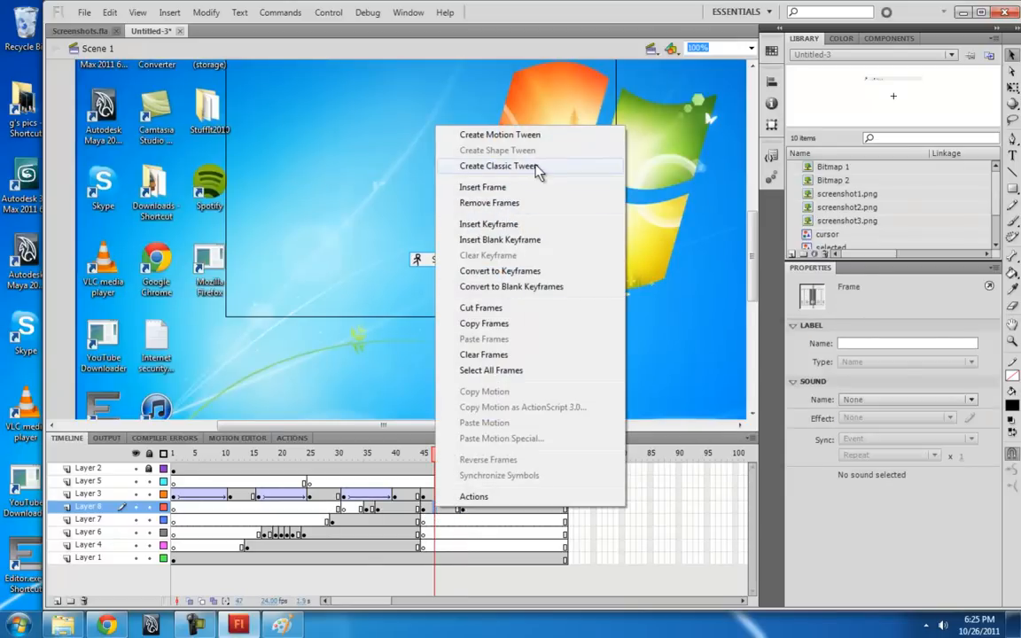
{"action": "left_click", "coordinate": [523, 167]}
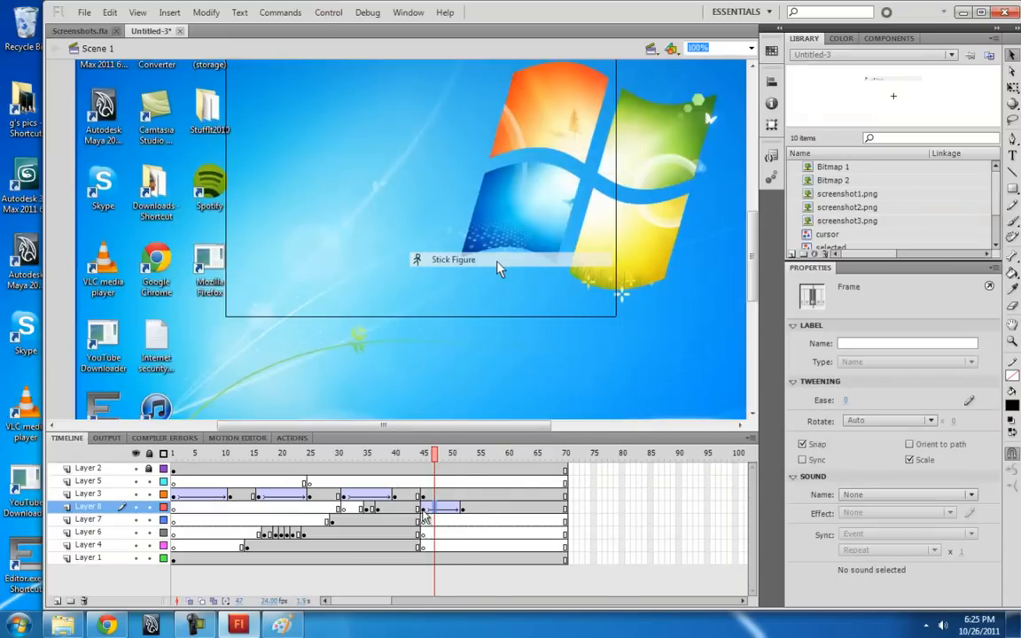
{"action": "left_click", "coordinate": [455, 455]}
{"action": "mouse_move", "coordinate": [456, 464]}
{"action": "left_mouse_down"}
{"action": "mouse_move", "coordinate": [426, 463]}
{"action": "mouse_move", "coordinate": [467, 467]}
{"action": "mouse_move", "coordinate": [425, 468]}
{"action": "mouse_move", "coordinate": [474, 473]}
{"action": "mouse_move", "coordinate": [465, 473]}
{"action": "left_mouse_up"}
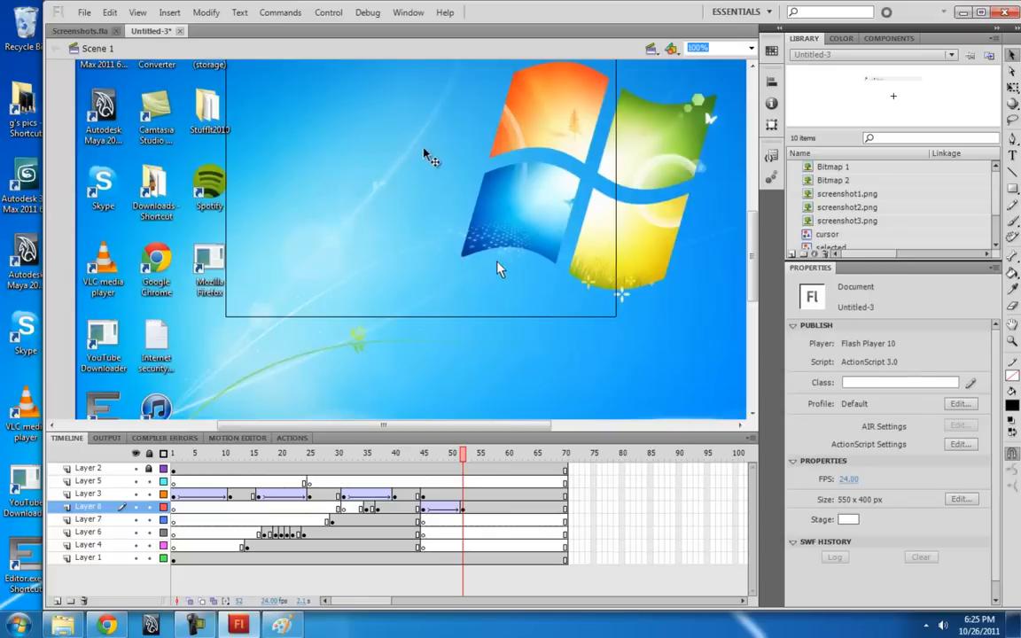
{"action": "mouse_move", "coordinate": [462, 471]}
{"action": "left_mouse_down"}
{"action": "mouse_move", "coordinate": [426, 471]}
{"action": "mouse_move", "coordinate": [463, 469]}
{"action": "left_mouse_up"}
- Insert a blank keyframe at frame 51 on Layer 5 and brush a small black stick figure at 400% zoom above the fading menu item
{"action": "left_click", "coordinate": [464, 494]}
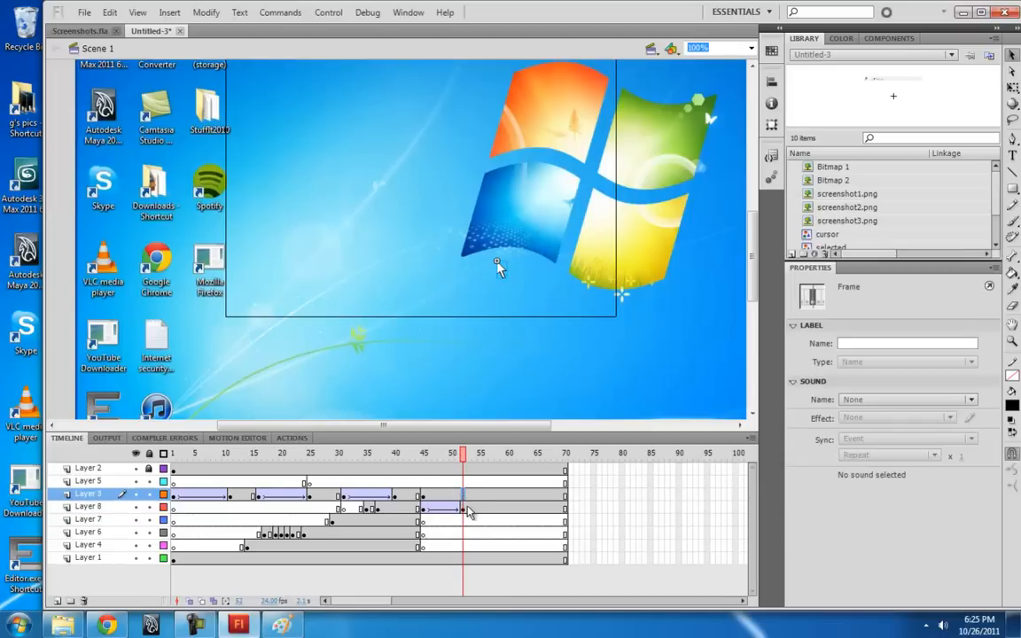
{"action": "left_click", "coordinate": [458, 482]}
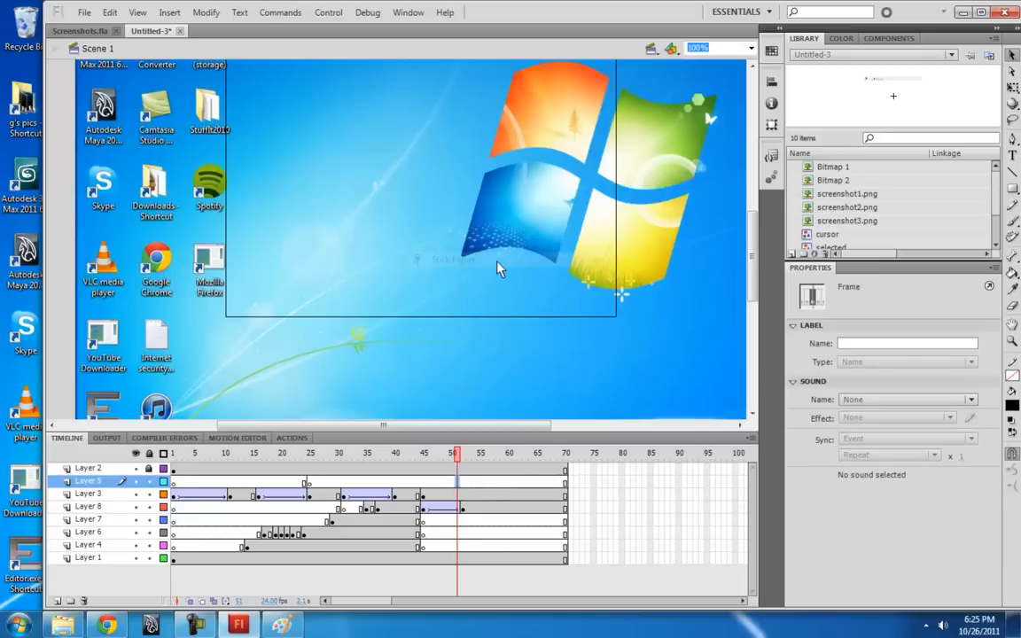
{"action": "left_click", "coordinate": [1011, 221]}
{"action": "left_click", "coordinate": [1011, 503]}
{"action": "left_click", "coordinate": [979, 428]}
{"action": "key", "text": "ctrl+4"}
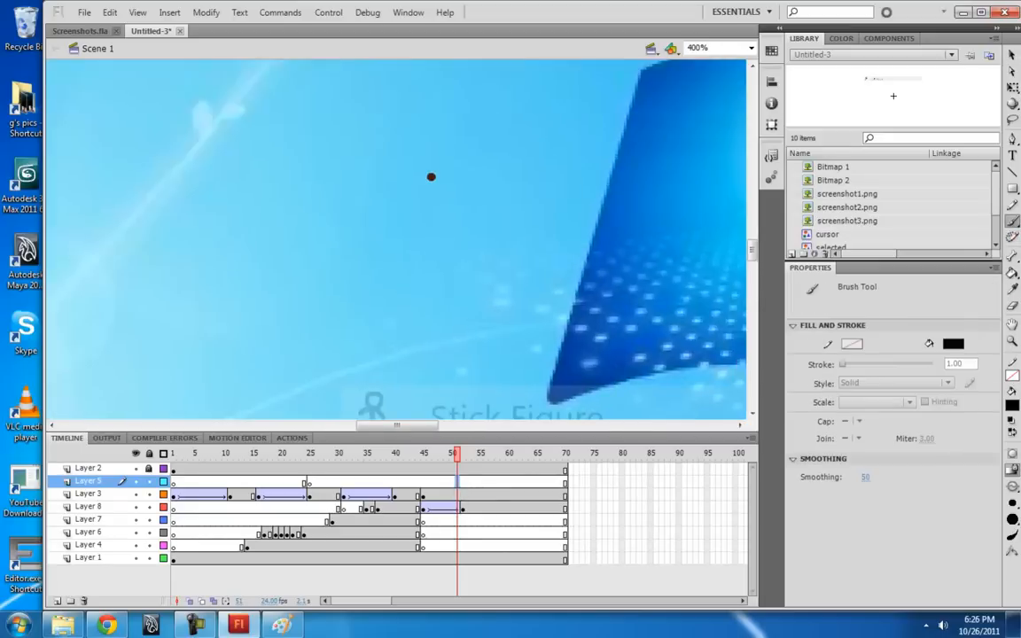
{"action": "key", "text": "F7"}
{"action": "left_click_drag", "start_coordinate": [431, 173], "coordinate": [438, 167]}
{"action": "left_click_drag", "start_coordinate": [429, 207], "coordinate": [394, 218]}
{"action": "mouse_move", "coordinate": [429, 207]}
{"action": "left_mouse_down"}
{"action": "mouse_move", "coordinate": [415, 237]}
{"action": "mouse_move", "coordinate": [440, 240]}
{"action": "left_mouse_up"}
{"action": "left_click_drag", "start_coordinate": [415, 239], "coordinate": [372, 265]}
{"action": "left_click_drag", "start_coordinate": [415, 239], "coordinate": [413, 285]}
- Turn on onion skinning and brush the stick figure's next pose, shifted slightly, in a new blank keyframe on Layer 5
{"action": "key", "text": "F7"}
{"action": "left_click", "coordinate": [189, 601]}
{"action": "left_click_drag", "start_coordinate": [442, 172], "coordinate": [392, 215]}
{"action": "mouse_move", "coordinate": [430, 206]}
{"action": "left_mouse_down"}
{"action": "mouse_move", "coordinate": [412, 241]}
{"action": "mouse_move", "coordinate": [393, 202]}
{"action": "left_mouse_up"}
{"action": "left_click_drag", "start_coordinate": [433, 209], "coordinate": [439, 245]}
{"action": "left_click_drag", "start_coordinate": [432, 209], "coordinate": [409, 240]}
{"action": "left_click_drag", "start_coordinate": [410, 239], "coordinate": [367, 259]}
{"action": "left_click_drag", "start_coordinate": [409, 239], "coordinate": [408, 285]}
- Add blank keyframes on Layer 5 through frame 55 and brush the figure leaning farther forward in each
{"action": "key", "text": "F7"}
{"action": "left_click_drag", "start_coordinate": [455, 176], "coordinate": [450, 179]}
{"action": "left_click_drag", "start_coordinate": [435, 206], "coordinate": [394, 193]}
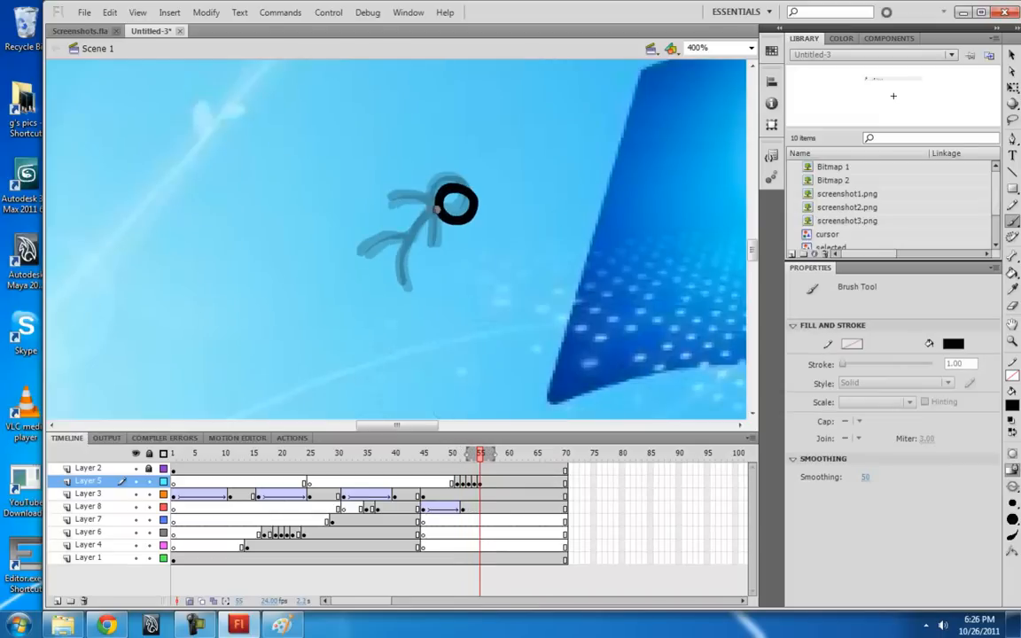
{"action": "left_click_drag", "start_coordinate": [469, 198], "coordinate": [463, 197]}
{"action": "mouse_move", "coordinate": [444, 221]}
{"action": "left_mouse_down"}
{"action": "mouse_move", "coordinate": [364, 249]}
{"action": "mouse_move", "coordinate": [387, 279]}
{"action": "mouse_move", "coordinate": [464, 213]}
{"action": "mouse_move", "coordinate": [365, 259]}
{"action": "left_mouse_up"}
- Add blank keyframes on Layer 5 through frame 60 and brush the stick figure tumbling head-first downward in successive poses
{"action": "key", "text": "F7"}
{"action": "key", "text": "F7"}
{"action": "mouse_move", "coordinate": [471, 231]}
{"action": "left_mouse_down"}
{"action": "mouse_move", "coordinate": [482, 245]}
{"action": "mouse_move", "coordinate": [367, 226]}
{"action": "left_mouse_up"}
{"action": "key", "text": "F7"}
{"action": "left_click_drag", "start_coordinate": [451, 267], "coordinate": [391, 220]}
{"action": "left_click_drag", "start_coordinate": [446, 319], "coordinate": [431, 229]}
{"action": "key", "text": "F7"}
{"action": "left_click_drag", "start_coordinate": [442, 224], "coordinate": [394, 173]}
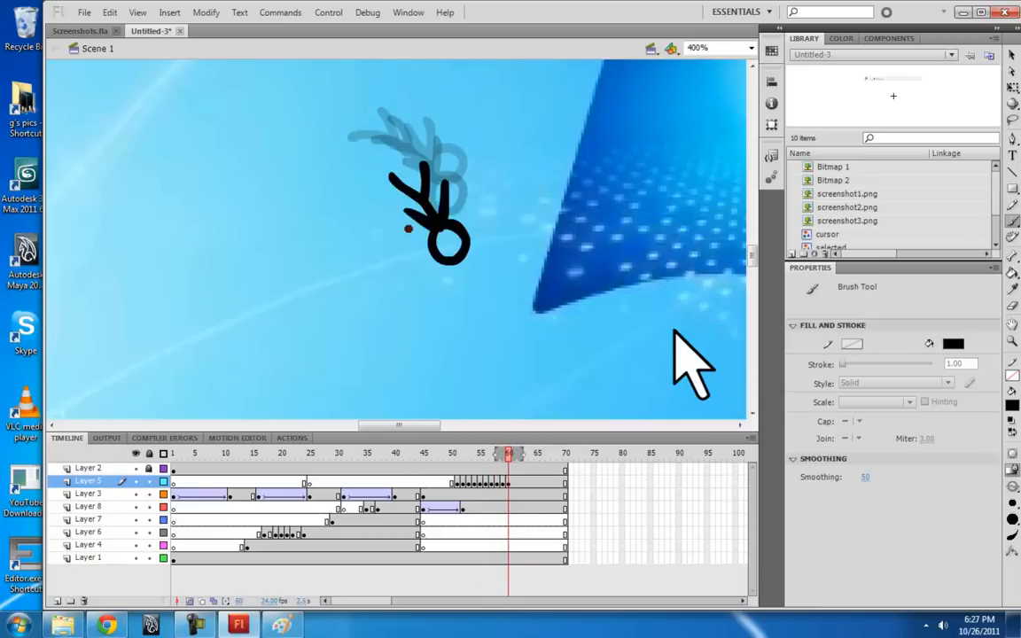
- Add blank keyframes on Layer 5 through frame 64 and brush the figure straightening upside down as it falls below the stage
{"action": "key", "text": "F7"}
{"action": "mouse_move", "coordinate": [440, 280]}
{"action": "left_mouse_down"}
{"action": "mouse_move", "coordinate": [412, 261]}
{"action": "mouse_move", "coordinate": [413, 189]}
{"action": "left_mouse_up"}
{"action": "key", "text": "F7"}
{"action": "key", "text": "F7"}
{"action": "key", "text": "F7"}
{"action": "left_click_drag", "start_coordinate": [449, 156], "coordinate": [432, 88]}
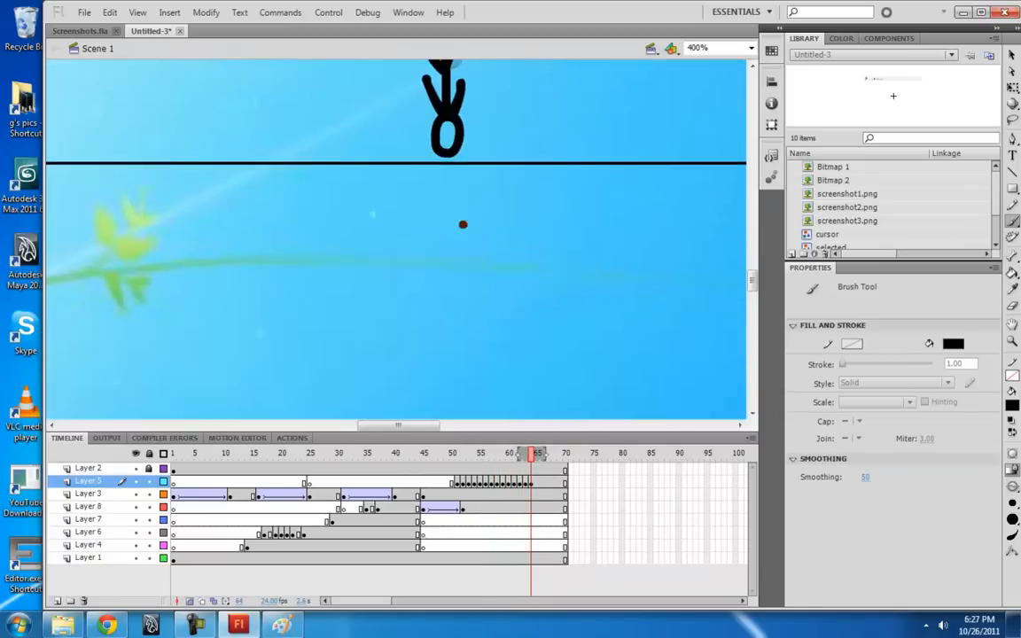
- Move the head-down figure progressively lower in the Layer 5 keyframes up to frame 68
{"action": "key", "text": "v"}
{"action": "left_click", "coordinate": [454, 177]}
{"action": "left_click_drag", "start_coordinate": [454, 175], "coordinate": [429, 413]}
{"action": "left_click", "coordinate": [542, 481]}
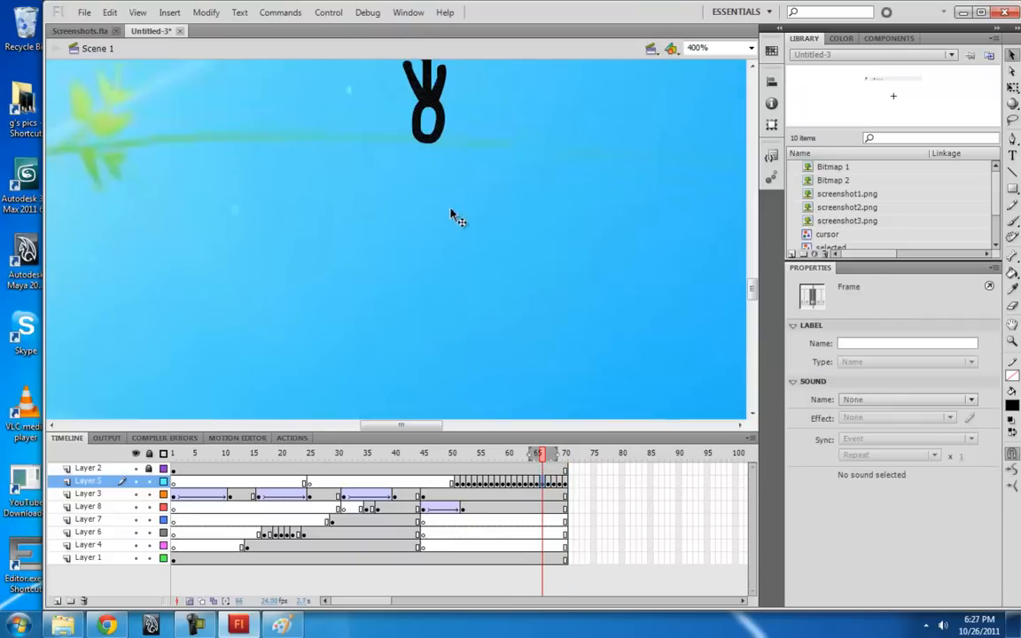
{"action": "key", "text": "ctrl+minus"}
{"action": "left_click", "coordinate": [548, 484]}
{"action": "left_click", "coordinate": [554, 484]}
{"action": "left_click_drag", "start_coordinate": [417, 182], "coordinate": [428, 371]}
- Delete the copied figure at frame 69 on Layer 5 and brush new head-first poses reaching the taskbar through frame 70
{"action": "left_click", "coordinate": [559, 483]}
{"action": "left_click_drag", "start_coordinate": [454, 223], "coordinate": [457, 185]}
{"action": "key", "text": "Delete"}
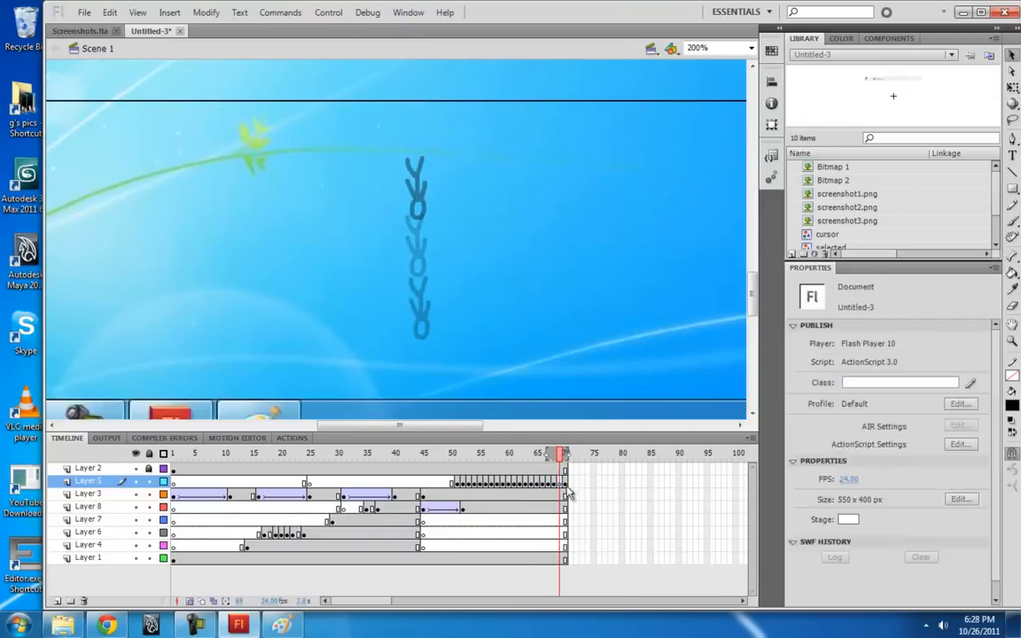
{"action": "key", "text": "b"}
{"action": "key", "text": "ctrl+equal"}
{"action": "mouse_move", "coordinate": [422, 325]}
{"action": "left_mouse_down"}
{"action": "mouse_move", "coordinate": [416, 266]}
{"action": "mouse_move", "coordinate": [416, 325]}
{"action": "mouse_move", "coordinate": [422, 306]}
{"action": "left_mouse_up"}
{"action": "key", "text": "ctrl+z"}
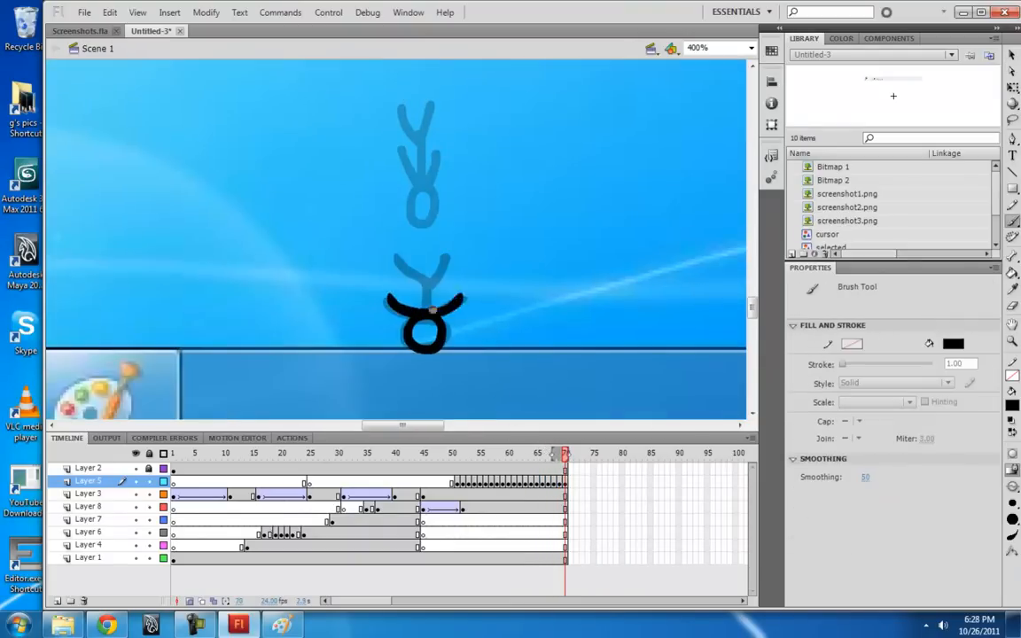
{"action": "left_click_drag", "start_coordinate": [421, 306], "coordinate": [416, 266]}
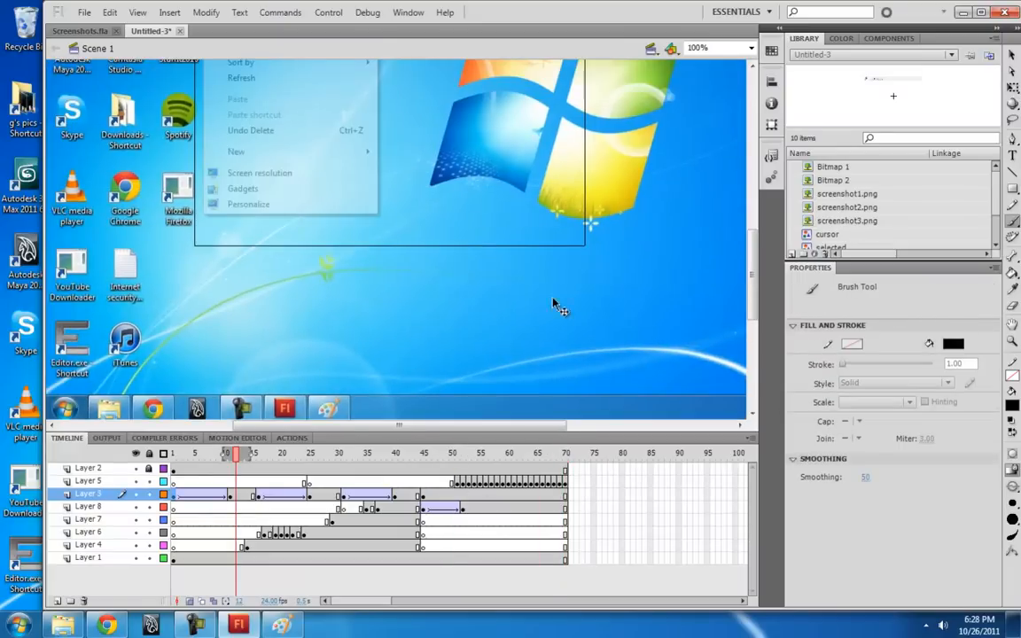
- Enlarge the stage area at 100% zoom and play the animation from frame 1 to review the context menu timing
{"action": "key", "text": "ctrl+minus"}
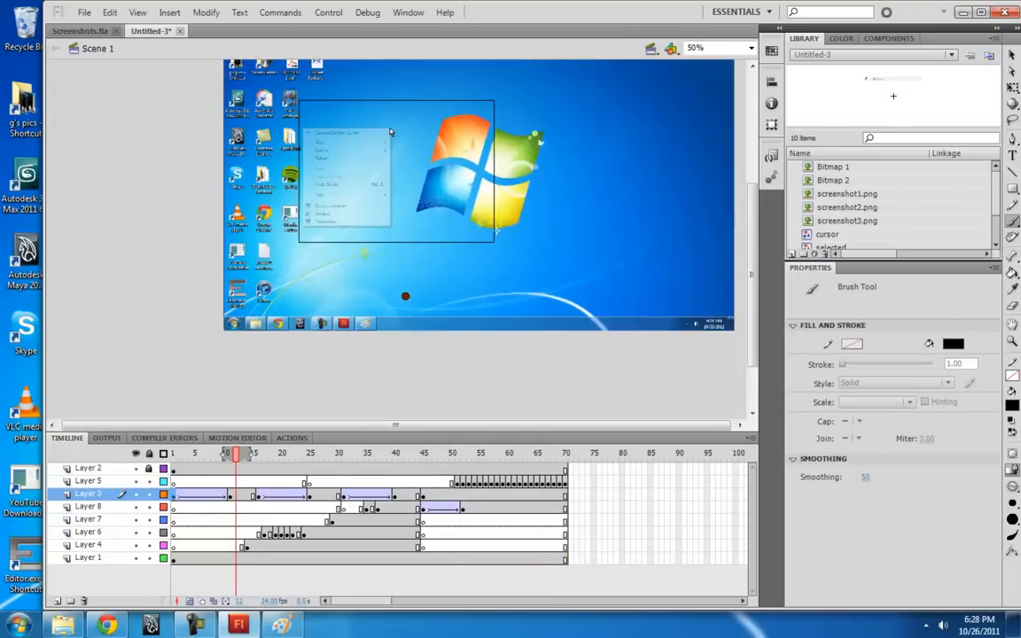
{"action": "key", "text": "ctrl+equal"}
{"action": "left_click_drag", "start_coordinate": [422, 293], "coordinate": [415, 223]}
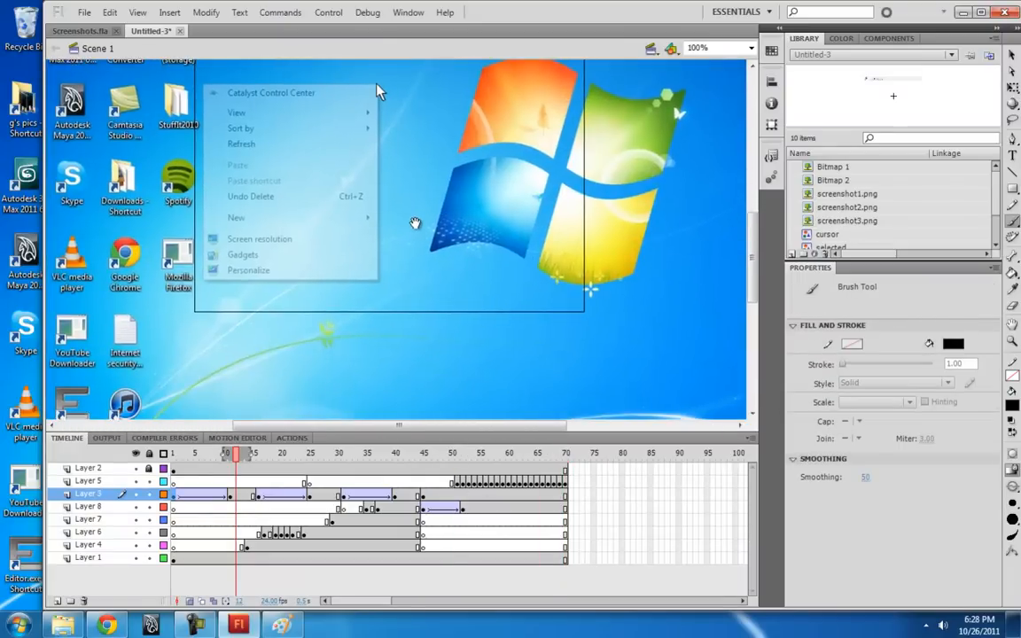
{"action": "left_click_drag", "start_coordinate": [402, 431], "coordinate": [403, 455]}
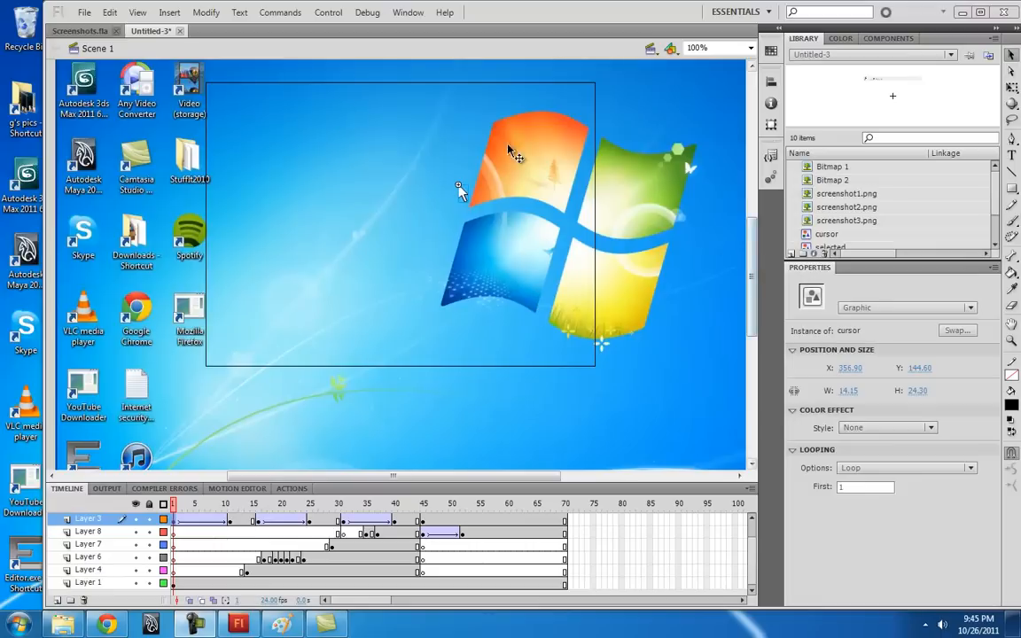
{"action": "left_click_drag", "start_coordinate": [751, 251], "coordinate": [752, 253]}
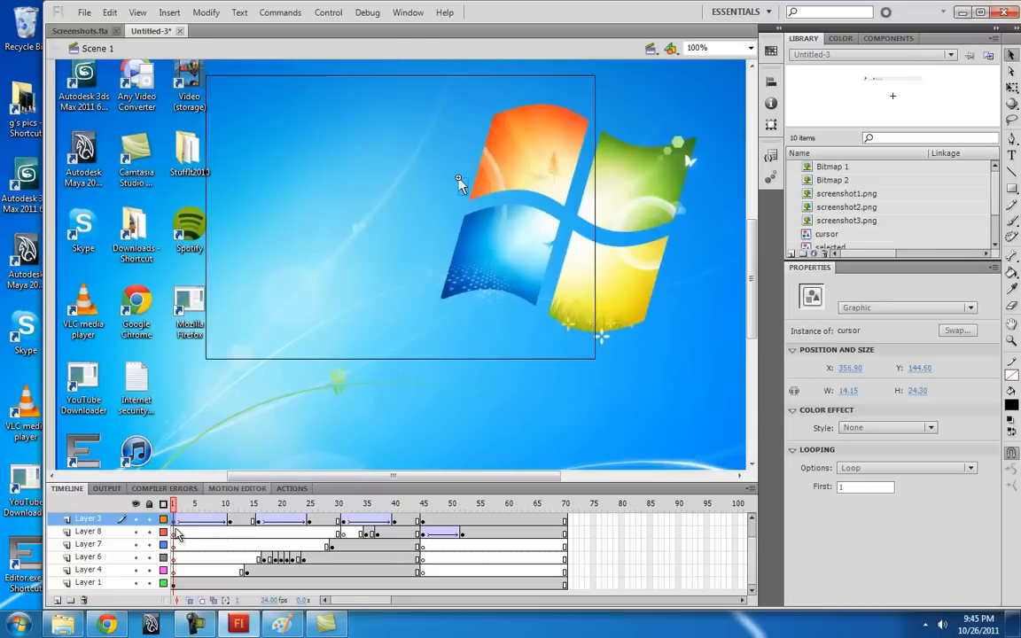
{"action": "left_click", "coordinate": [176, 530]}
{"action": "key", "text": "Return"}
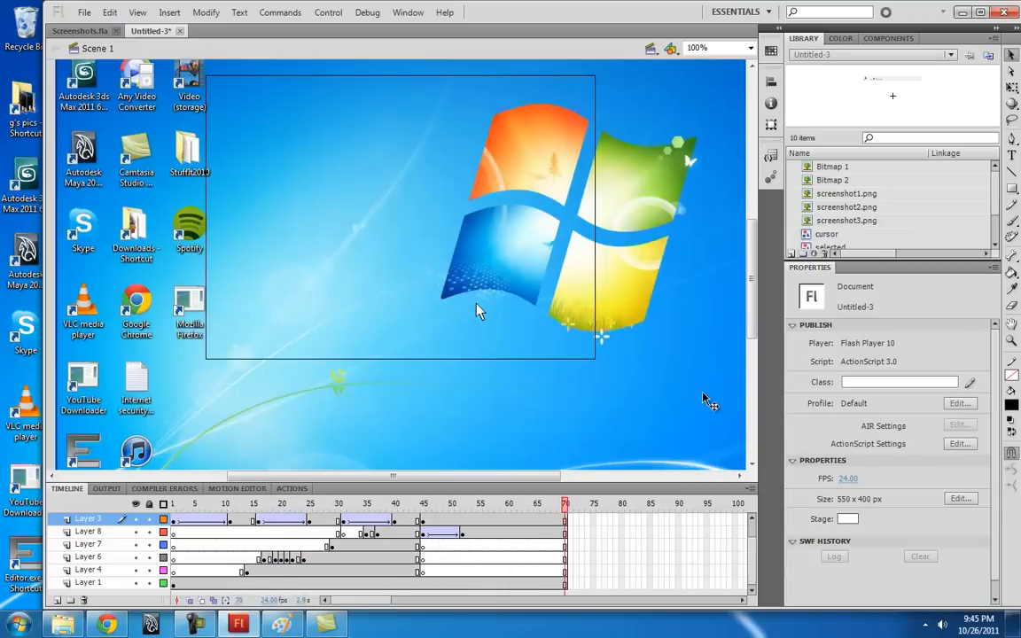
{"action": "mouse_move", "coordinate": [752, 326]}
{"action": "left_mouse_down"}
{"action": "mouse_move", "coordinate": [753, 351]}
{"action": "mouse_move", "coordinate": [752, 309]}
{"action": "left_mouse_up"}
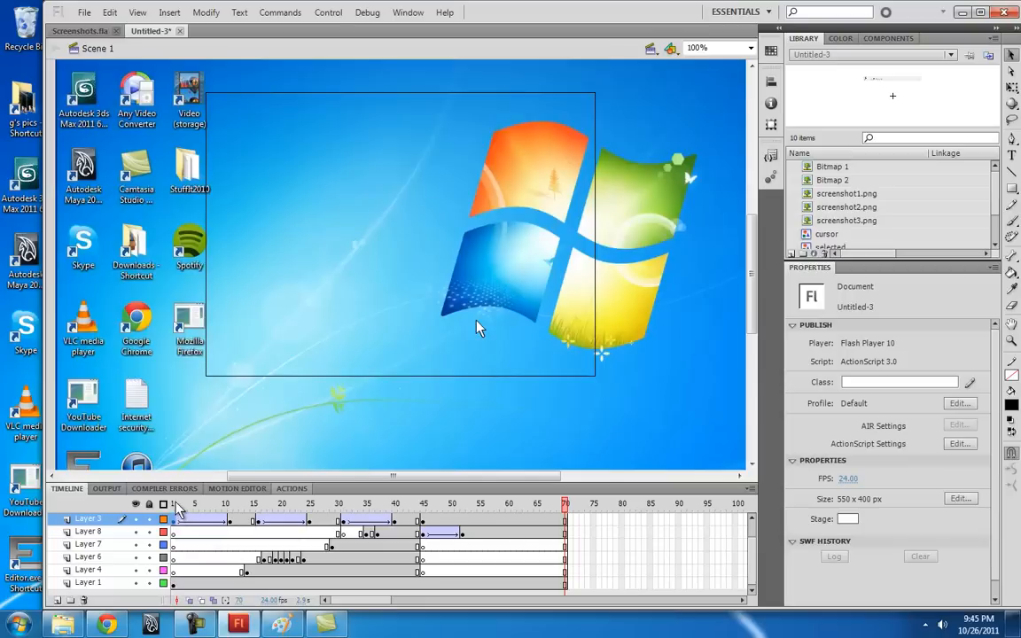
{"action": "key", "text": "Return"}
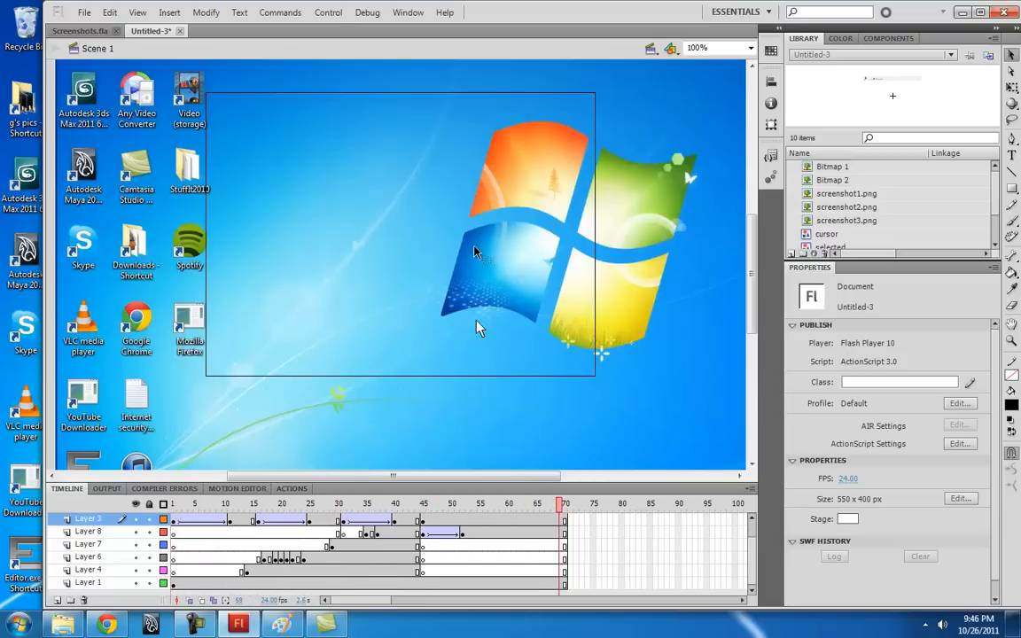
- Uncover the Windows desktop, examine how its context menu and New submenu appear, and maximize the Flash window
{"action": "left_click_drag", "start_coordinate": [87, 247], "coordinate": [567, 247]}
{"action": "right_click", "coordinate": [328, 108]}
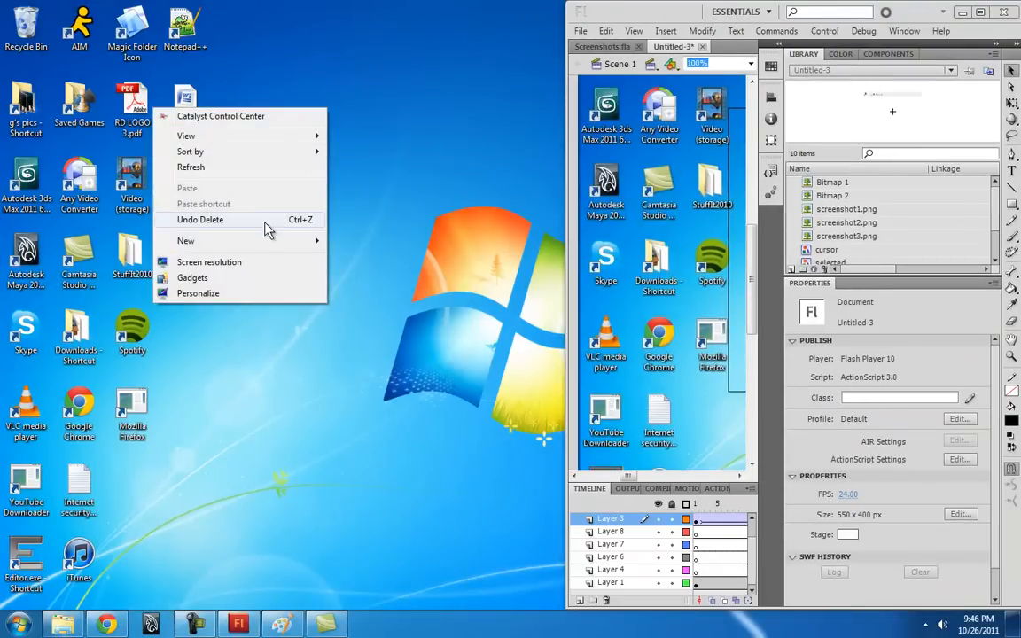
{"action": "mouse_move", "coordinate": [264, 241]}
{"action": "right_click", "coordinate": [202, 140]}
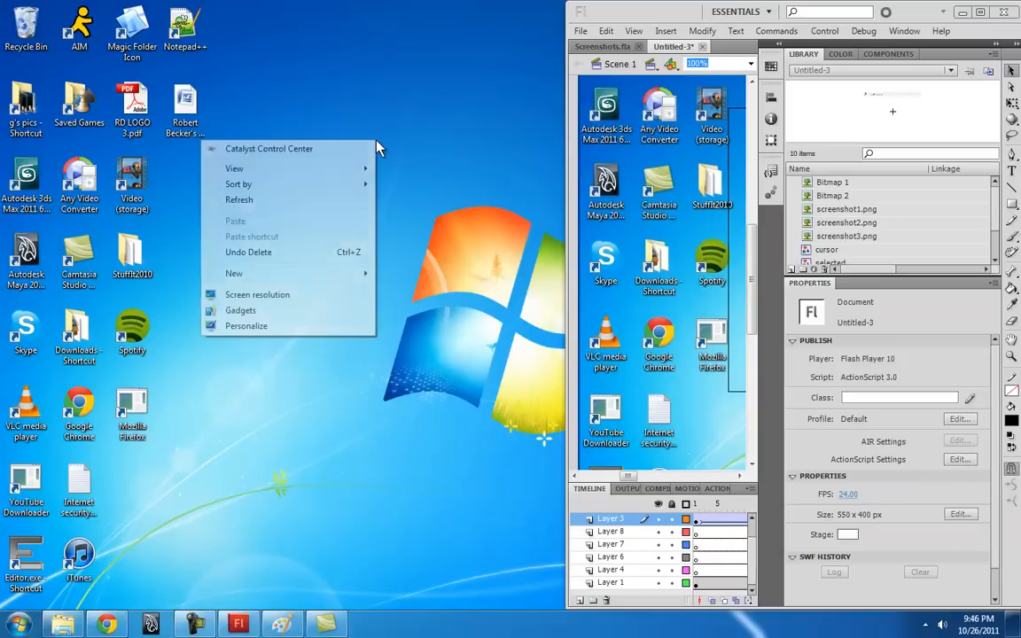
{"action": "mouse_move", "coordinate": [317, 275]}
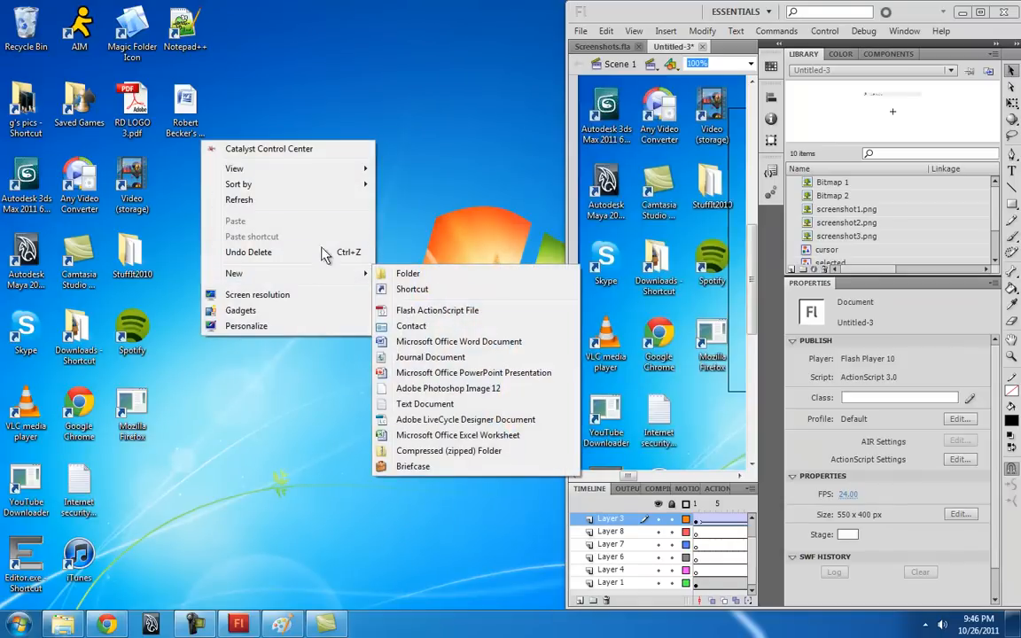
{"action": "right_click", "coordinate": [191, 82]}
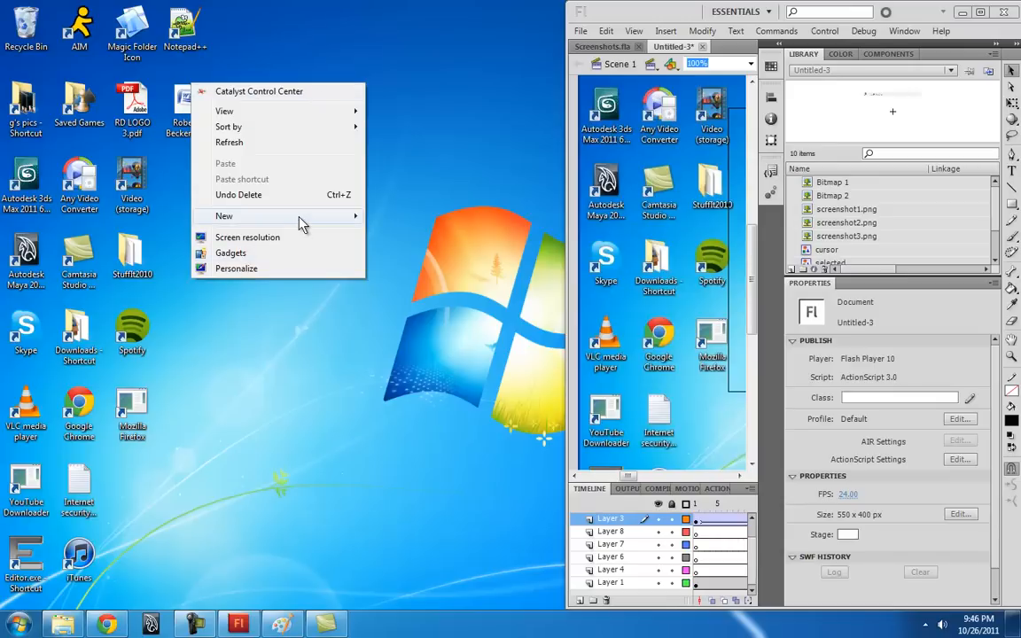
{"action": "mouse_move", "coordinate": [297, 218]}
{"action": "left_click", "coordinate": [518, 146]}
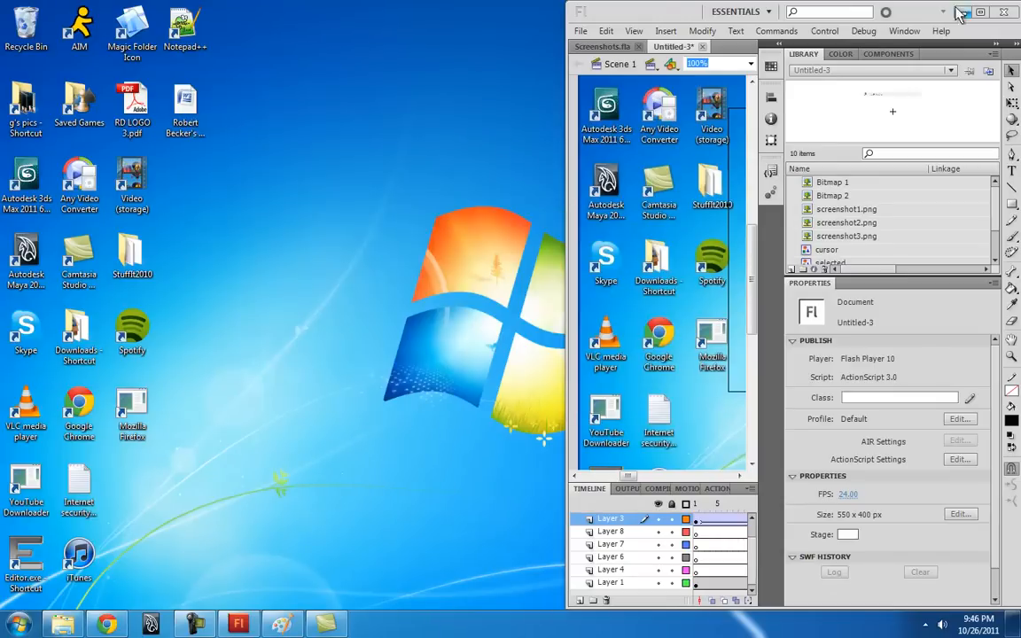
{"action": "left_click", "coordinate": [980, 12]}
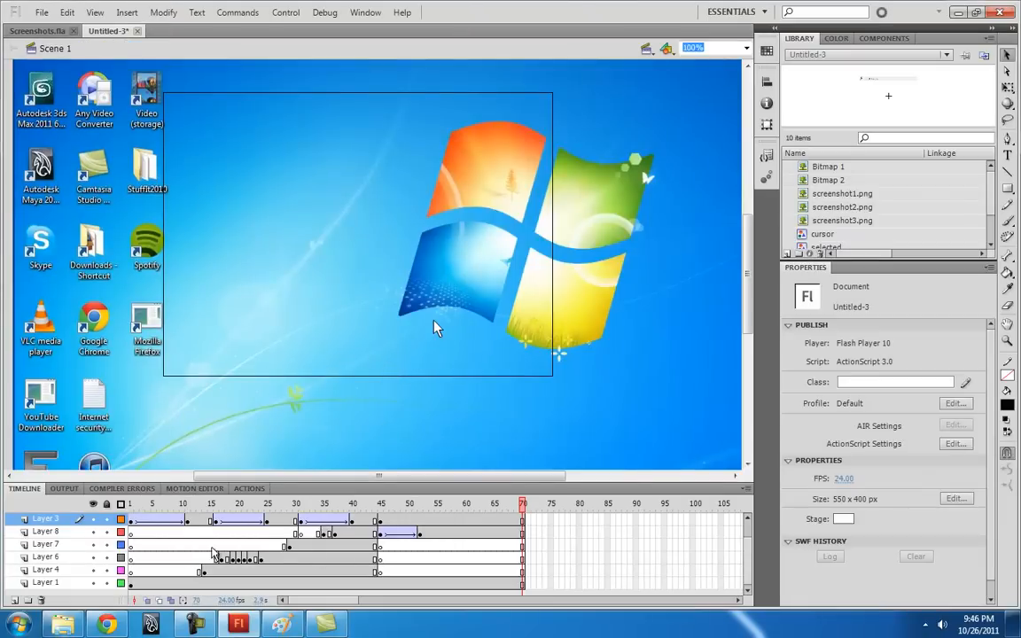
- Insert five frames at frame 15 across the layers from Layer 3 down to Layer 1
{"action": "mouse_move", "coordinate": [213, 508]}
{"action": "left_mouse_down"}
{"action": "mouse_move", "coordinate": [223, 506]}
{"action": "mouse_move", "coordinate": [200, 508]}
{"action": "mouse_move", "coordinate": [211, 508]}
{"action": "left_mouse_up"}
{"action": "left_click", "coordinate": [204, 573]}
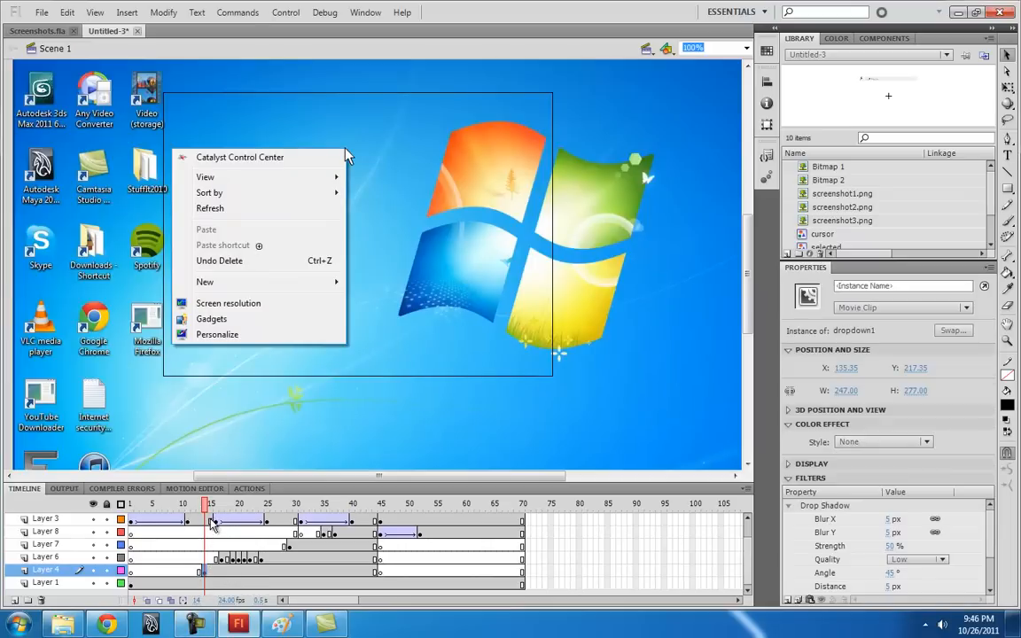
{"action": "left_click", "coordinate": [211, 583]}
{"action": "key", "text": "F5"}
{"action": "key", "text": "F5"}
{"action": "key", "text": "F5"}
{"action": "key", "text": "F5"}
{"action": "key", "text": "F5"}
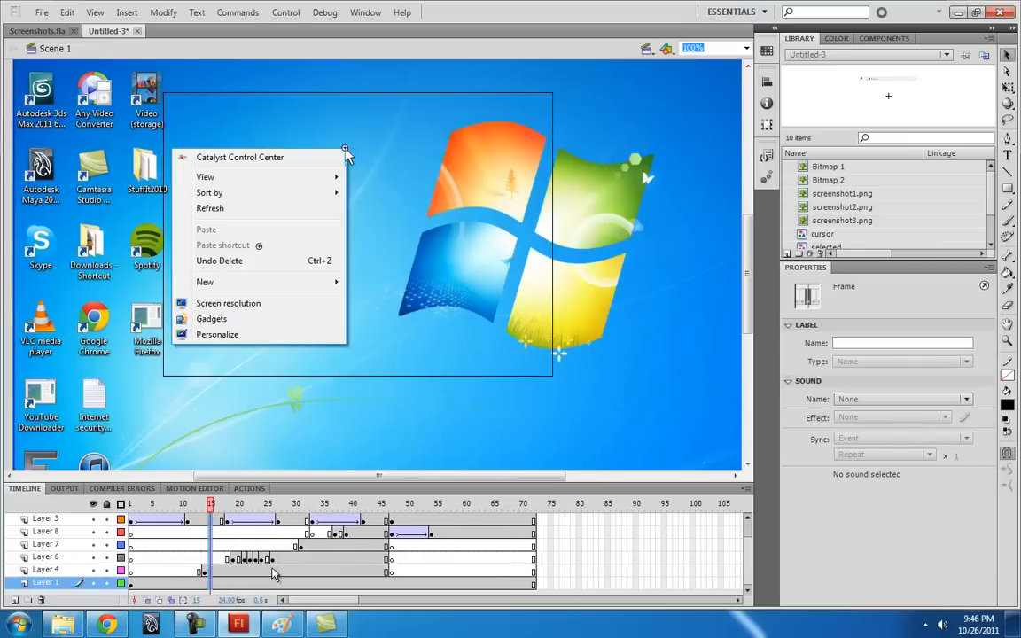
- Fade in the dropdown1 menu on Layer 4 with a keyframe at frame 20, 0% alpha at frame 14 and a classic tween
{"action": "left_click", "coordinate": [229, 572]}
{"action": "left_click", "coordinate": [240, 571]}
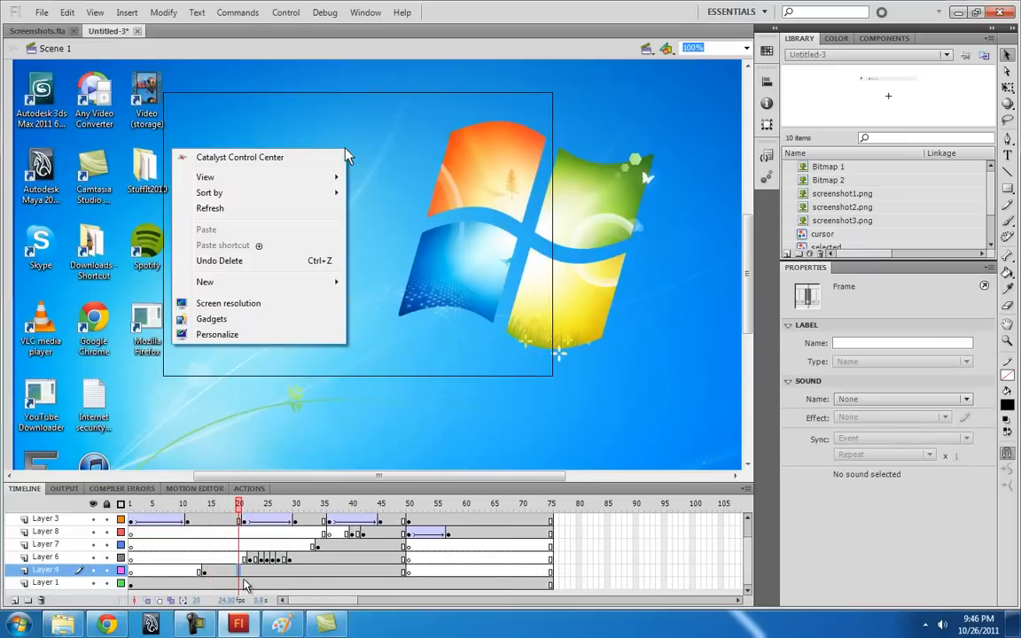
{"action": "left_click", "coordinate": [204, 571]}
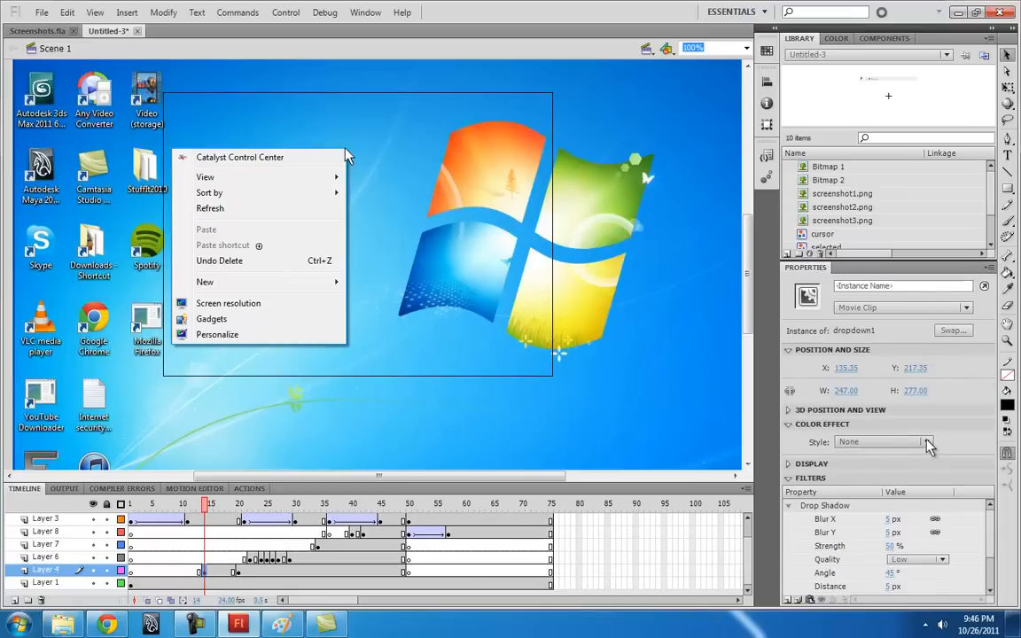
{"action": "left_click", "coordinate": [886, 441]}
{"action": "left_click", "coordinate": [820, 519]}
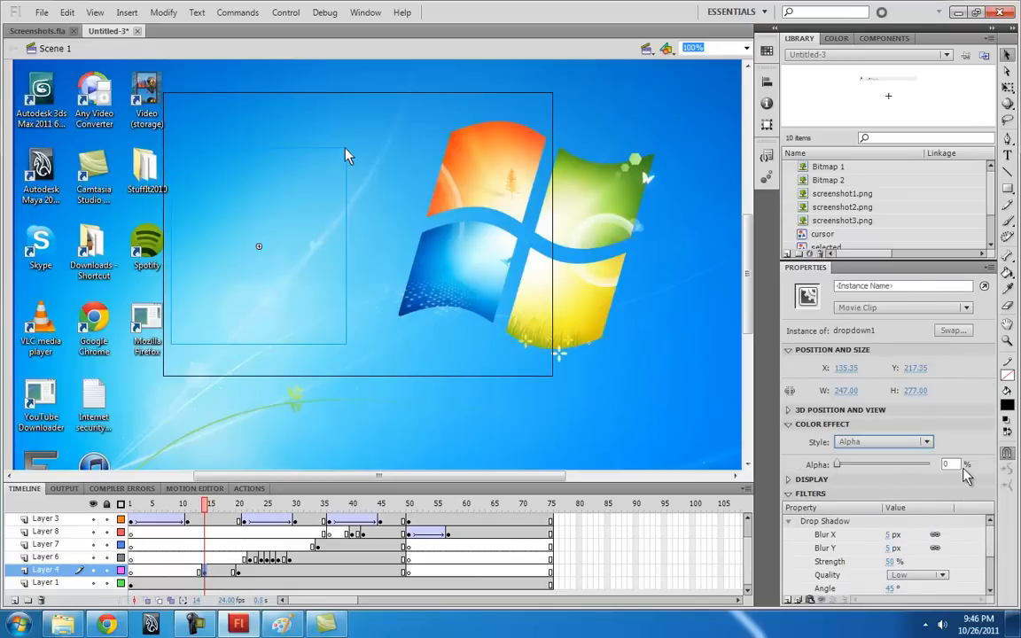
{"action": "right_click", "coordinate": [222, 572]}
{"action": "left_click", "coordinate": [359, 230]}
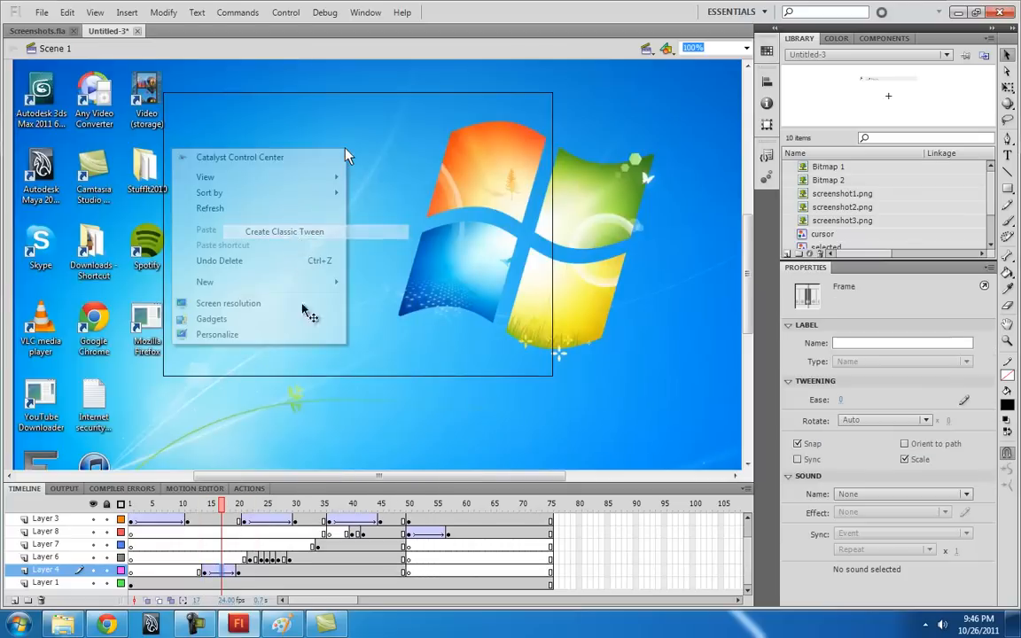
- Insert five frames at frame 33 across the layers from Layer 3 down to Layer 1
{"action": "left_click_drag", "start_coordinate": [245, 506], "coordinate": [319, 510]}
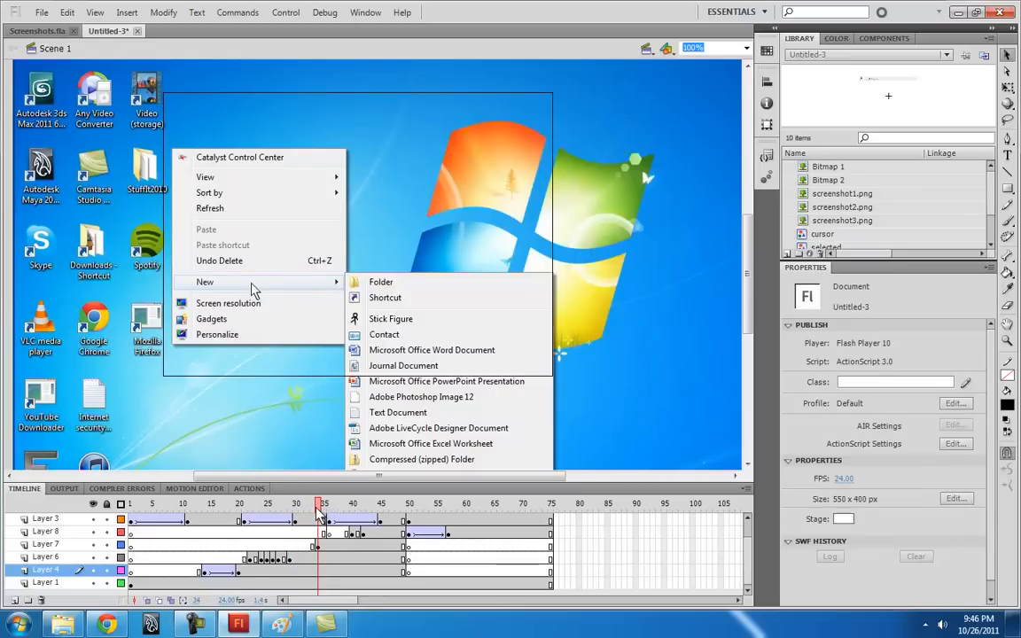
{"action": "left_click", "coordinate": [321, 549]}
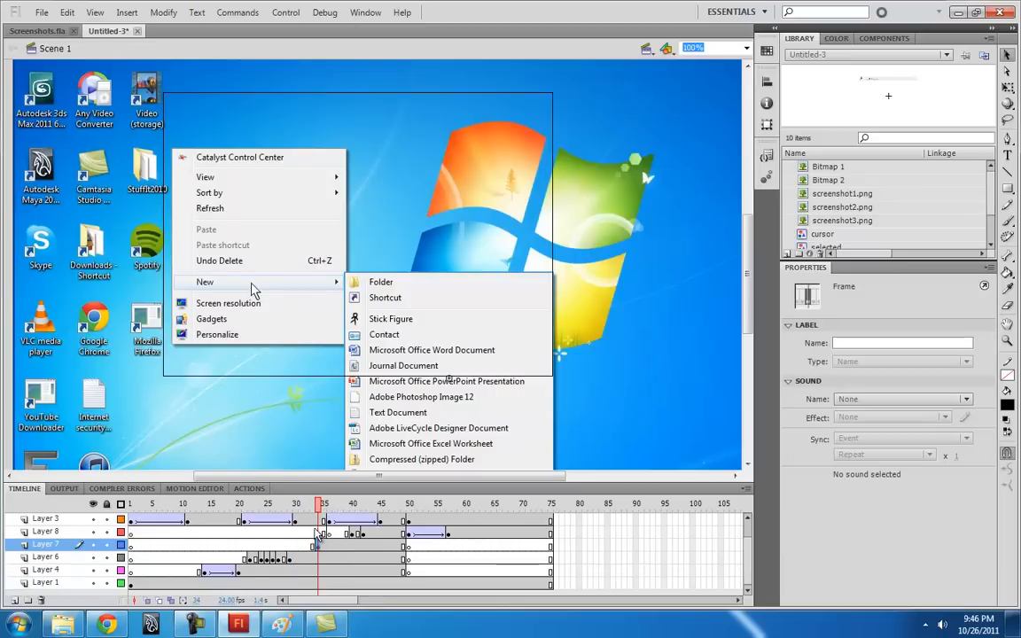
{"action": "left_click_drag", "start_coordinate": [313, 519], "coordinate": [314, 585]}
{"action": "key", "text": "F5"}
{"action": "key", "text": "F5"}
{"action": "key", "text": "F5"}
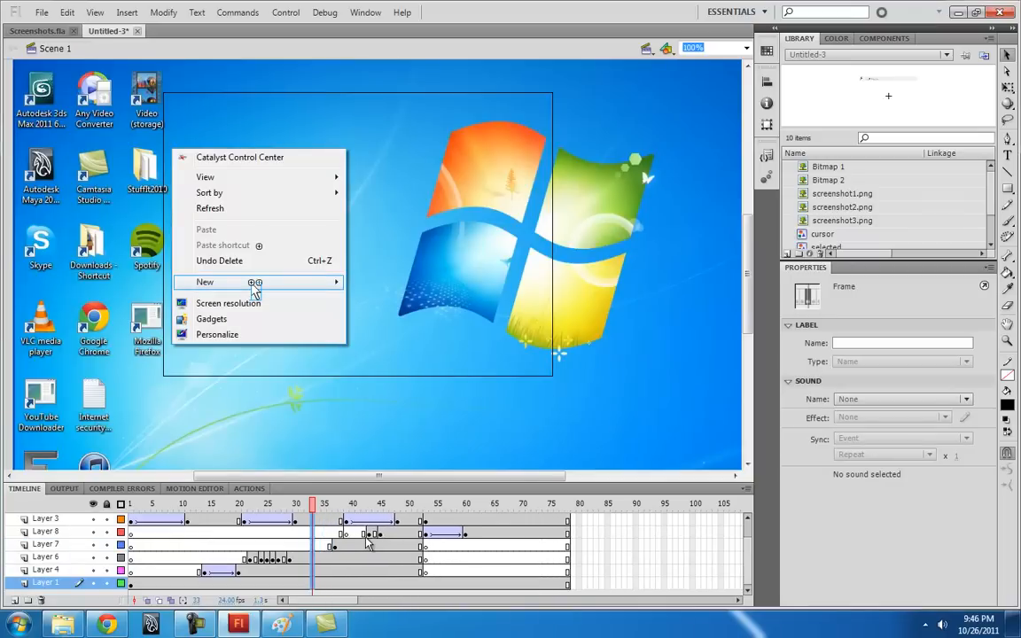
{"action": "key", "text": "F5"}
{"action": "key", "text": "F5"}
- Fade in the dropdown2 submenu on Layer 7 with keyframes at frames 34 and 39, 0% alpha on the first and a classic tween
{"action": "left_click", "coordinate": [346, 546]}
{"action": "left_click_drag", "start_coordinate": [345, 547], "coordinate": [318, 549]}
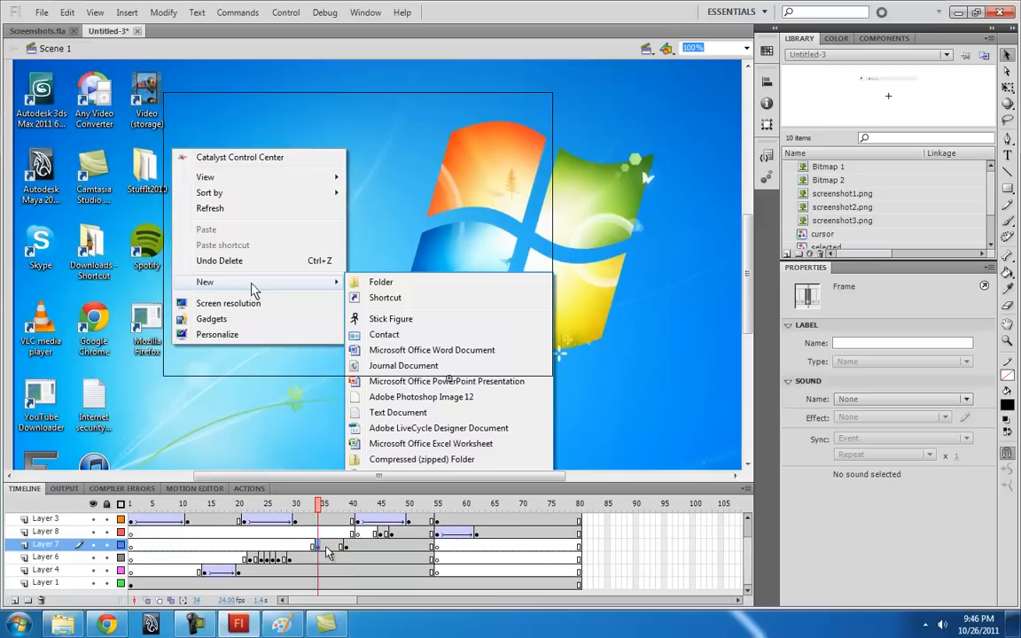
{"action": "right_click", "coordinate": [327, 545]}
{"action": "left_click", "coordinate": [318, 547]}
{"action": "left_click", "coordinate": [405, 347]}
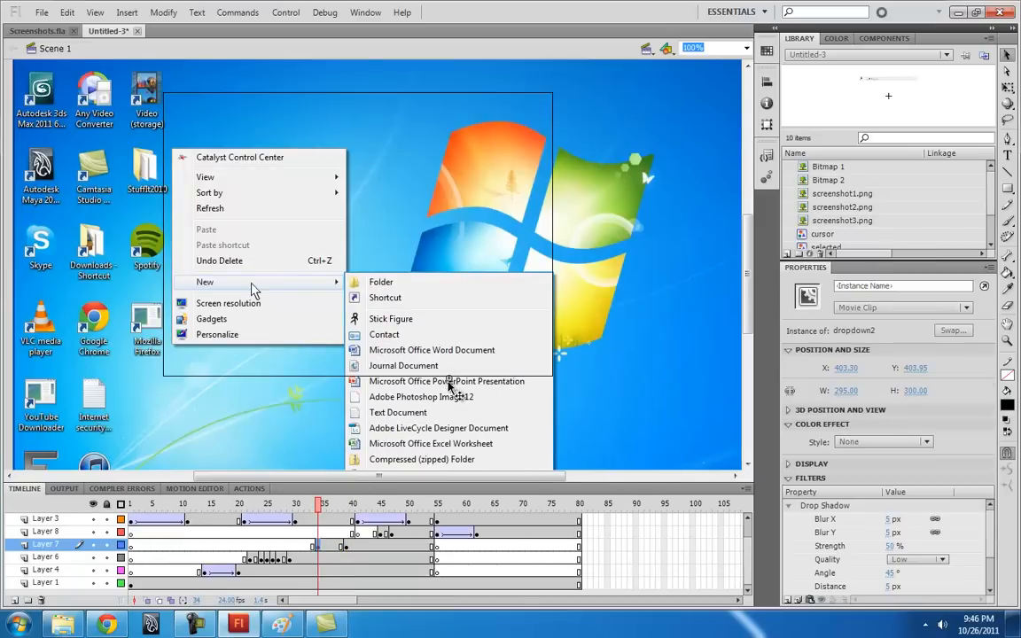
{"action": "left_click", "coordinate": [855, 441]}
{"action": "left_click", "coordinate": [870, 521]}
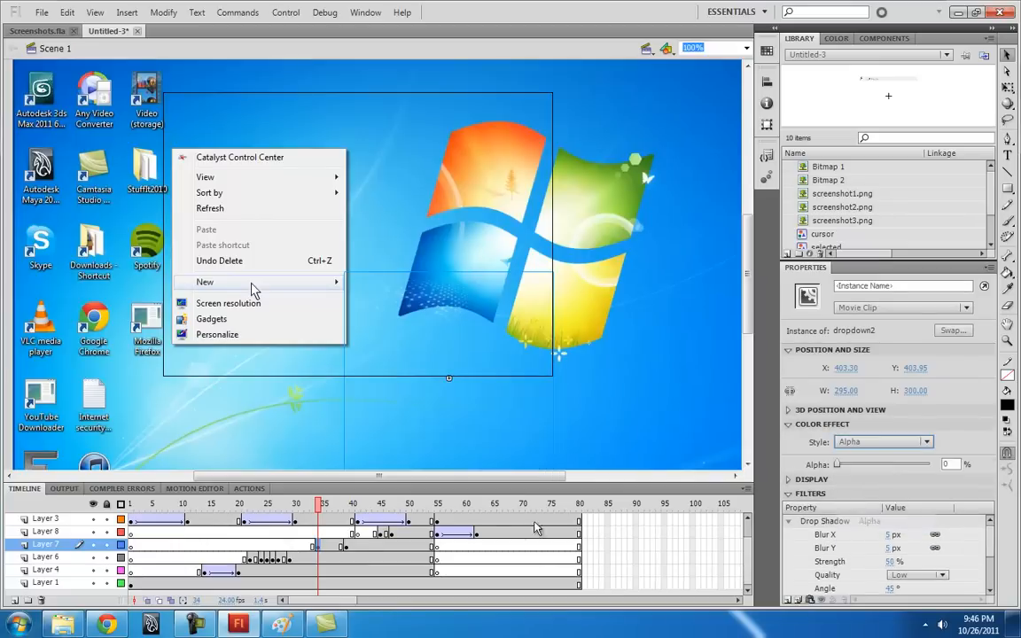
{"action": "right_click", "coordinate": [335, 544]}
{"action": "left_click", "coordinate": [397, 202]}
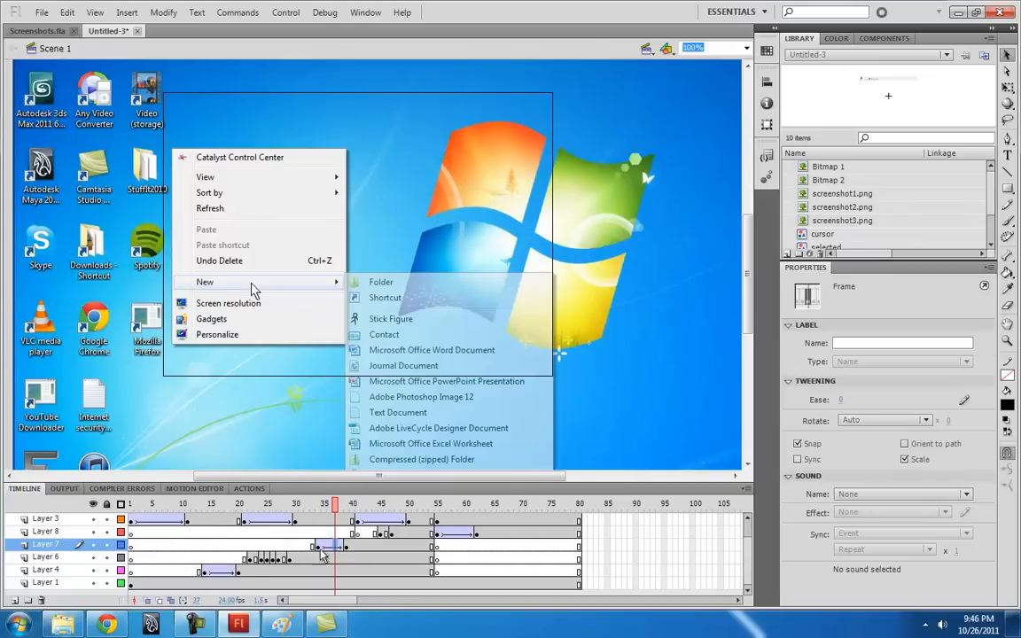
- Play the animation from frame 1 and scrub to frame 53 to check the menu fades against the stick figure
{"action": "left_click", "coordinate": [132, 535]}
{"action": "key", "text": "Return"}
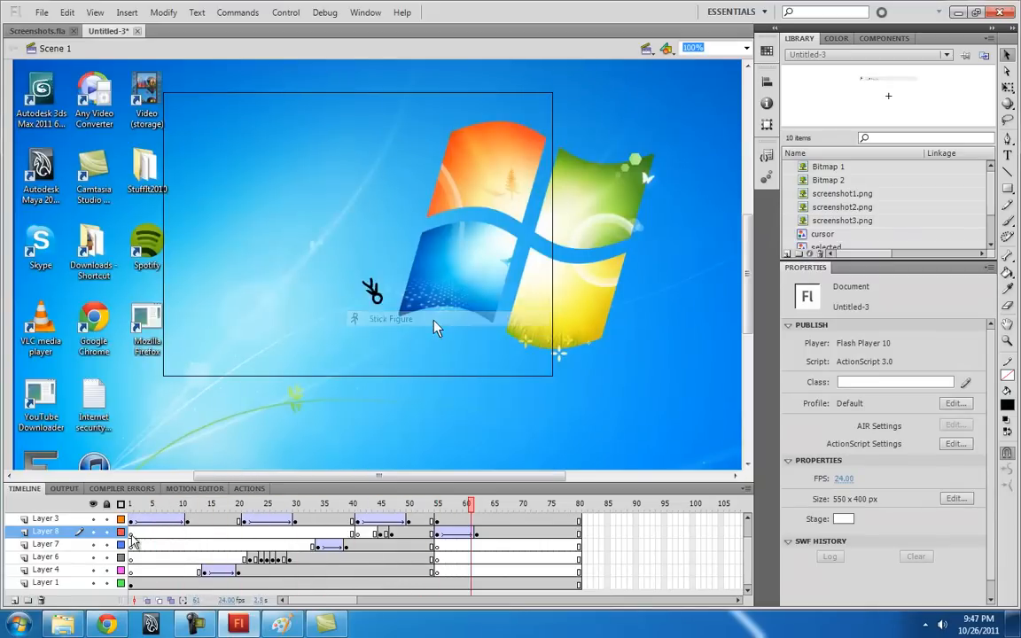
{"action": "left_click", "coordinate": [349, 532]}
{"action": "left_click_drag", "start_coordinate": [349, 507], "coordinate": [426, 511]}
- Insert frames on Layer 5 at frame 50 so the stick figure's keyframes start at frame 55, and scrub to that frame
{"action": "scroll", "coordinate": [478, 558], "scroll_direction": "up", "scroll_amount": 2}
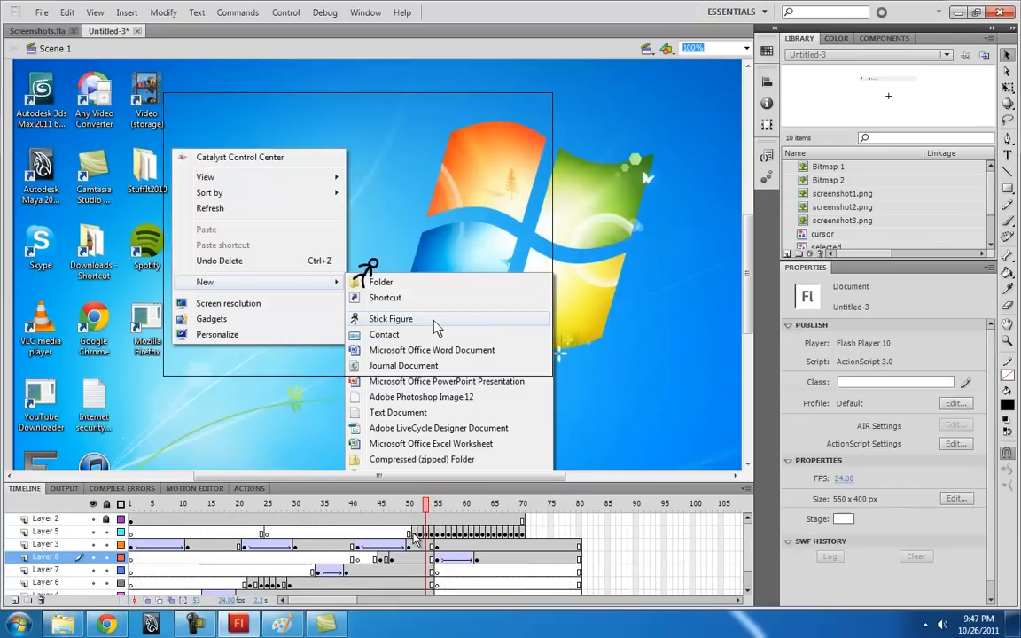
{"action": "left_click", "coordinate": [409, 533]}
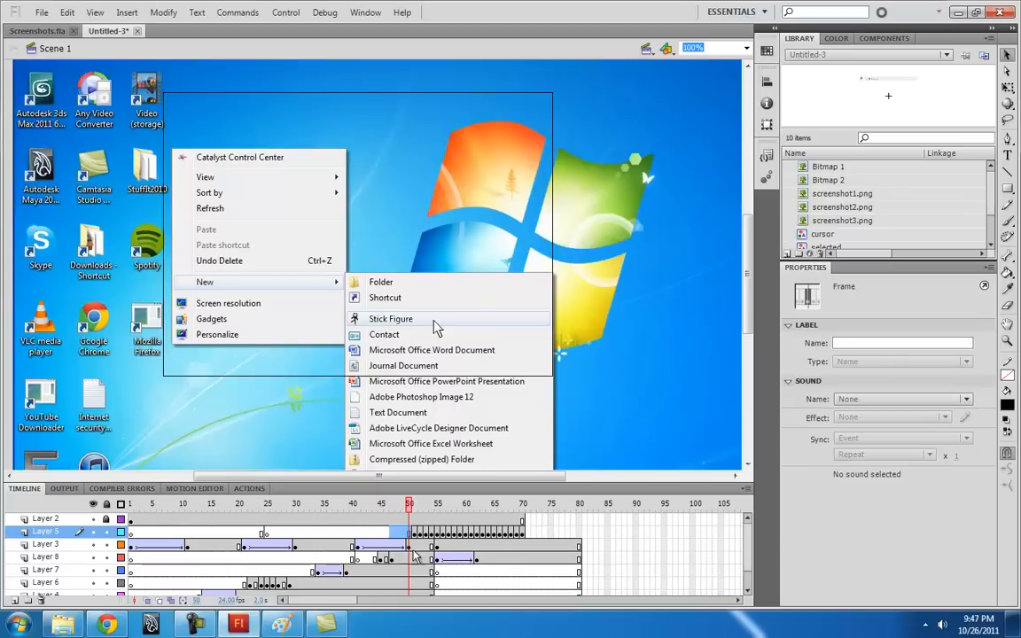
{"action": "key", "text": "F5"}
{"action": "left_click_drag", "start_coordinate": [410, 512], "coordinate": [441, 512]}
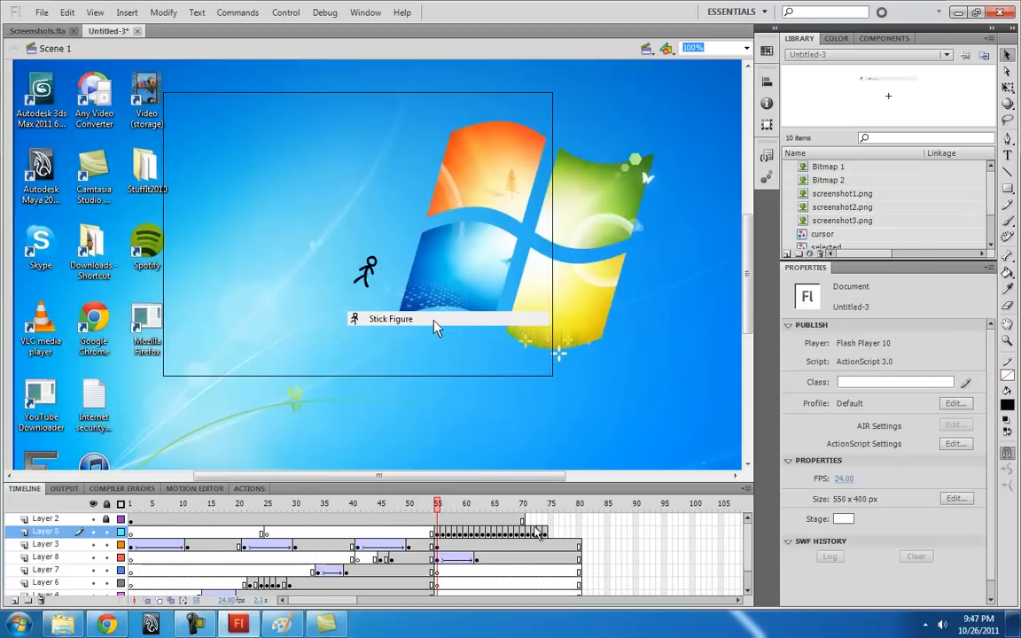
- Extend Layer 5 and Layer 2 to frame 80
{"action": "scroll", "coordinate": [535, 549], "scroll_direction": "down", "scroll_amount": 1}
{"action": "scroll", "coordinate": [576, 532], "scroll_direction": "up", "scroll_amount": 1}
{"action": "left_click", "coordinate": [579, 536]}
{"action": "key", "text": "F5"}
{"action": "left_click", "coordinate": [580, 520]}
{"action": "key", "text": "F5"}
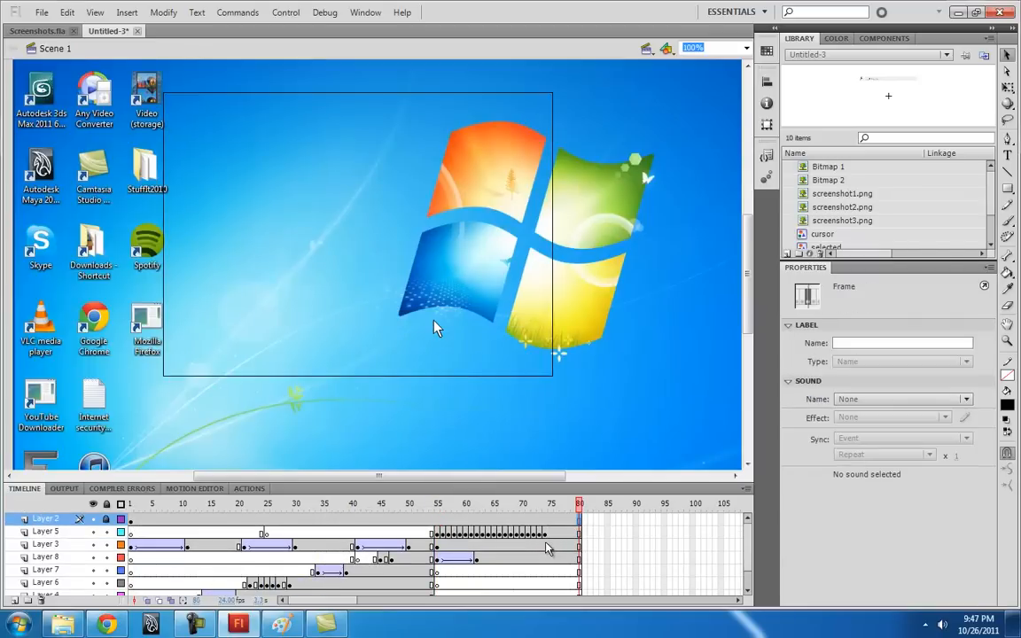
- Play the animation from frame 1 and scrub to frame 80 to check the menus and the falling stick figure
{"action": "scroll", "coordinate": [406, 410], "scroll_direction": "down", "scroll_amount": 3}
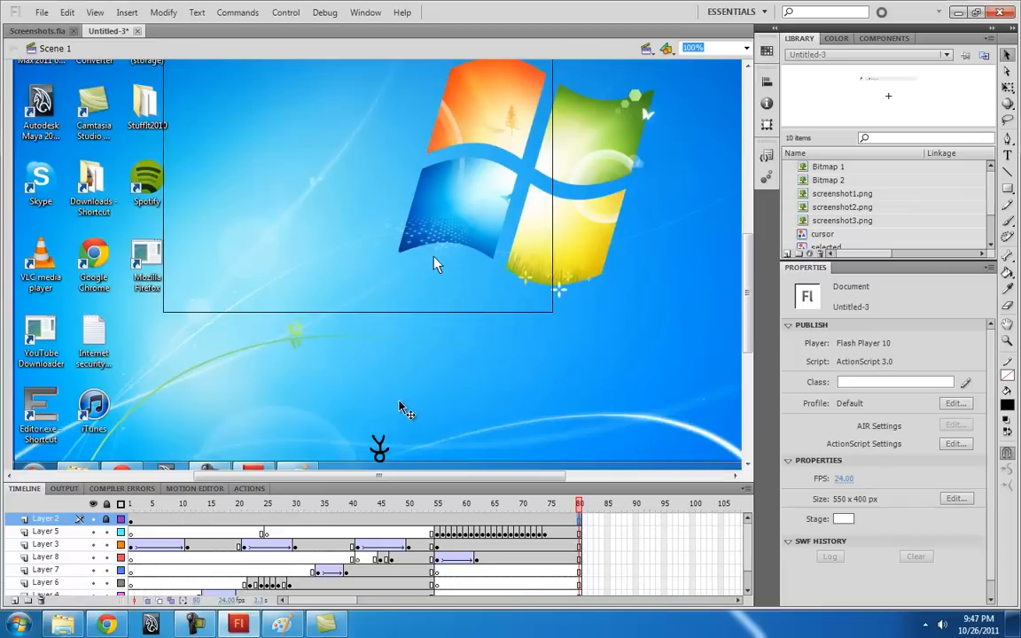
{"action": "left_click", "coordinate": [133, 545]}
{"action": "key", "text": "Return"}
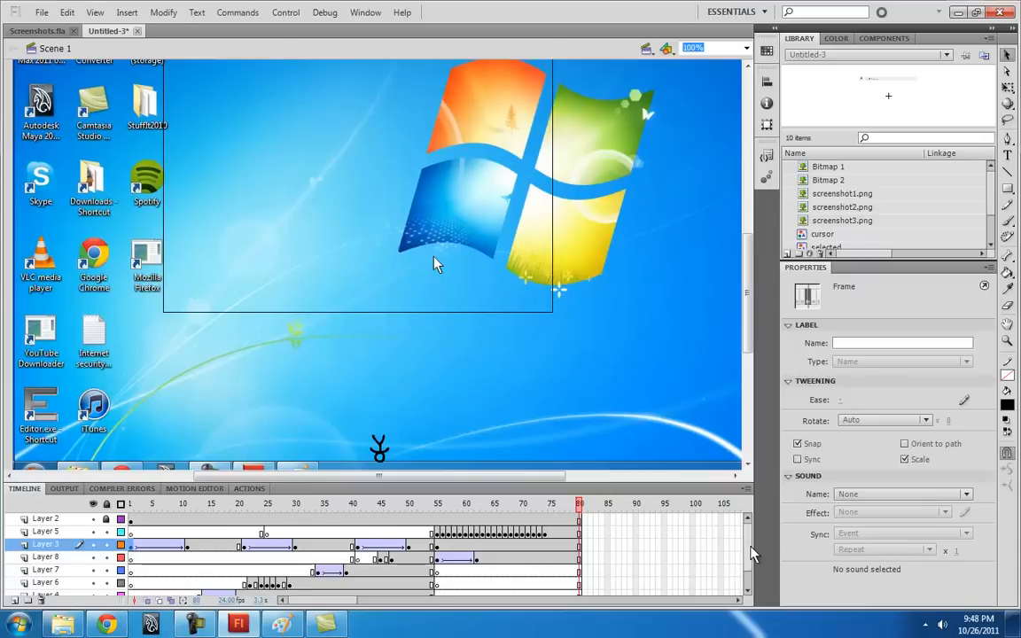
{"action": "left_click_drag", "start_coordinate": [751, 547], "coordinate": [750, 569]}
{"action": "mouse_move", "coordinate": [375, 507]}
{"action": "left_mouse_down"}
{"action": "mouse_move", "coordinate": [325, 507]}
{"action": "mouse_move", "coordinate": [373, 509]}
{"action": "left_mouse_up"}
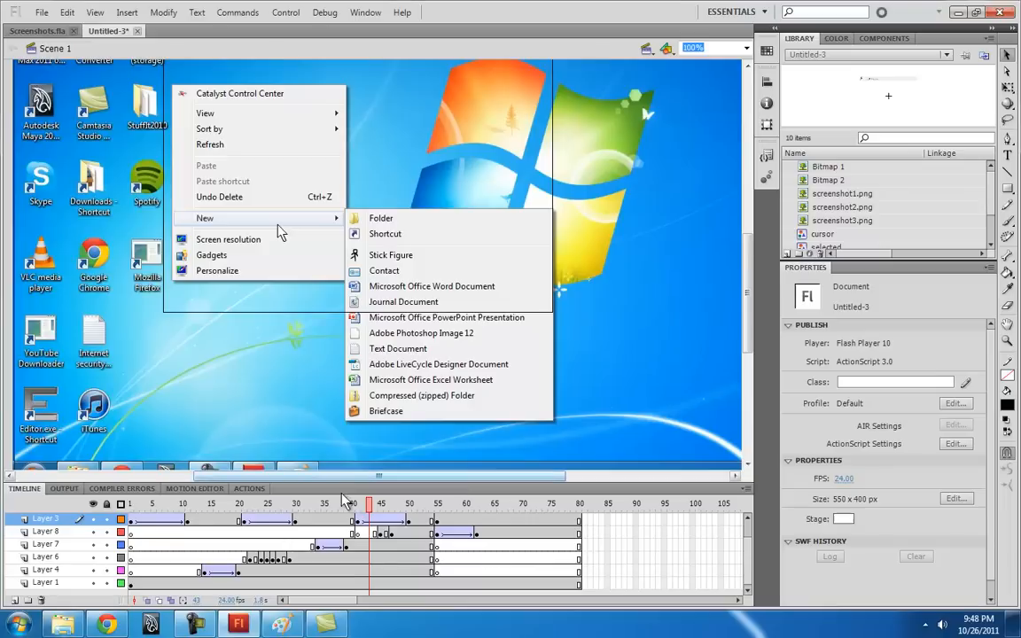
{"action": "left_click_drag", "start_coordinate": [368, 504], "coordinate": [580, 513]}
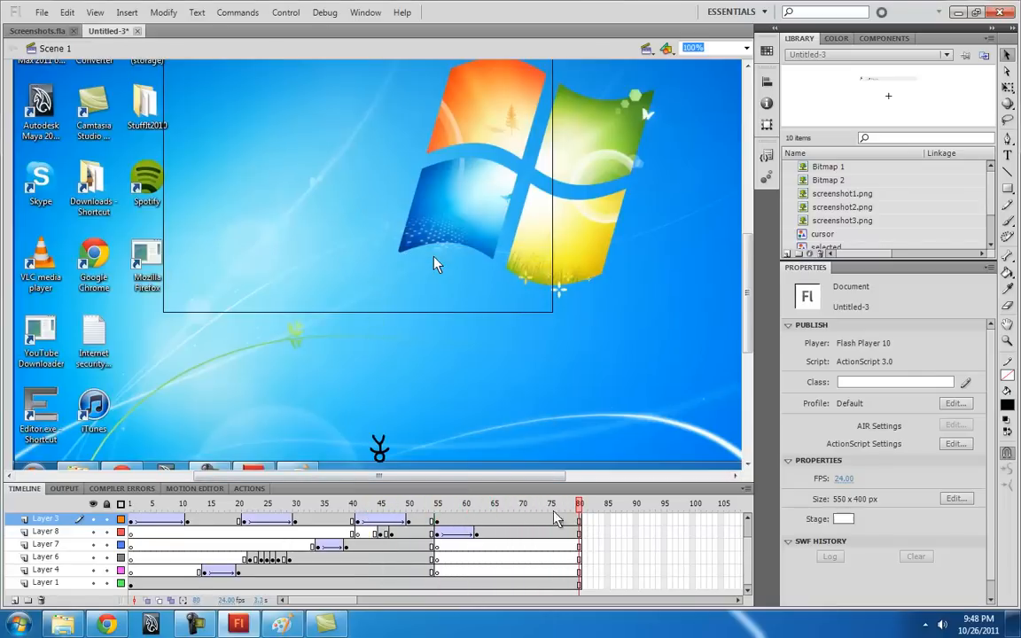
{"action": "scroll", "coordinate": [750, 282], "scroll_direction": "up", "scroll_amount": 3}
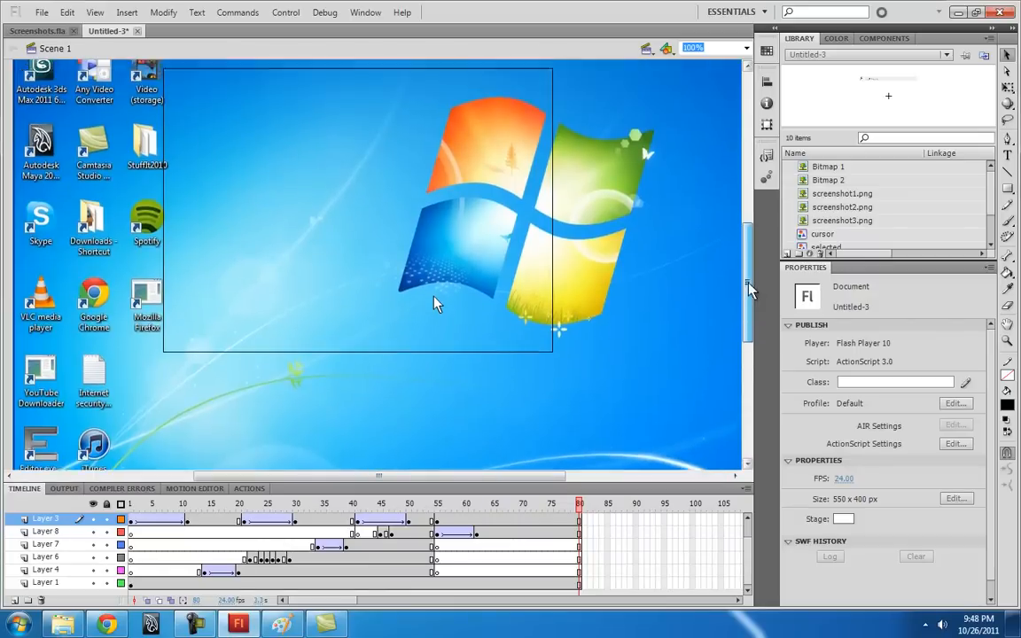
{"action": "scroll", "coordinate": [749, 279], "scroll_direction": "up", "scroll_amount": 2}
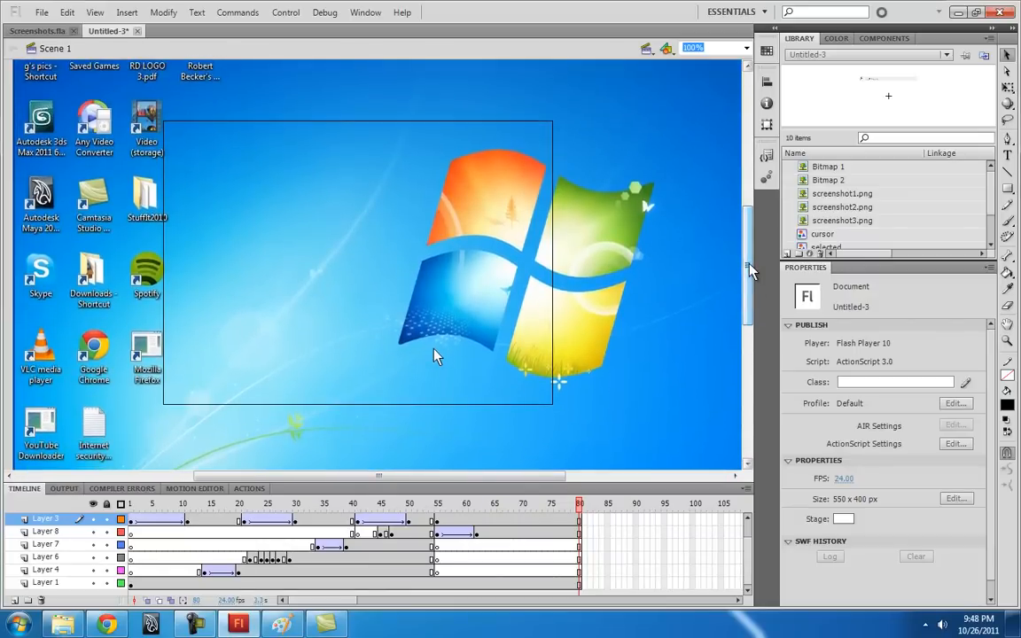